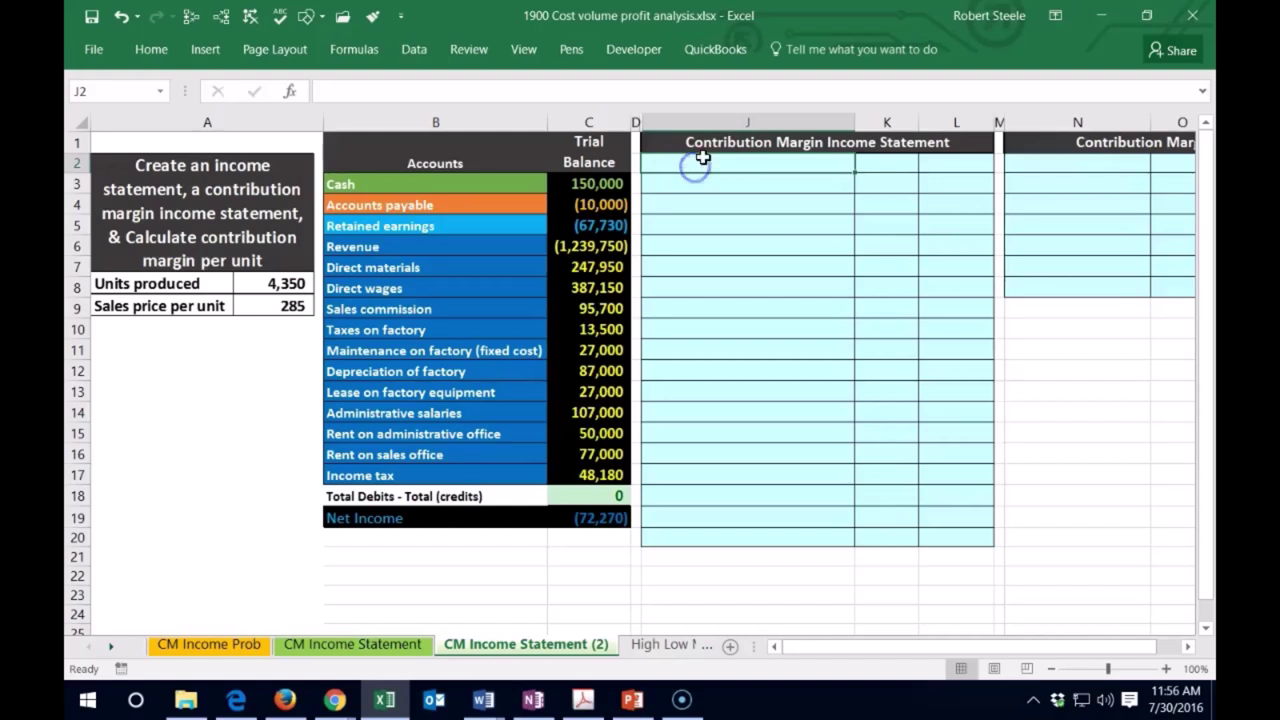
- Enter the label Sales in J2 and link L2 to the sign-reversed Revenue balance with -C6
{"action": "type", "text": "Sales"}
{"action": "key", "text": "Tab"}
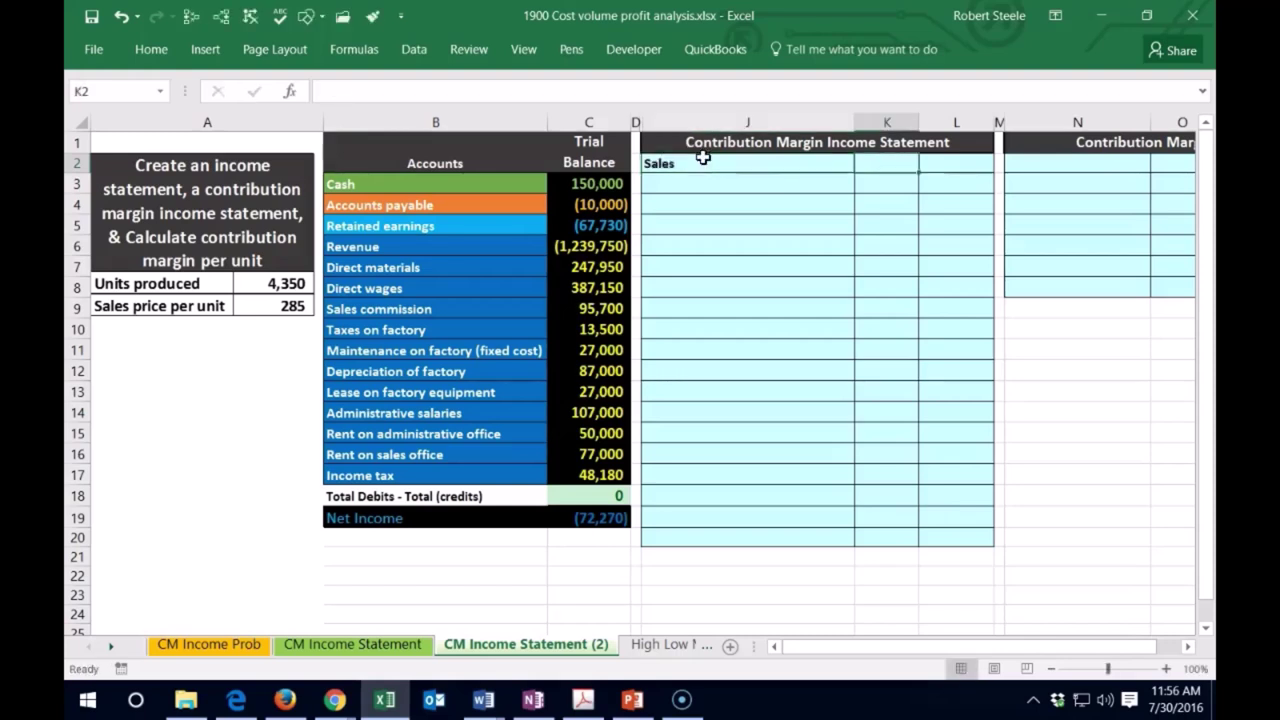
{"action": "key", "text": "Tab"}
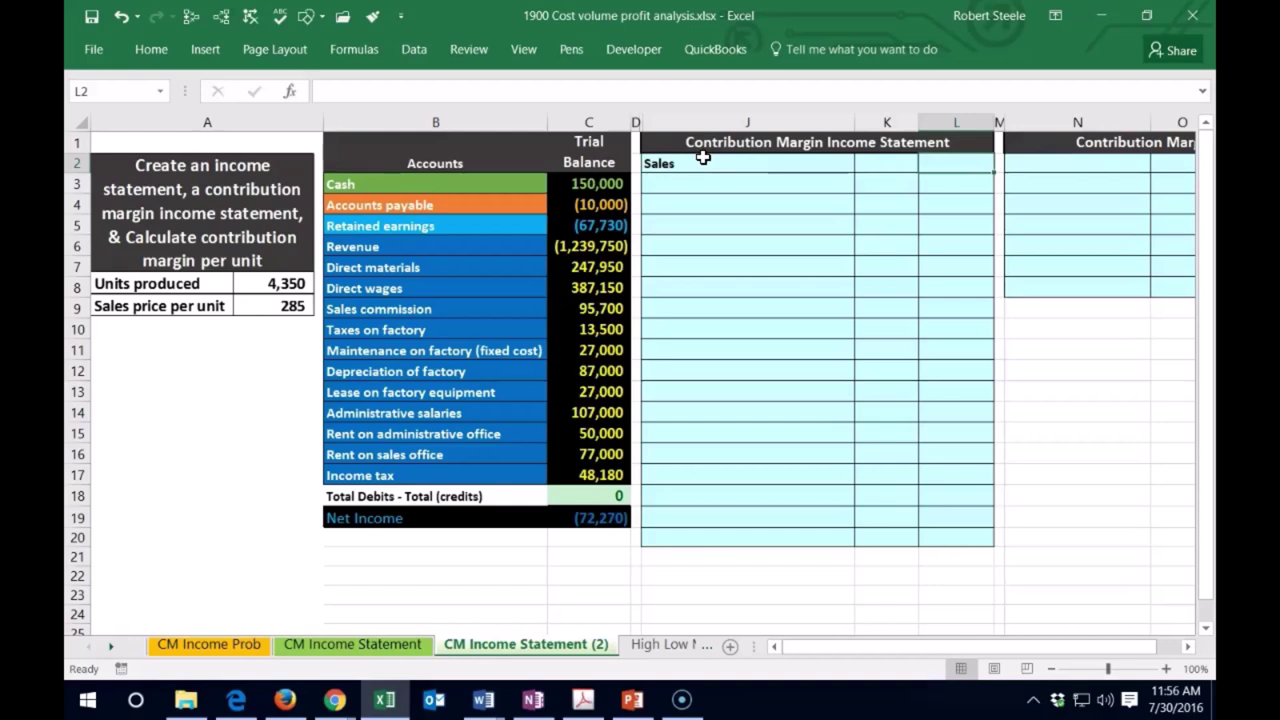
{"action": "type", "text": "-"}
{"action": "left_click", "coordinate": [597, 246]}
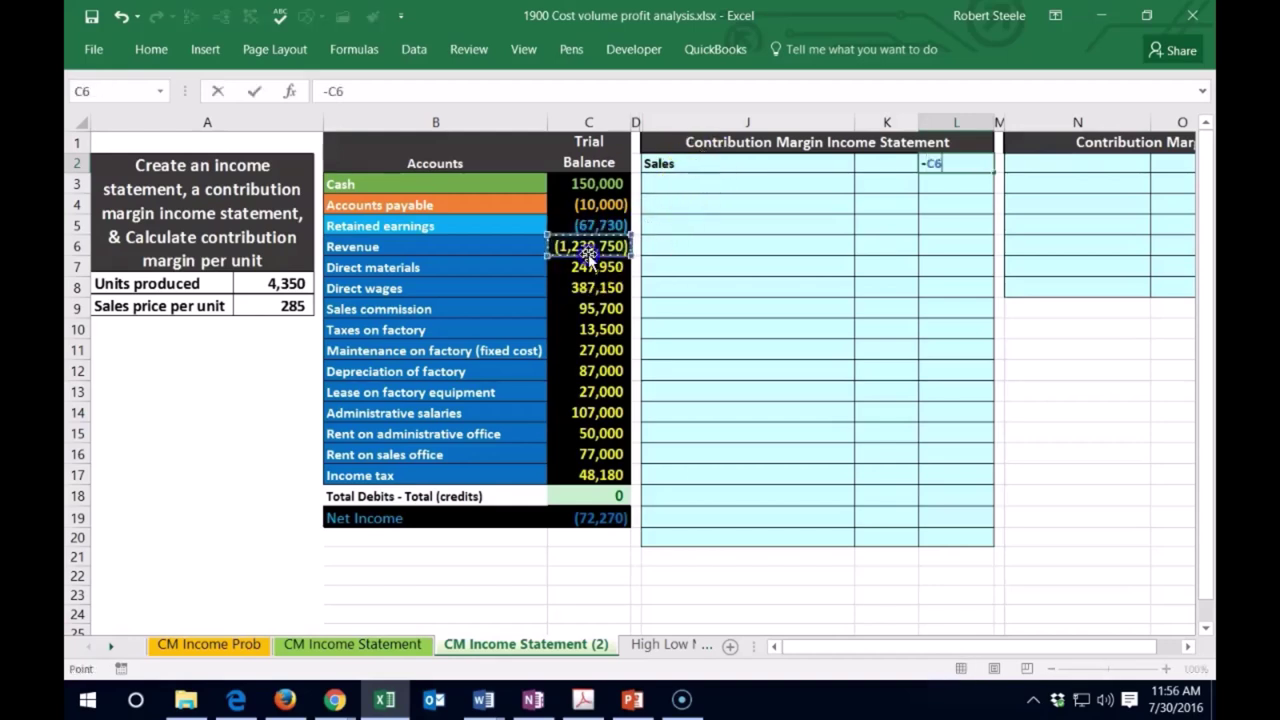
{"action": "key", "text": "Return"}
- Color the Revenue balance in C6 blue and enter the heading Variable costs: in J3
{"action": "left_click", "coordinate": [585, 246]}
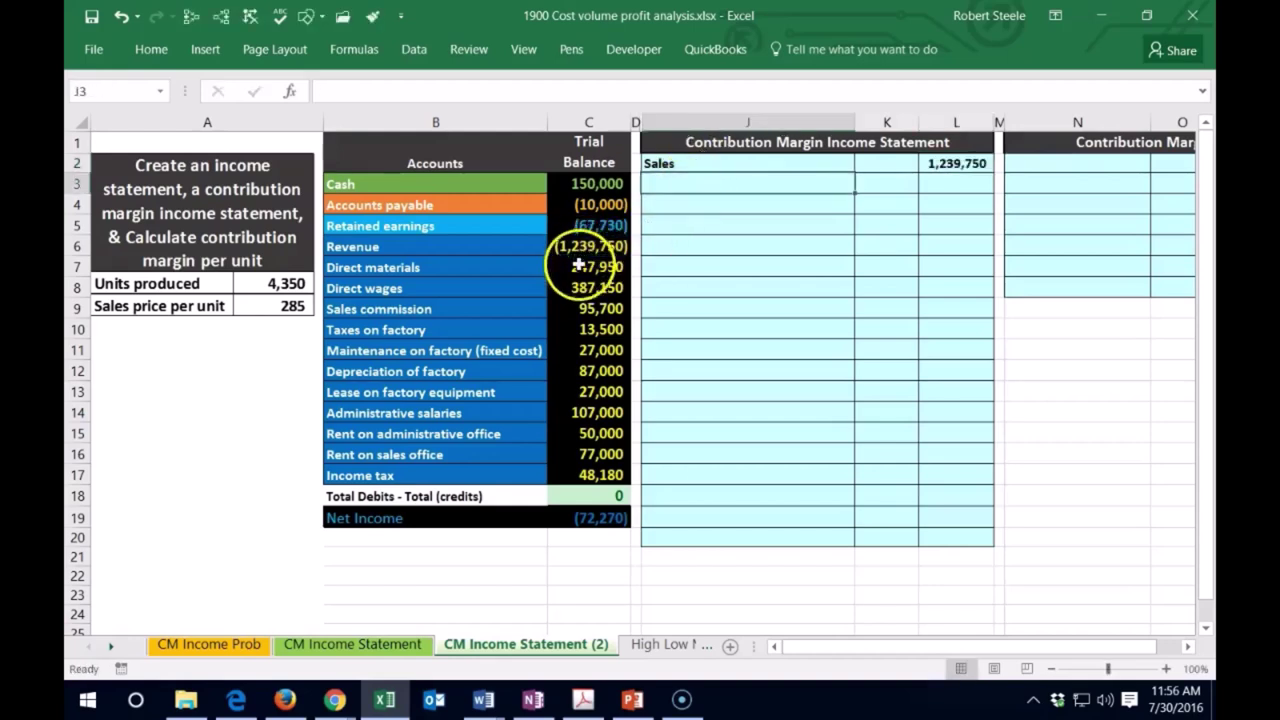
{"action": "right_click", "coordinate": [569, 248]}
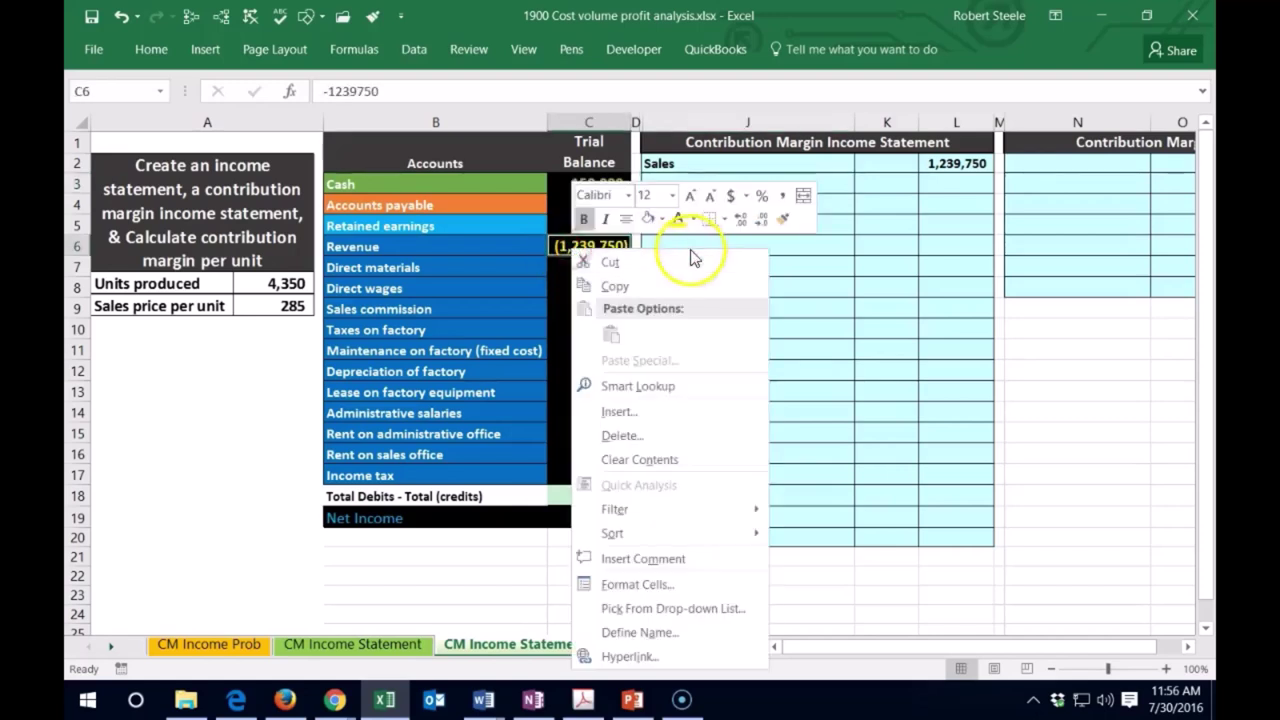
{"action": "left_click", "coordinate": [697, 218]}
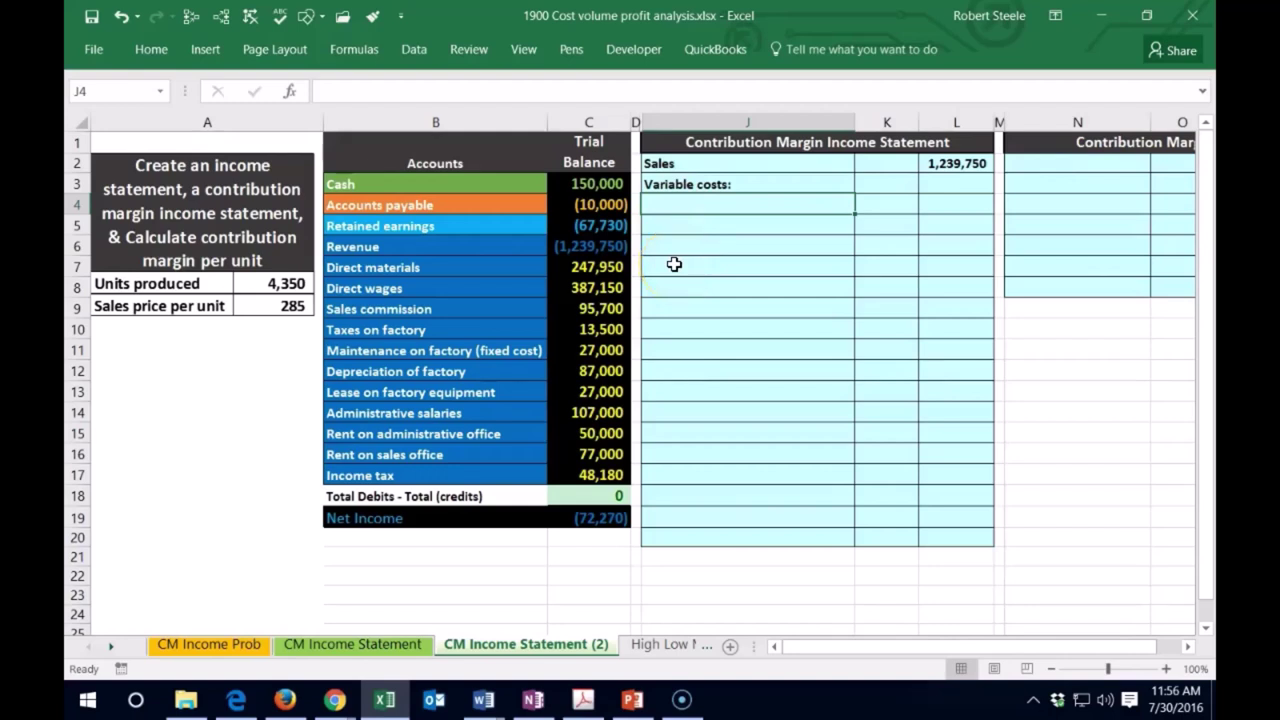
- Link J4 to the Direct materials account name with =B7 and indent the label once
{"action": "type", "text": "="}
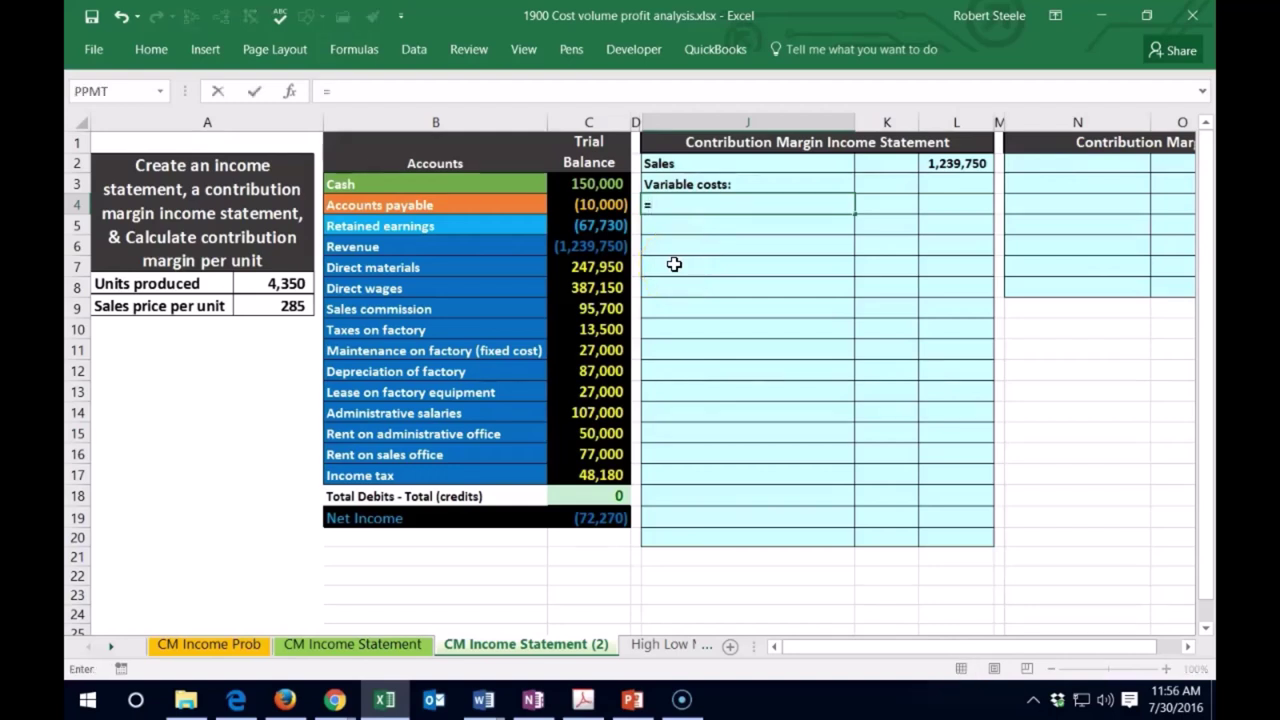
{"action": "left_click", "coordinate": [437, 266]}
{"action": "key", "text": "Return"}
{"action": "key", "text": "Up"}
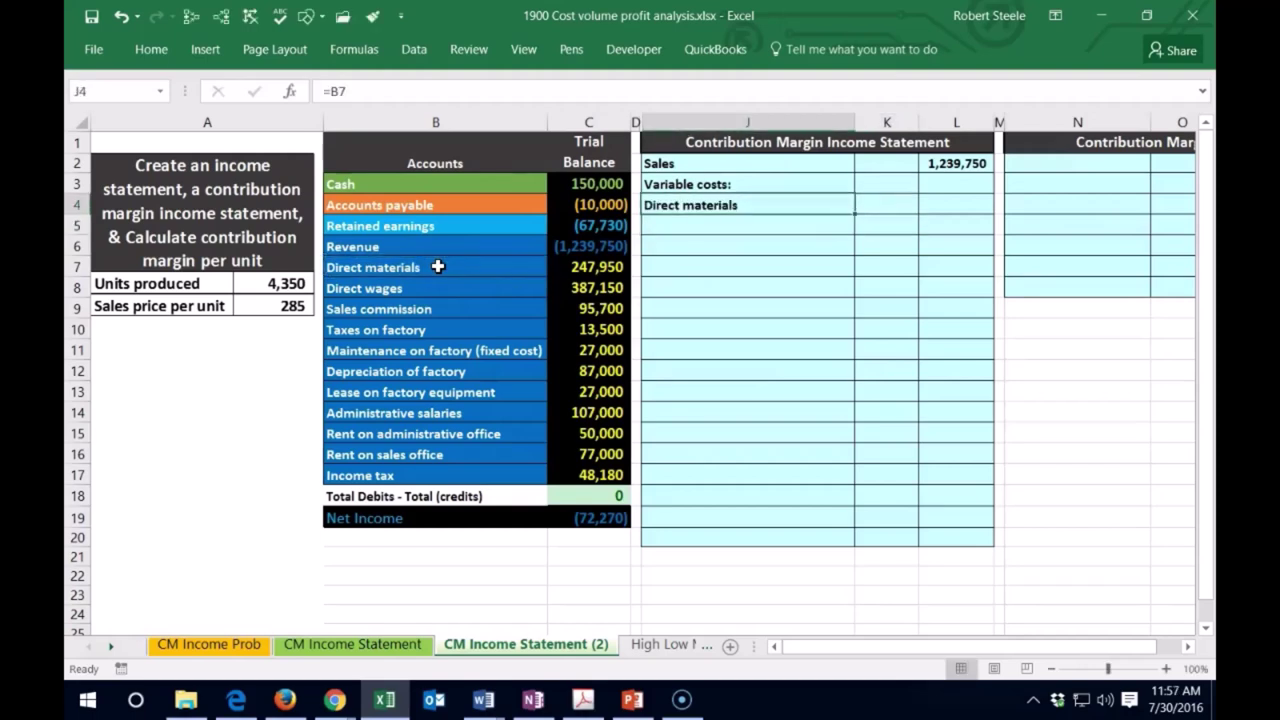
{"action": "left_click", "coordinate": [150, 49]}
{"action": "left_click", "coordinate": [434, 115]}
{"action": "left_click", "coordinate": [840, 215]}
- Link K4 to the Direct materials balance in the trial balance with =C7
{"action": "left_click", "coordinate": [897, 198]}
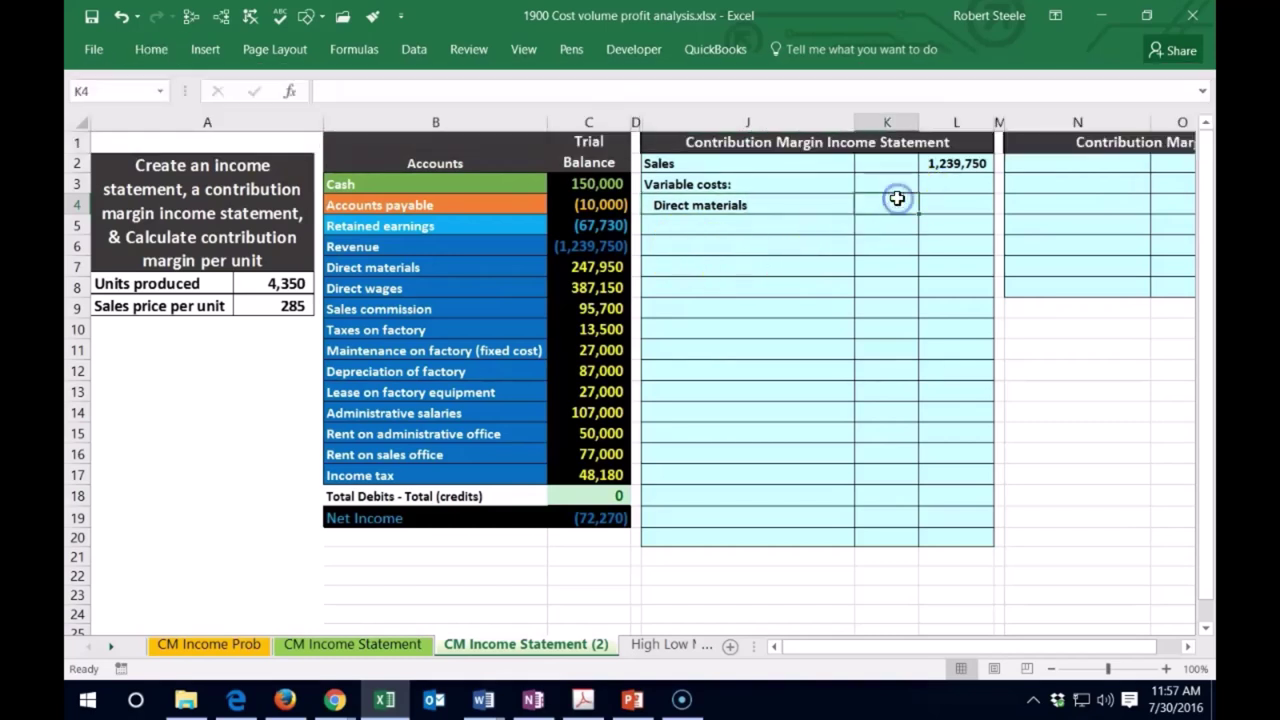
{"action": "type", "text": "="}
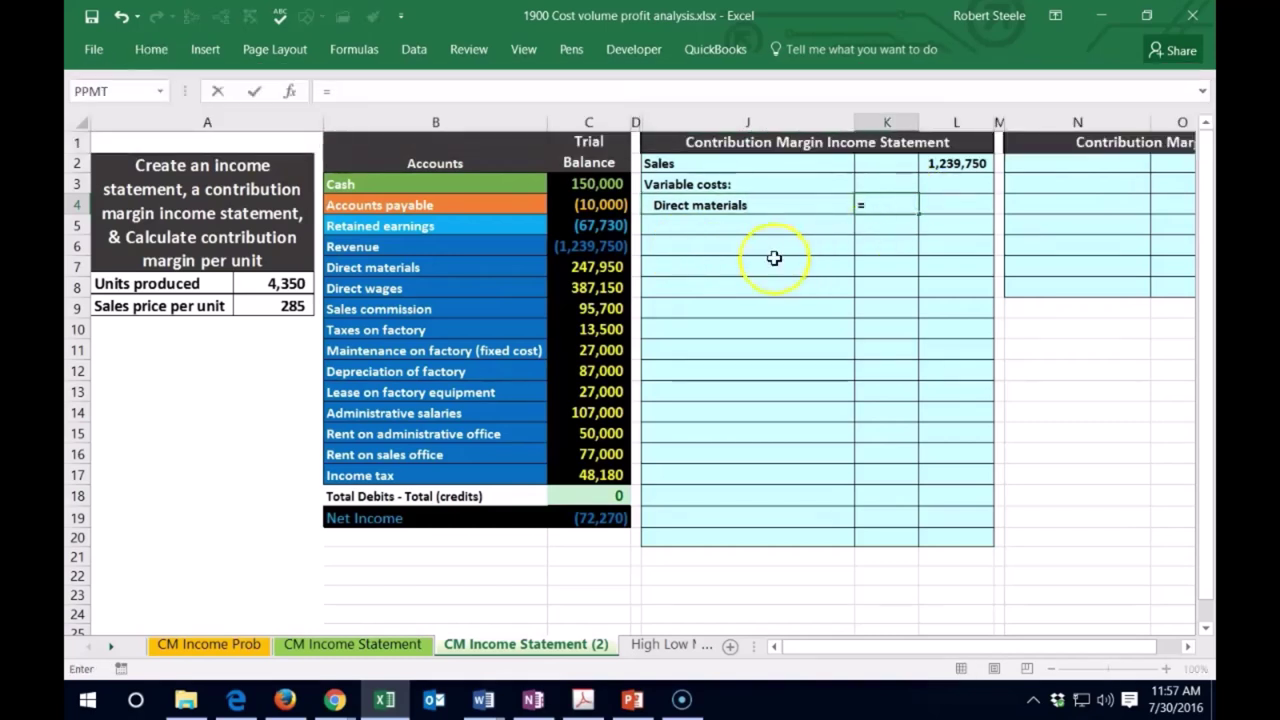
{"action": "left_click", "coordinate": [603, 267]}
{"action": "key", "text": "Return"}
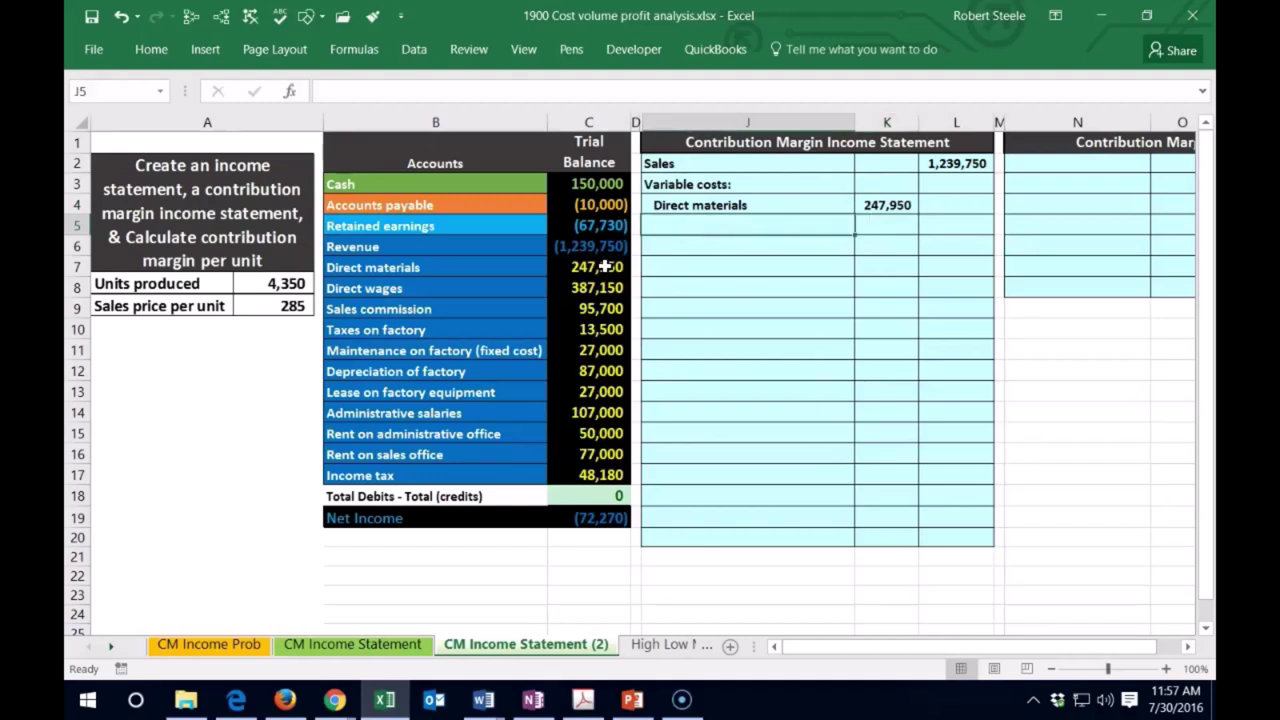
- Link J5 to the Direct wages account name with =B8 and indent the label once
{"action": "type", "text": "="}
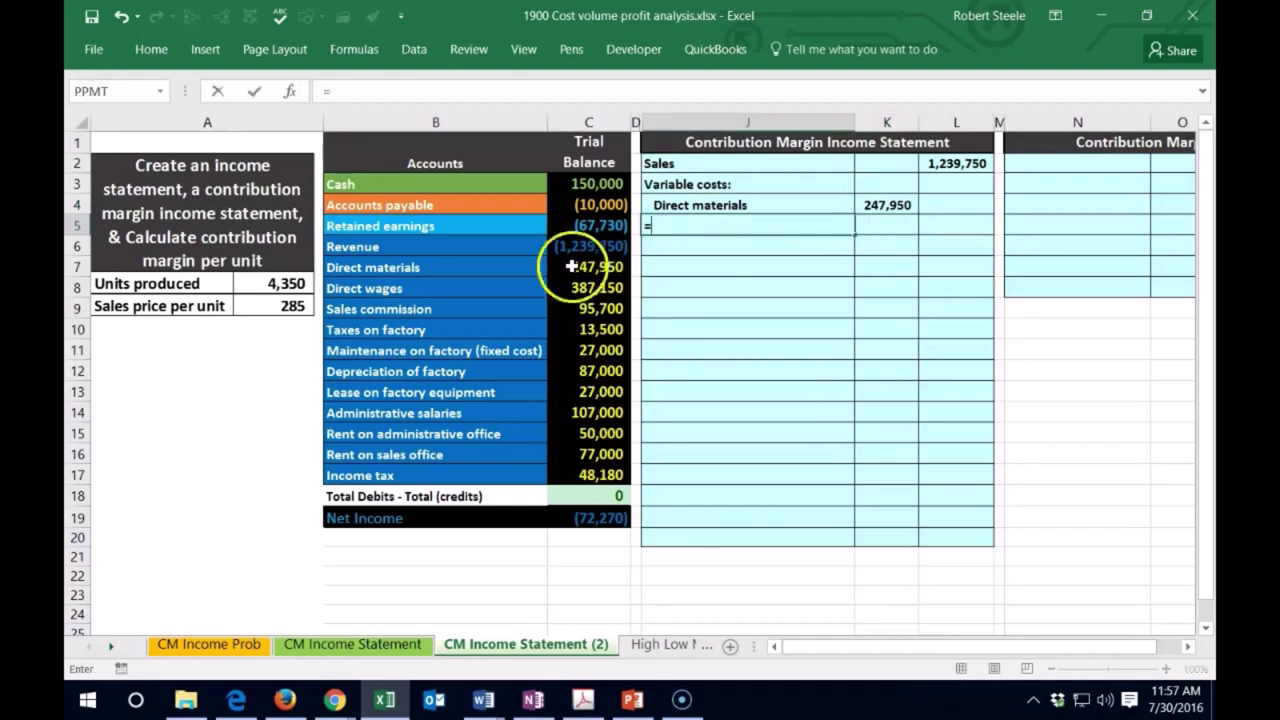
{"action": "left_click", "coordinate": [406, 289]}
{"action": "key", "text": "Return"}
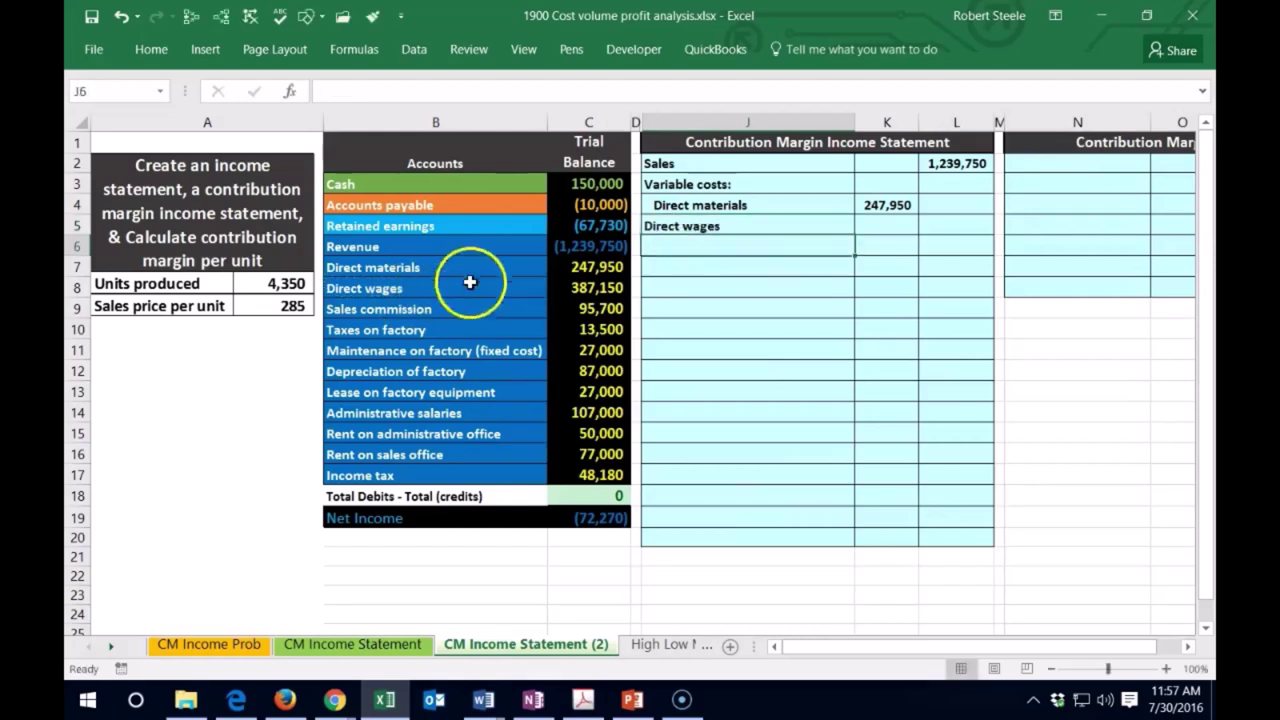
{"action": "left_click", "coordinate": [734, 228]}
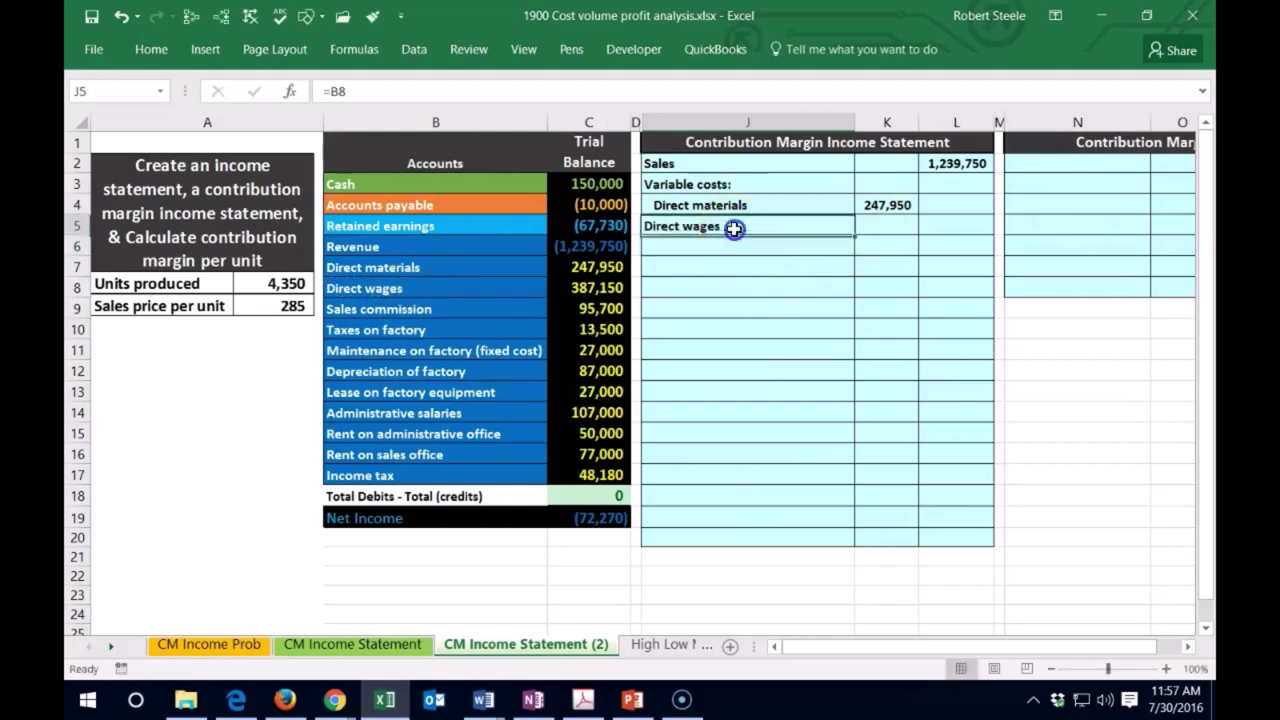
{"action": "left_click", "coordinate": [150, 52]}
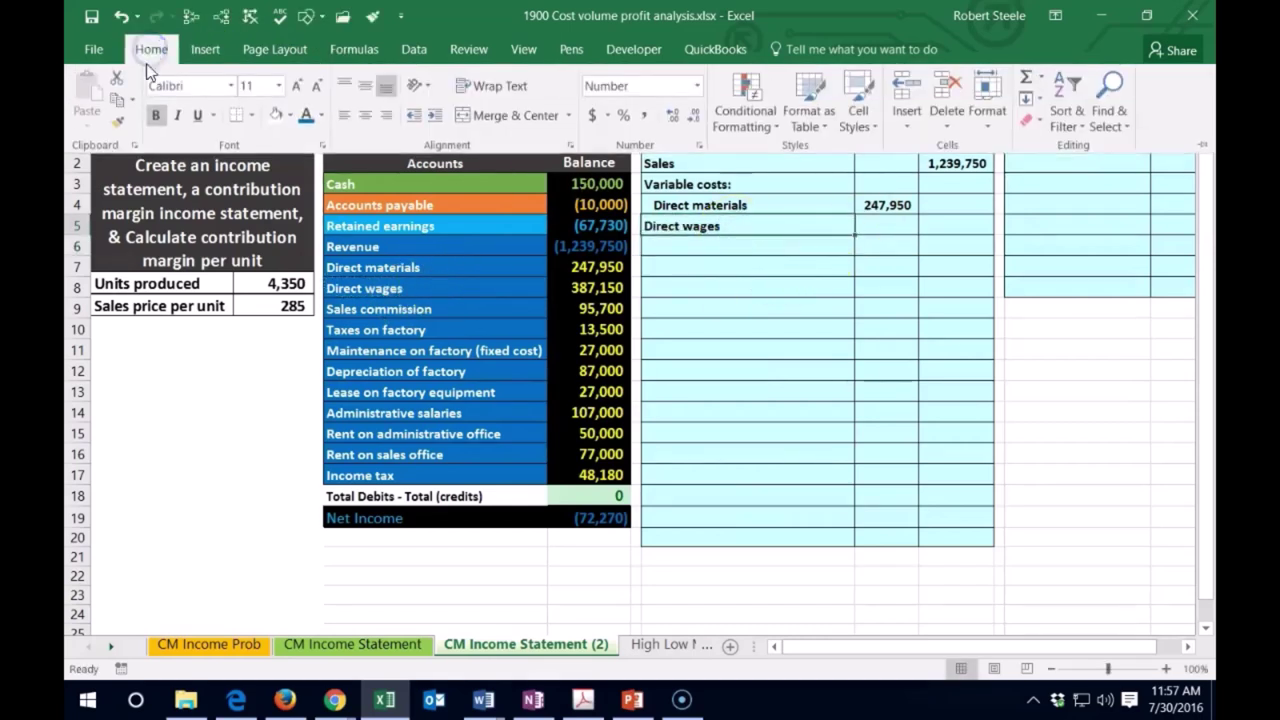
{"action": "left_click", "coordinate": [435, 116]}
- Link K5 to the Direct wages balance in the trial balance with =C8
{"action": "left_click", "coordinate": [886, 226]}
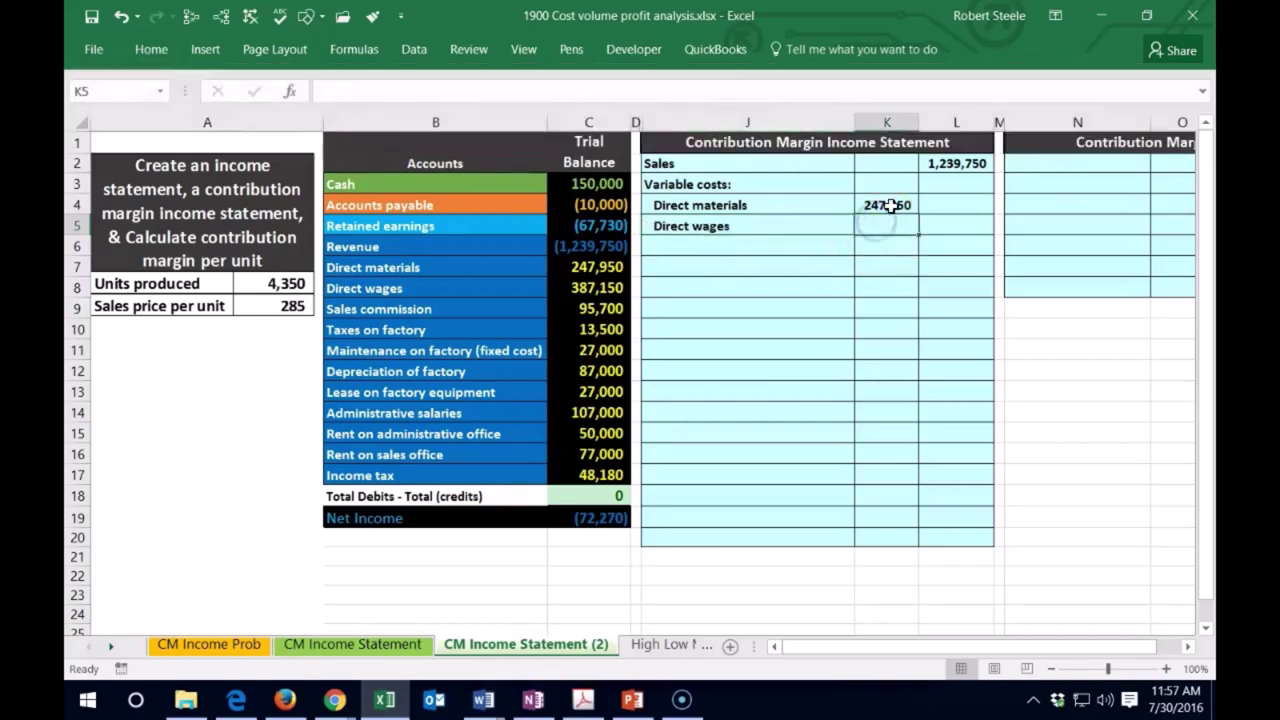
{"action": "type", "text": "="}
{"action": "left_click", "coordinate": [597, 285]}
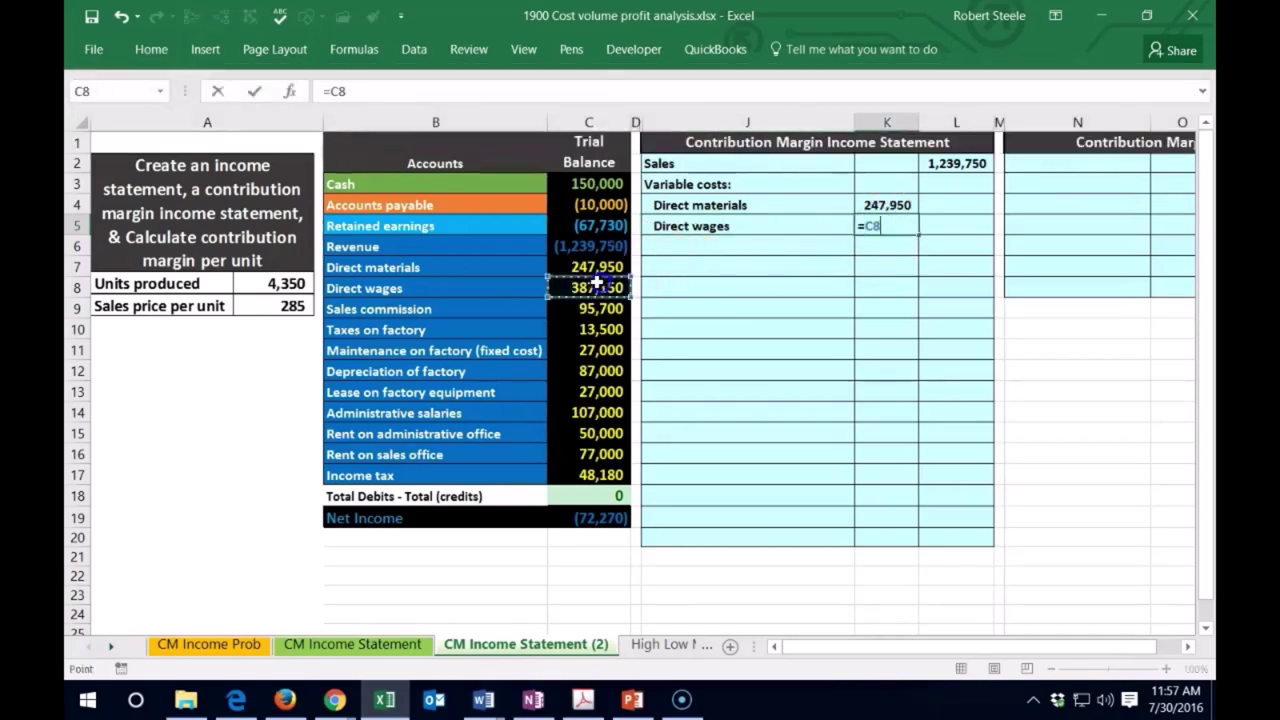
{"action": "key", "text": "Return"}
- Color the Direct materials and Direct wages balances in C7:C8 blue
{"action": "left_click_drag", "start_coordinate": [580, 267], "coordinate": [586, 285]}
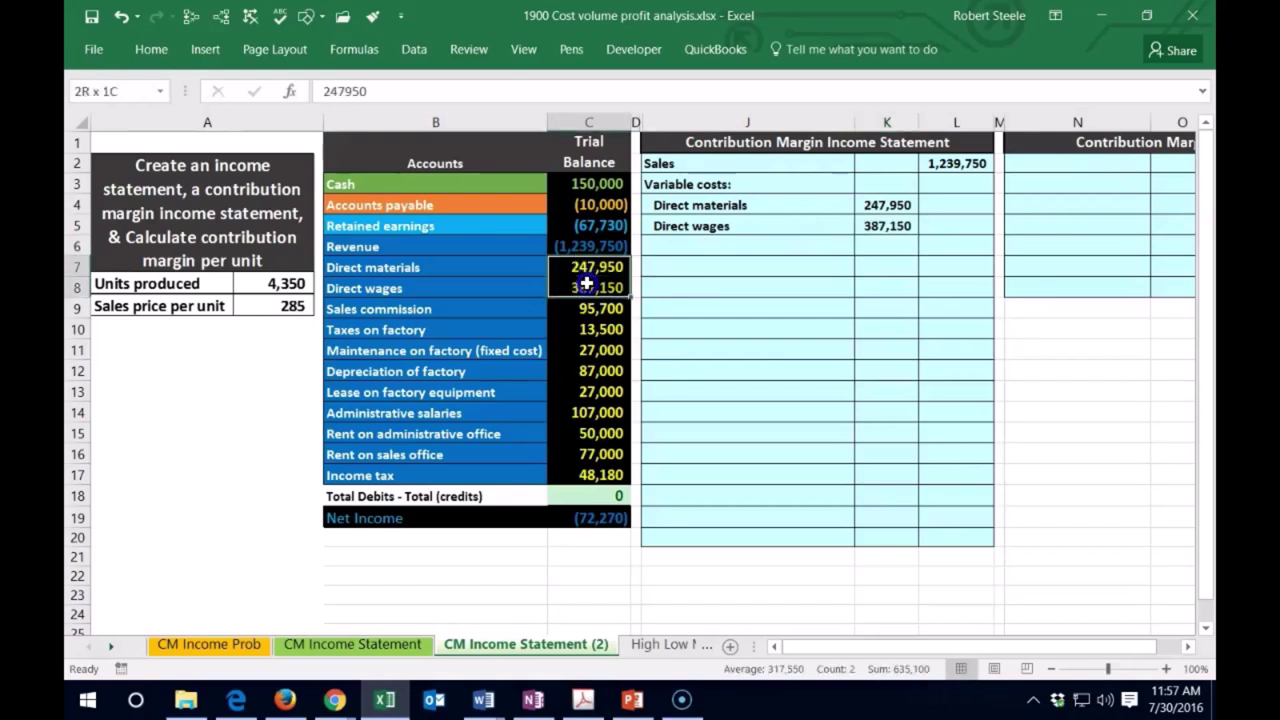
{"action": "right_click", "coordinate": [563, 267]}
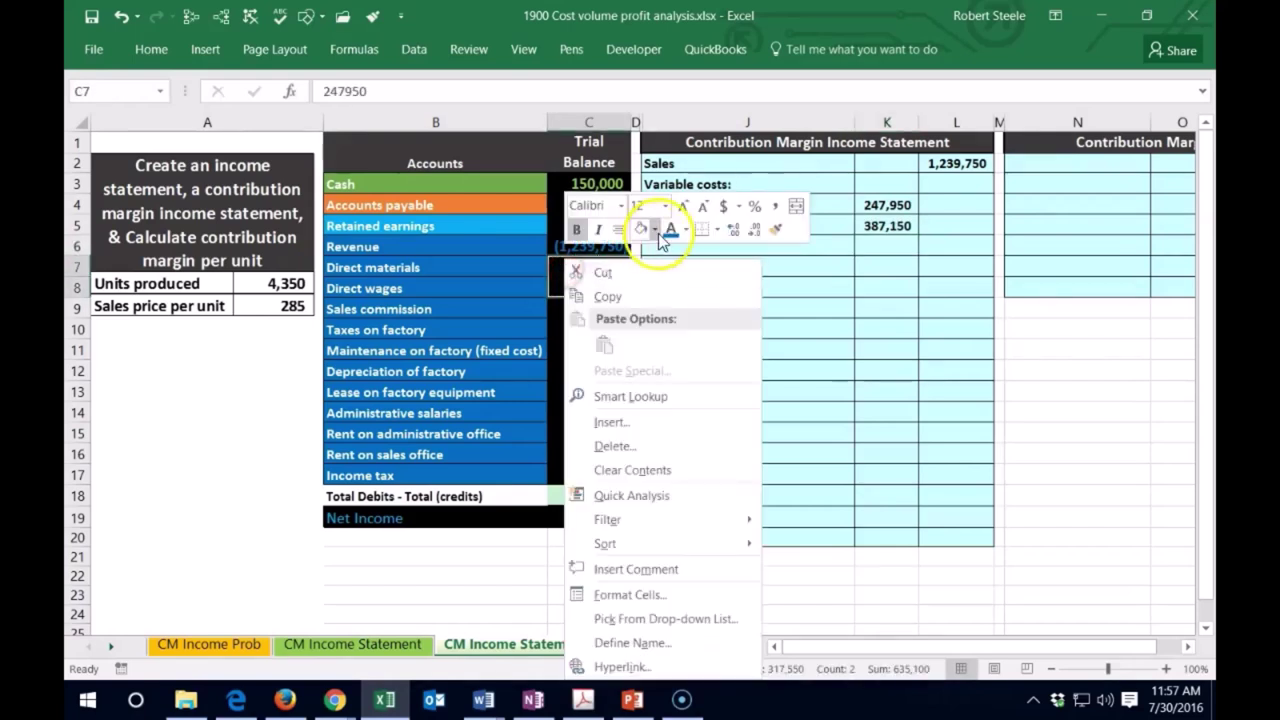
{"action": "left_click", "coordinate": [665, 234]}
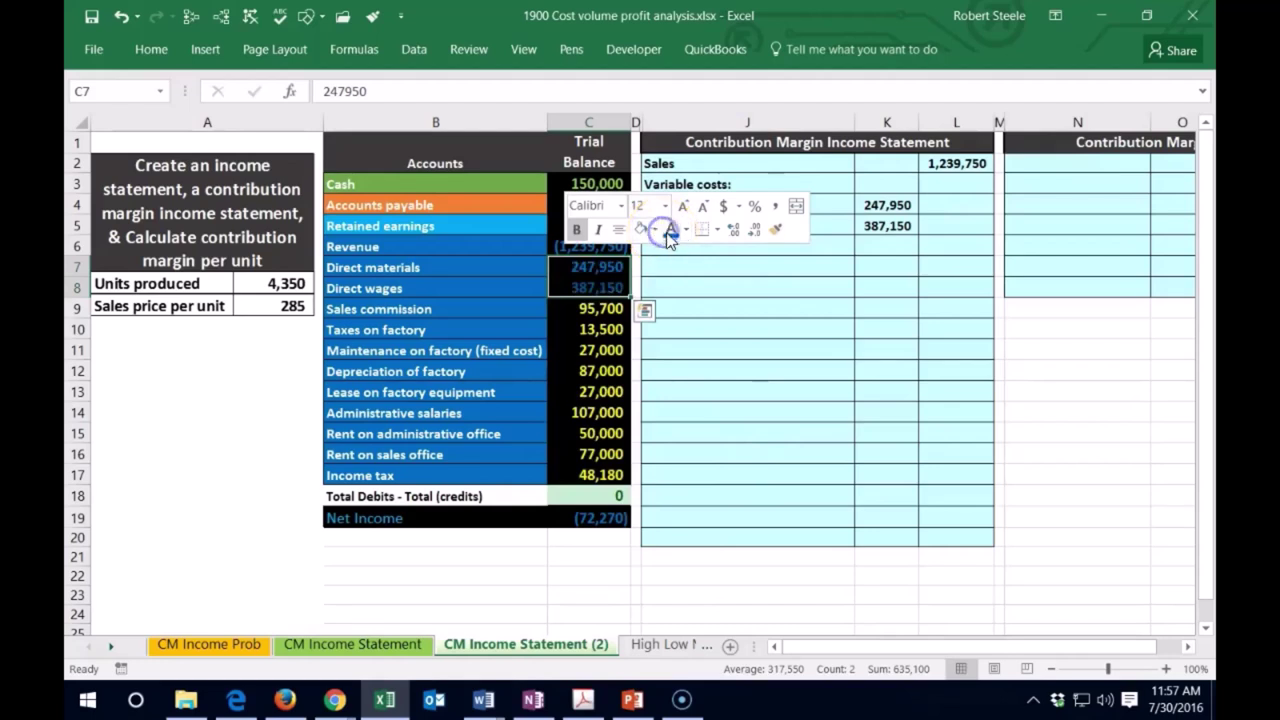
{"action": "left_click", "coordinate": [846, 330]}
- Link J6 to the Sales commission account name with =B9 and indent the label once
{"action": "left_click", "coordinate": [721, 243]}
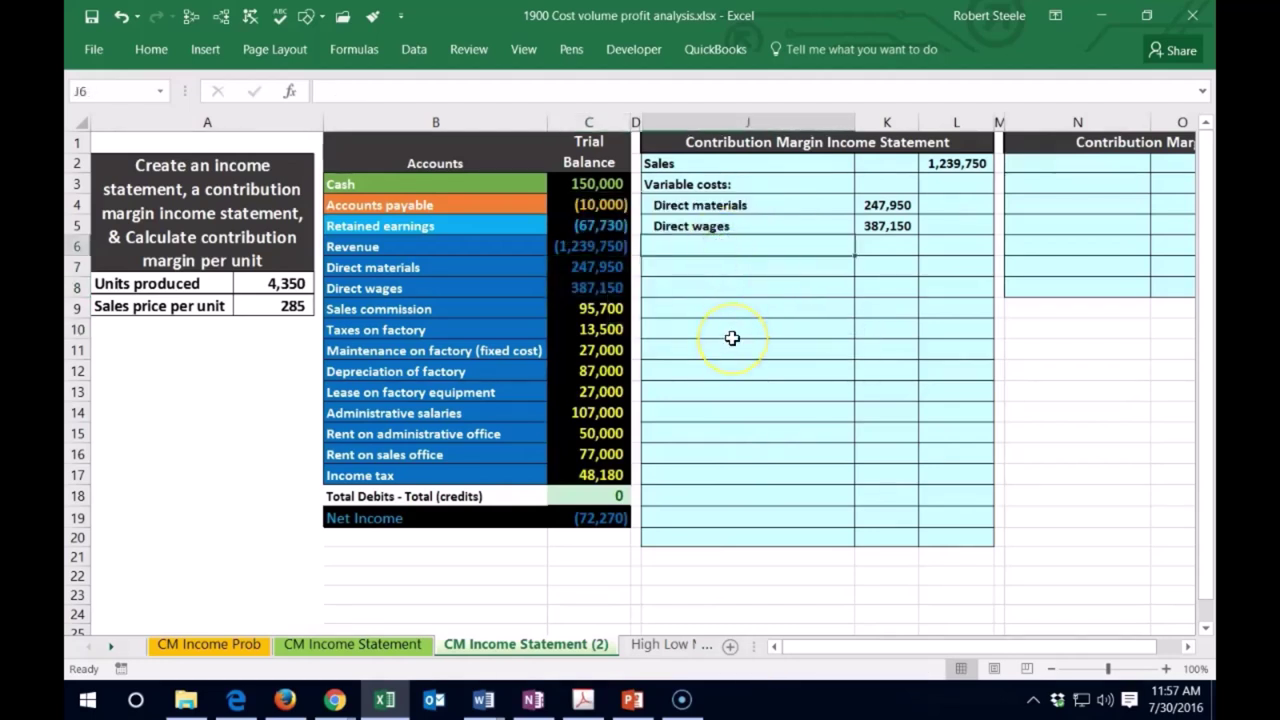
{"action": "type", "text": "="}
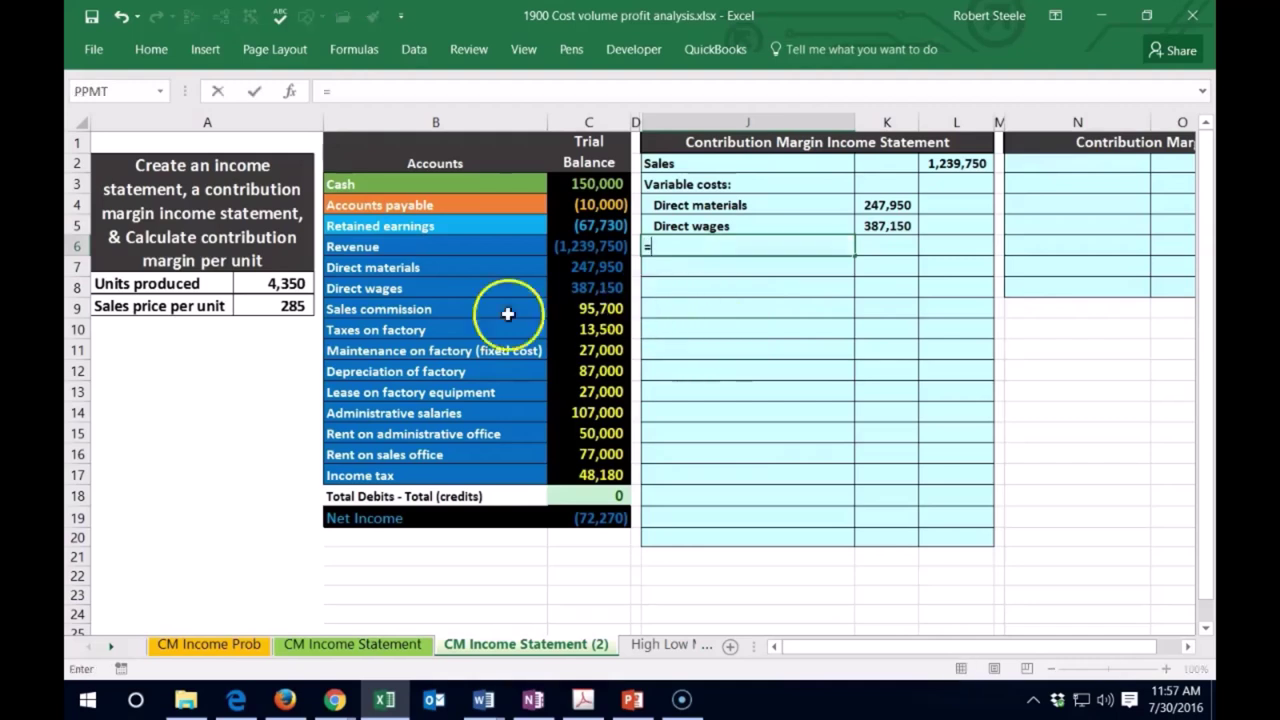
{"action": "left_click", "coordinate": [445, 305]}
{"action": "key", "text": "Return"}
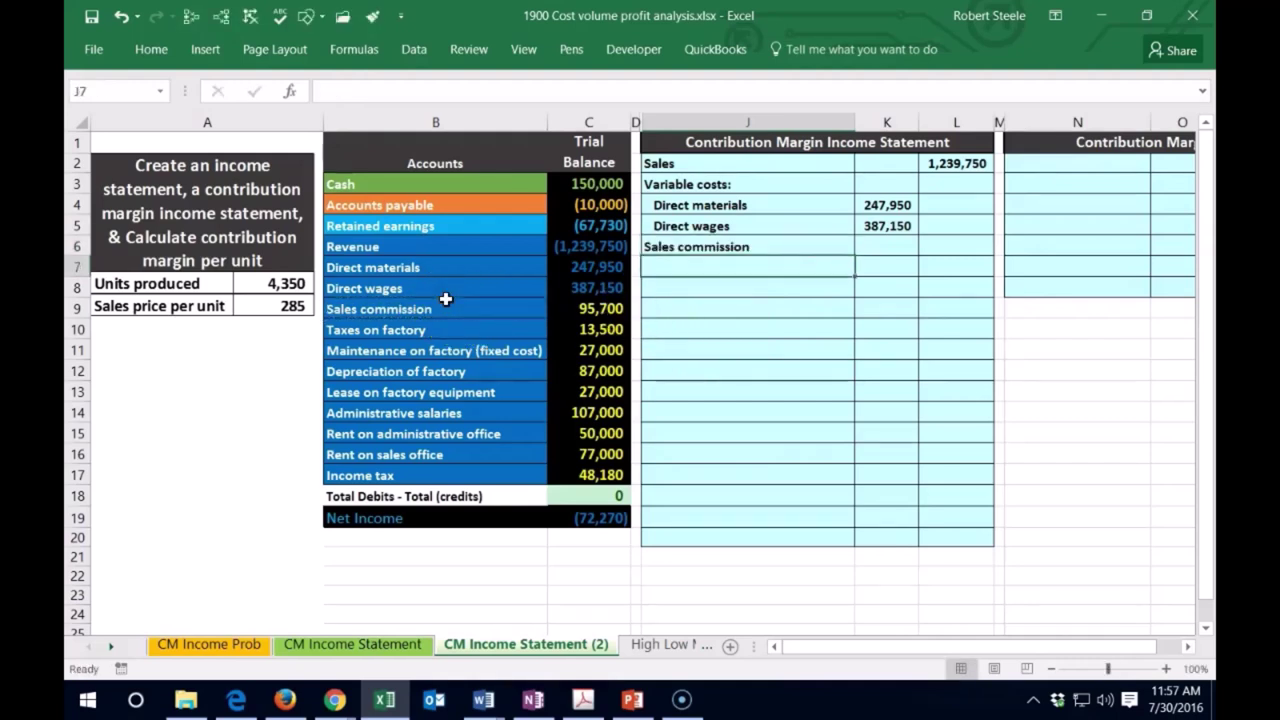
{"action": "key", "text": "Up"}
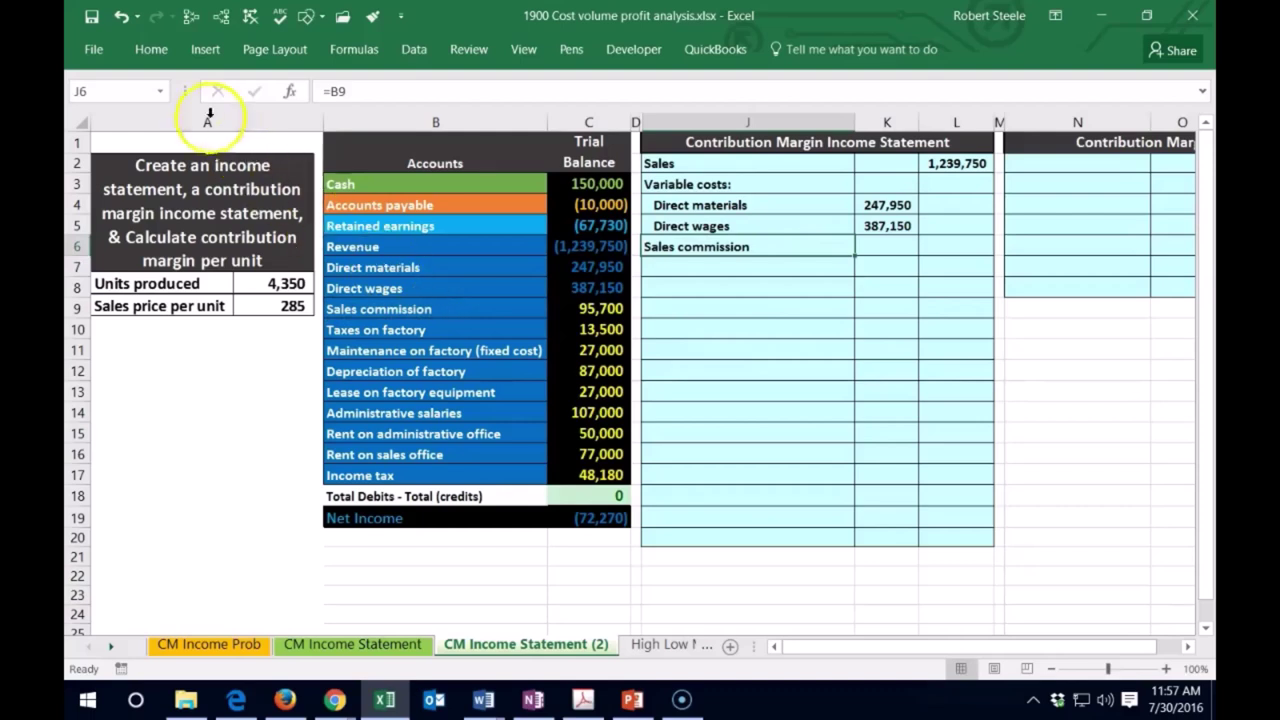
{"action": "left_click", "coordinate": [151, 49]}
{"action": "left_click", "coordinate": [434, 115]}
- Link K6 to the Sales commission balance in the trial balance with =C9
{"action": "left_click", "coordinate": [881, 242]}
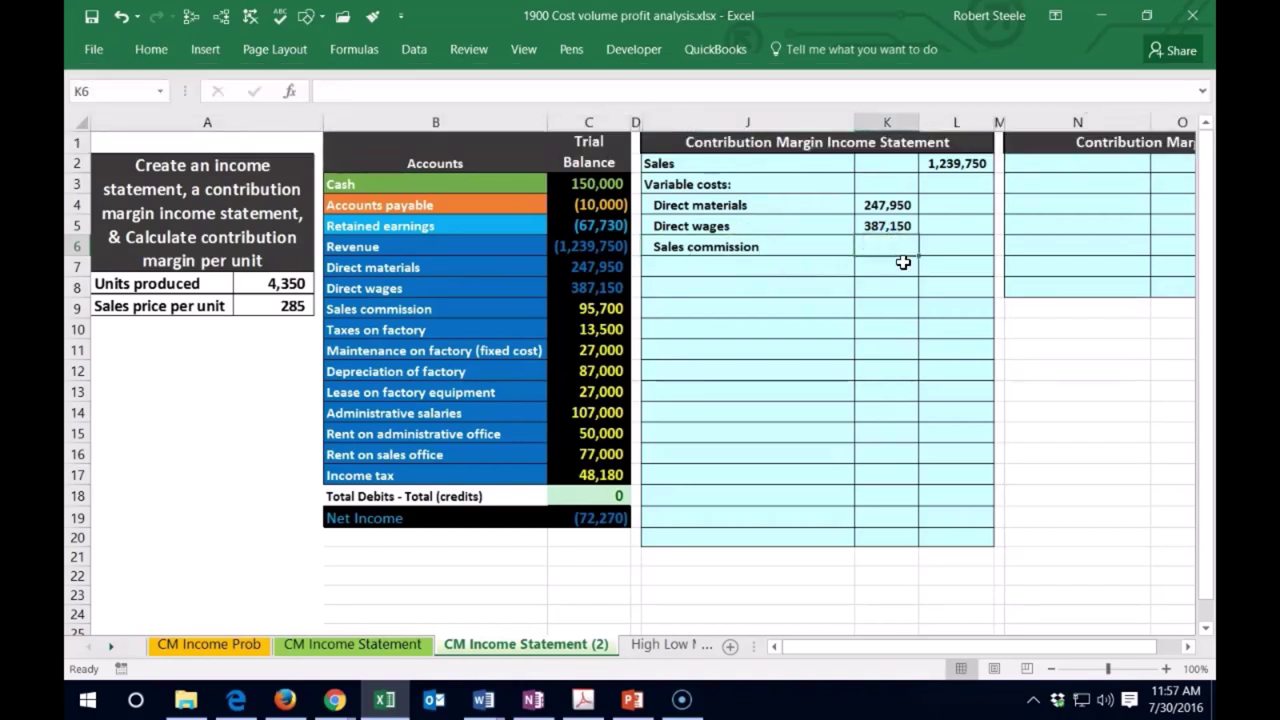
{"action": "left_click", "coordinate": [901, 294]}
{"action": "type", "text": "="}
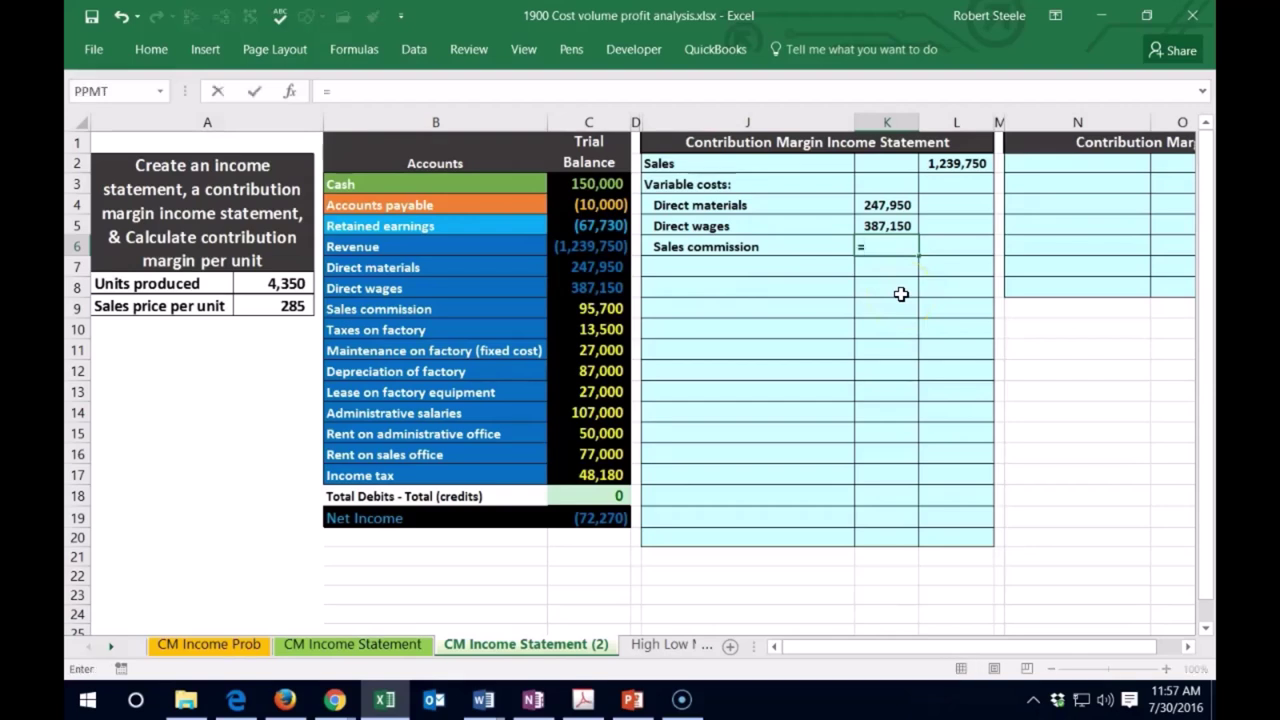
{"action": "left_click", "coordinate": [598, 310]}
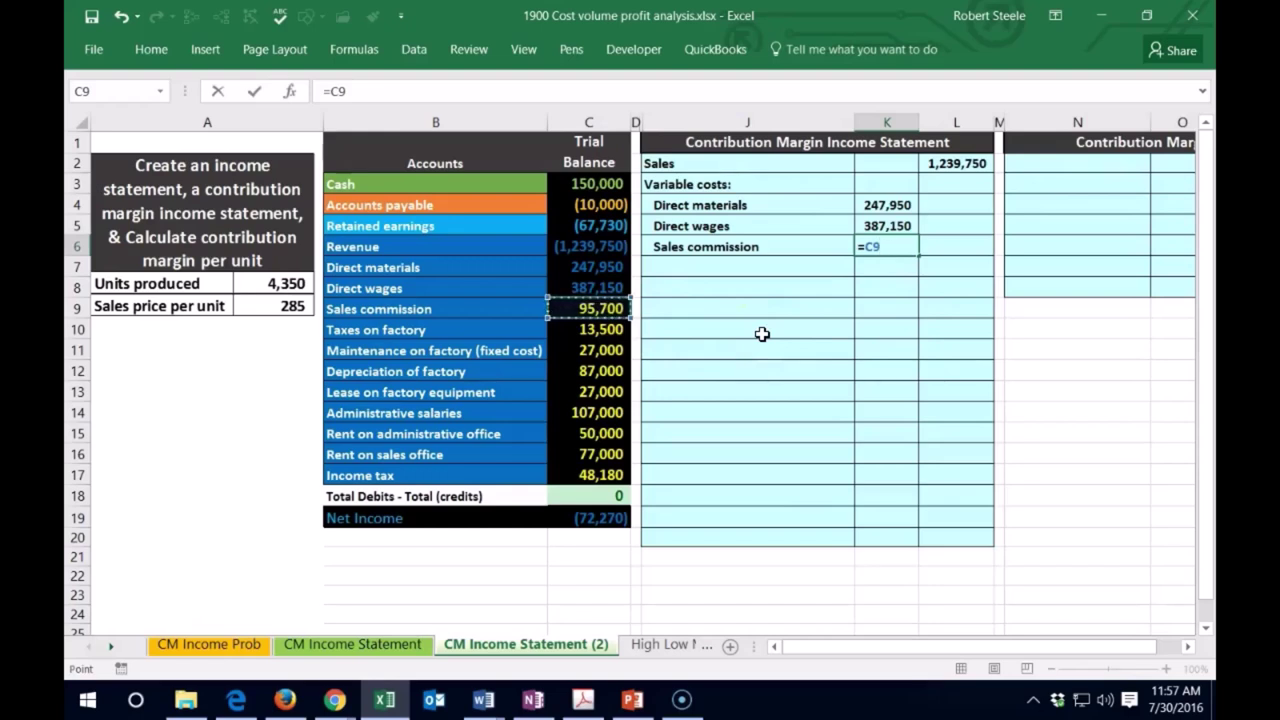
{"action": "key", "text": "Return"}
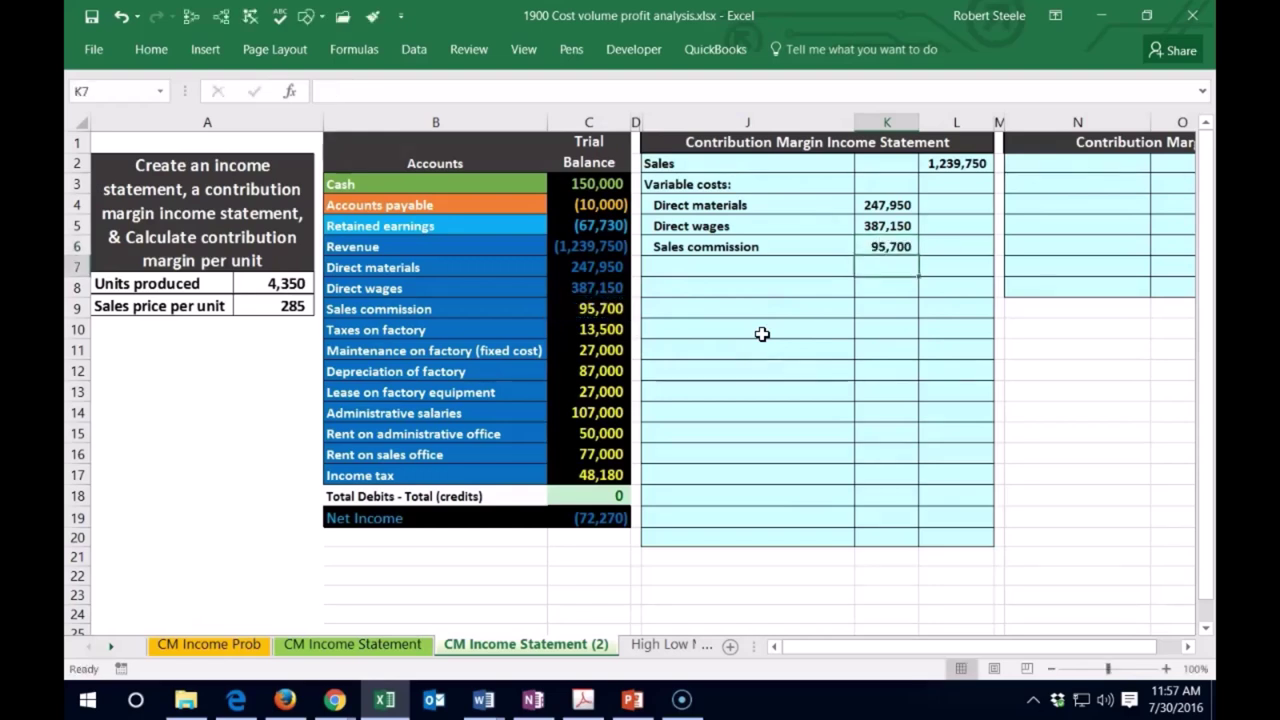
- Underline the Sales commission amount in K6
{"action": "key", "text": "Up"}
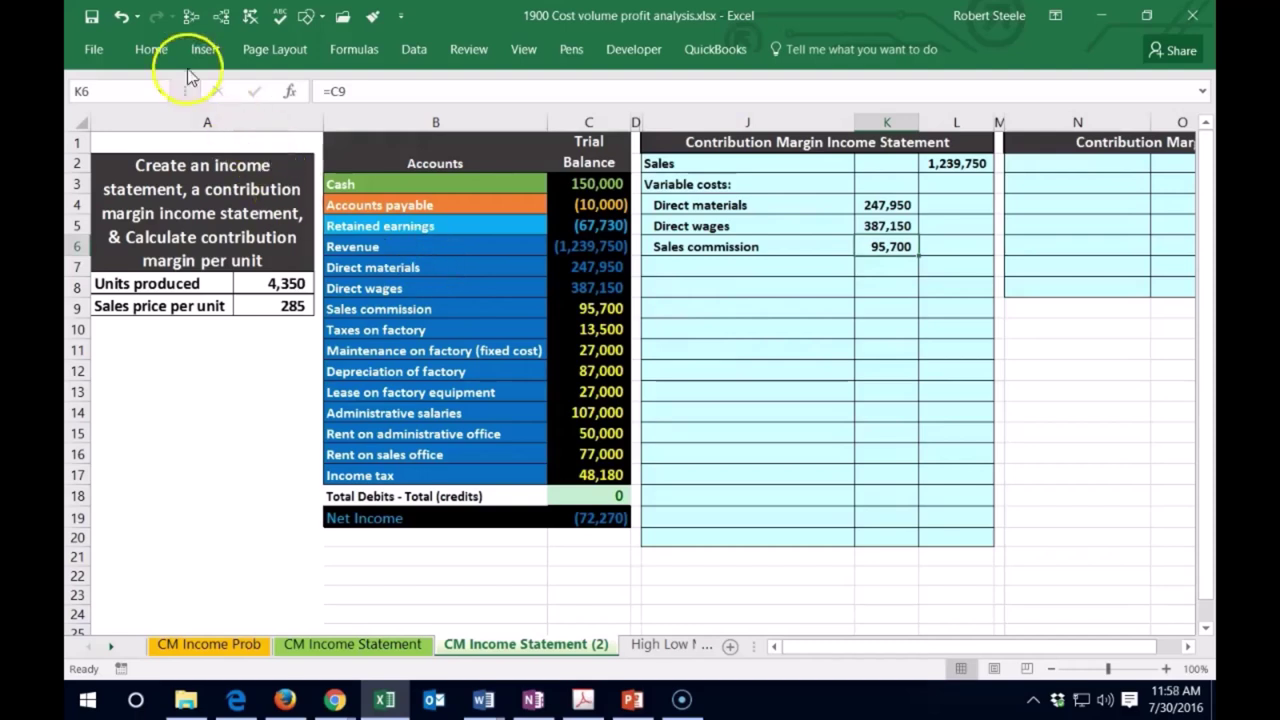
{"action": "left_click", "coordinate": [151, 50]}
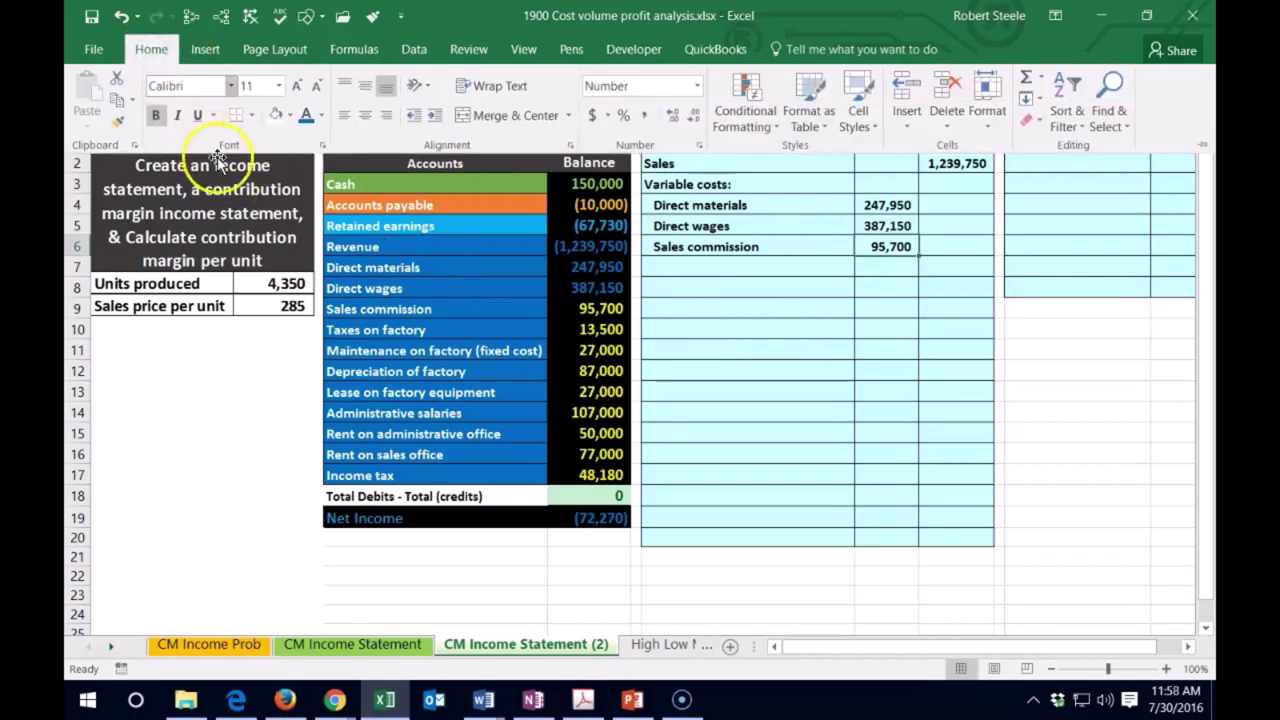
{"action": "left_click", "coordinate": [198, 115]}
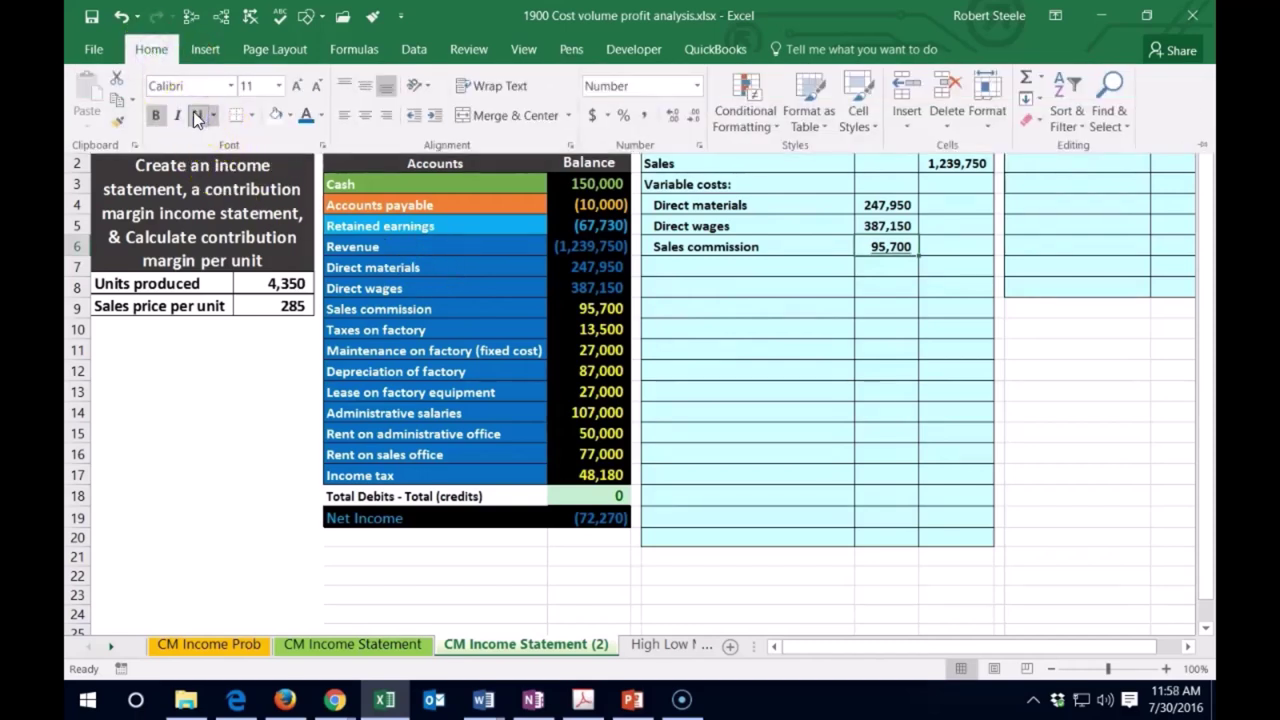
{"action": "left_click", "coordinate": [686, 240]}
- Enter the label "Total variable costs" in J7 and indent it twice
{"action": "left_click", "coordinate": [737, 263]}
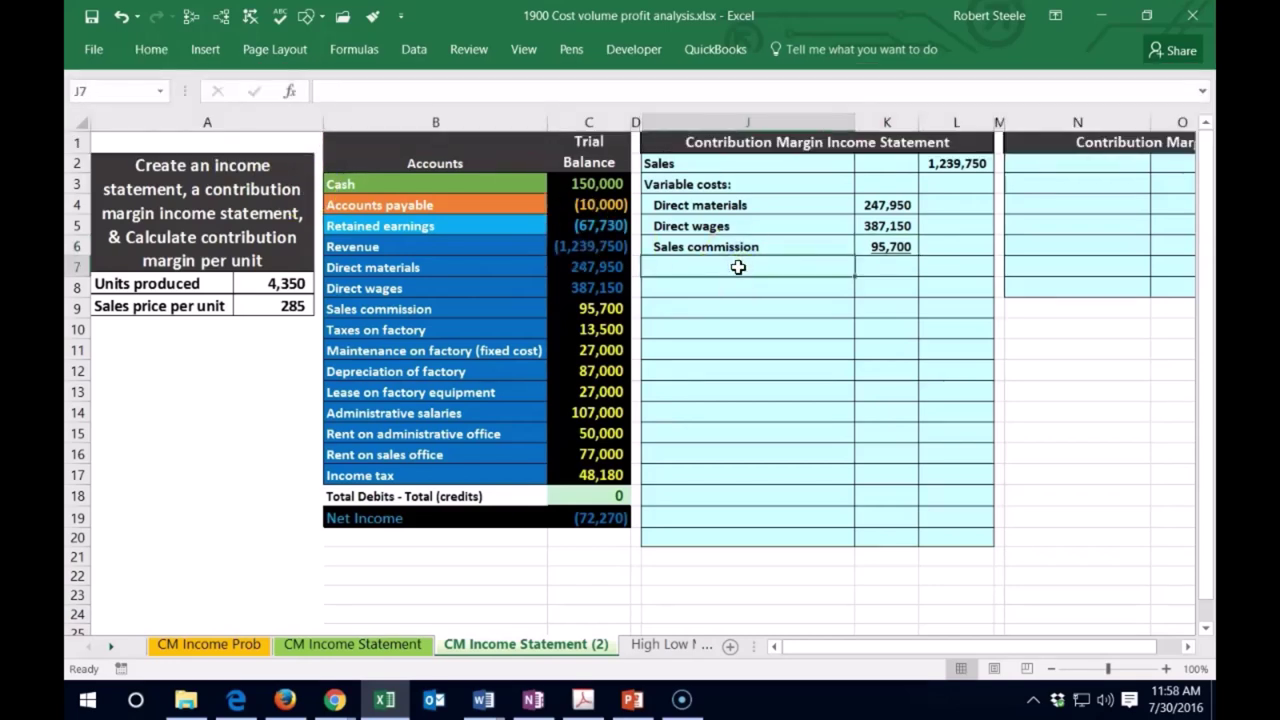
{"action": "left_click", "coordinate": [770, 321]}
{"action": "type", "text": "Total variable costs"}
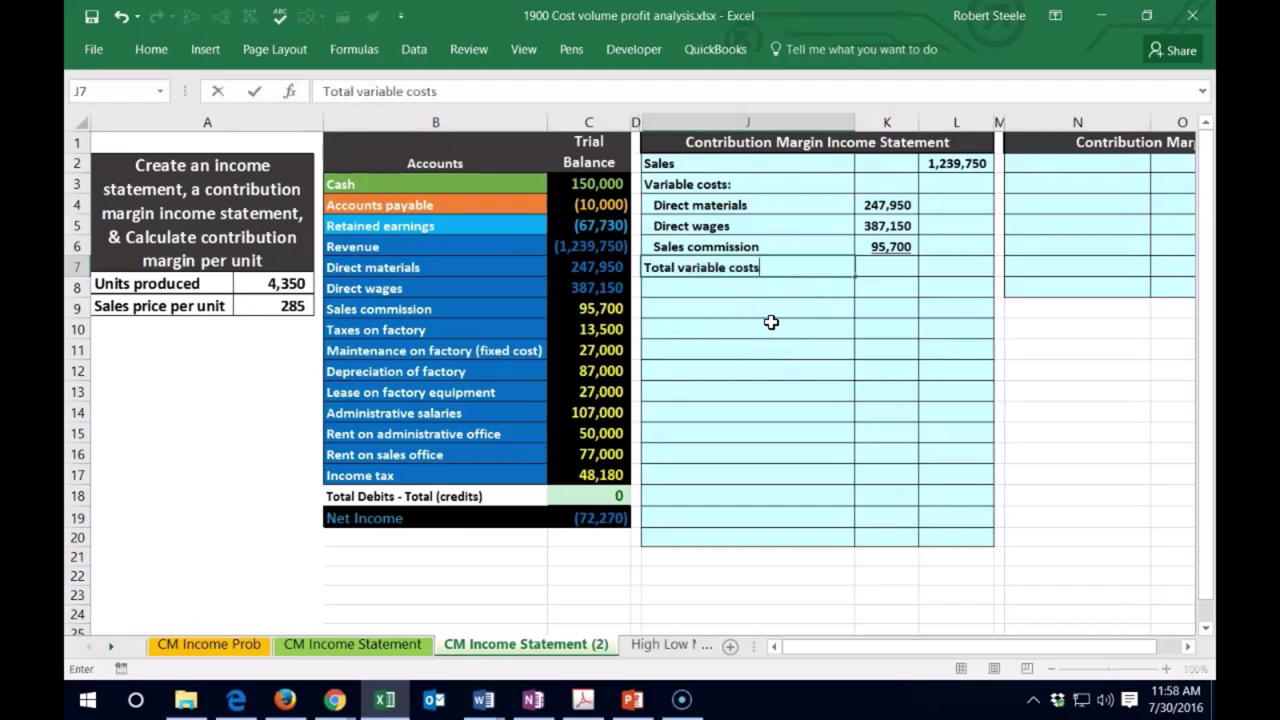
{"action": "key", "text": "Return"}
{"action": "key", "text": "Up"}
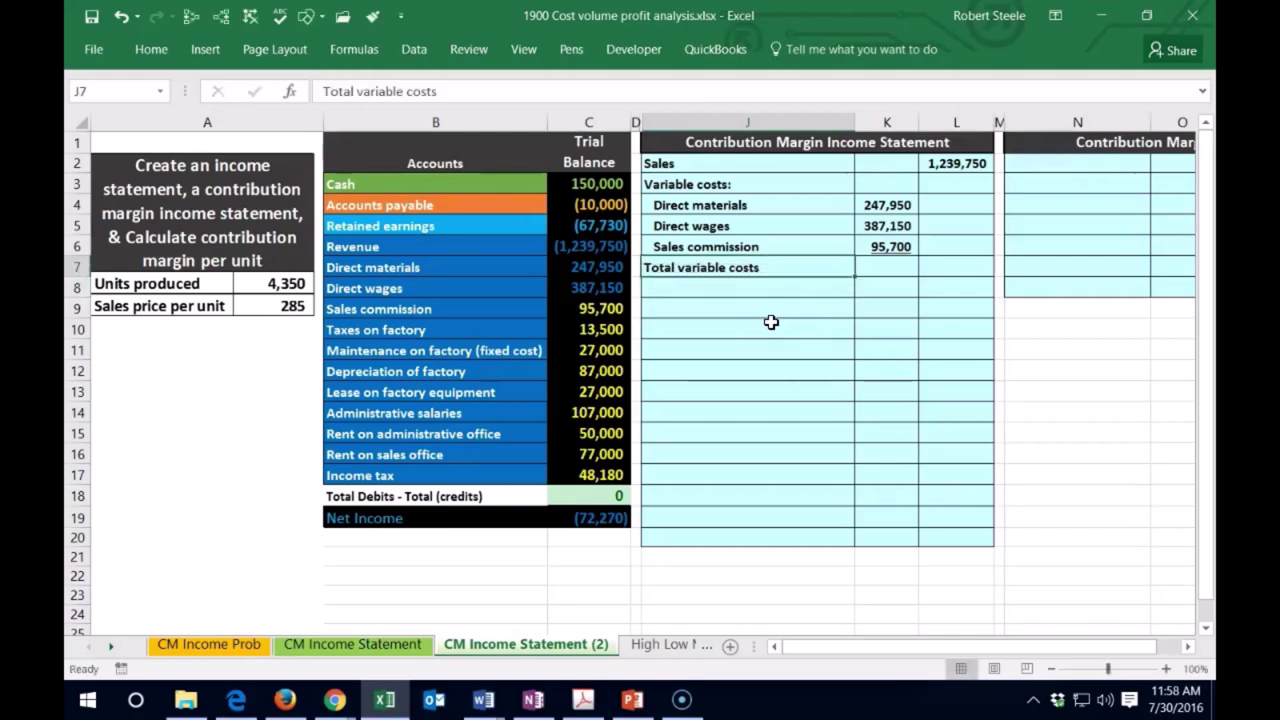
{"action": "left_click", "coordinate": [153, 49]}
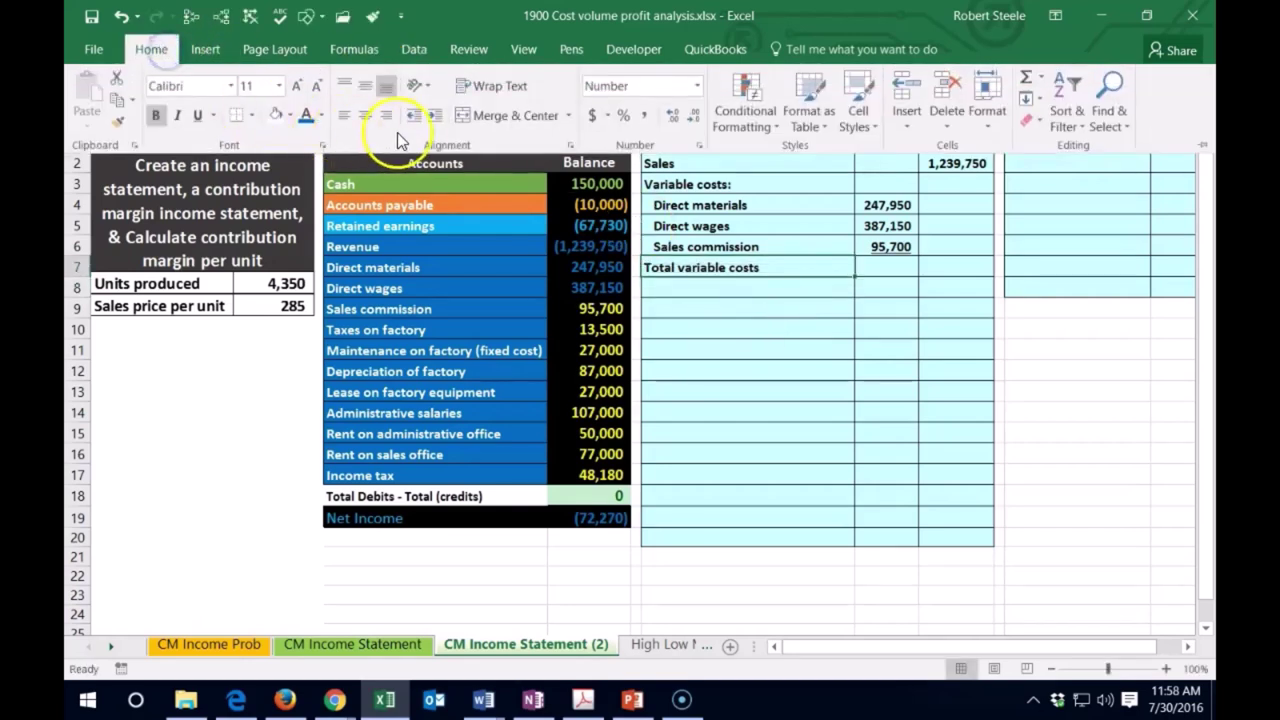
{"action": "left_click", "coordinate": [435, 117]}
{"action": "left_click", "coordinate": [435, 117]}
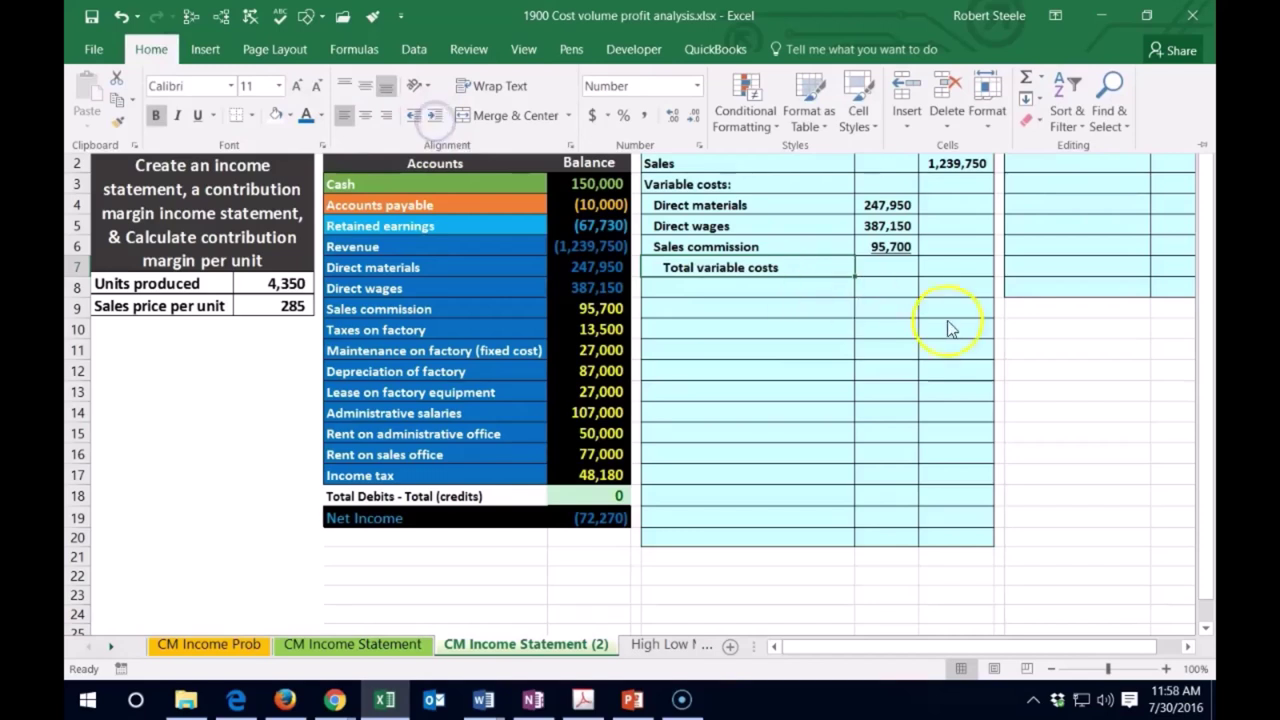
- Total the variable costs in L7 with a SUM of K4:K6
{"action": "left_click", "coordinate": [948, 280]}
{"action": "left_click", "coordinate": [947, 262]}
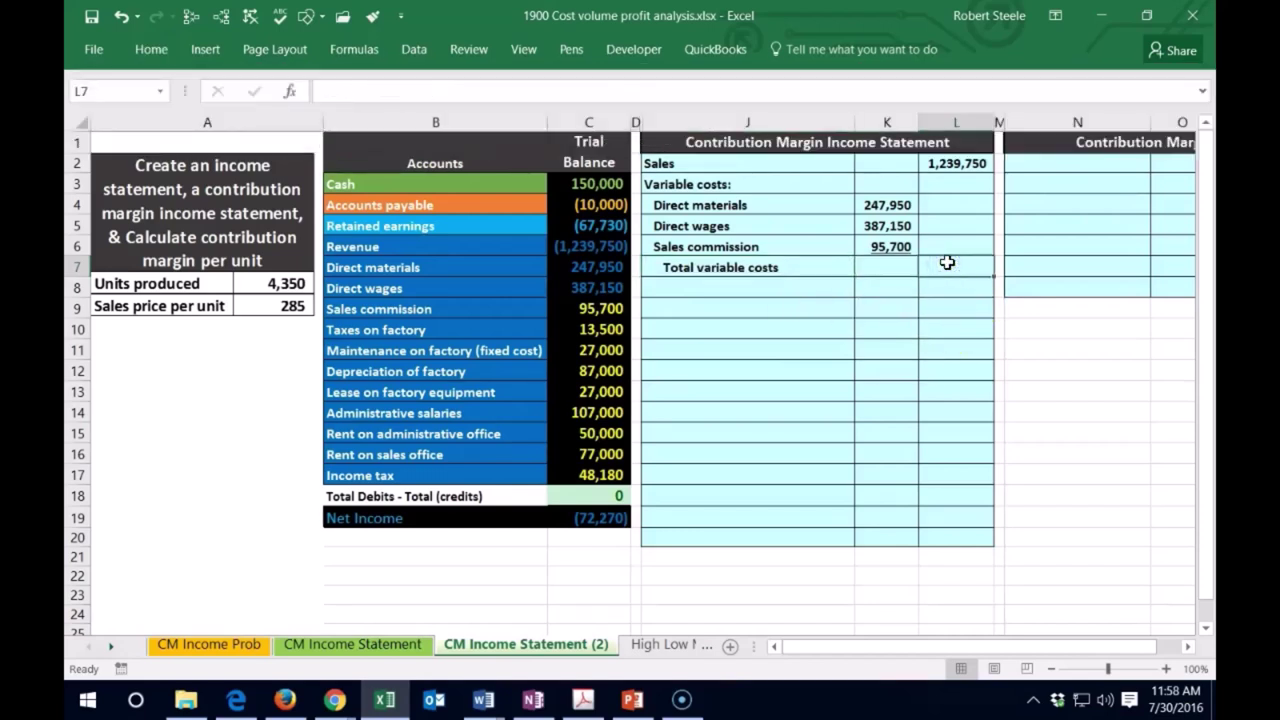
{"action": "type", "text": "="}
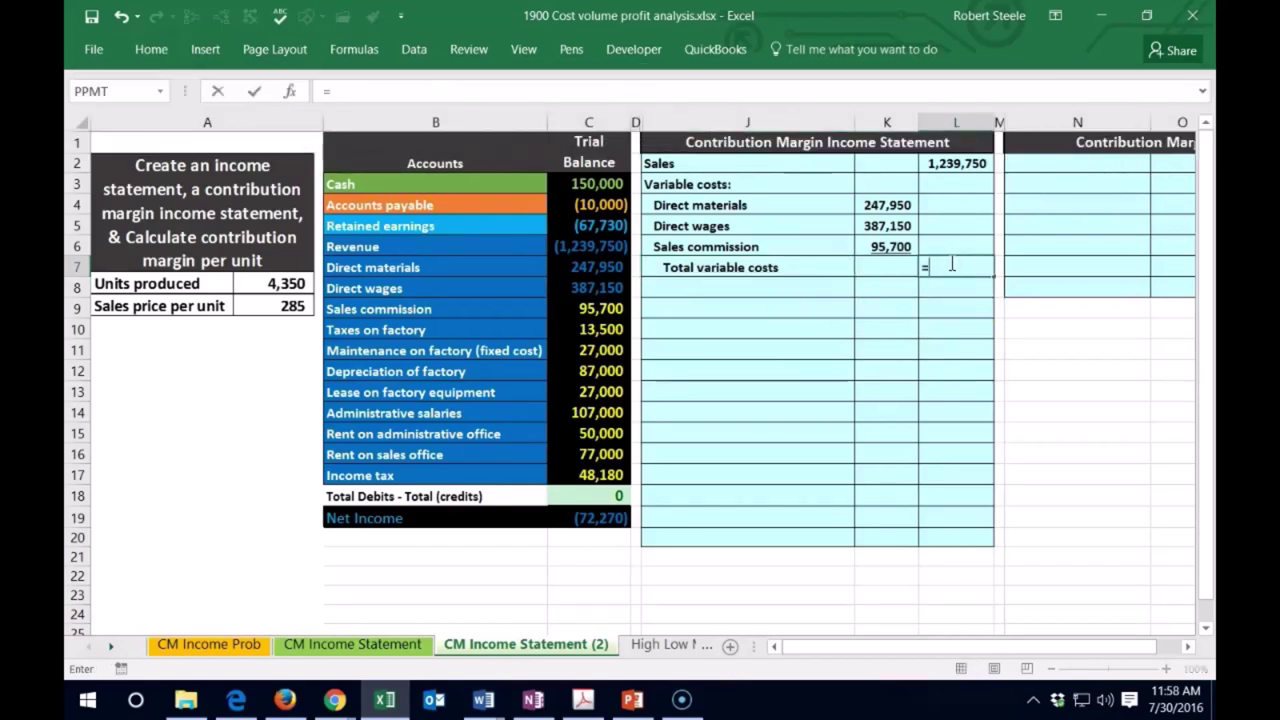
{"action": "type", "text": "sum("}
{"action": "key", "text": "Left"}
{"action": "key", "text": "Up"}
{"action": "key", "text": "shift+Up"}
{"action": "key", "text": "shift+Up"}
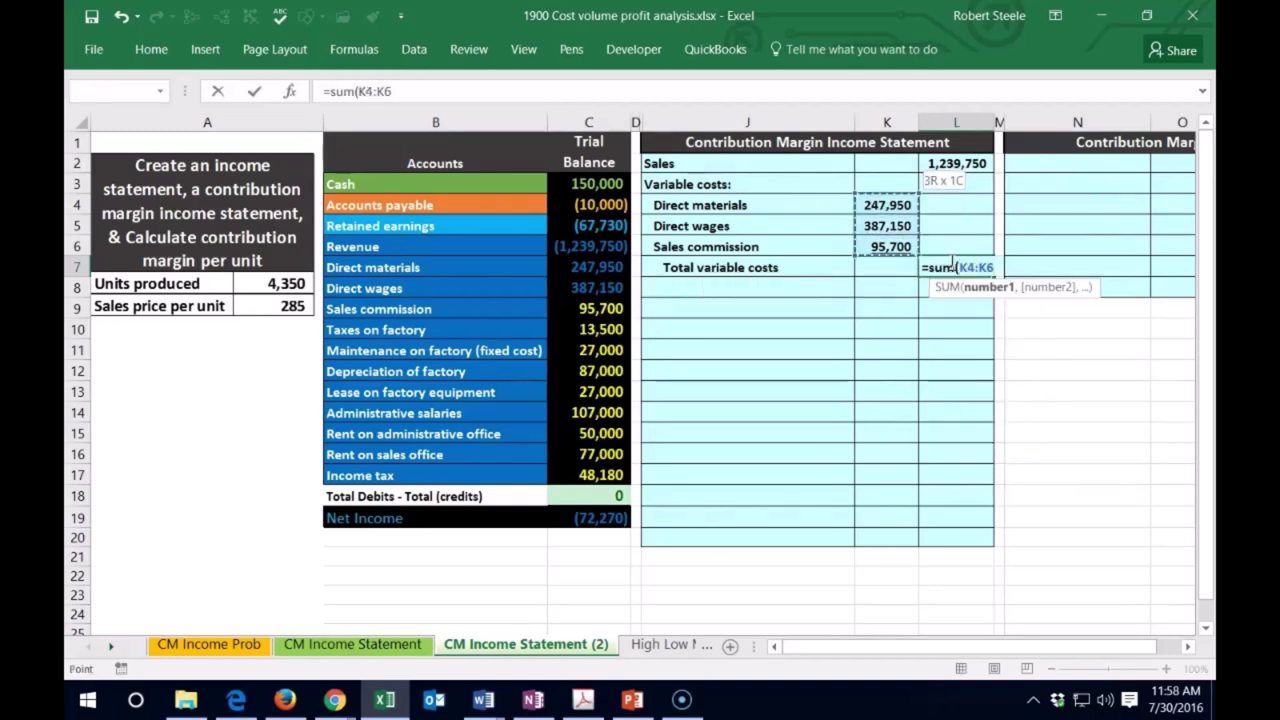
{"action": "key", "text": "Return"}
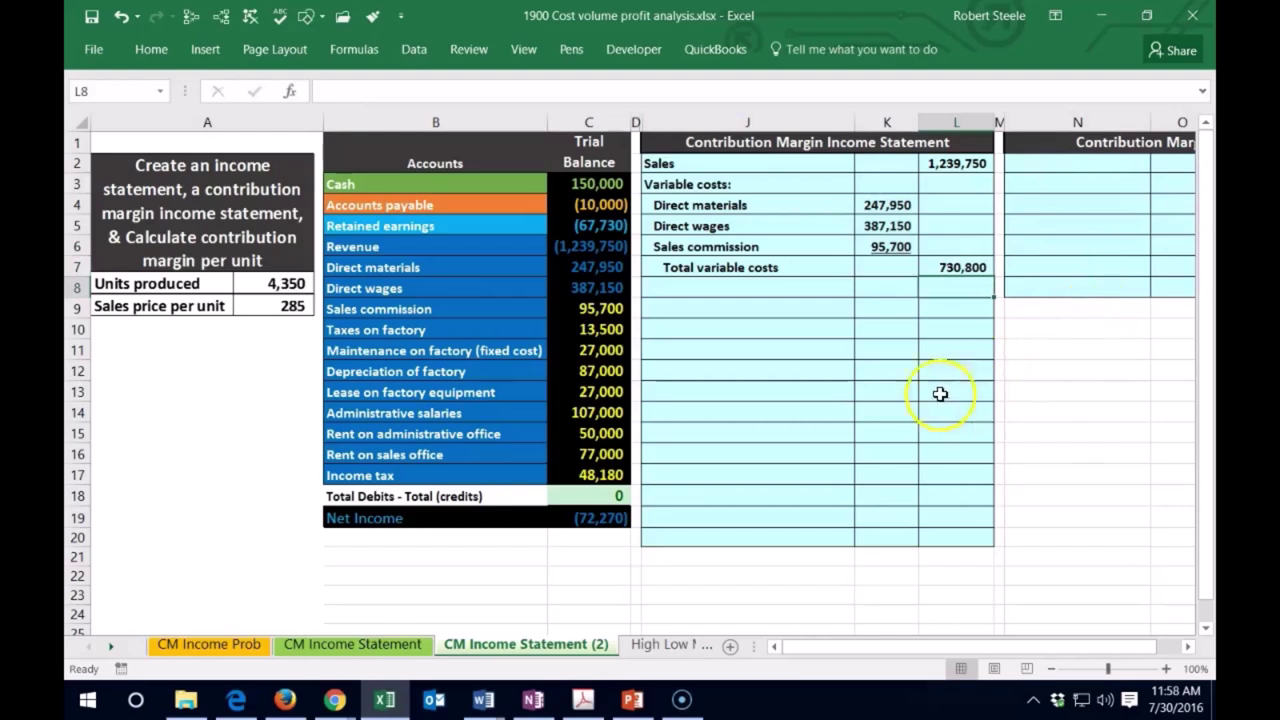
- Color the Sales commission balance in C9 blue and check the sum of the variable cost balances in C7:C9
{"action": "left_click", "coordinate": [597, 308]}
{"action": "right_click", "coordinate": [597, 308]}
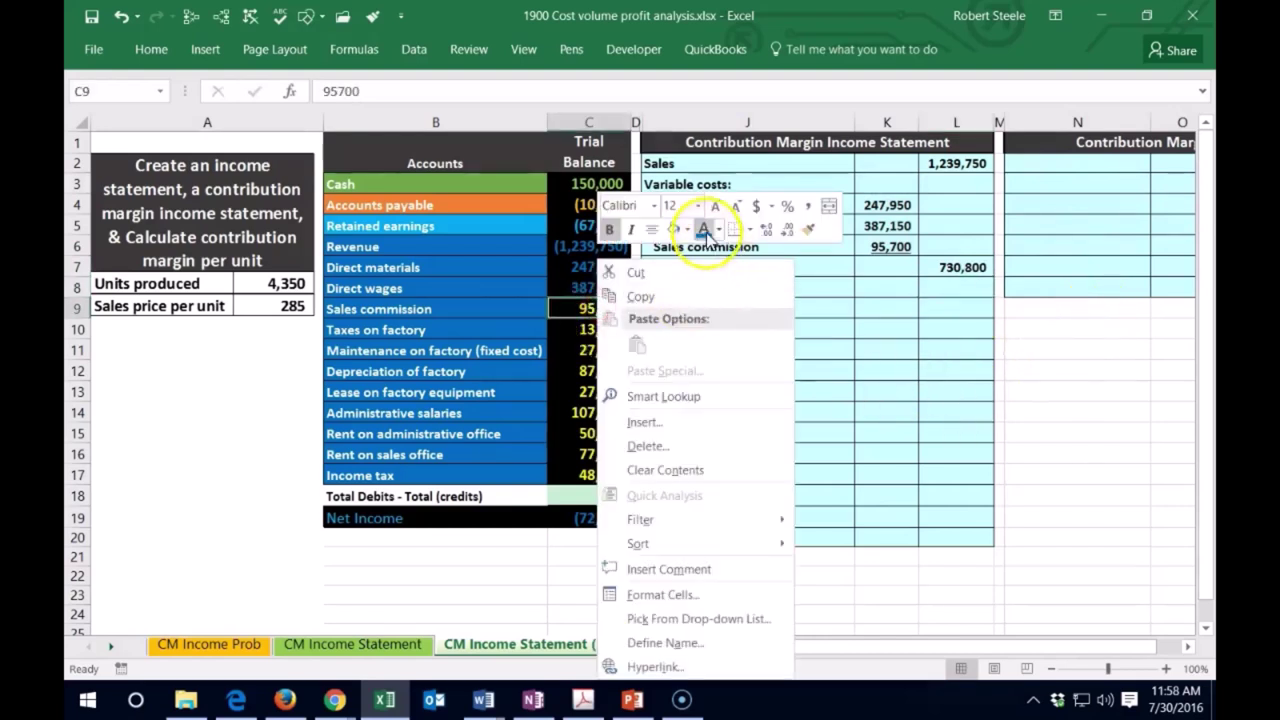
{"action": "left_click", "coordinate": [640, 292]}
{"action": "left_click", "coordinate": [851, 319]}
{"action": "left_click_drag", "start_coordinate": [611, 270], "coordinate": [606, 310]}
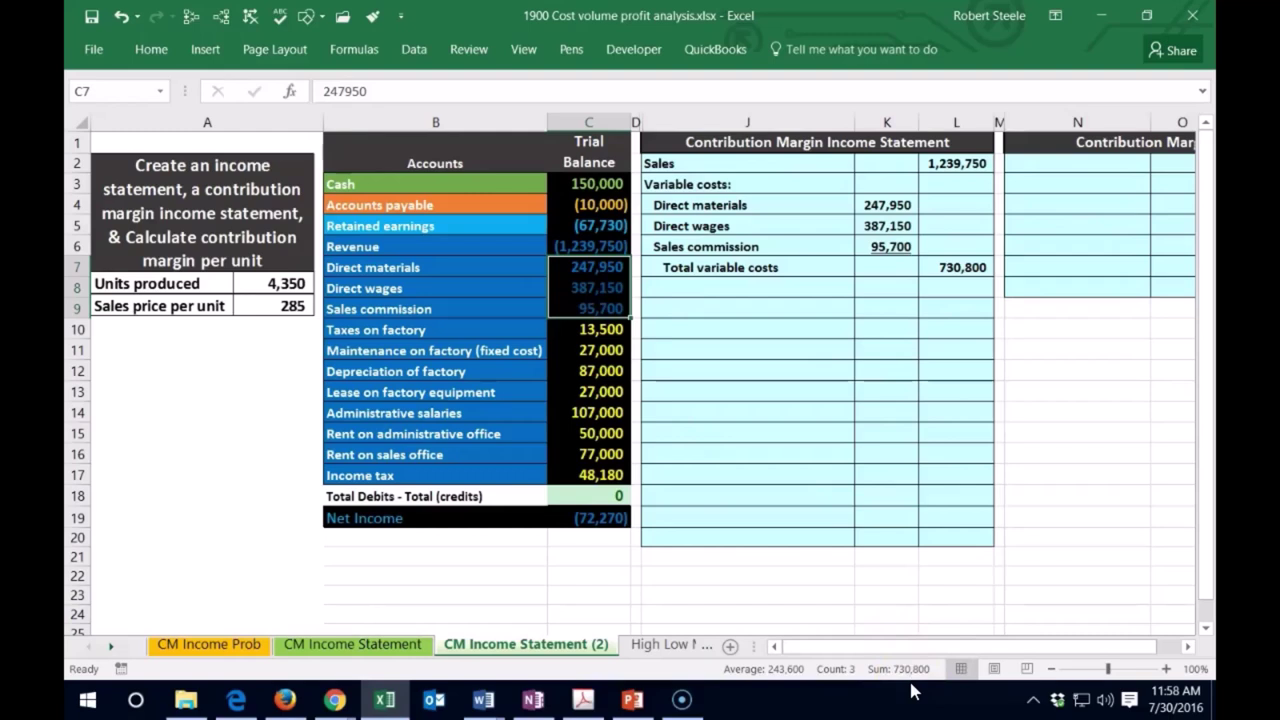
{"action": "left_click", "coordinate": [809, 540]}
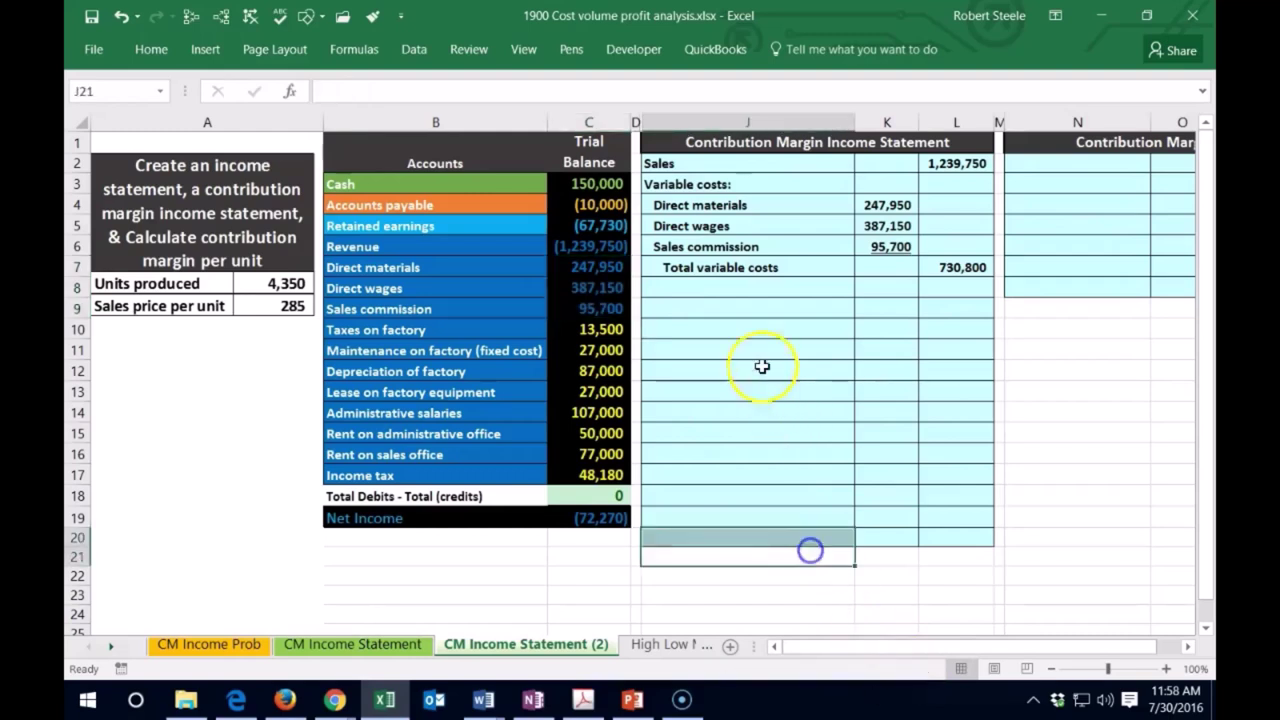
- Enter the label "Contribution Margin" in J8, below the total variable costs
{"action": "left_click", "coordinate": [699, 285]}
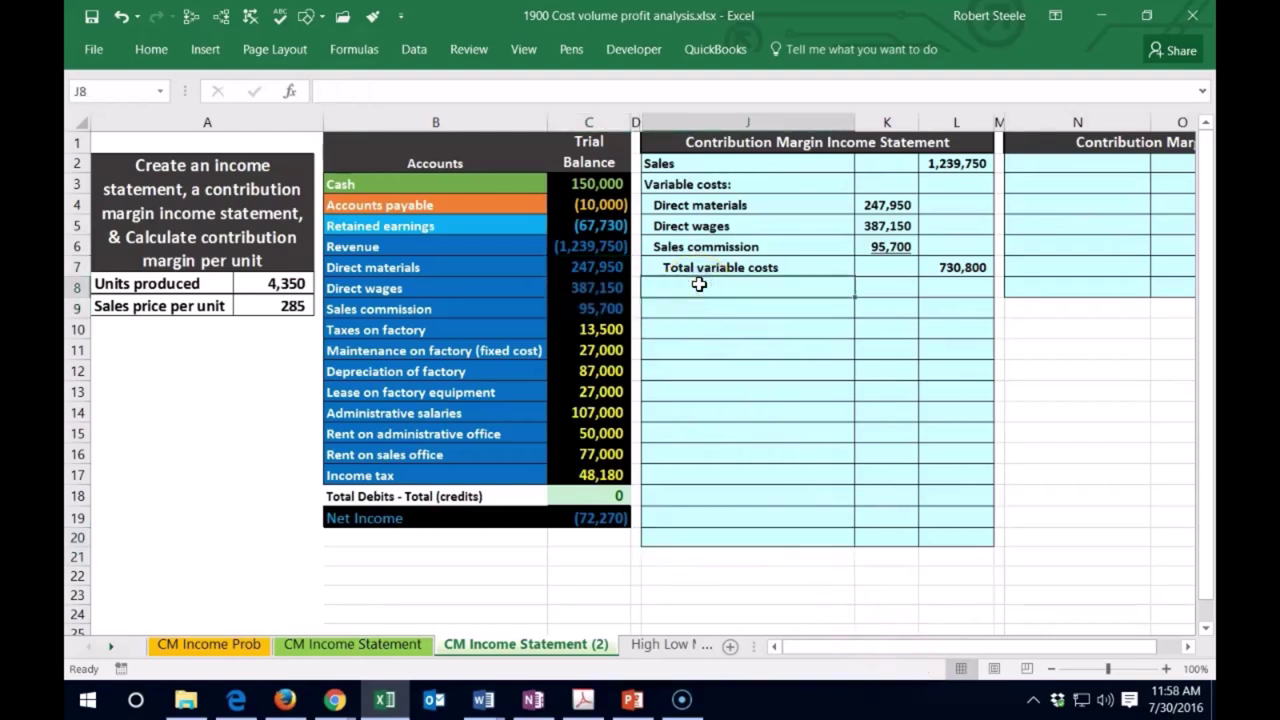
{"action": "type", "text": "Contributon"}
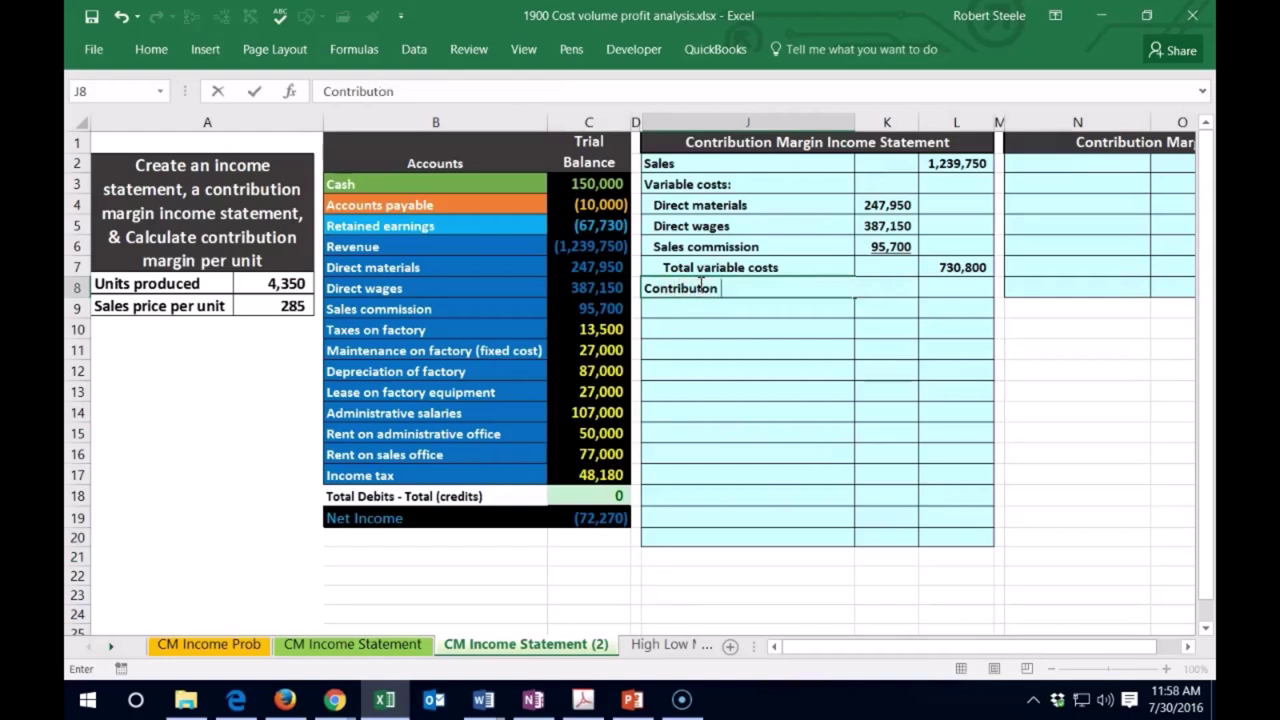
{"action": "key", "text": "BackSpace"}
{"action": "type", "text": "ion Marg"}
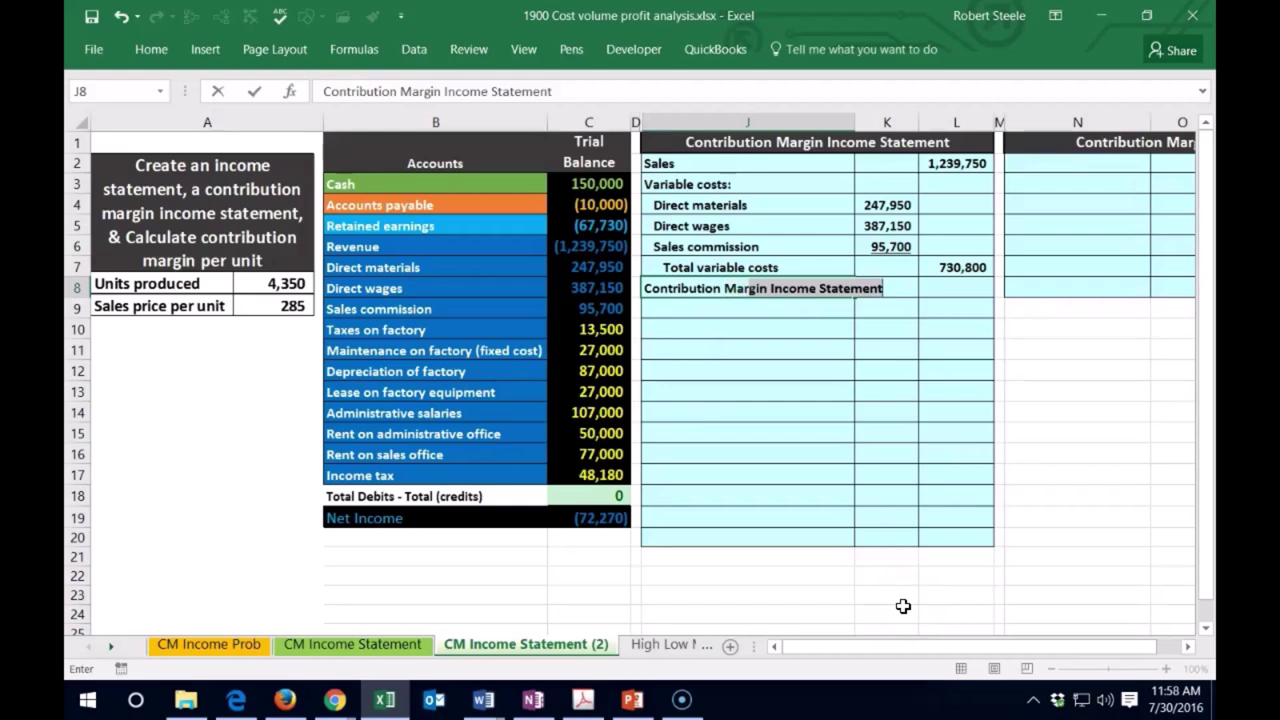
{"action": "type", "text": "in"}
{"action": "key", "text": "BackSpace"}
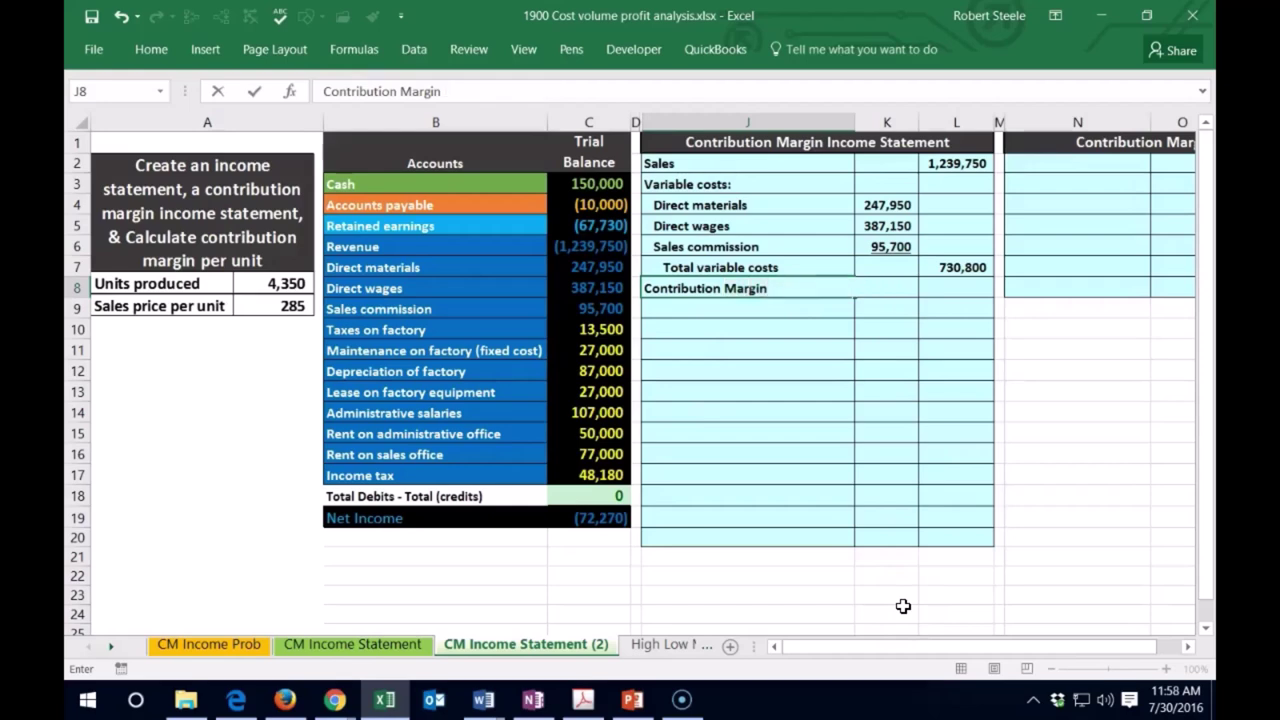
{"action": "key", "text": "Tab"}
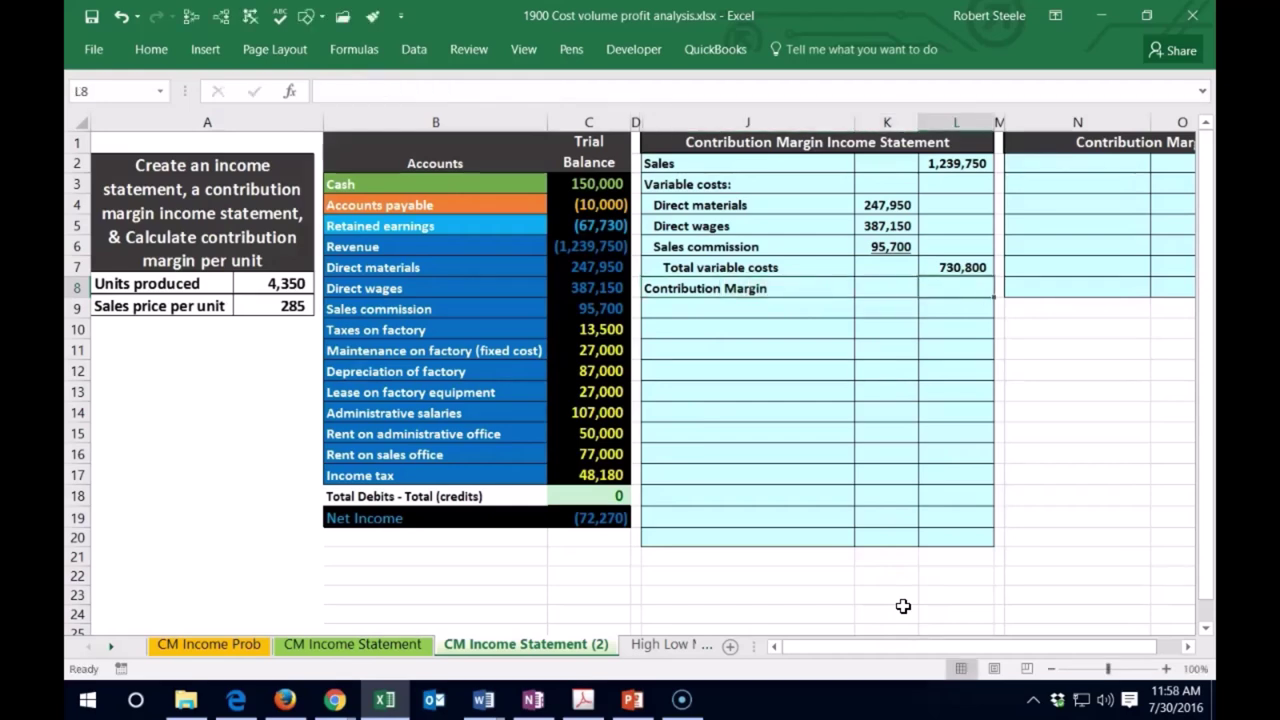
- Calculate the contribution margin in L8 as sales minus total variable costs with =L2-L7
{"action": "type", "text": "="}
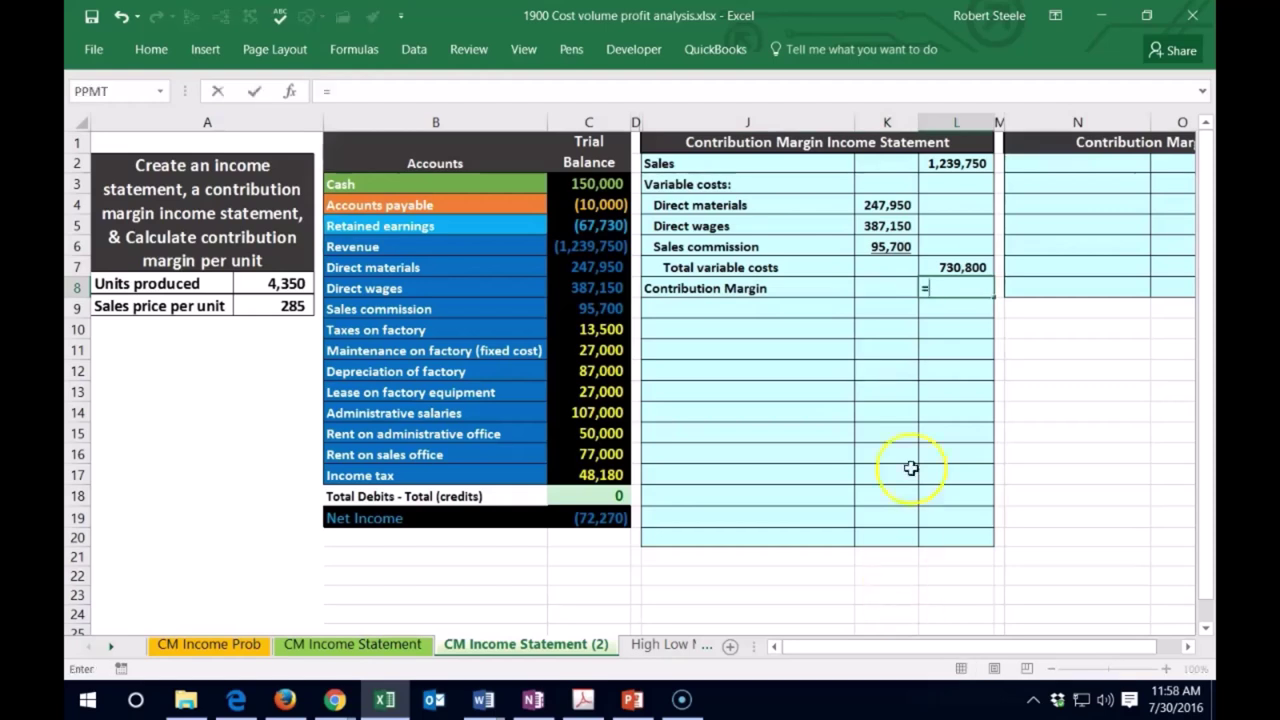
{"action": "left_click", "coordinate": [944, 168]}
{"action": "type", "text": "-"}
{"action": "left_click", "coordinate": [933, 267]}
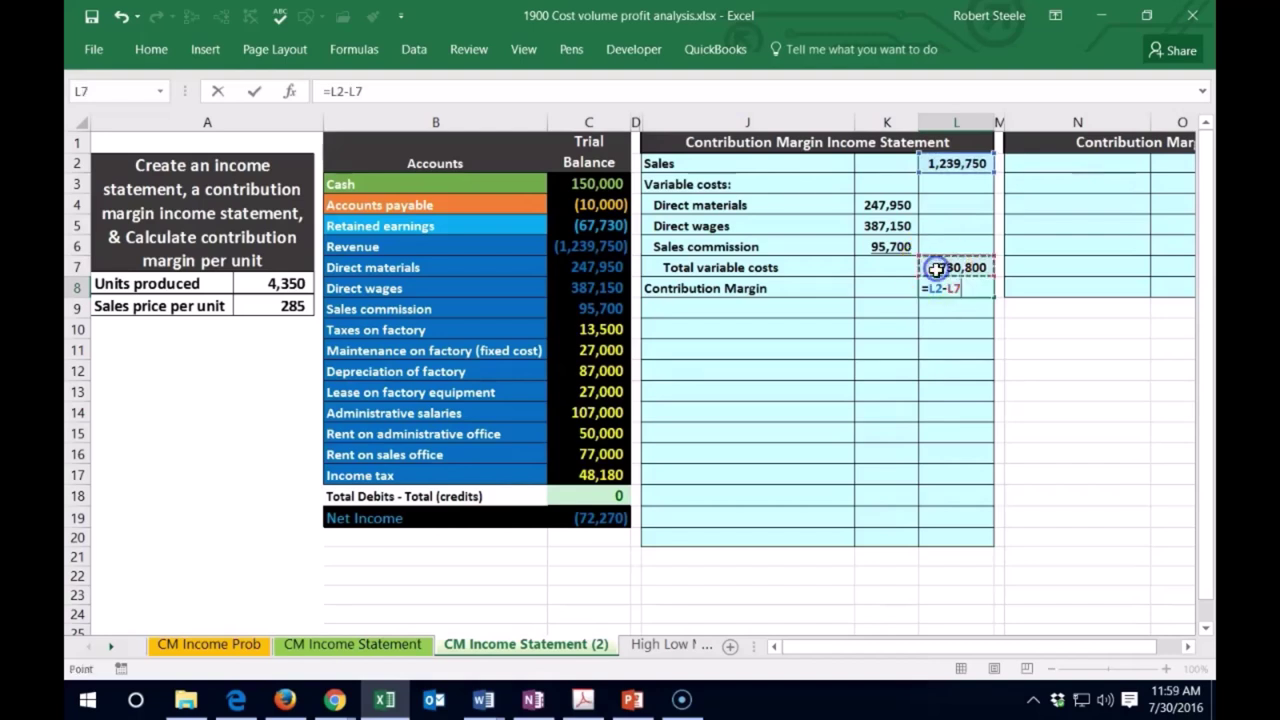
{"action": "key", "text": "Return"}
{"action": "key", "text": "Up"}
- Underline the total variable costs amount in L7
{"action": "left_click", "coordinate": [935, 268]}
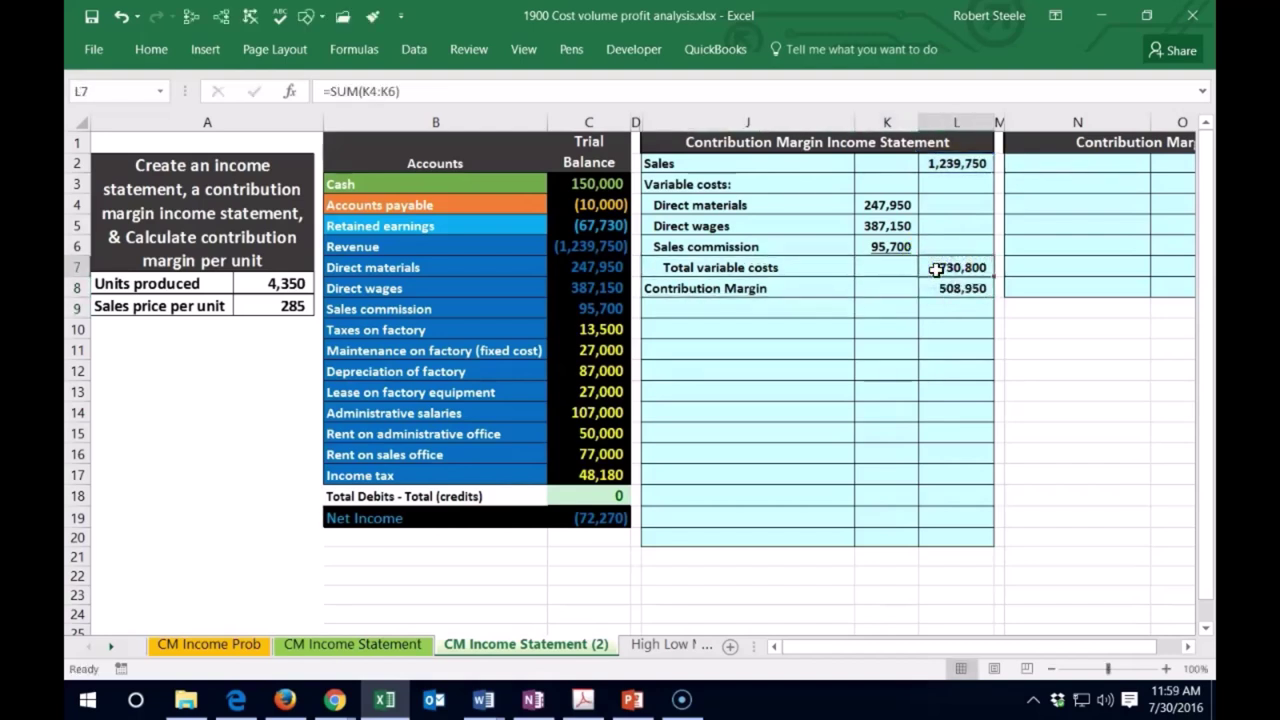
{"action": "left_click", "coordinate": [151, 49]}
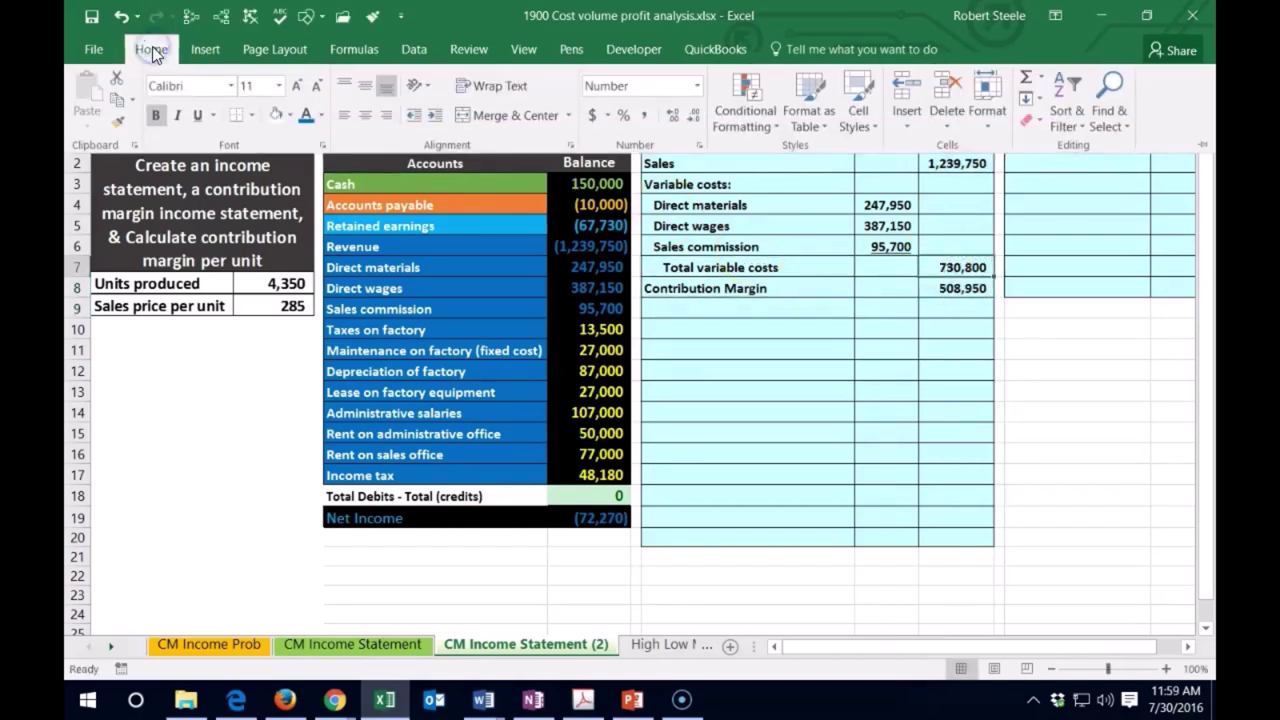
{"action": "left_click", "coordinate": [820, 355]}
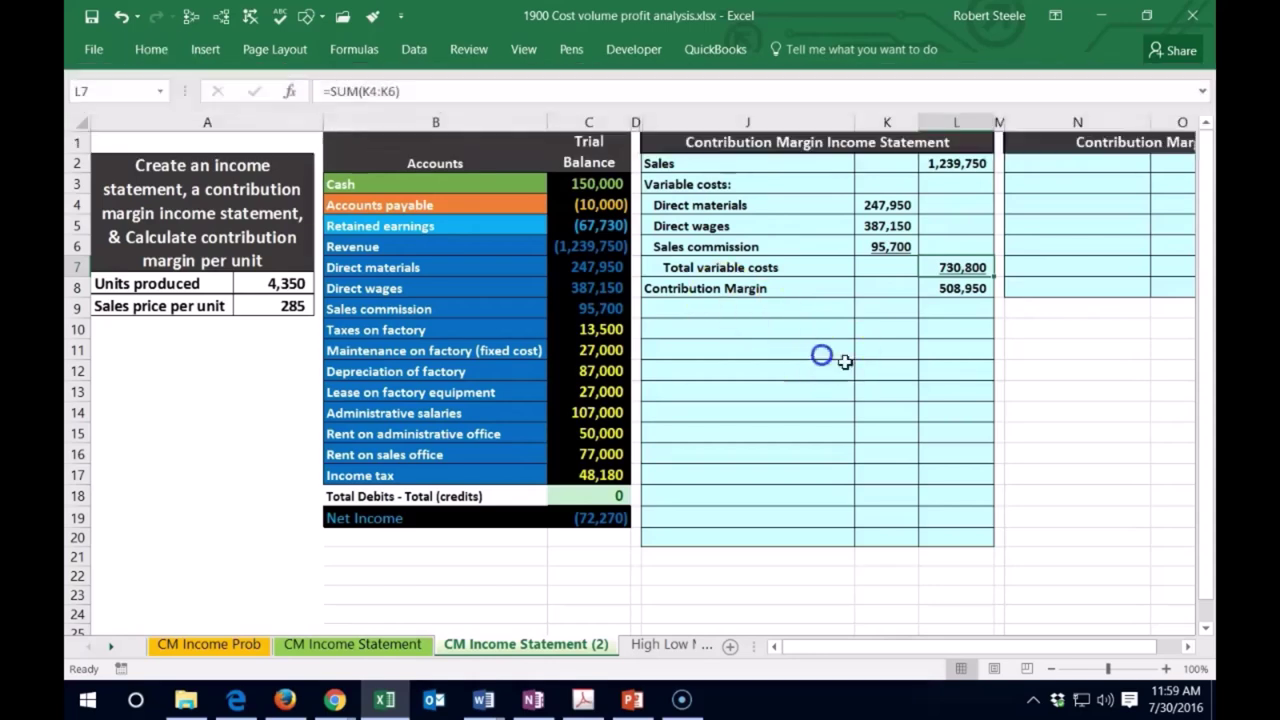
- Enter the section heading "Fixed costs:" in J9
{"action": "left_click", "coordinate": [720, 308]}
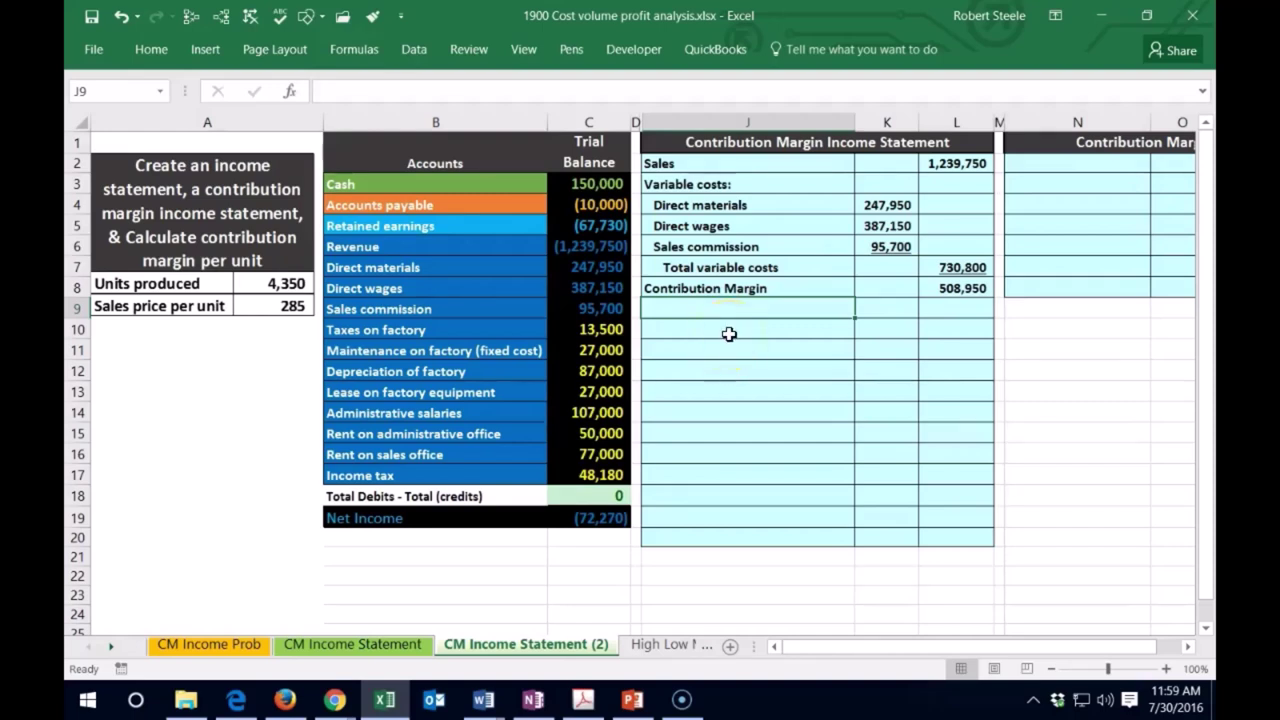
{"action": "type", "text": "Fixed"}
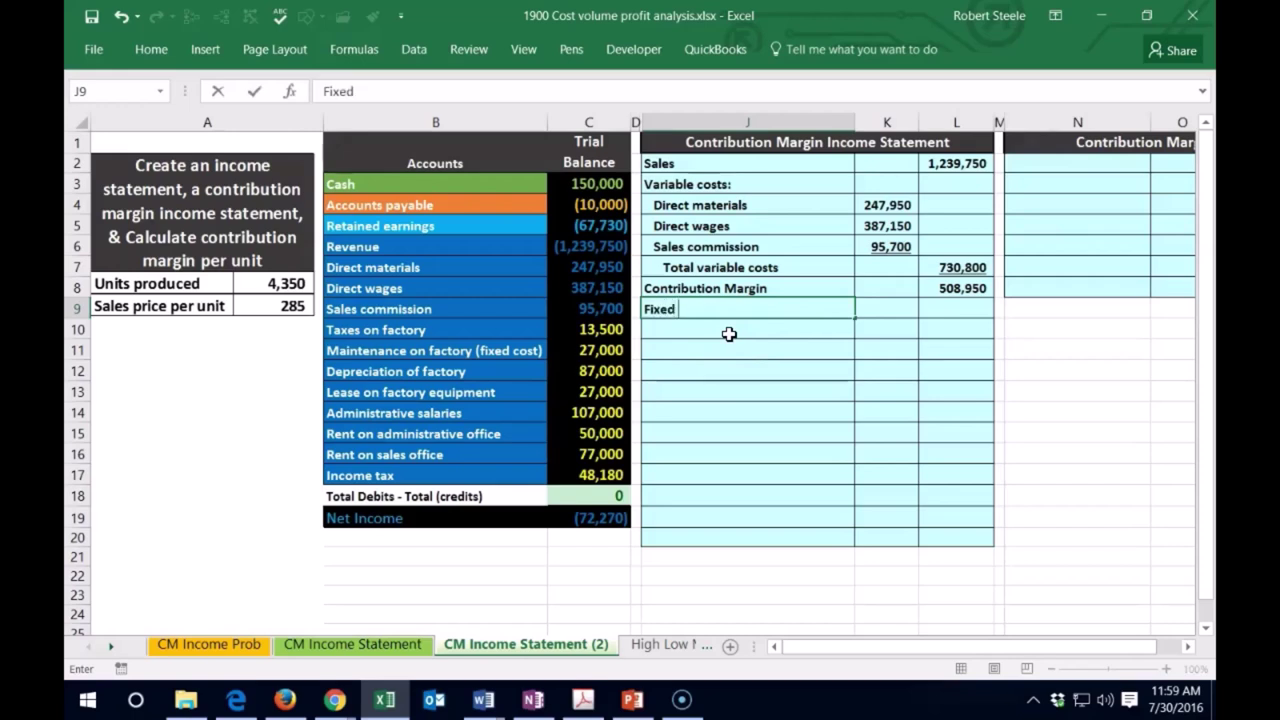
{"action": "key", "text": "BackSpace"}
{"action": "key", "text": "BackSpace"}
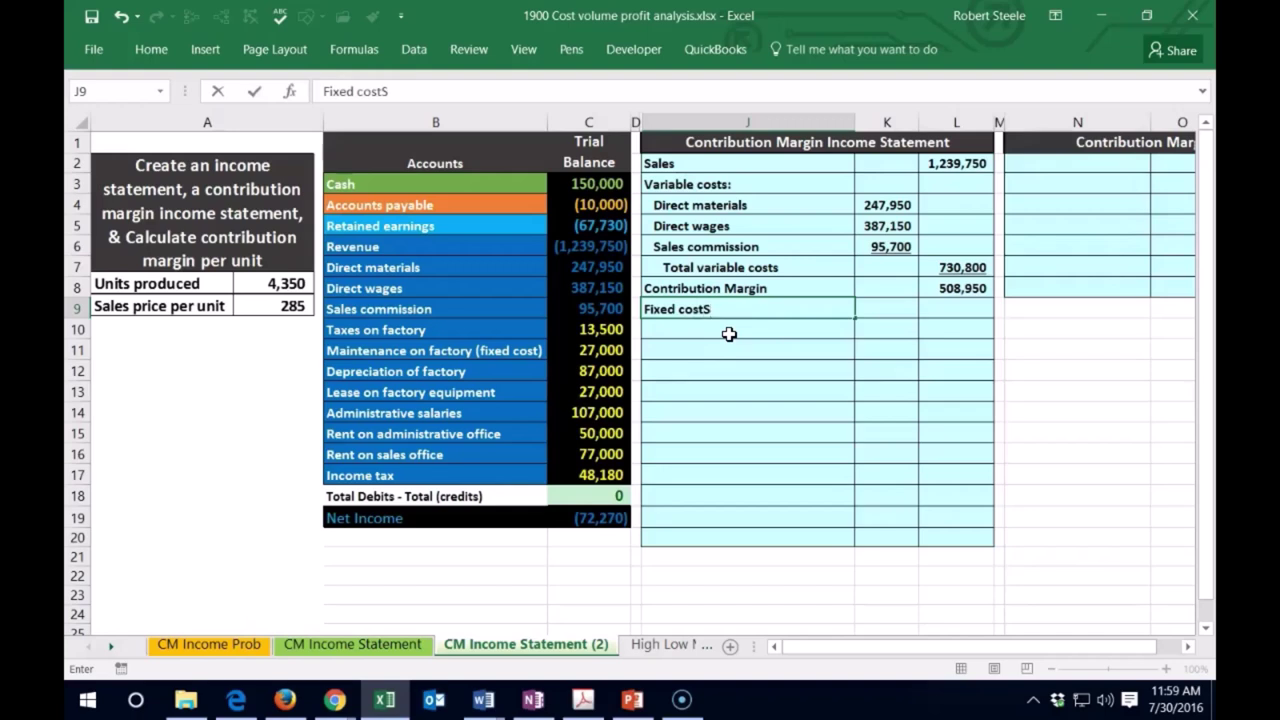
{"action": "type", "text": "osts:"}
{"action": "key", "text": "Return"}
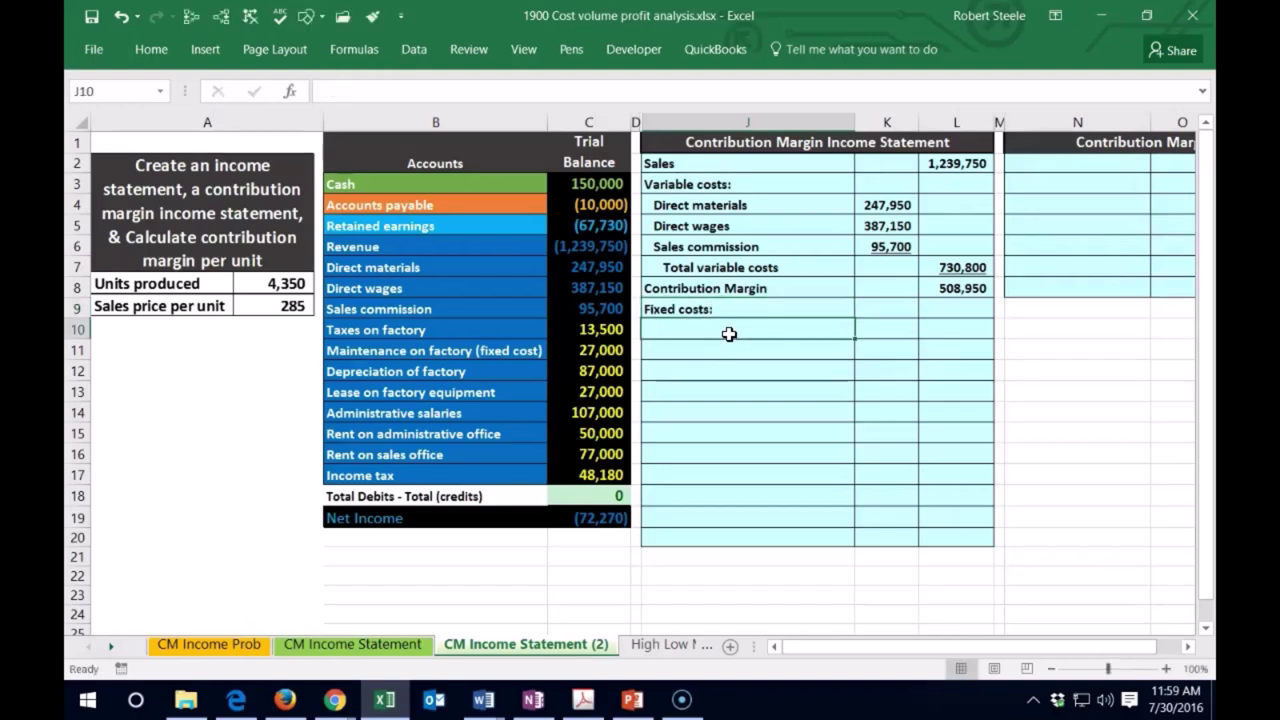
- Link J10 to the Taxes on factory account name with =B10 and indent the label once
{"action": "type", "text": "="}
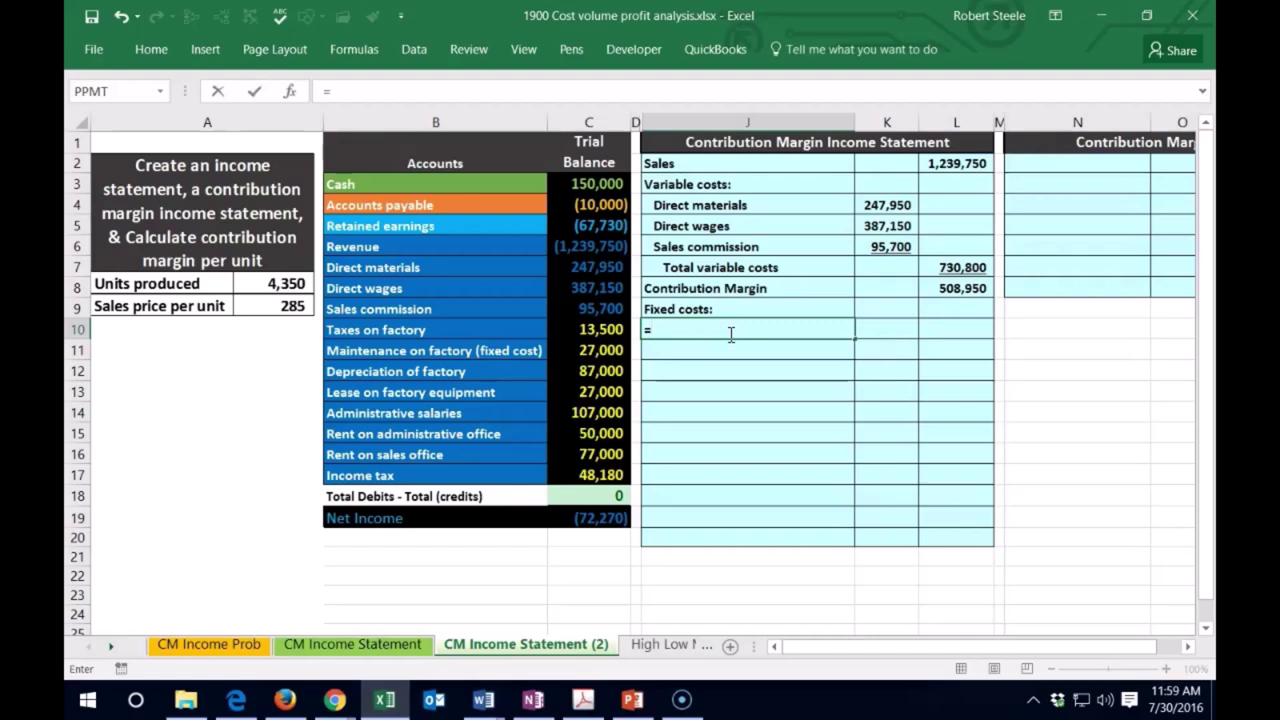
{"action": "left_click", "coordinate": [395, 330]}
{"action": "key", "text": "ctrl+Return"}
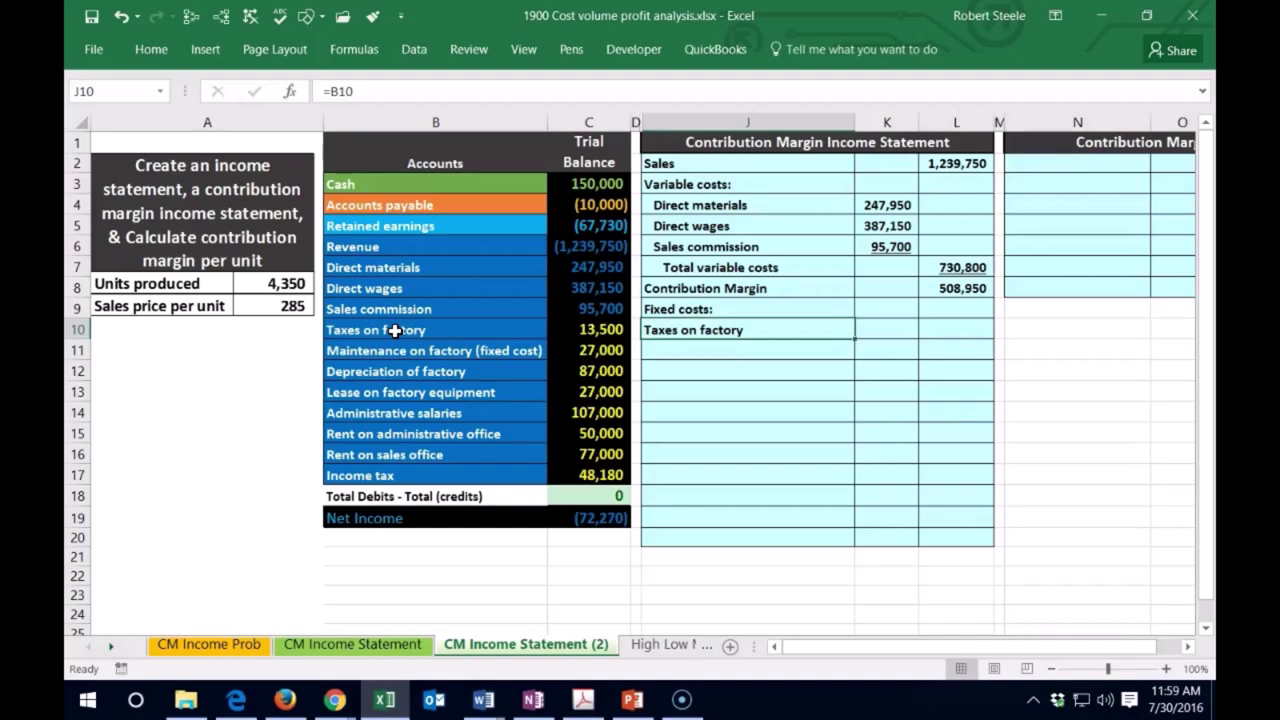
{"action": "left_click", "coordinate": [151, 49]}
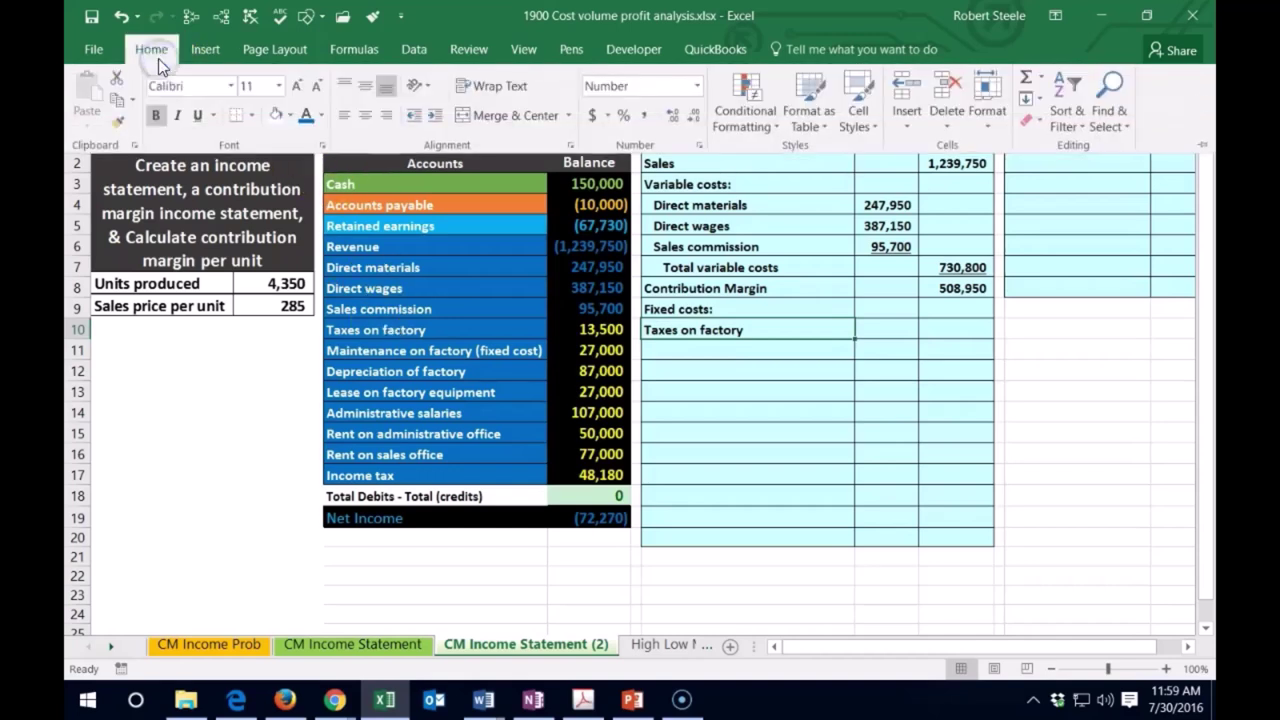
{"action": "left_click", "coordinate": [434, 115]}
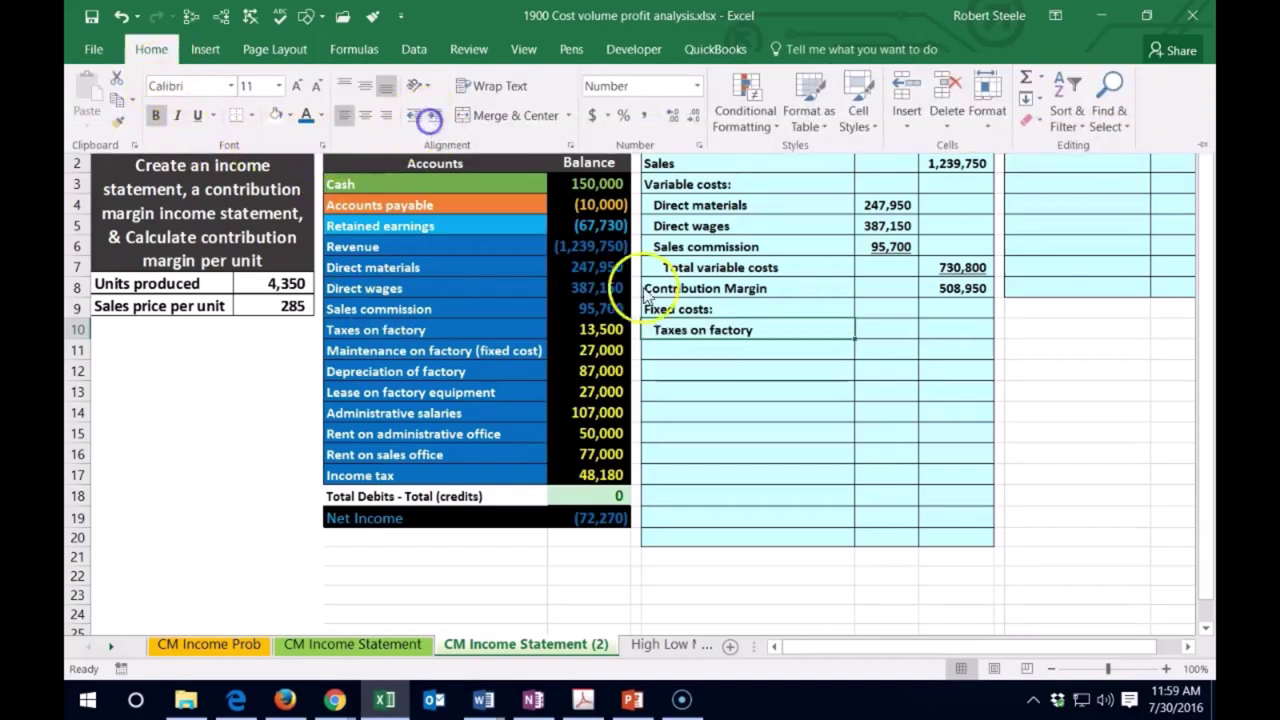
- Link K10 to the Taxes on factory balance with =C10 and color that trial balance amount blue
{"action": "left_click", "coordinate": [860, 329]}
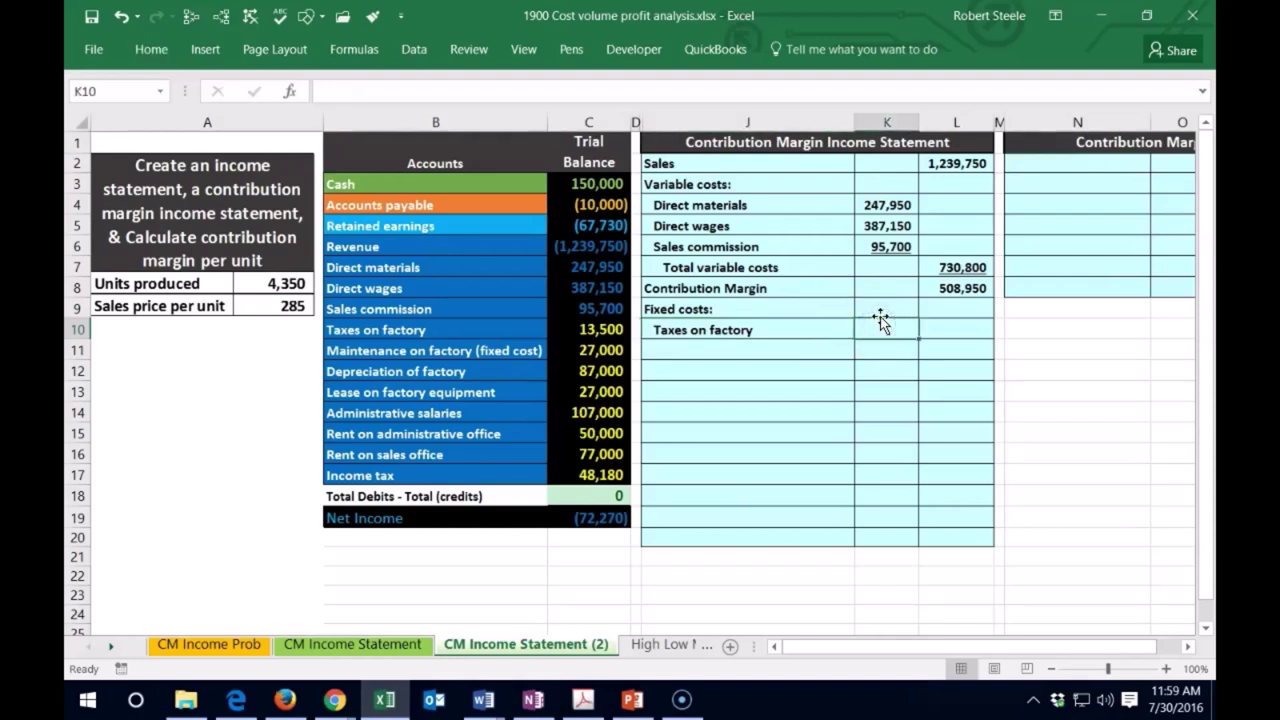
{"action": "type", "text": "="}
{"action": "left_click", "coordinate": [605, 329]}
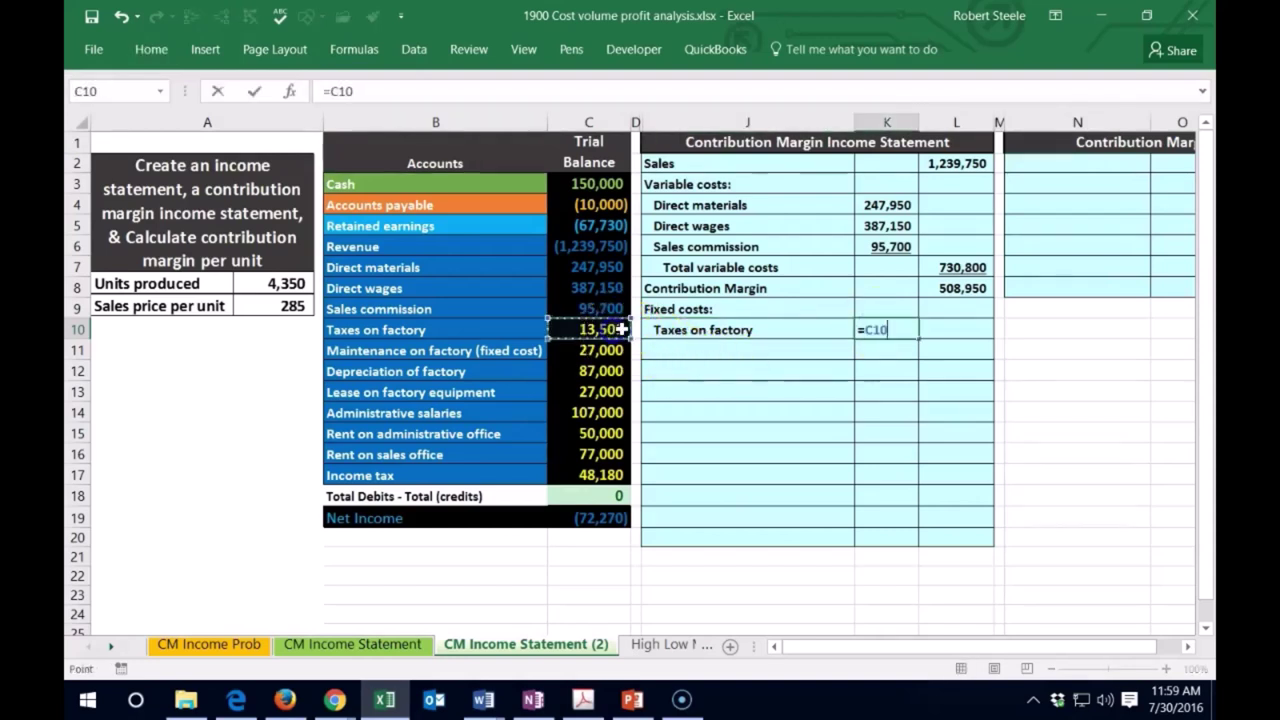
{"action": "key", "text": "Return"}
{"action": "right_click", "coordinate": [593, 328]}
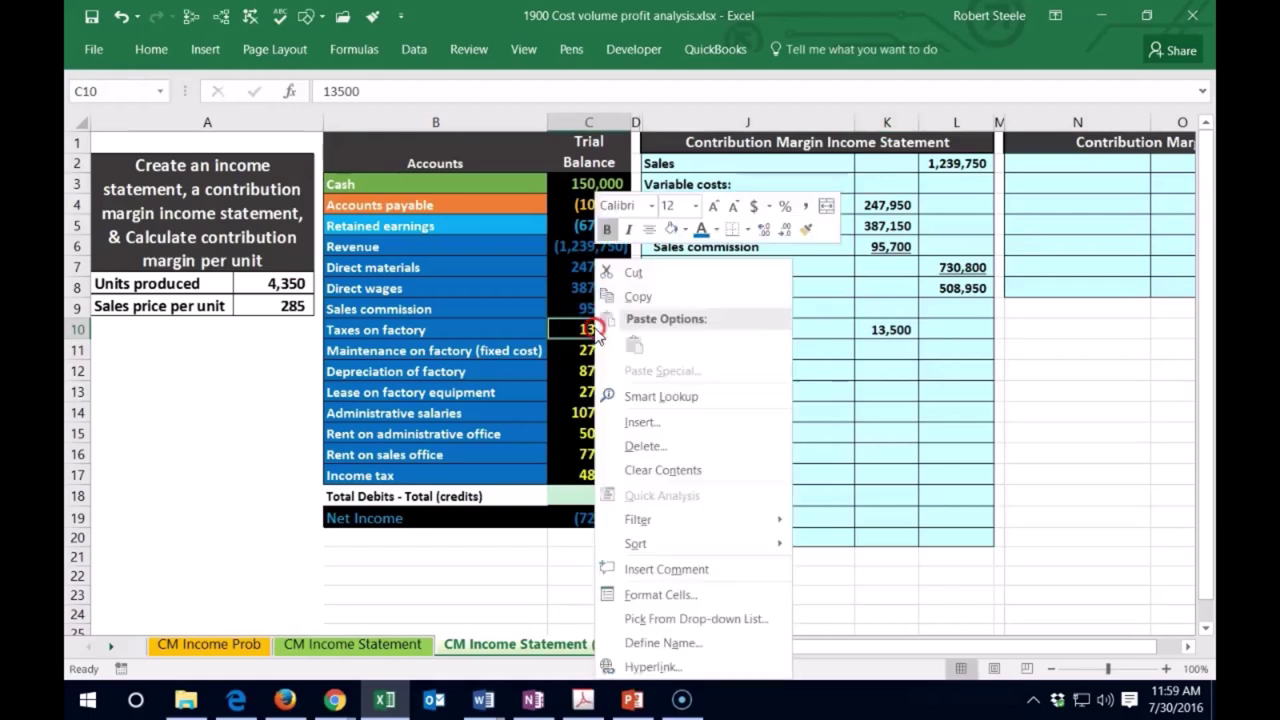
{"action": "left_click", "coordinate": [645, 294]}
- Link J11 to the Maintenance on factory (fixed cost) account name with =B11
{"action": "left_click", "coordinate": [714, 354]}
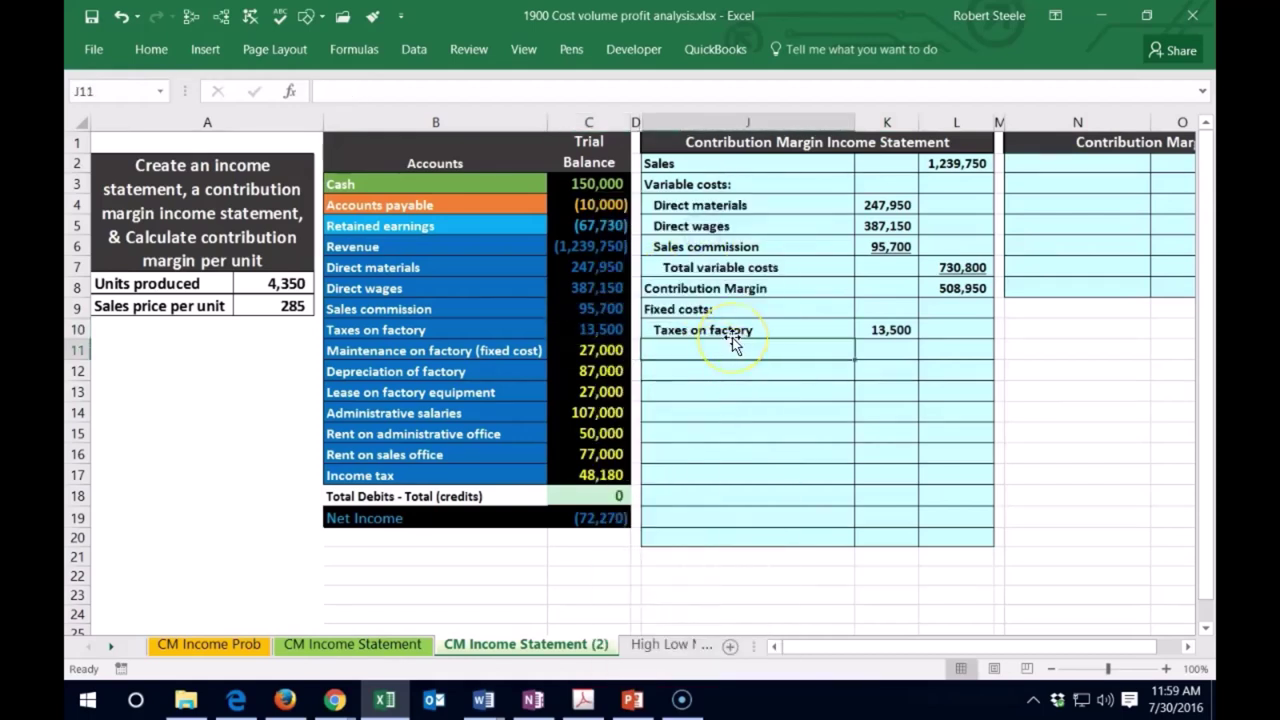
{"action": "type", "text": "="}
{"action": "left_click", "coordinate": [515, 350]}
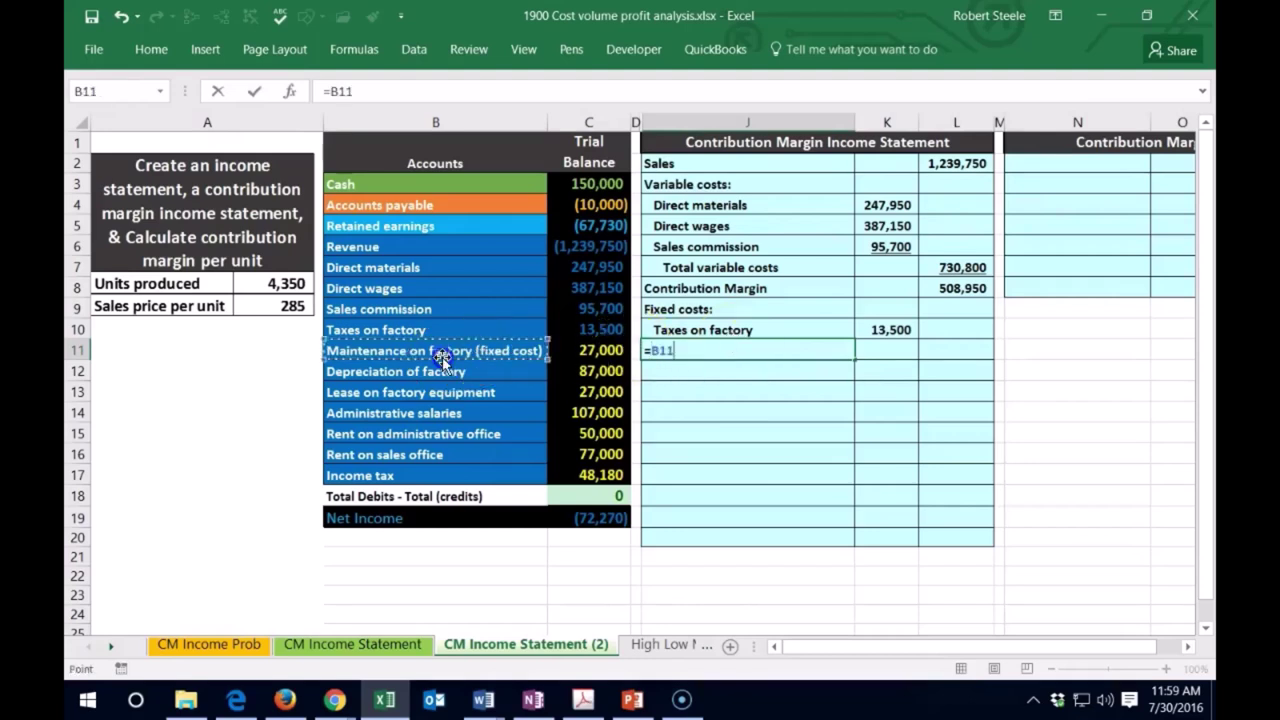
{"action": "key", "text": "Return"}
{"action": "key", "text": "Right"}
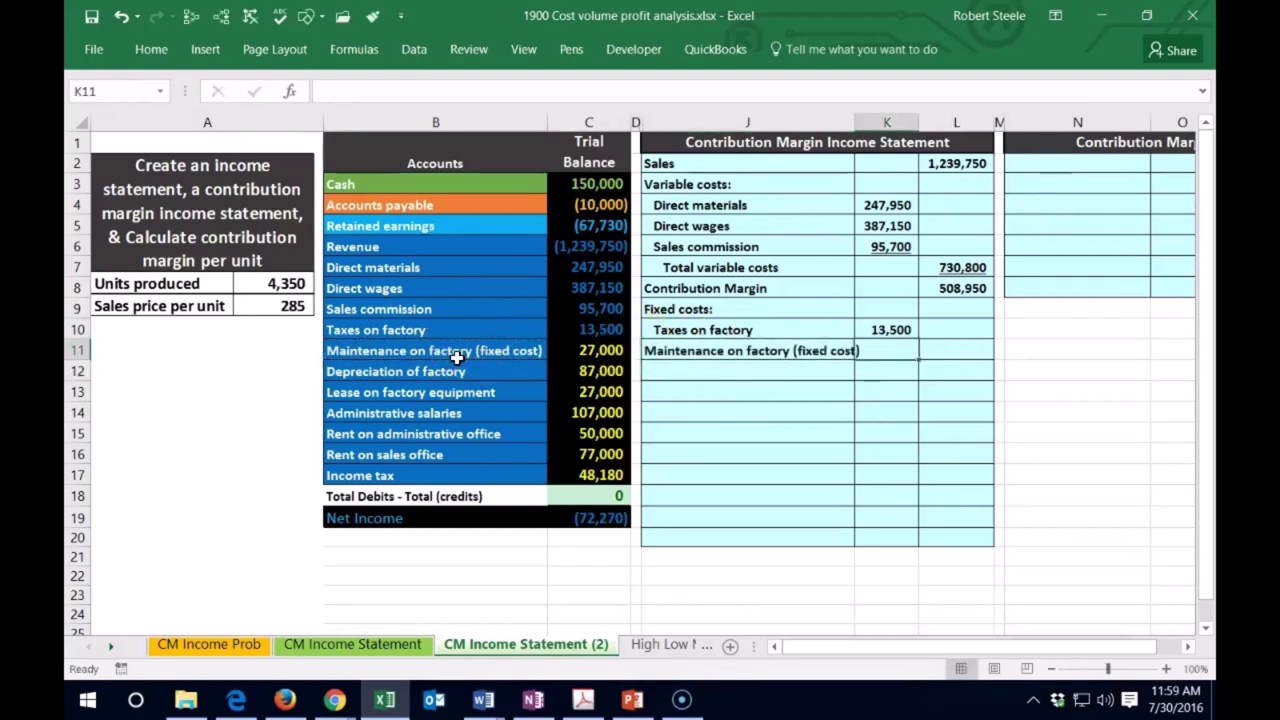
- Link K11 to the factory maintenance balance with =C11 and color that trial balance amount blue
{"action": "type", "text": "="}
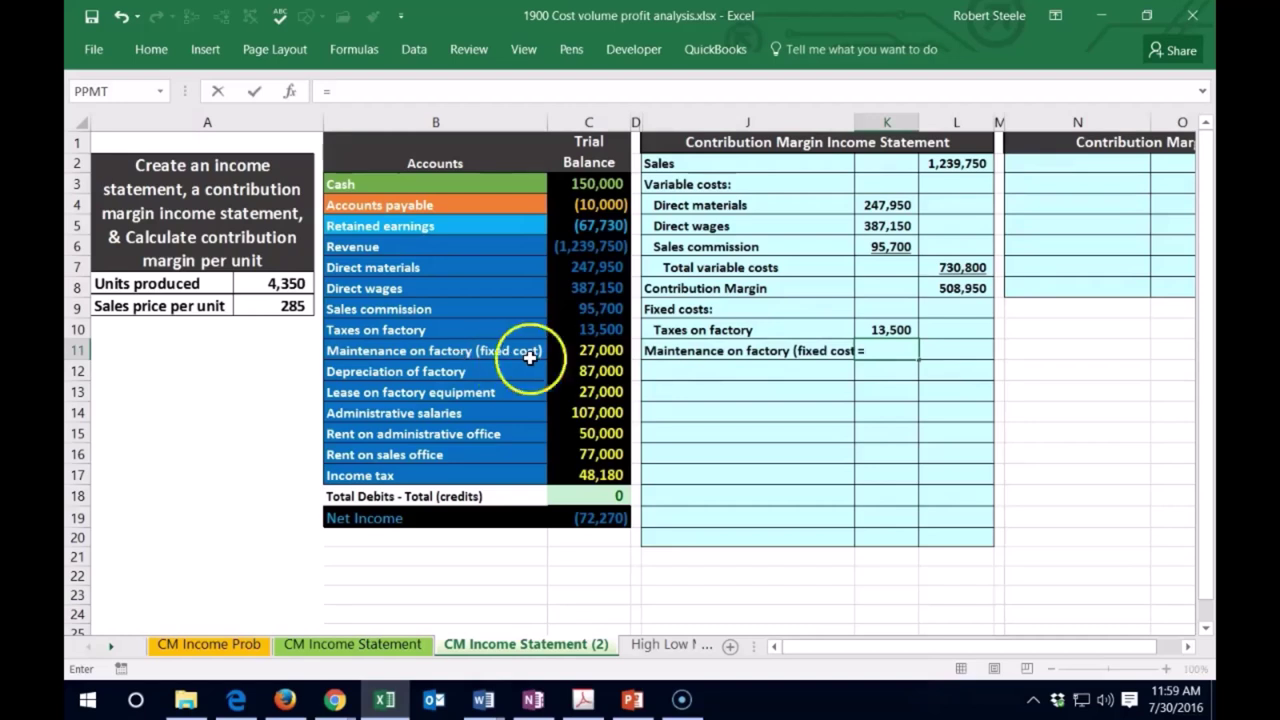
{"action": "left_click", "coordinate": [583, 350]}
{"action": "key", "text": "Return"}
{"action": "left_click", "coordinate": [585, 350]}
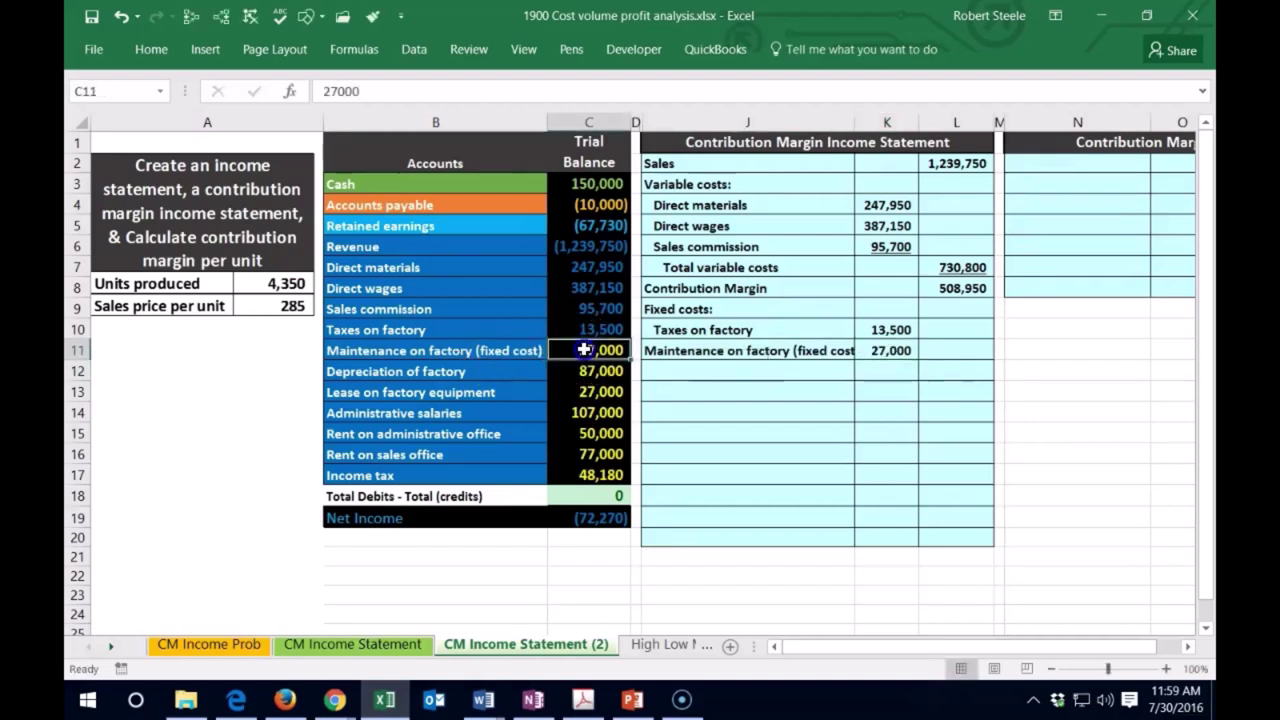
{"action": "right_click", "coordinate": [585, 350]}
{"action": "key", "text": "Escape"}
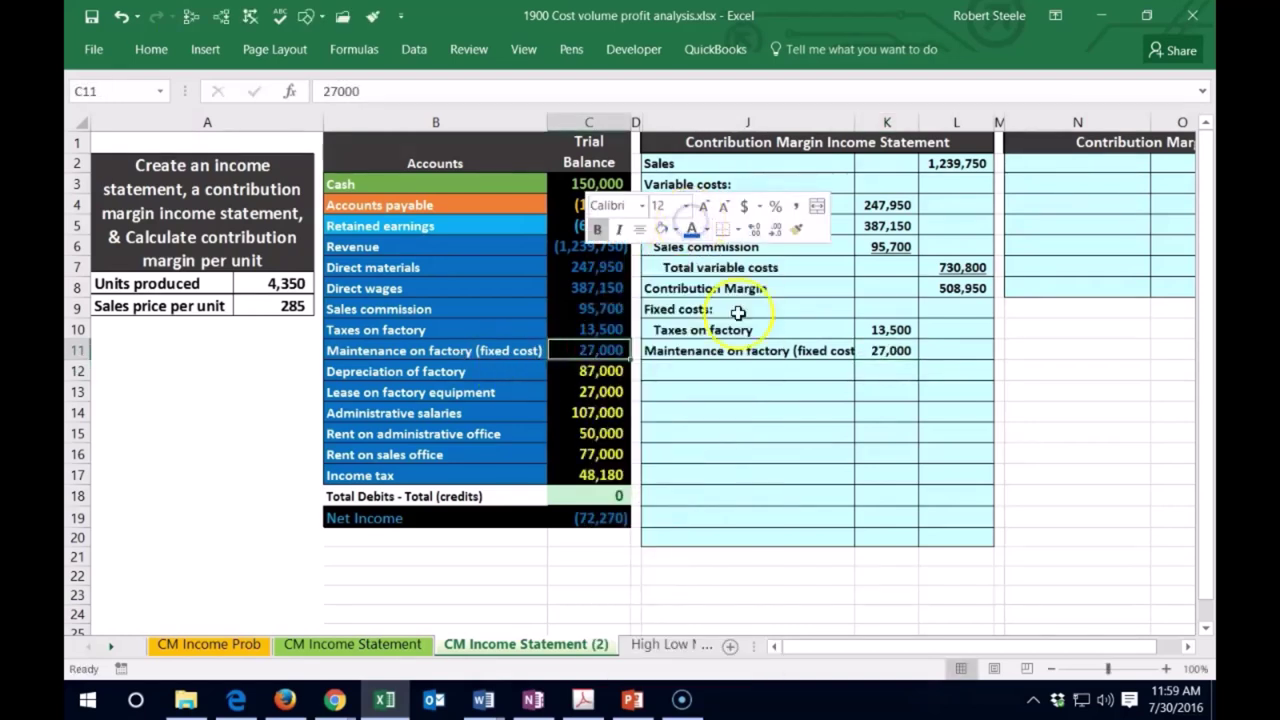
- Indent the Maintenance on factory label in J11 once
{"action": "left_click", "coordinate": [727, 373]}
{"action": "left_click", "coordinate": [701, 353]}
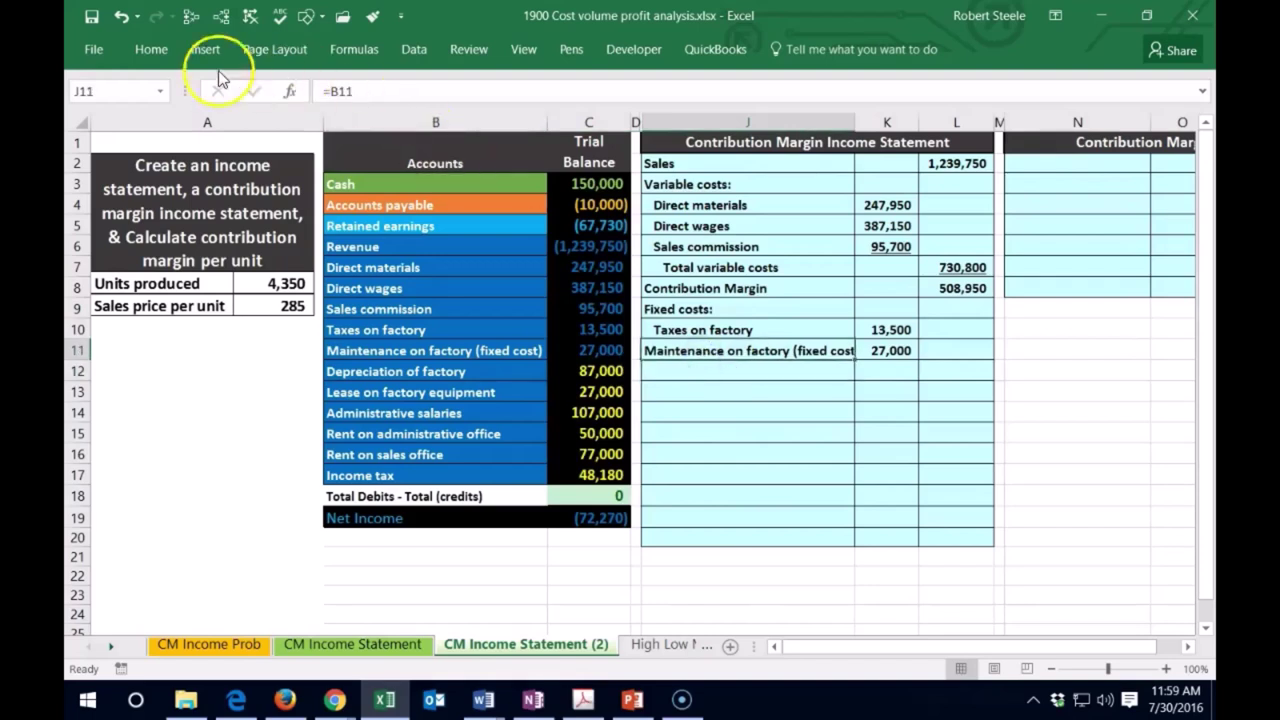
{"action": "left_click", "coordinate": [150, 49]}
{"action": "left_click", "coordinate": [435, 115]}
- Link J12 to the Depreciation of factory account name with =B12 and indent the label once
{"action": "left_click", "coordinate": [689, 373]}
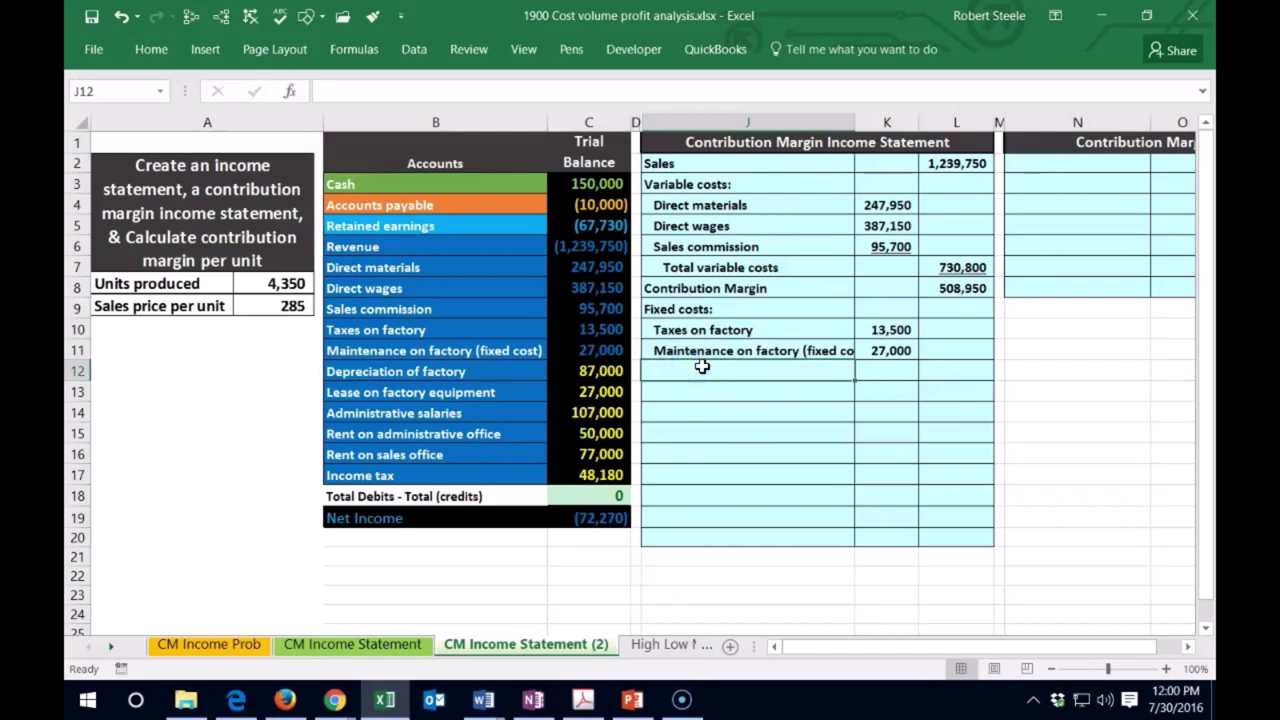
{"action": "type", "text": "="}
{"action": "left_click", "coordinate": [423, 370]}
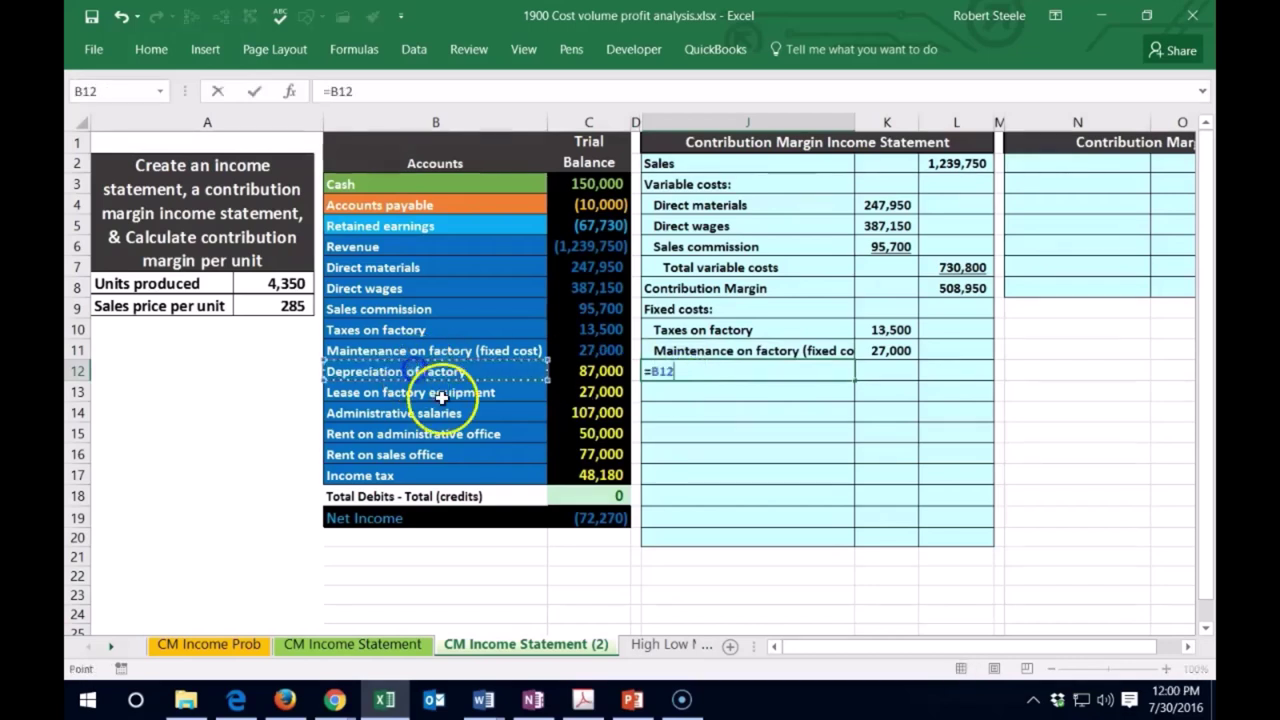
{"action": "key", "text": "Return"}
{"action": "key", "text": "Up"}
{"action": "left_click", "coordinate": [151, 49]}
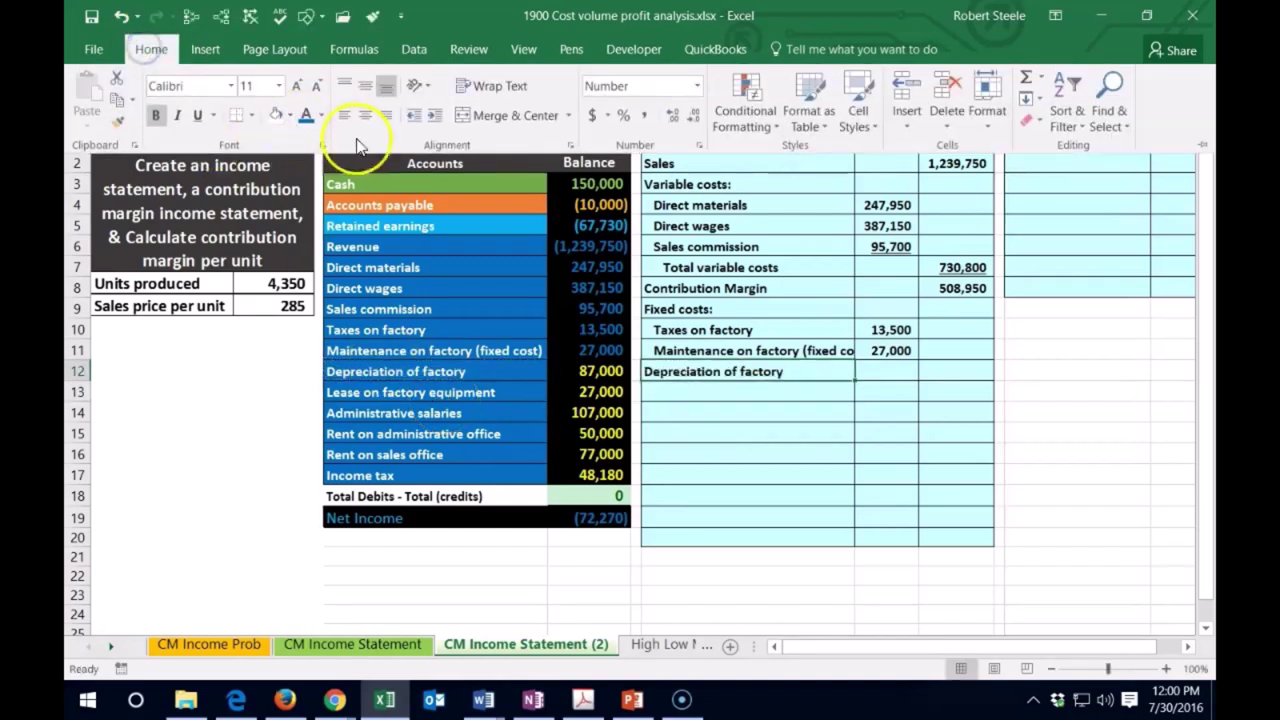
{"action": "left_click", "coordinate": [436, 120]}
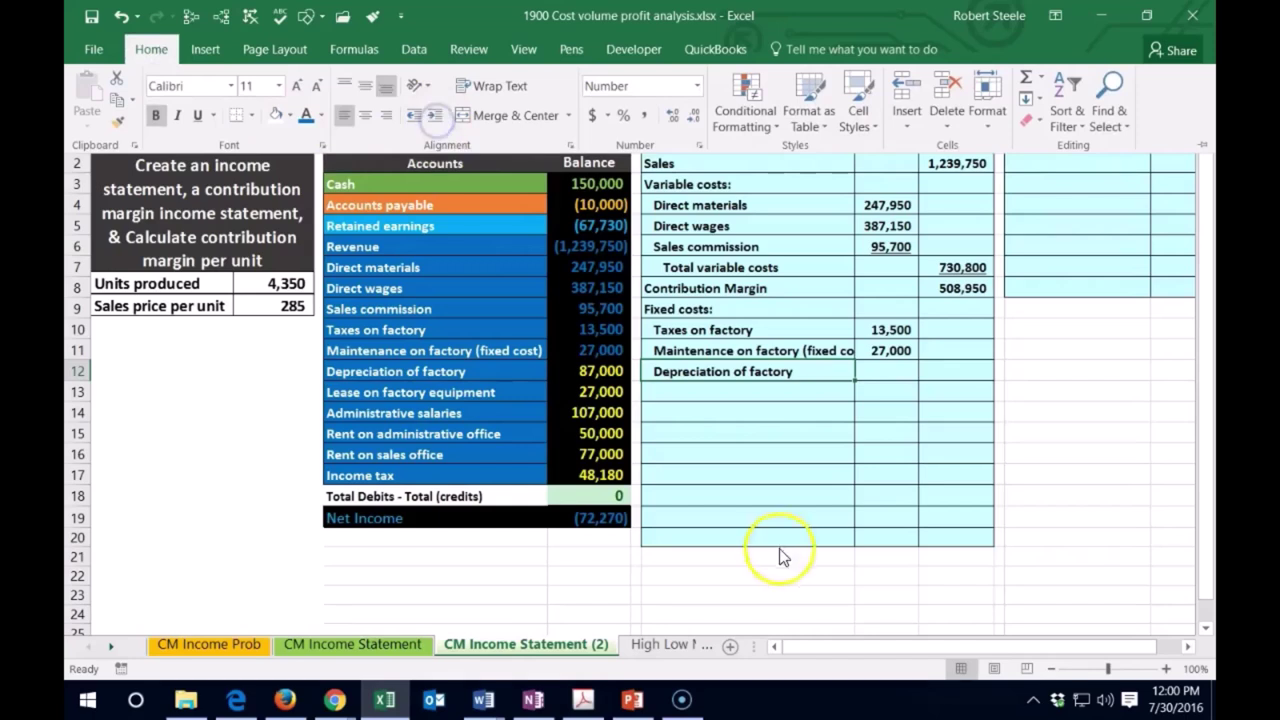
- Link K12 to the Depreciation of factory balance with =C12 and color that trial balance amount blue
{"action": "left_click", "coordinate": [899, 367]}
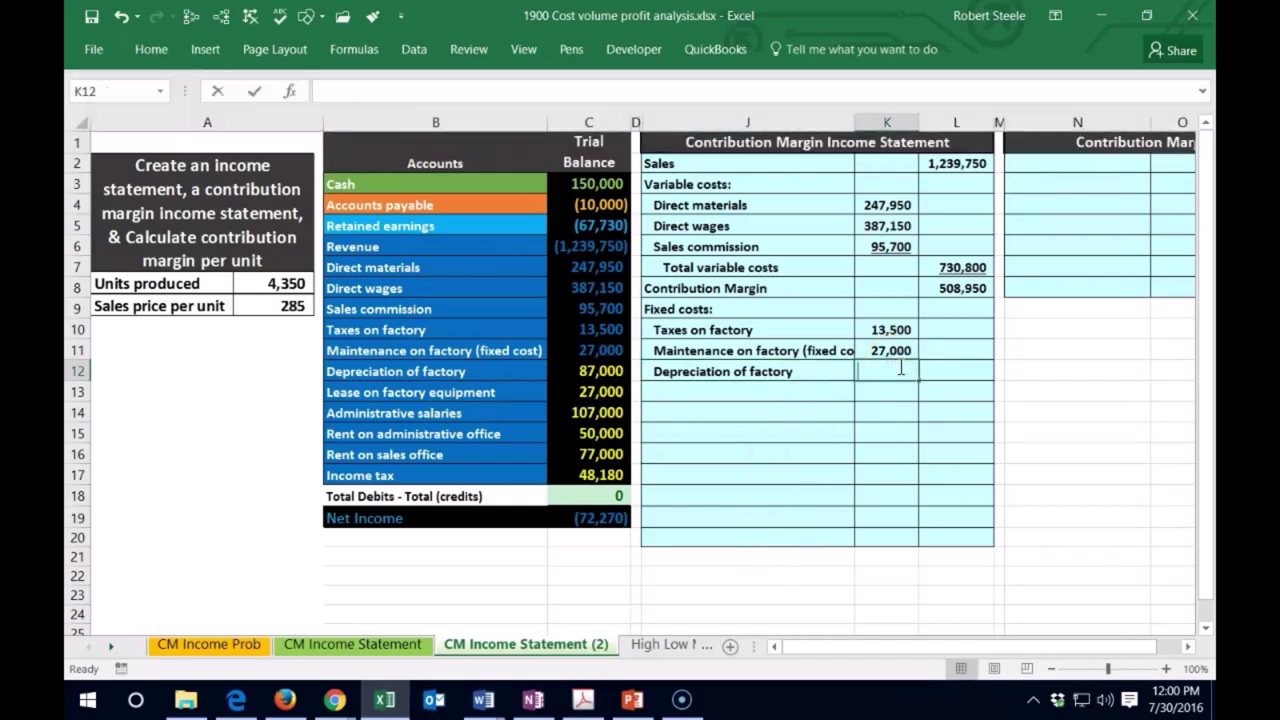
{"action": "type", "text": "="}
{"action": "left_click", "coordinate": [590, 370]}
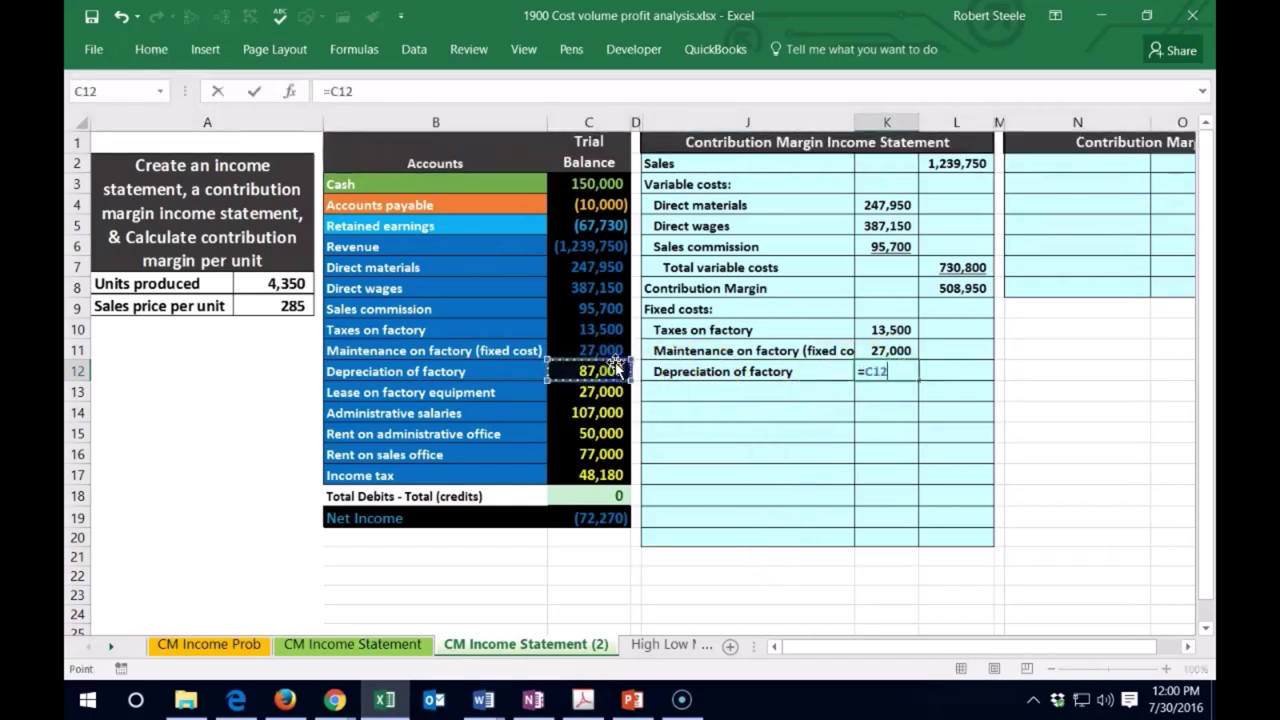
{"action": "key", "text": "Return"}
{"action": "left_click", "coordinate": [575, 365]}
{"action": "right_click", "coordinate": [575, 365]}
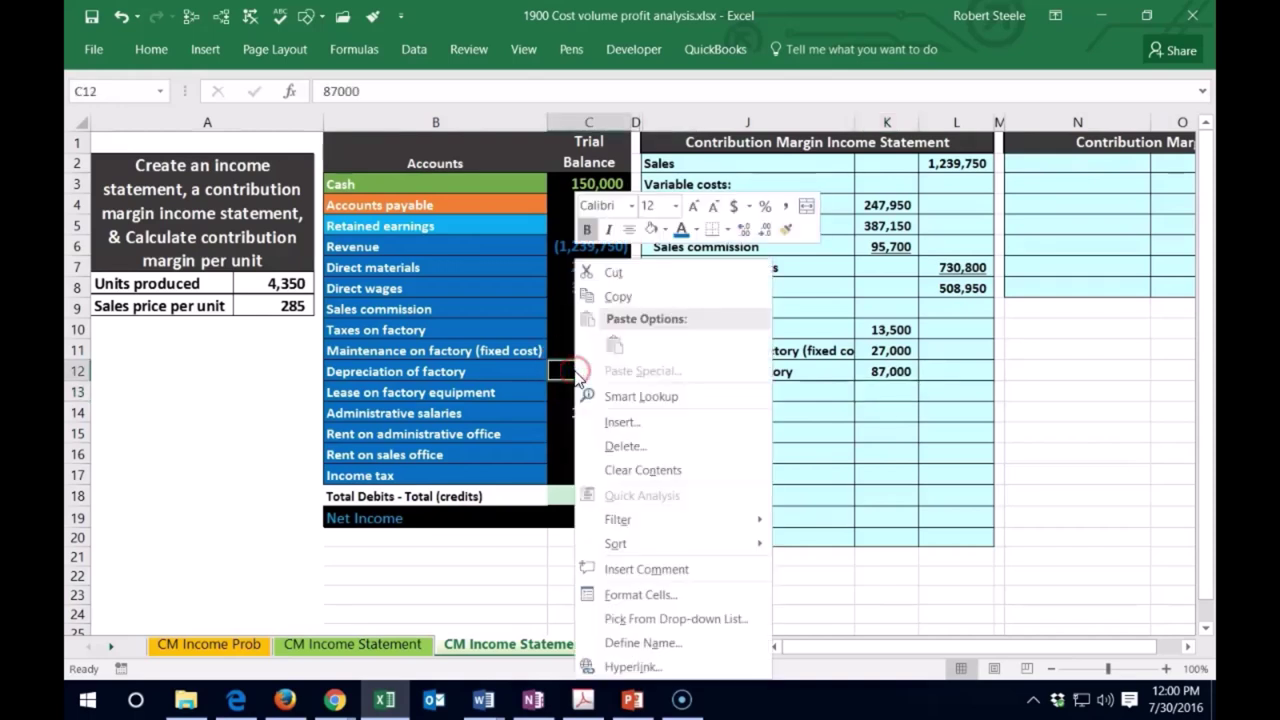
{"action": "key", "text": "Escape"}
- Link J13 to the Lease on factory equipment account name with =B13 and indent the label once
{"action": "left_click", "coordinate": [710, 391]}
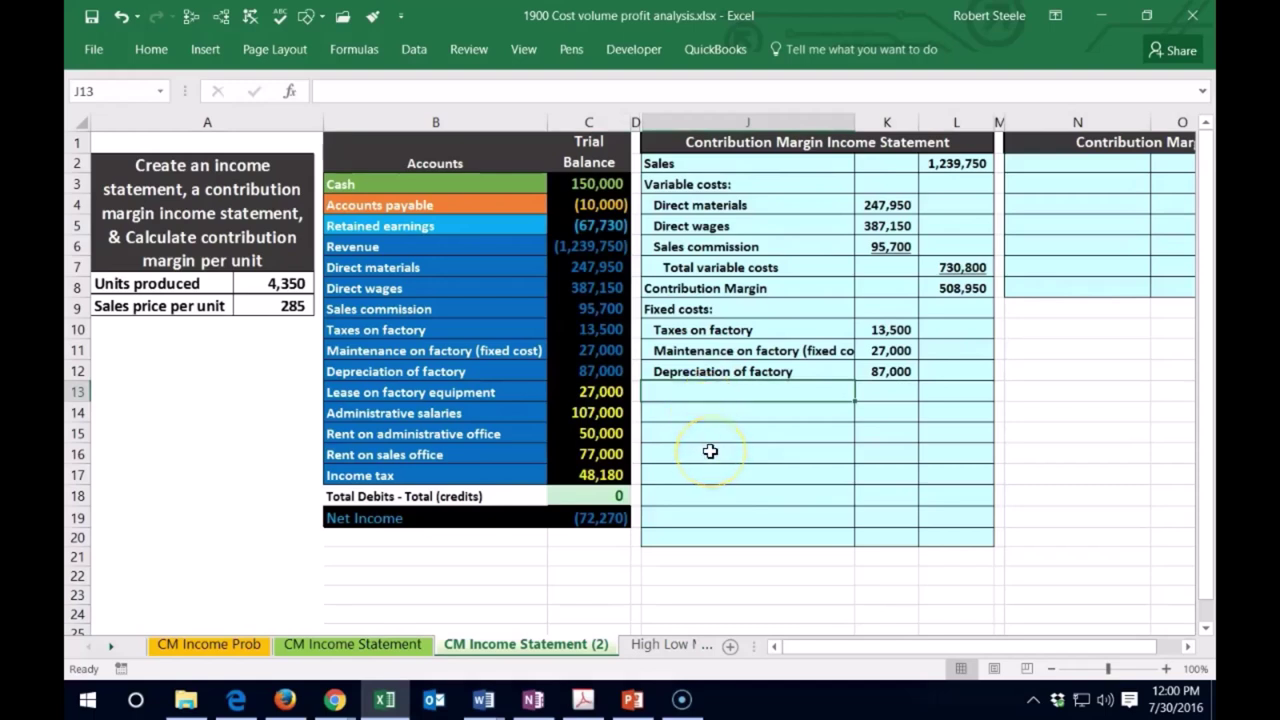
{"action": "type", "text": "="}
{"action": "left_click", "coordinate": [483, 395]}
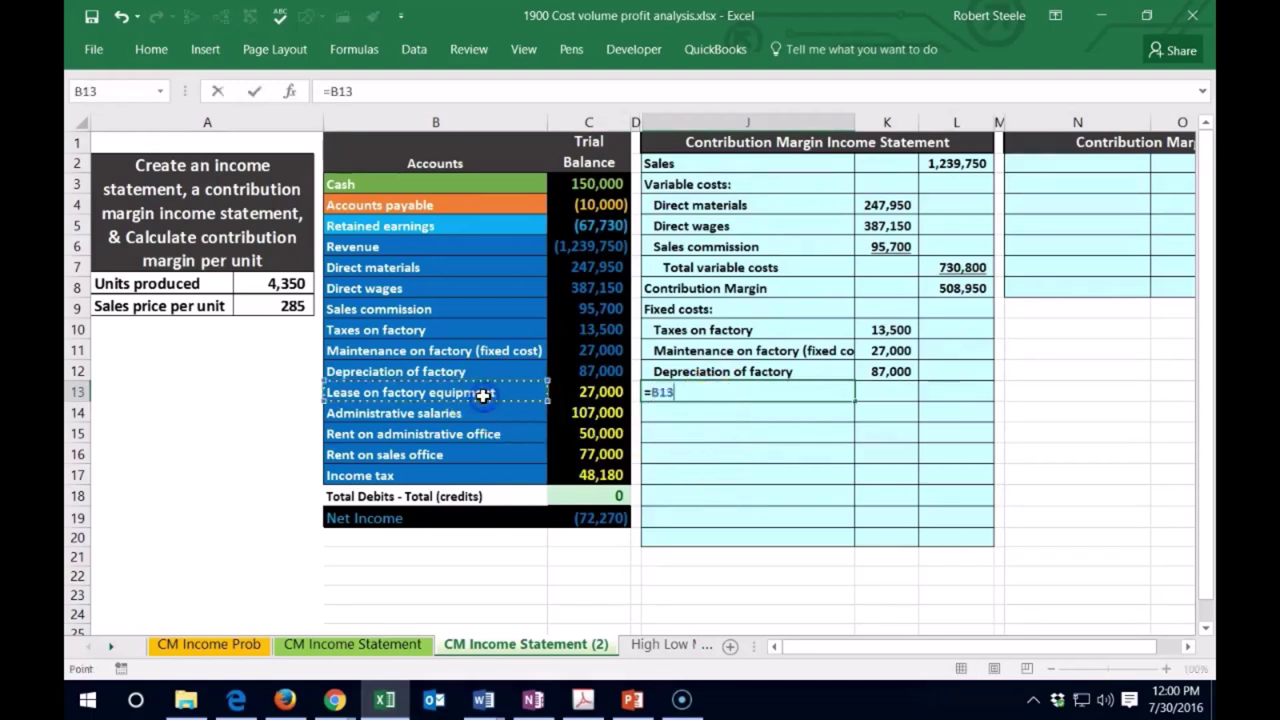
{"action": "key", "text": "ctrl+Return"}
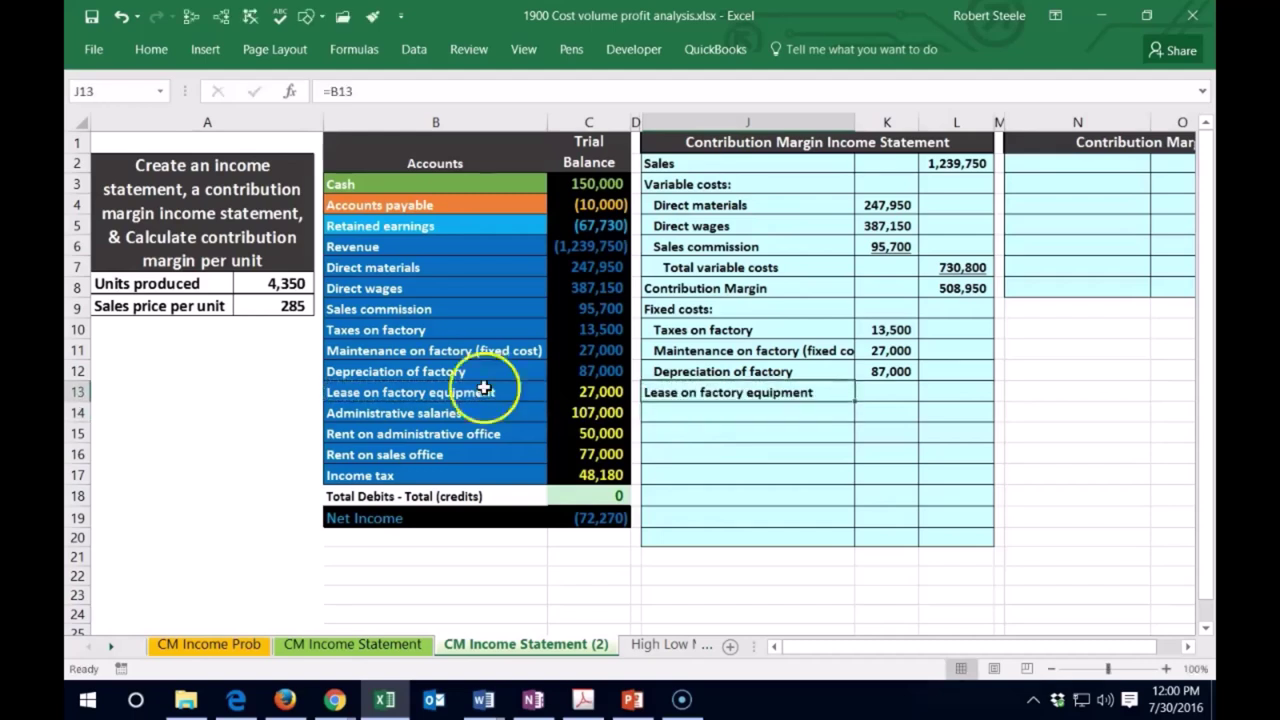
{"action": "left_click", "coordinate": [151, 49]}
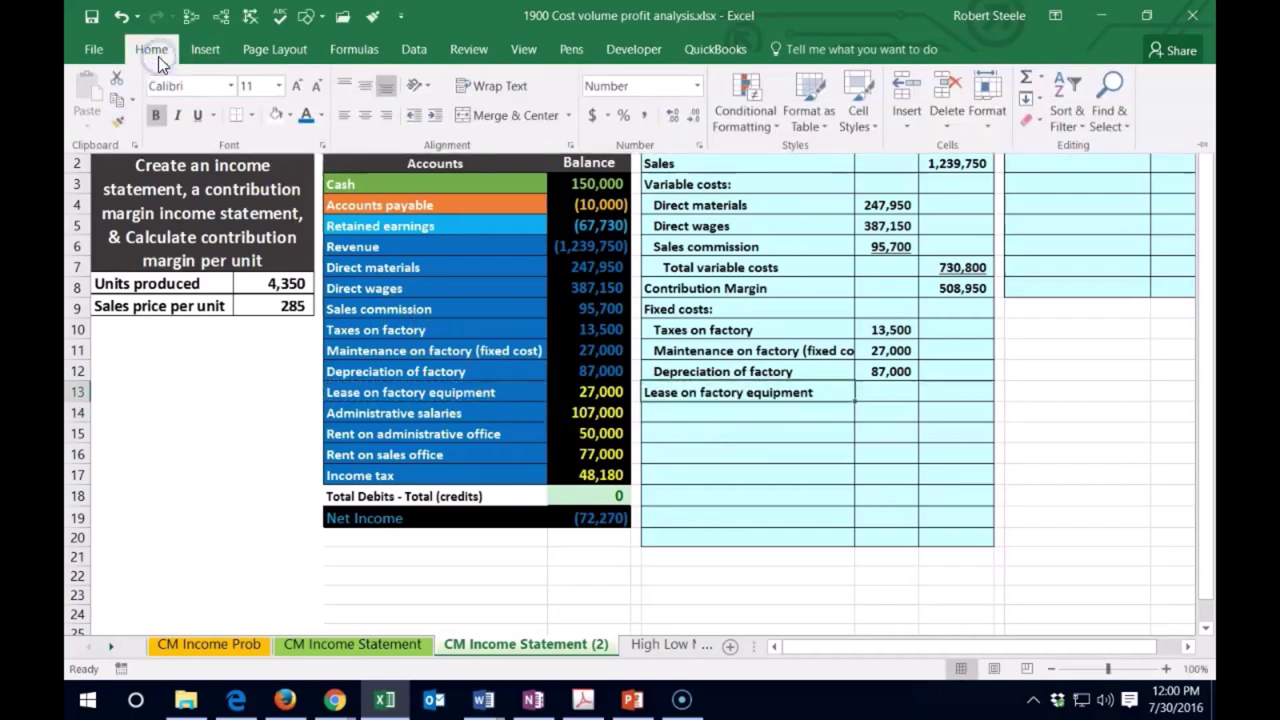
{"action": "left_click", "coordinate": [433, 115]}
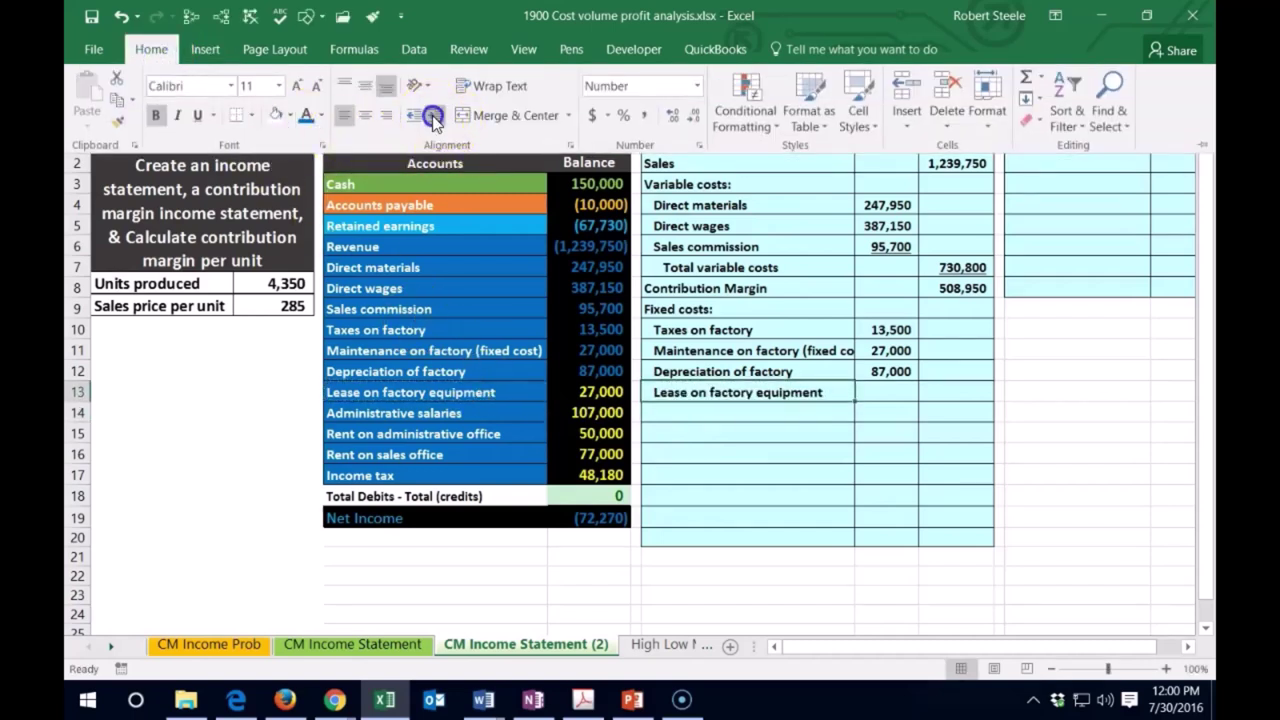
- Link K13 to the Lease on factory equipment balance with =C13 and color that trial balance amount blue
{"action": "left_click", "coordinate": [885, 393]}
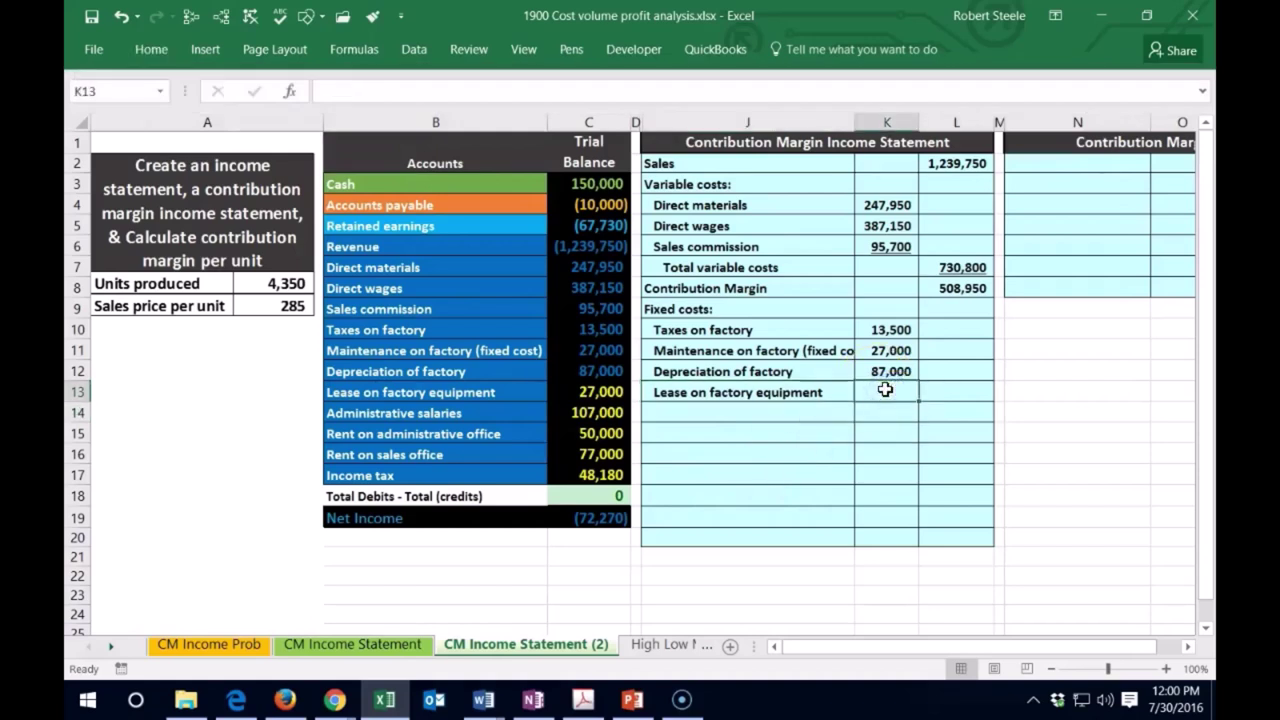
{"action": "type", "text": "="}
{"action": "left_click", "coordinate": [597, 393]}
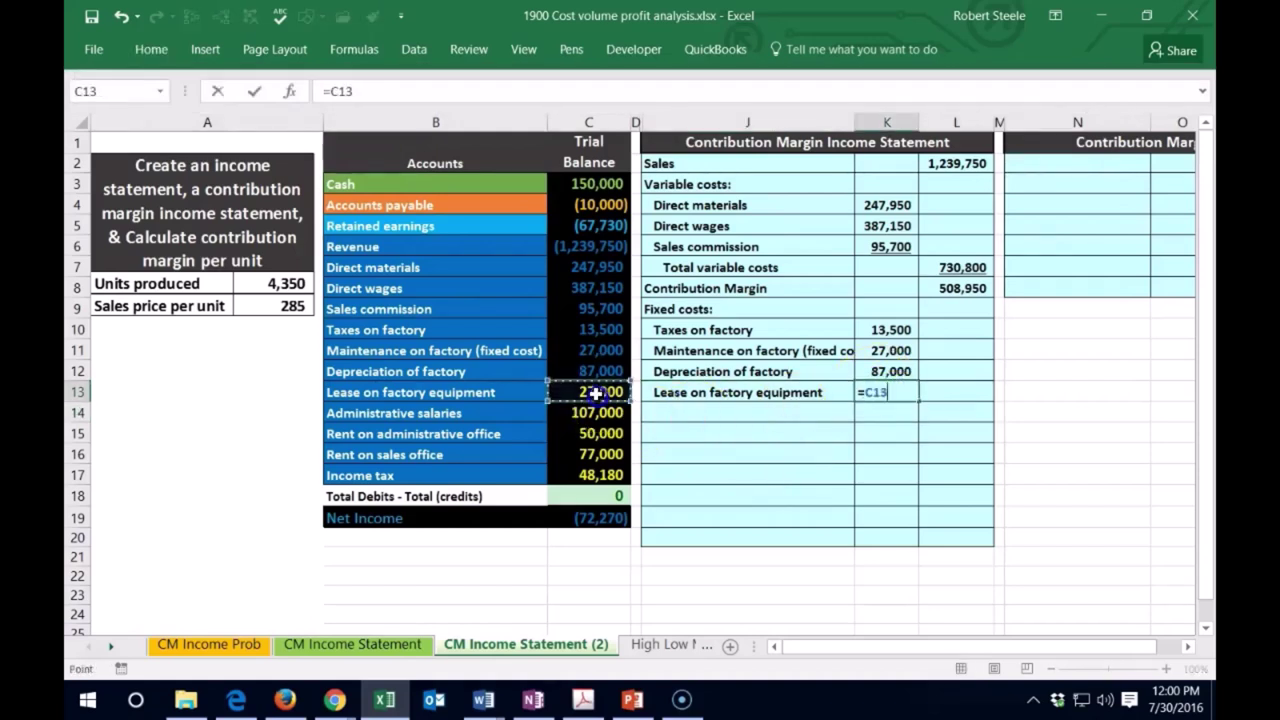
{"action": "key", "text": "Return"}
{"action": "right_click", "coordinate": [598, 394]}
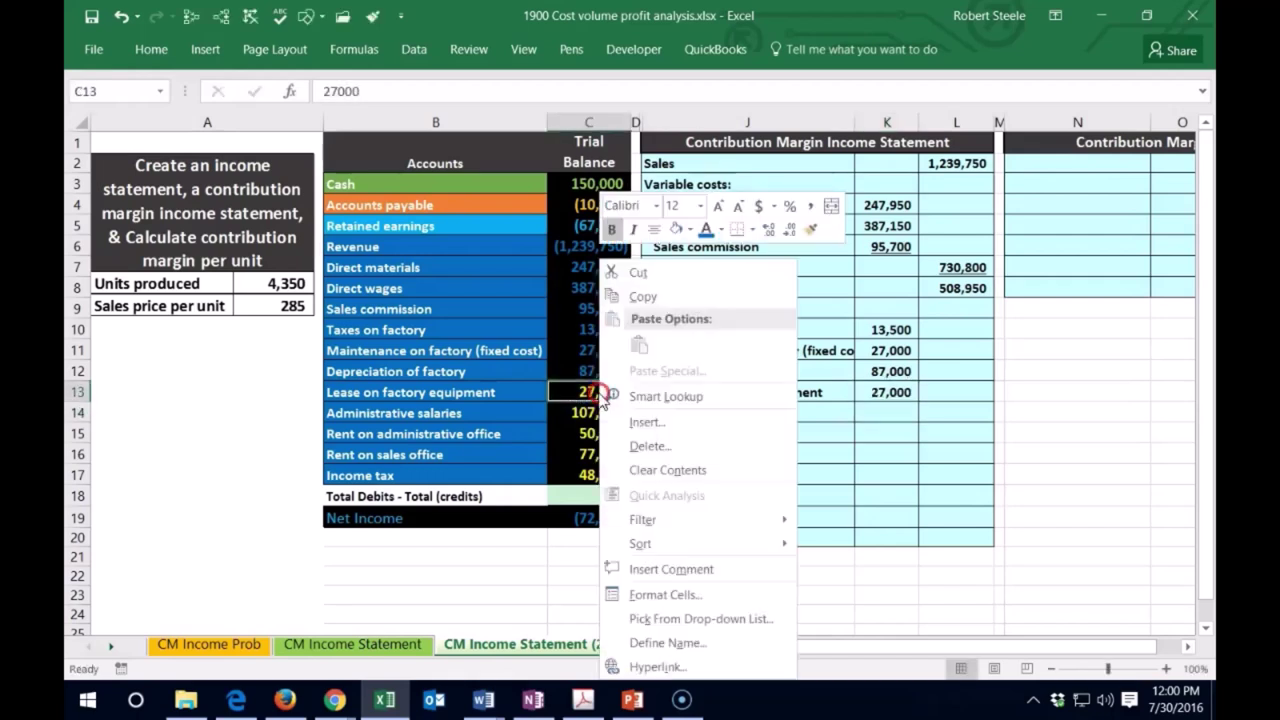
{"action": "left_click", "coordinate": [705, 229]}
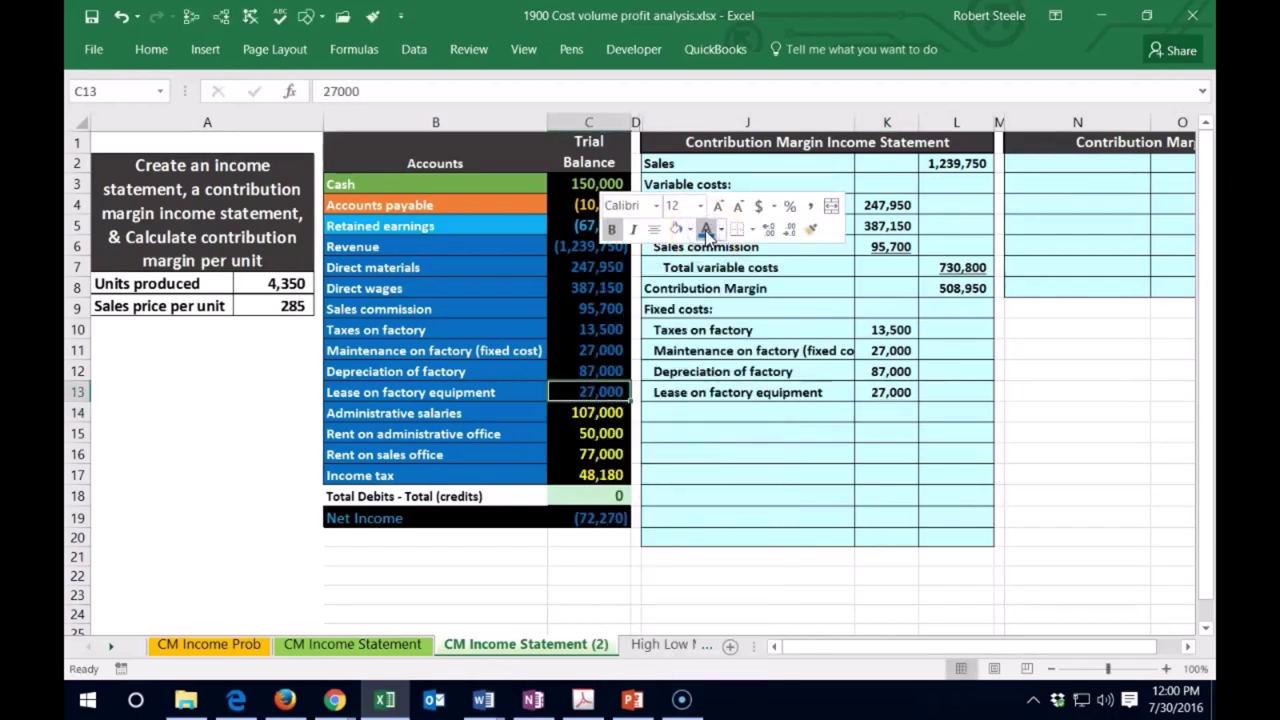
- Link J14 to the Administrative salaries account name with =B14 and indent the label once
{"action": "left_click", "coordinate": [726, 414]}
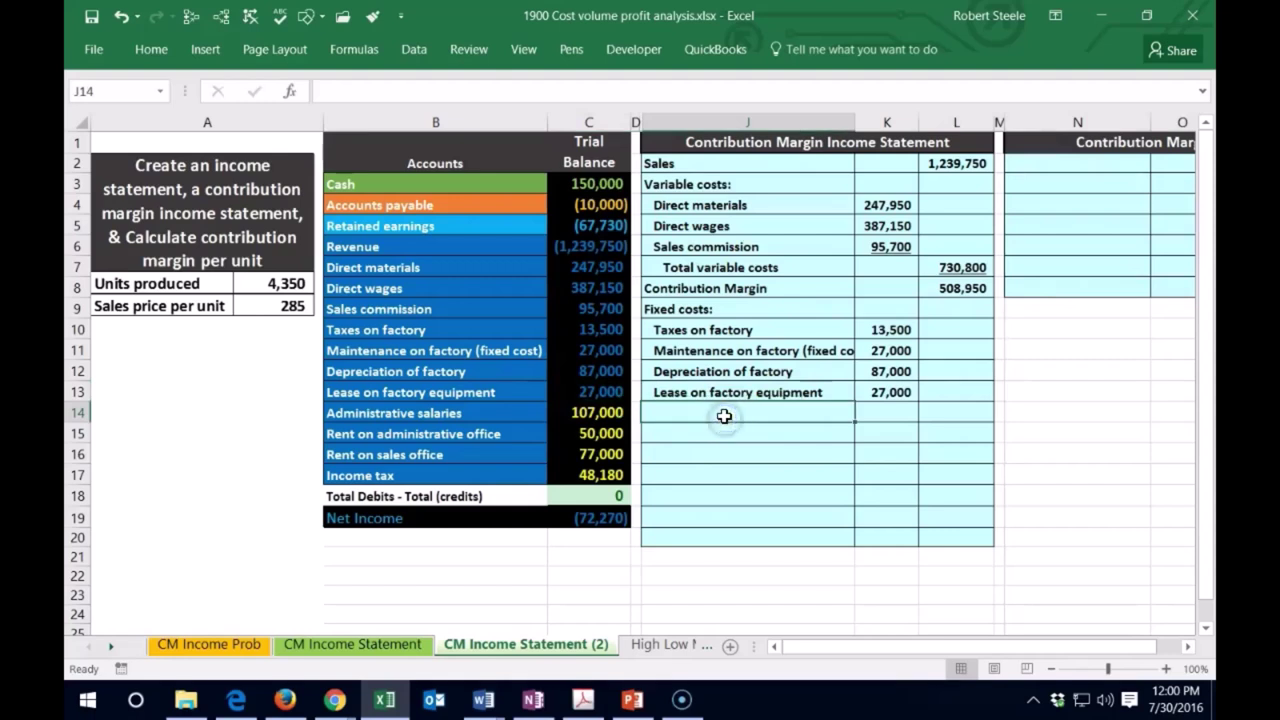
{"action": "type", "text": "="}
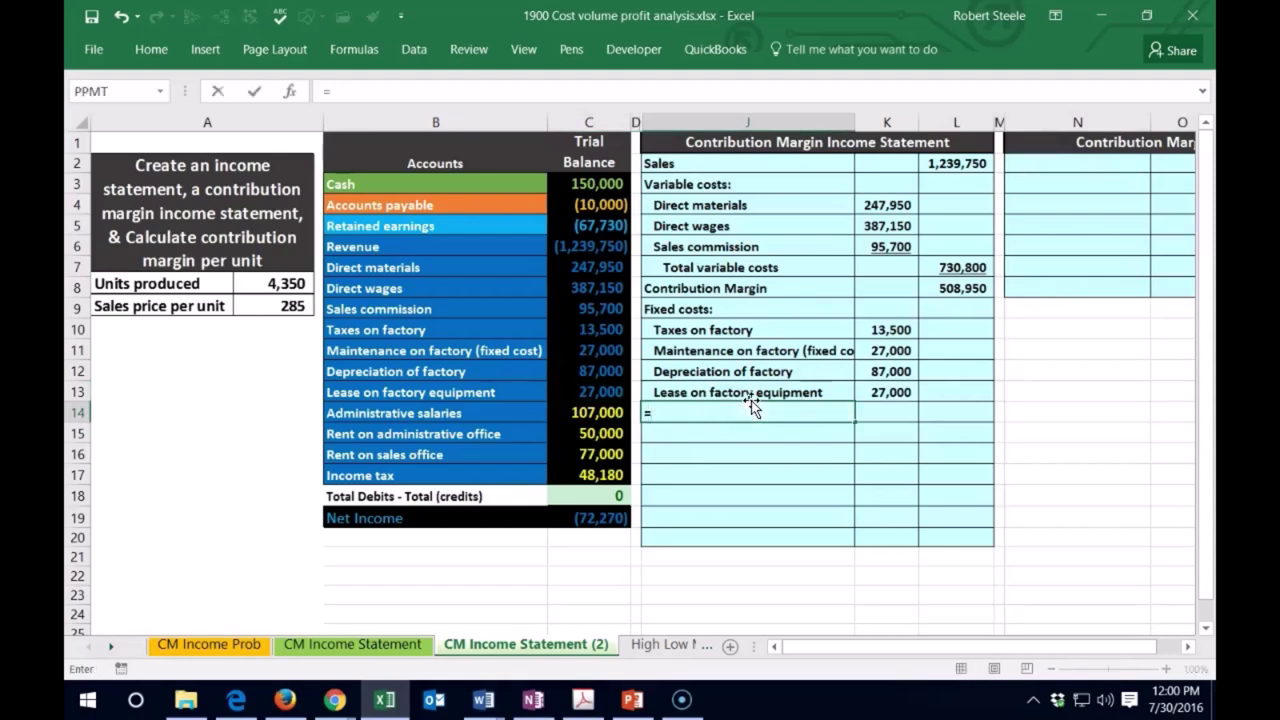
{"action": "left_click", "coordinate": [466, 412]}
{"action": "key", "text": "Return"}
{"action": "key", "text": "Up"}
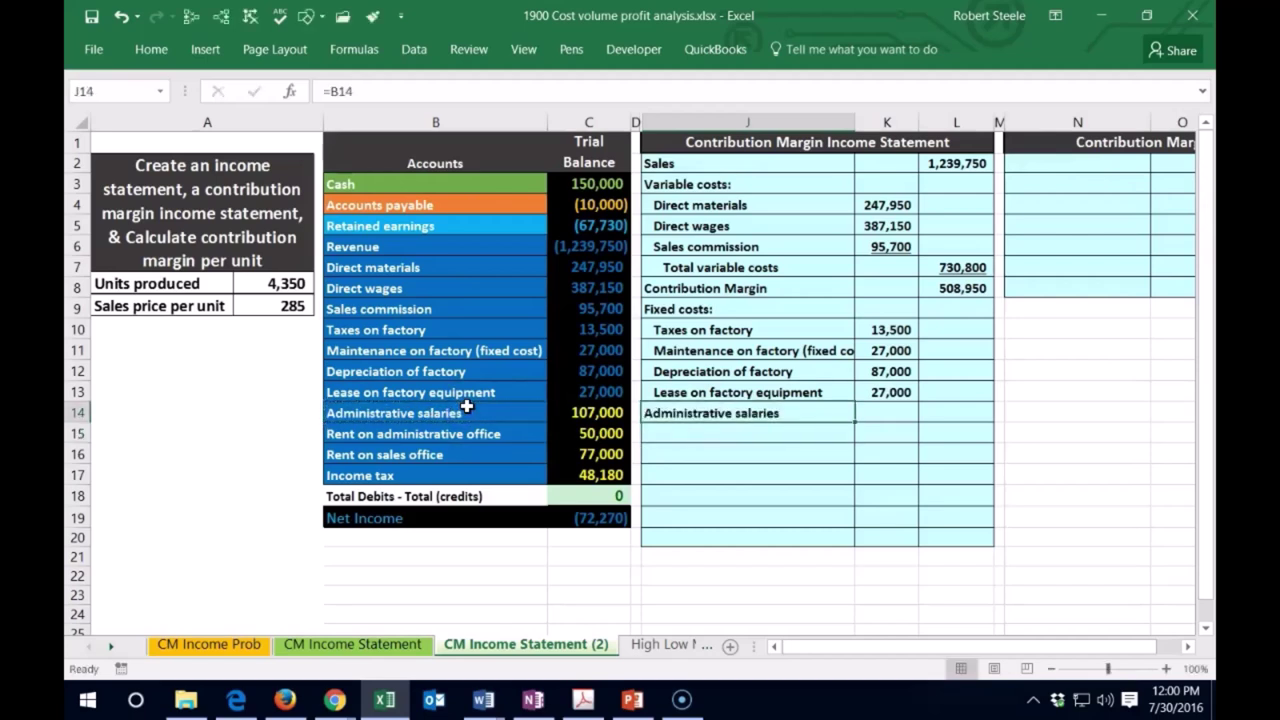
{"action": "left_click", "coordinate": [152, 50]}
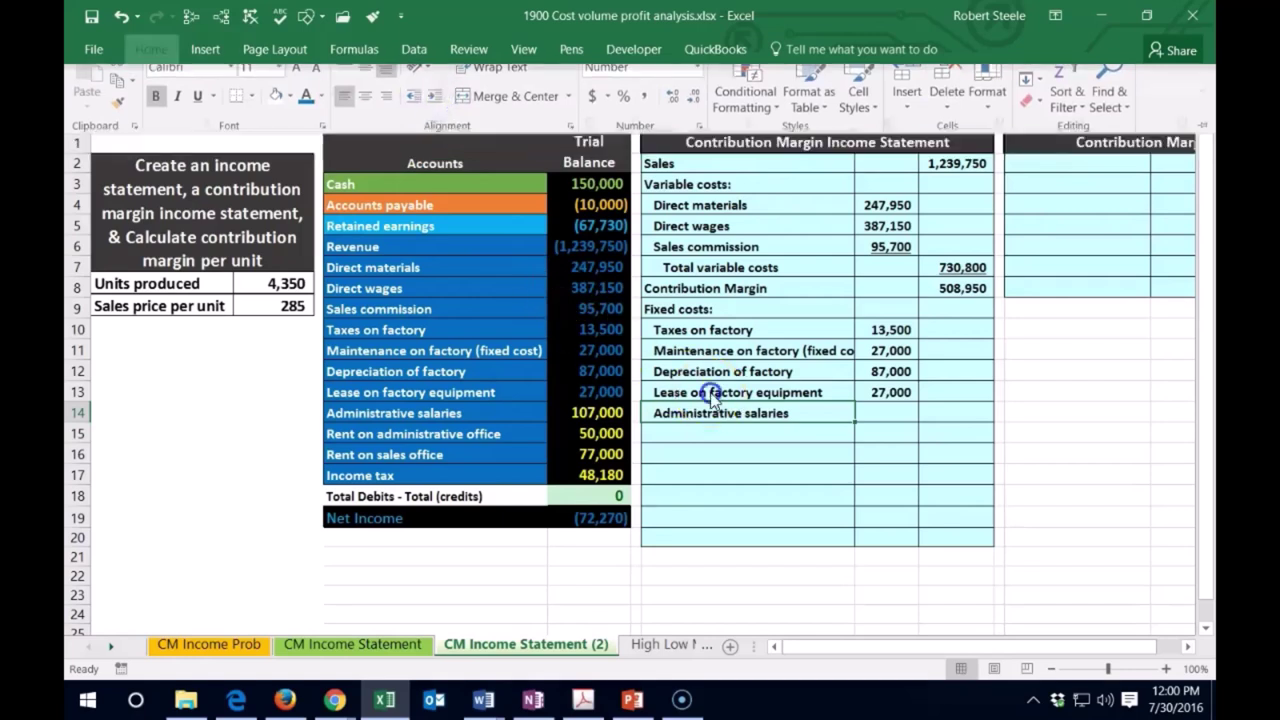
- Link K14 to the Administrative salaries balance with =C14 and color that trial balance amount blue
{"action": "left_click", "coordinate": [855, 415]}
{"action": "left_click", "coordinate": [880, 412]}
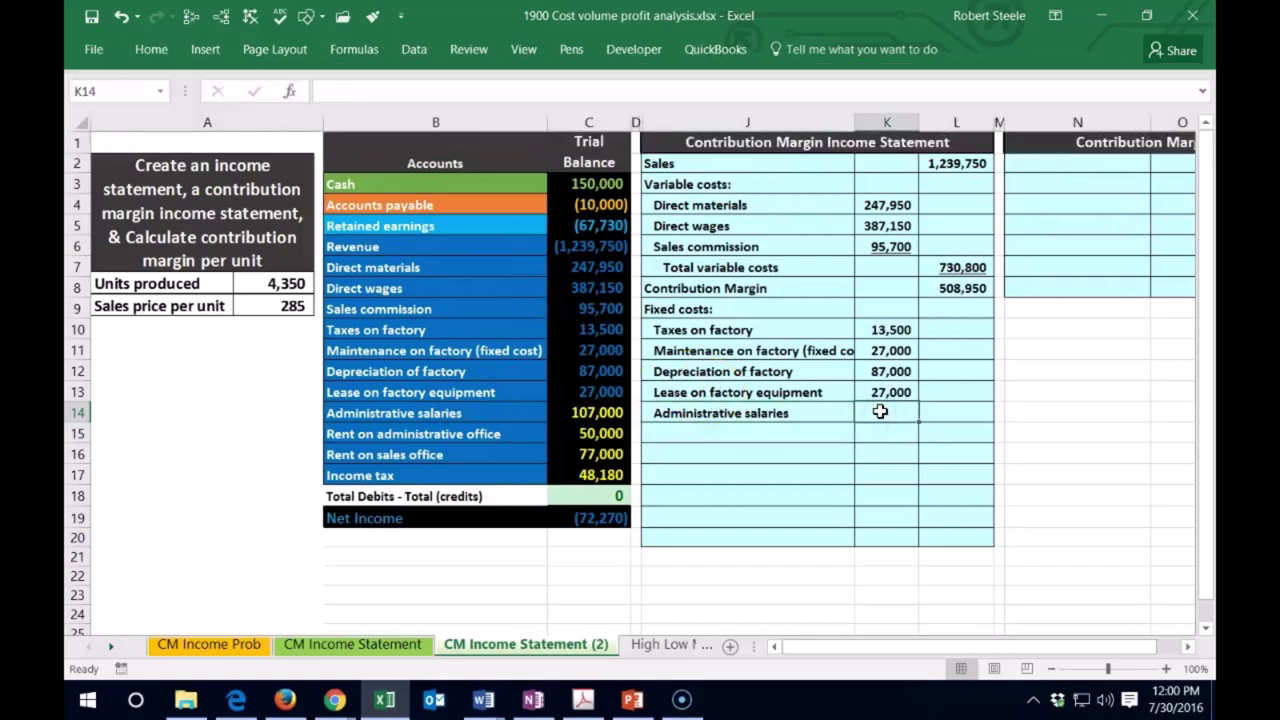
{"action": "type", "text": "="}
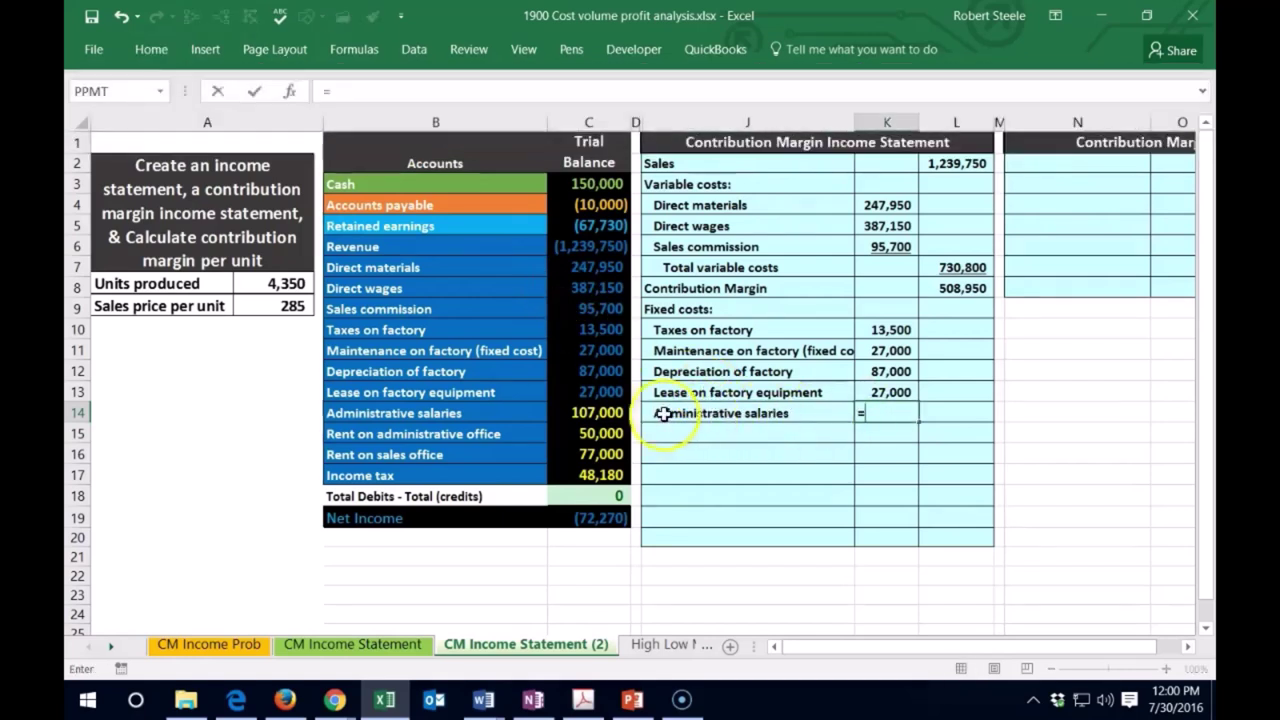
{"action": "left_click", "coordinate": [612, 411]}
{"action": "key", "text": "Return"}
{"action": "left_click", "coordinate": [604, 412]}
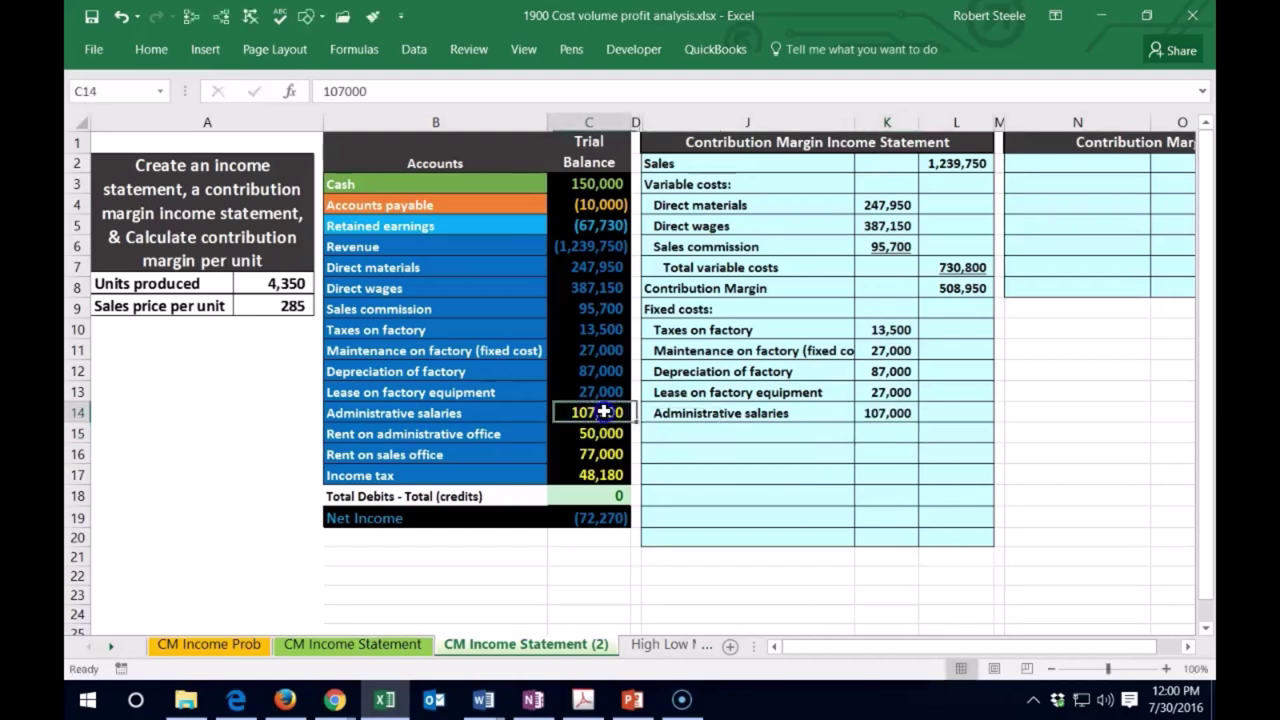
{"action": "right_click", "coordinate": [604, 412]}
{"action": "key", "text": "Escape"}
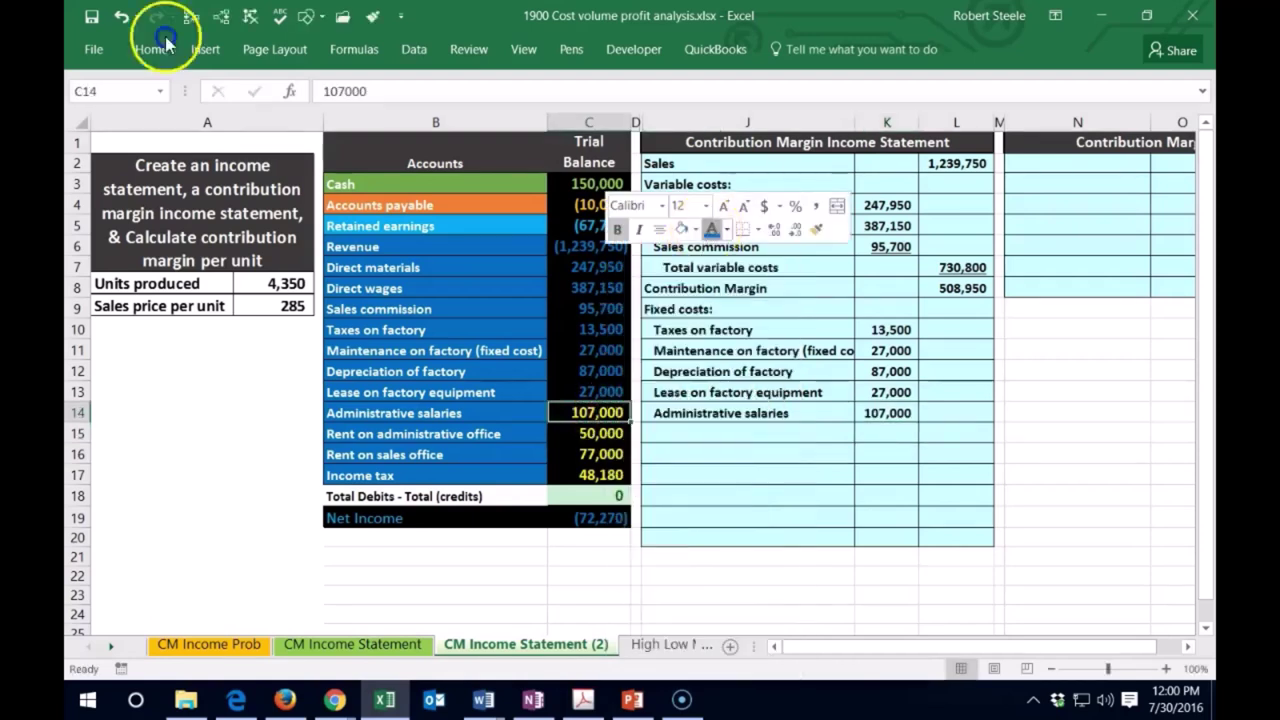
- Link J15 to the Rent on administrative office account name with =B15 and indent the label once
{"action": "left_click", "coordinate": [742, 438]}
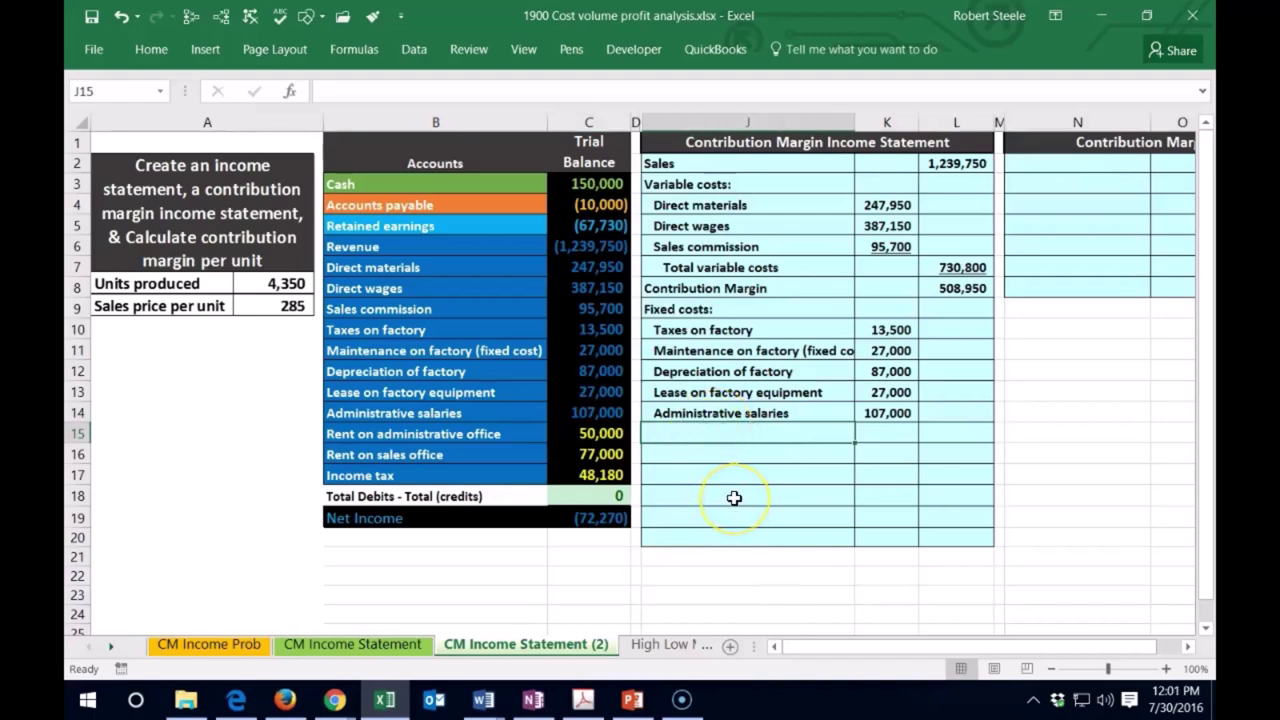
{"action": "type", "text": "="}
{"action": "left_click", "coordinate": [474, 433]}
{"action": "key", "text": "Return"}
{"action": "key", "text": "Up"}
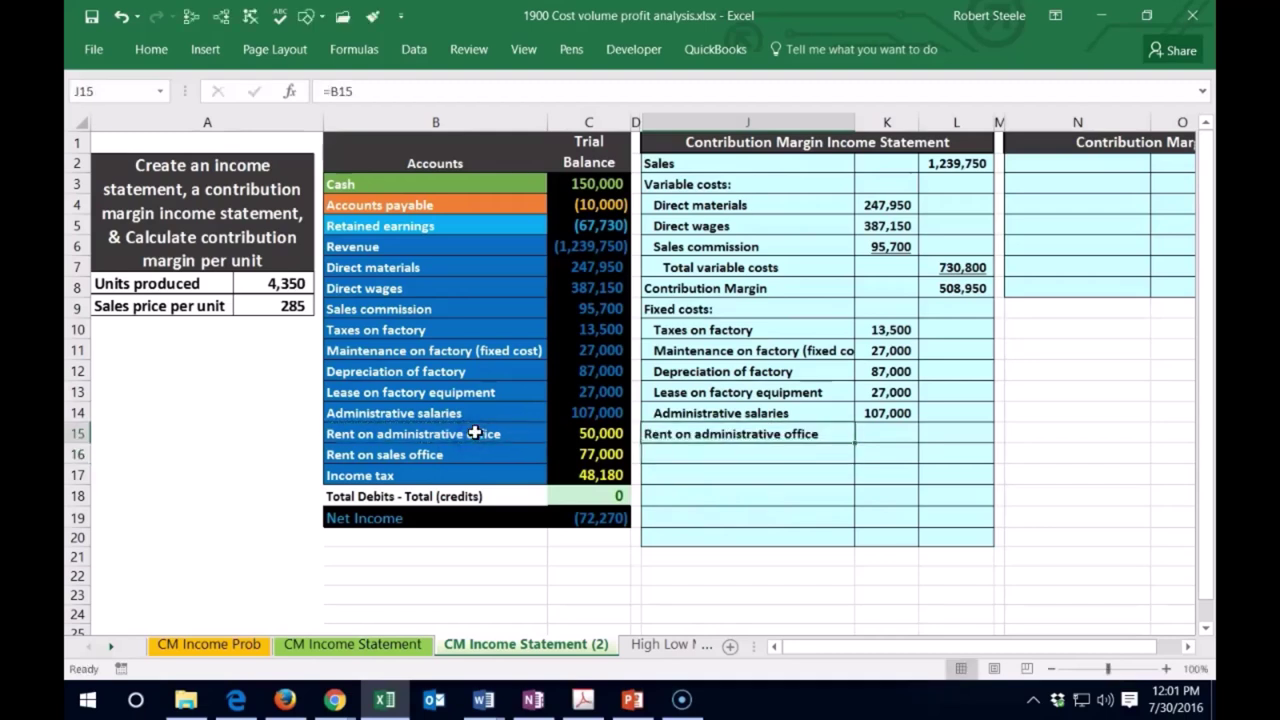
{"action": "left_click", "coordinate": [151, 49]}
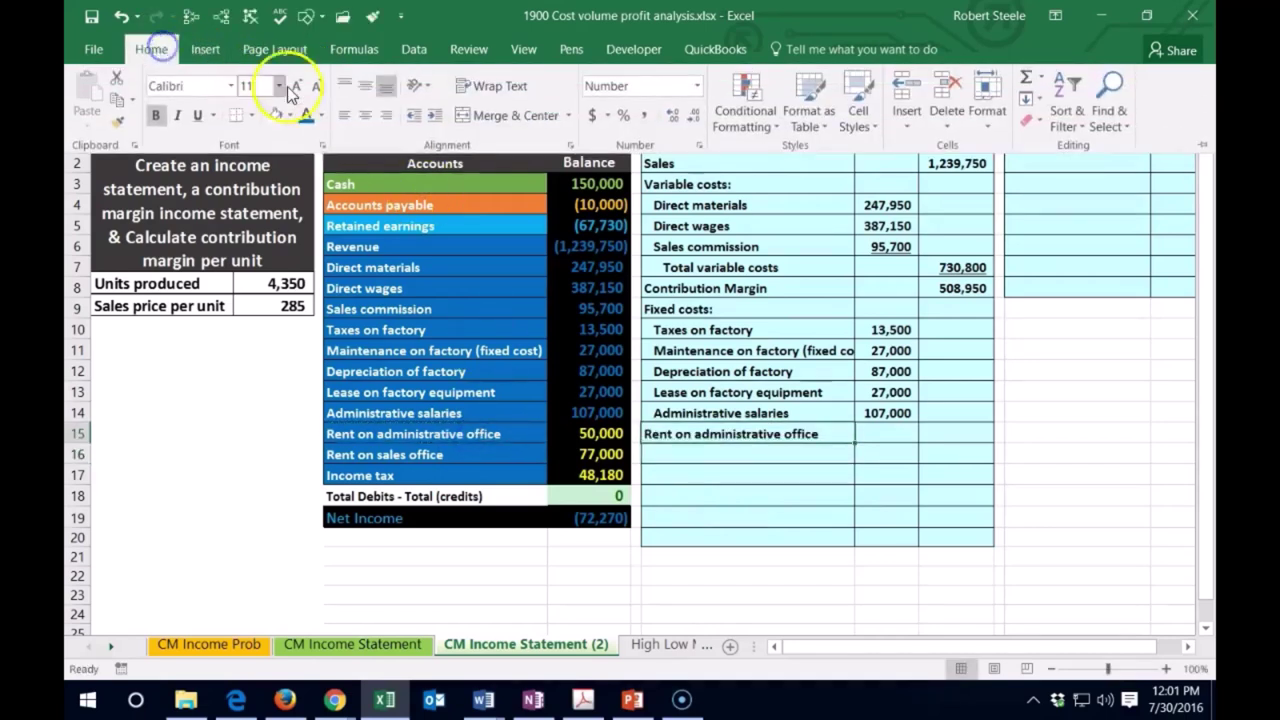
{"action": "left_click", "coordinate": [436, 115]}
{"action": "left_click", "coordinate": [880, 430]}
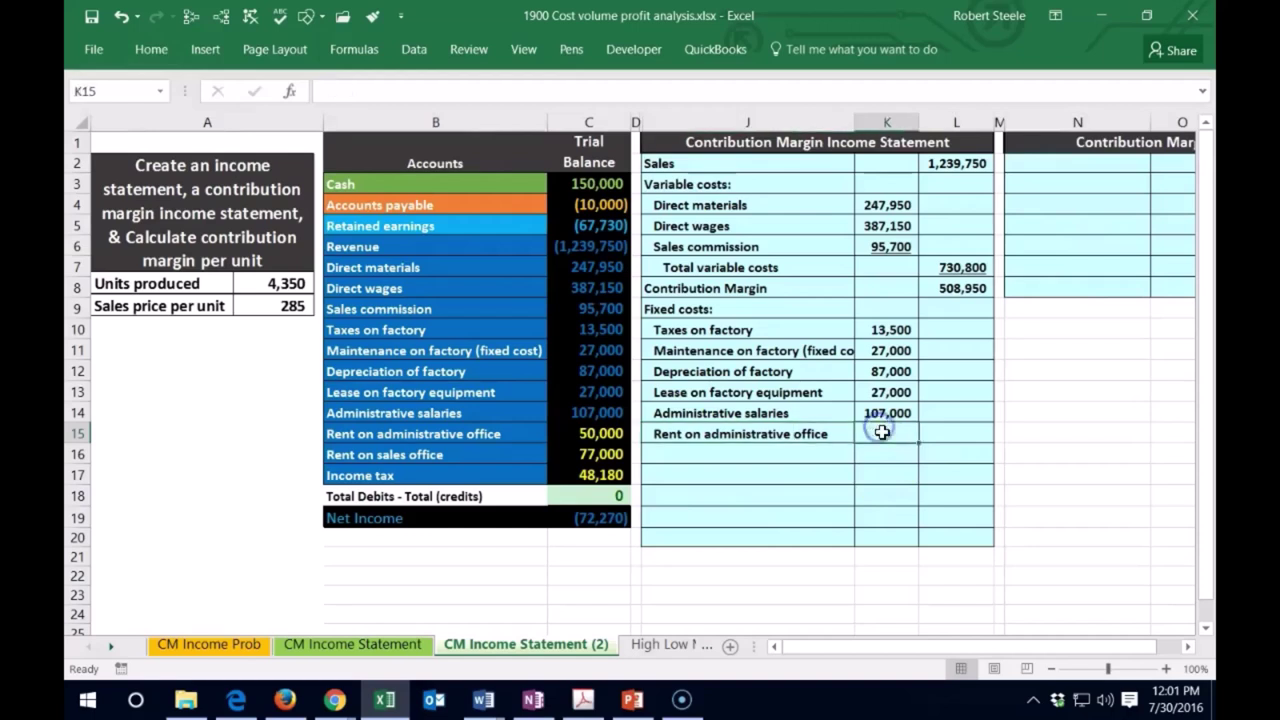
- Link K15 to the Rent on administrative office balance with =C15 and color that trial balance amount blue
{"action": "type", "text": "="}
{"action": "left_click", "coordinate": [612, 433]}
{"action": "key", "text": "Return"}
{"action": "left_click", "coordinate": [605, 433]}
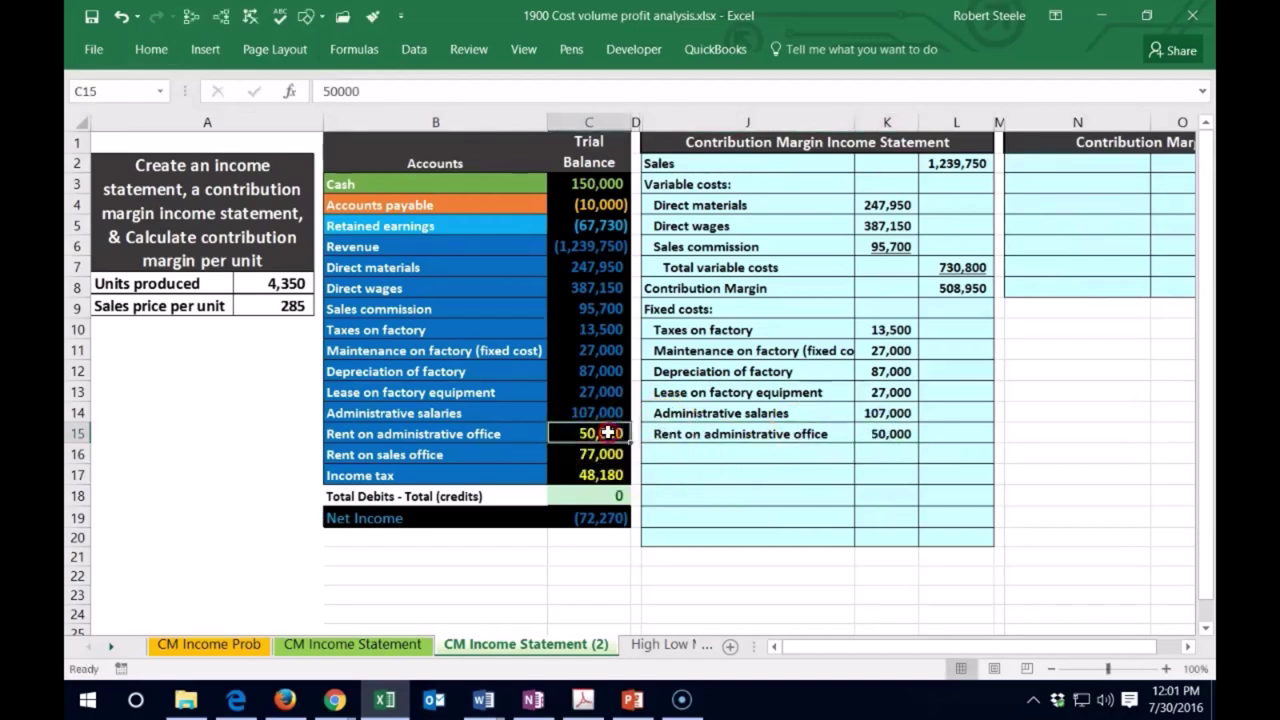
{"action": "right_click", "coordinate": [605, 433]}
{"action": "key", "text": "Escape"}
- Link J16 to the Rent on sales office account name with =B16 and indent the label once
{"action": "left_click", "coordinate": [690, 455]}
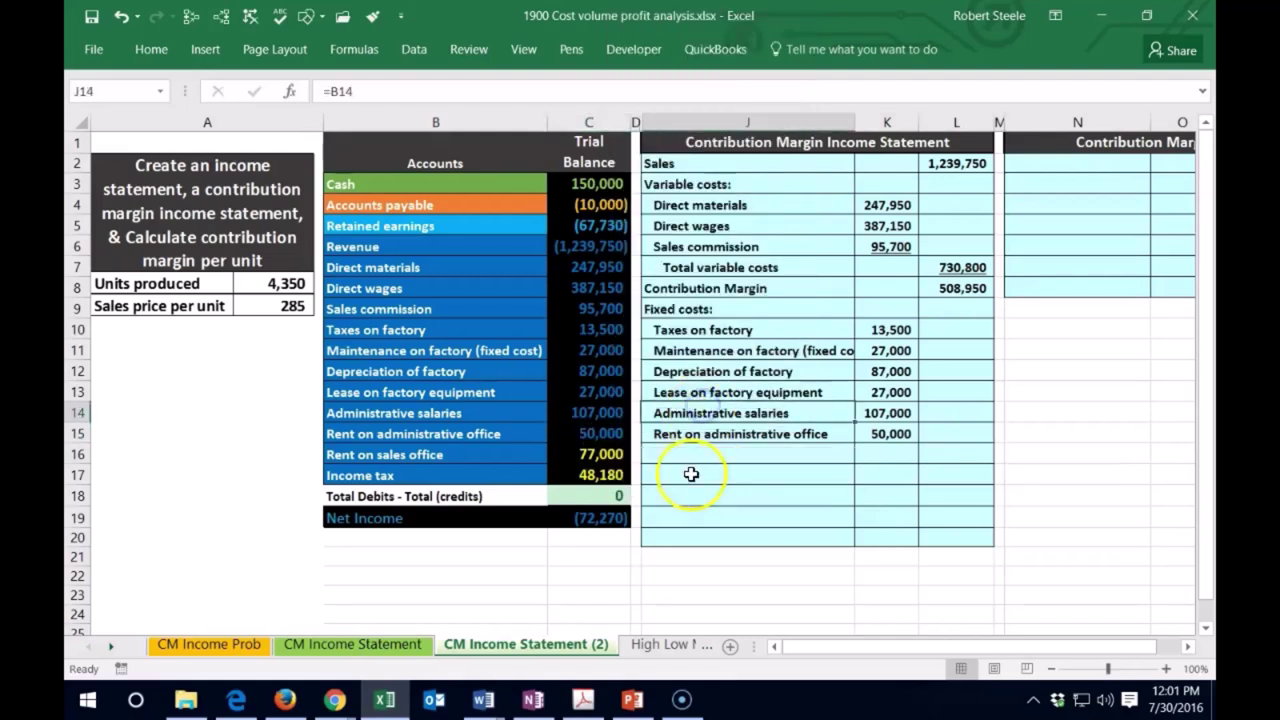
{"action": "type", "text": "="}
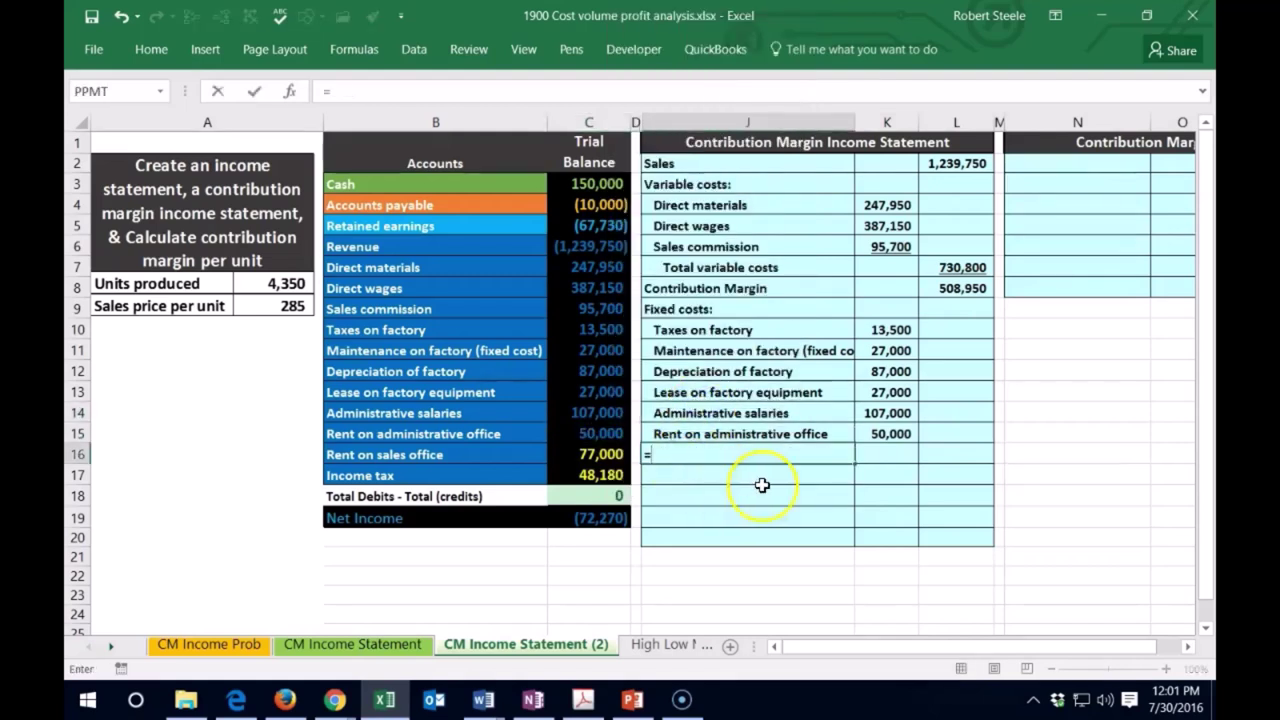
{"action": "left_click", "coordinate": [372, 453]}
{"action": "key", "text": "Return"}
{"action": "key", "text": "Up"}
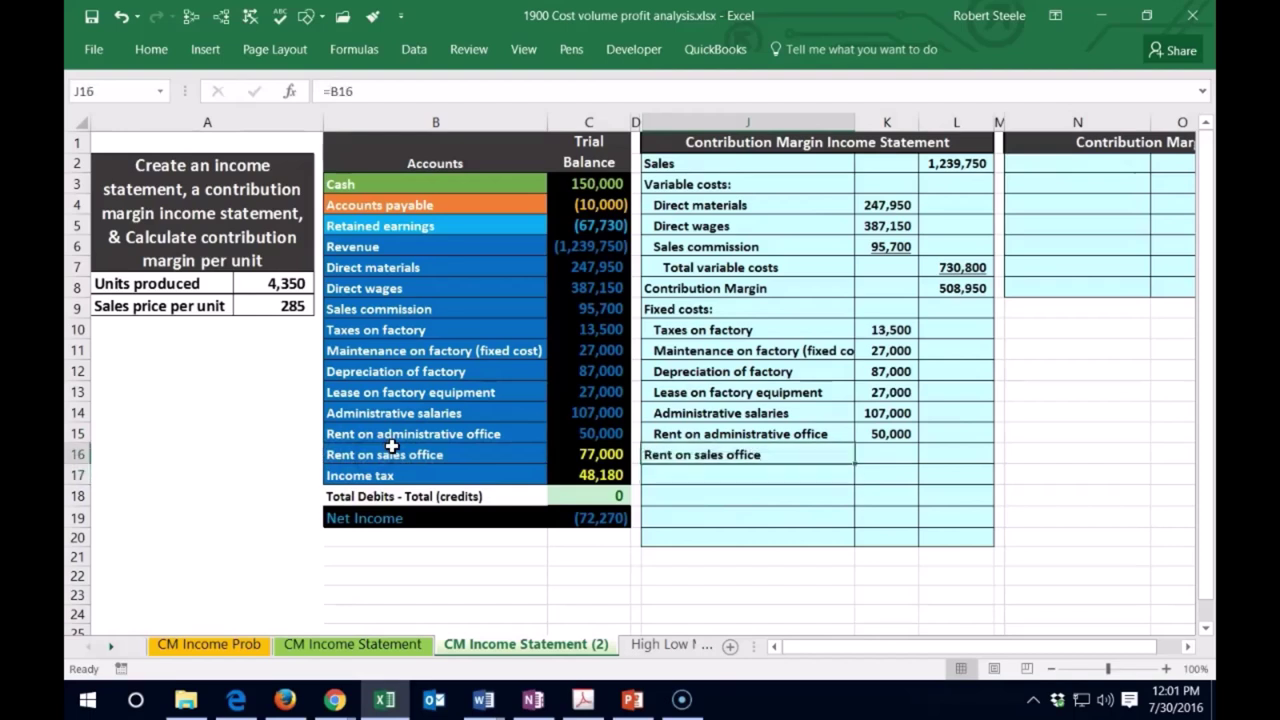
{"action": "left_click", "coordinate": [152, 49]}
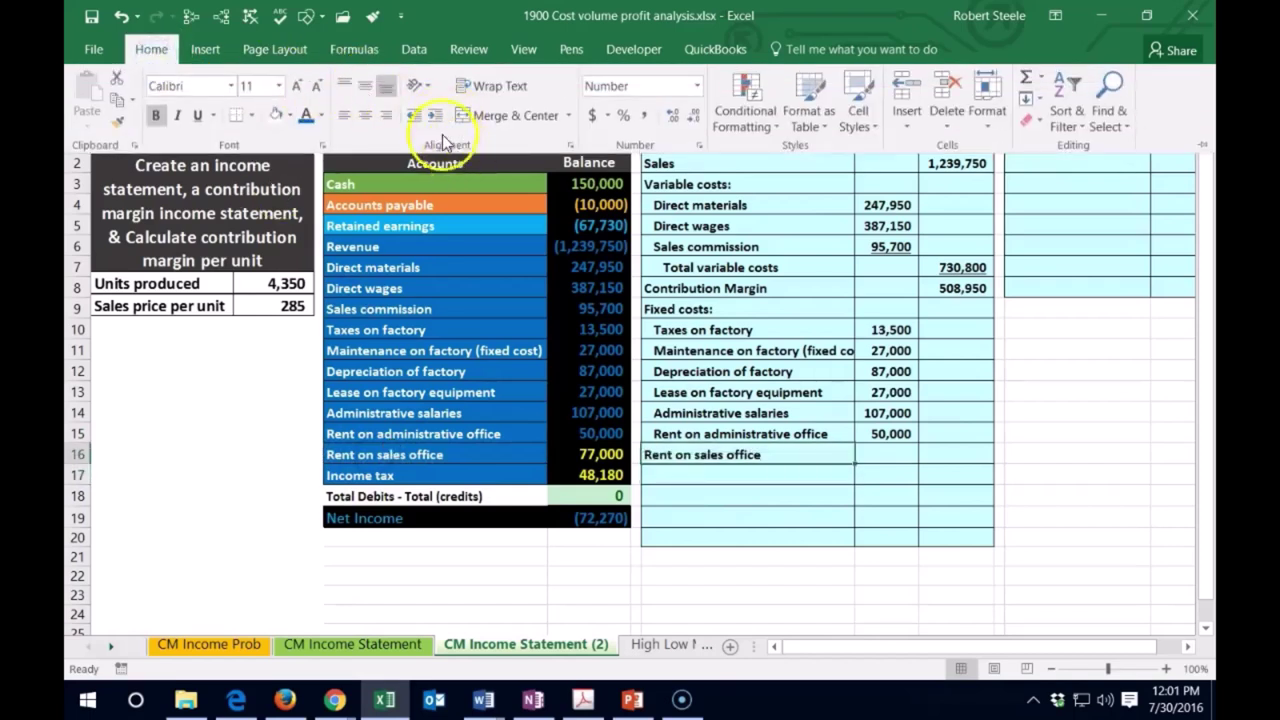
- Link K16 to the Rent on sales office balance with =C16 and underline the amount
{"action": "left_click", "coordinate": [888, 447]}
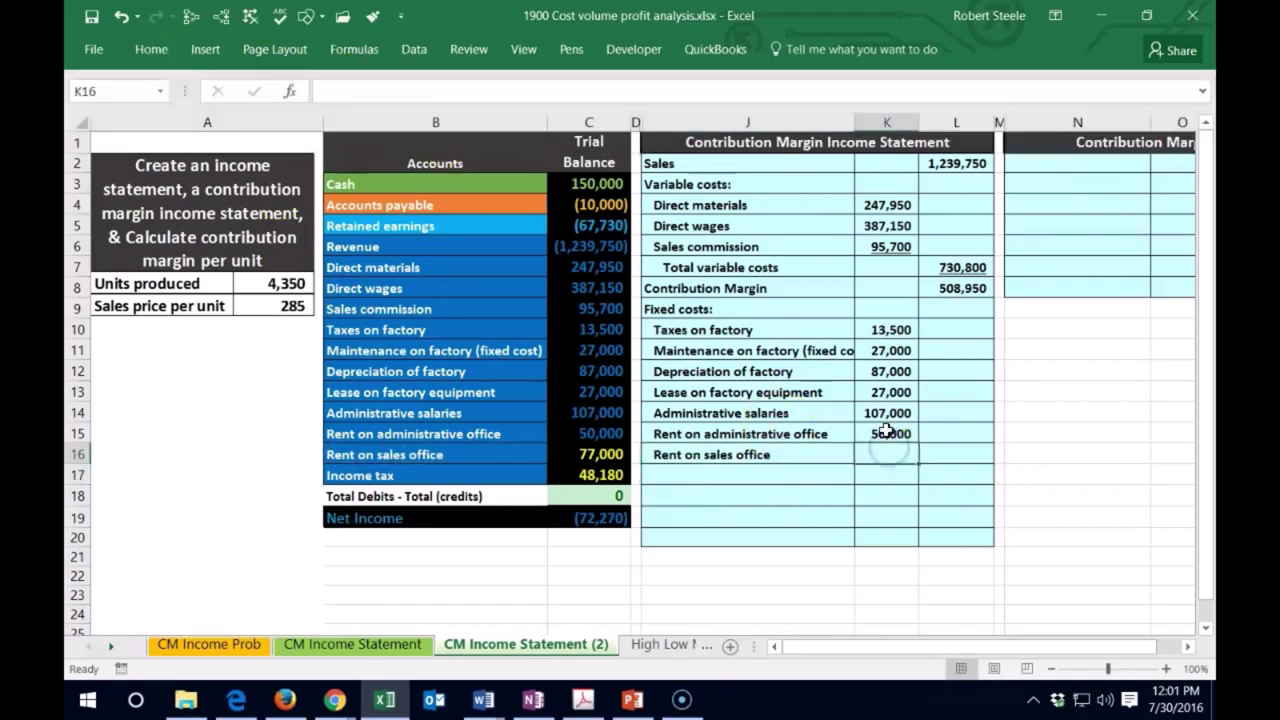
{"action": "type", "text": "="}
{"action": "left_click", "coordinate": [601, 454]}
{"action": "key", "text": "Return"}
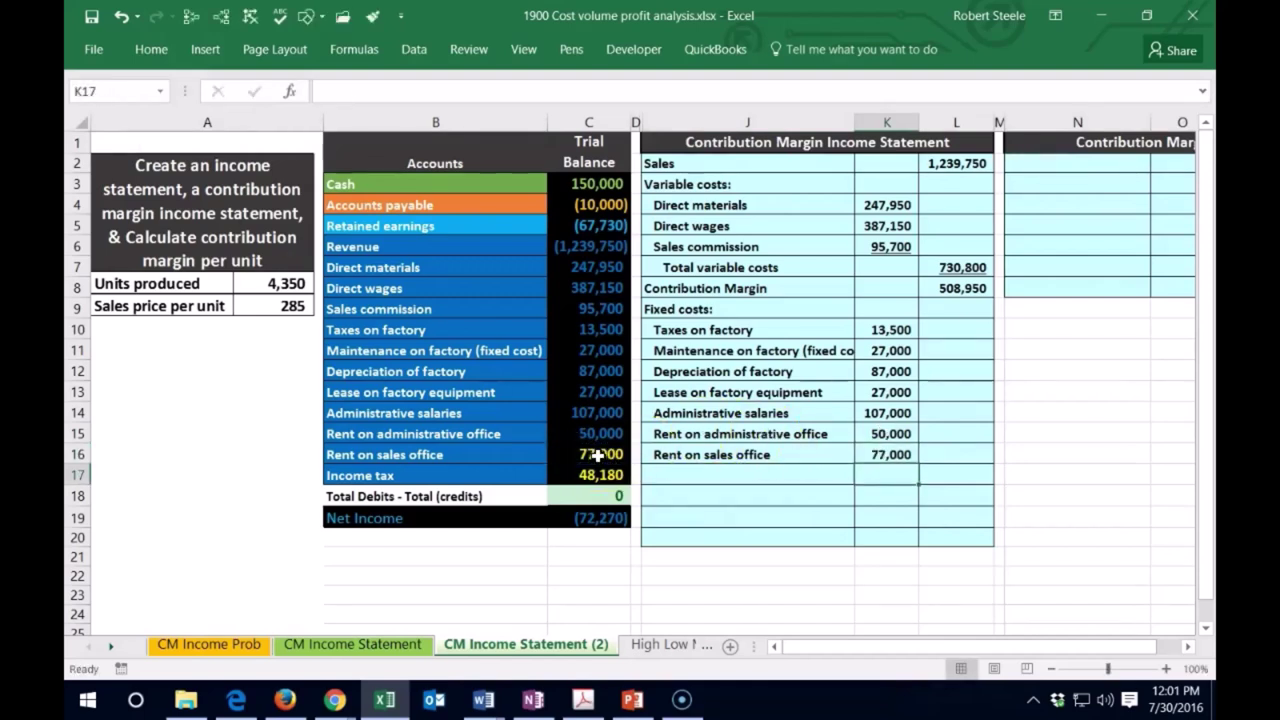
{"action": "key", "text": "Up"}
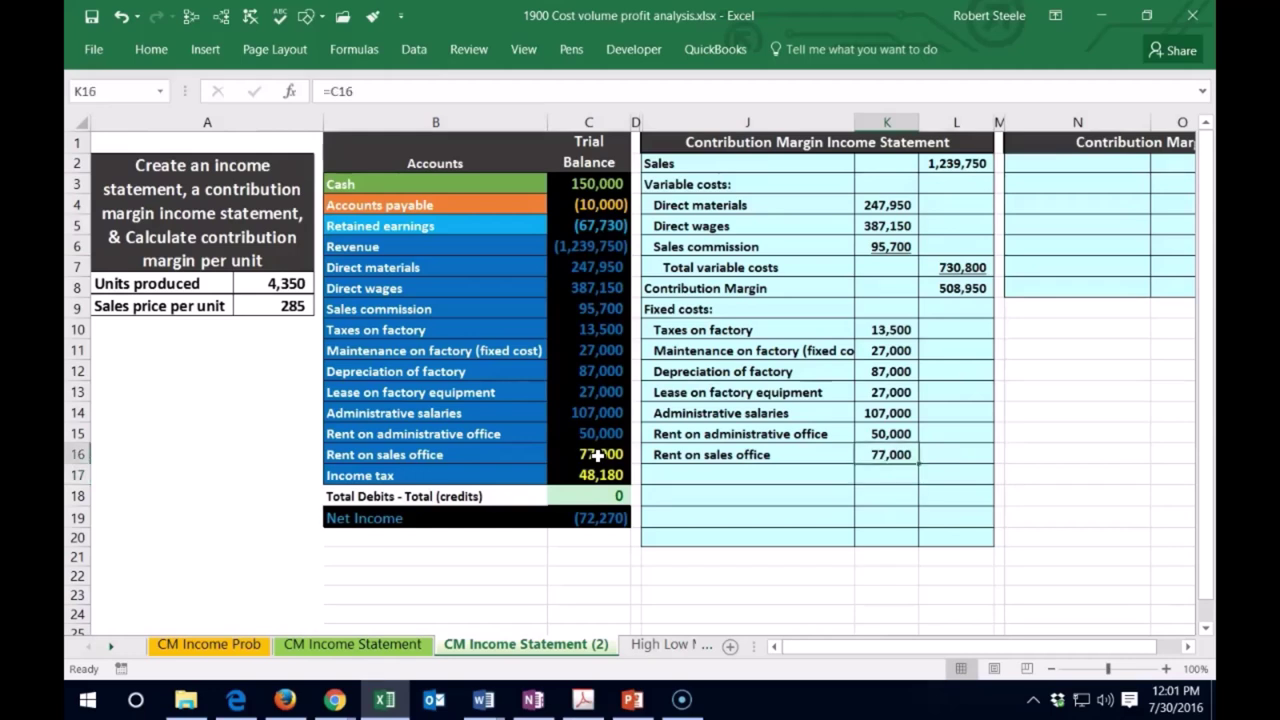
{"action": "left_click", "coordinate": [163, 53]}
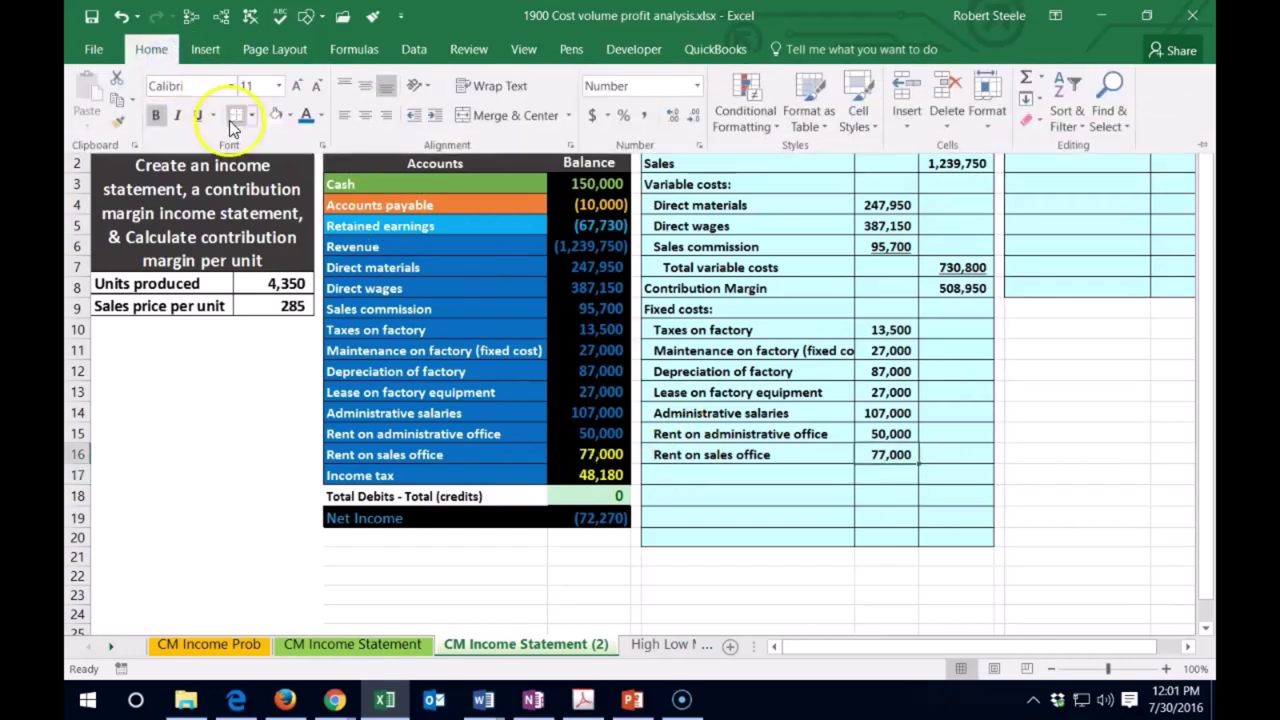
{"action": "left_click", "coordinate": [666, 491]}
- Enter the label "Total fixed costs" in J17 and indent it twice
{"action": "left_click", "coordinate": [694, 476]}
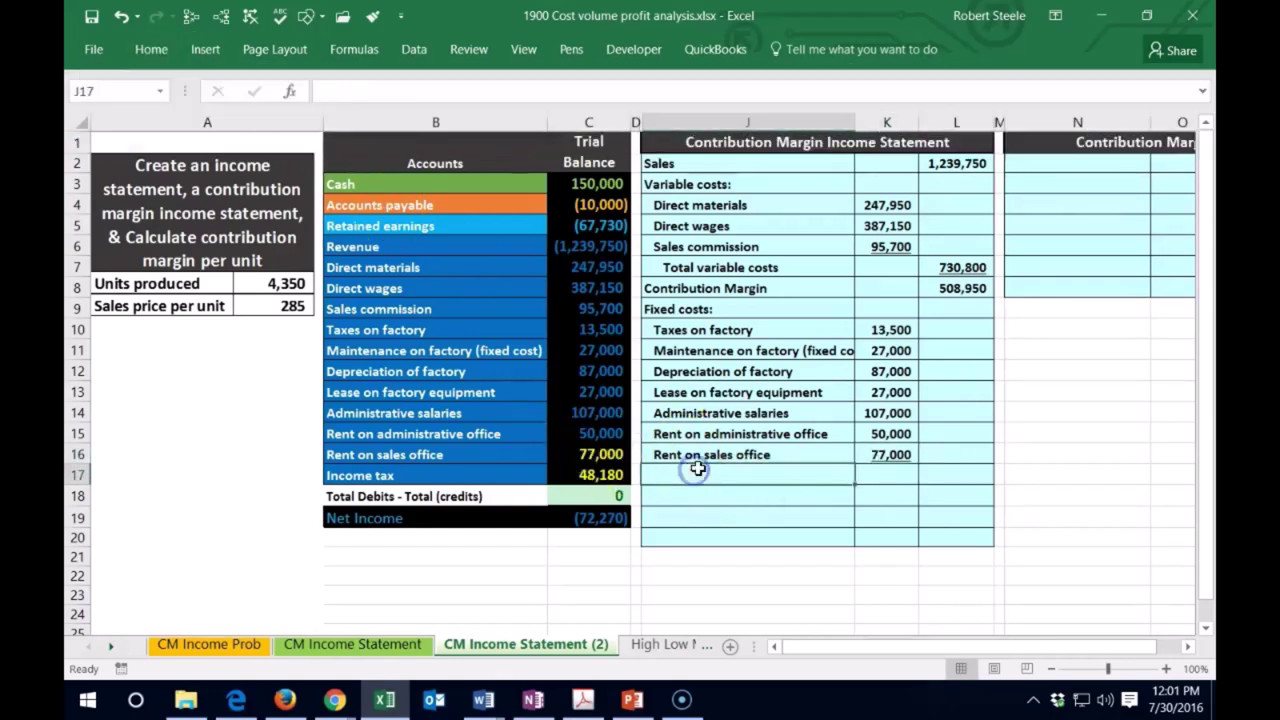
{"action": "type", "text": "T"}
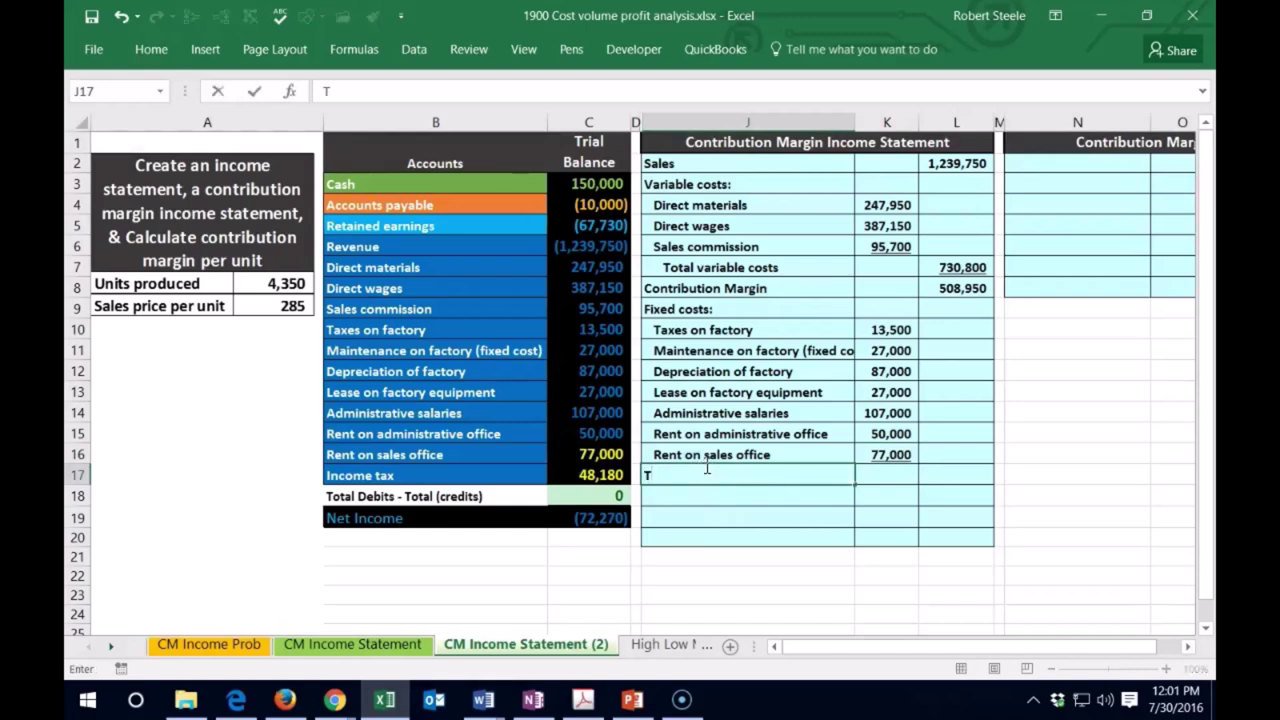
{"action": "type", "text": "otal "}
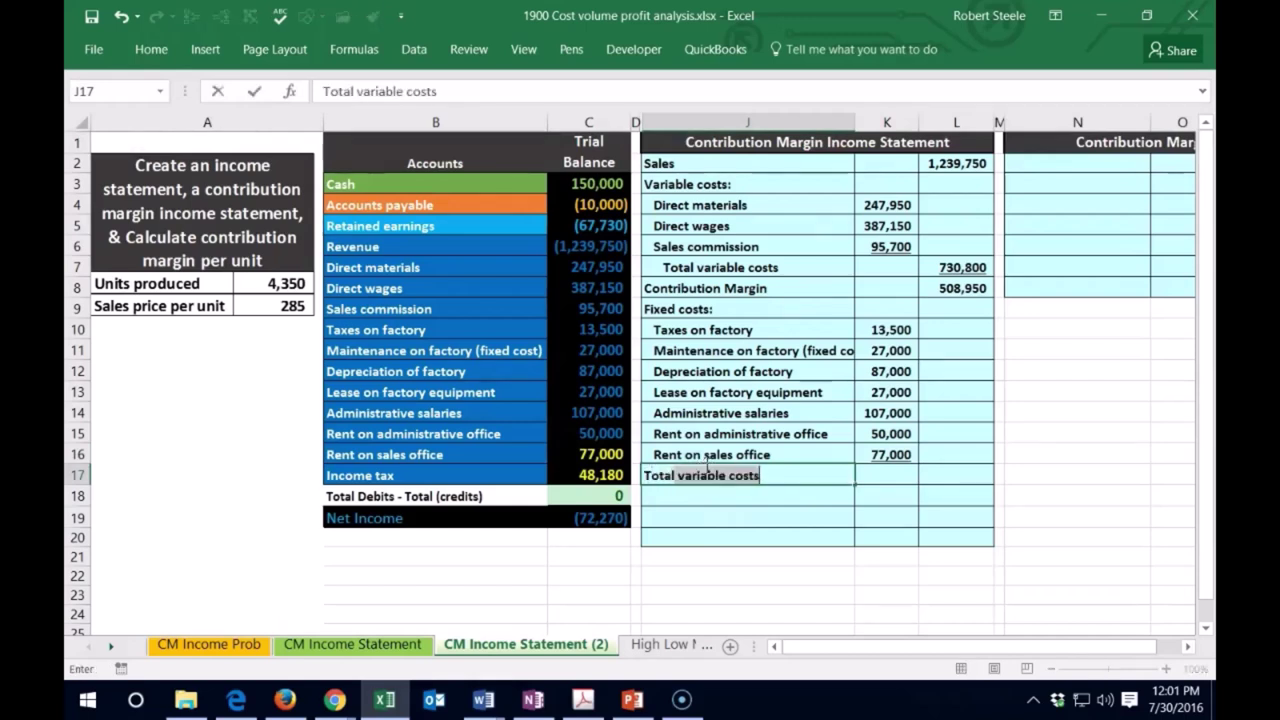
{"action": "type", "text": "fixed costs"}
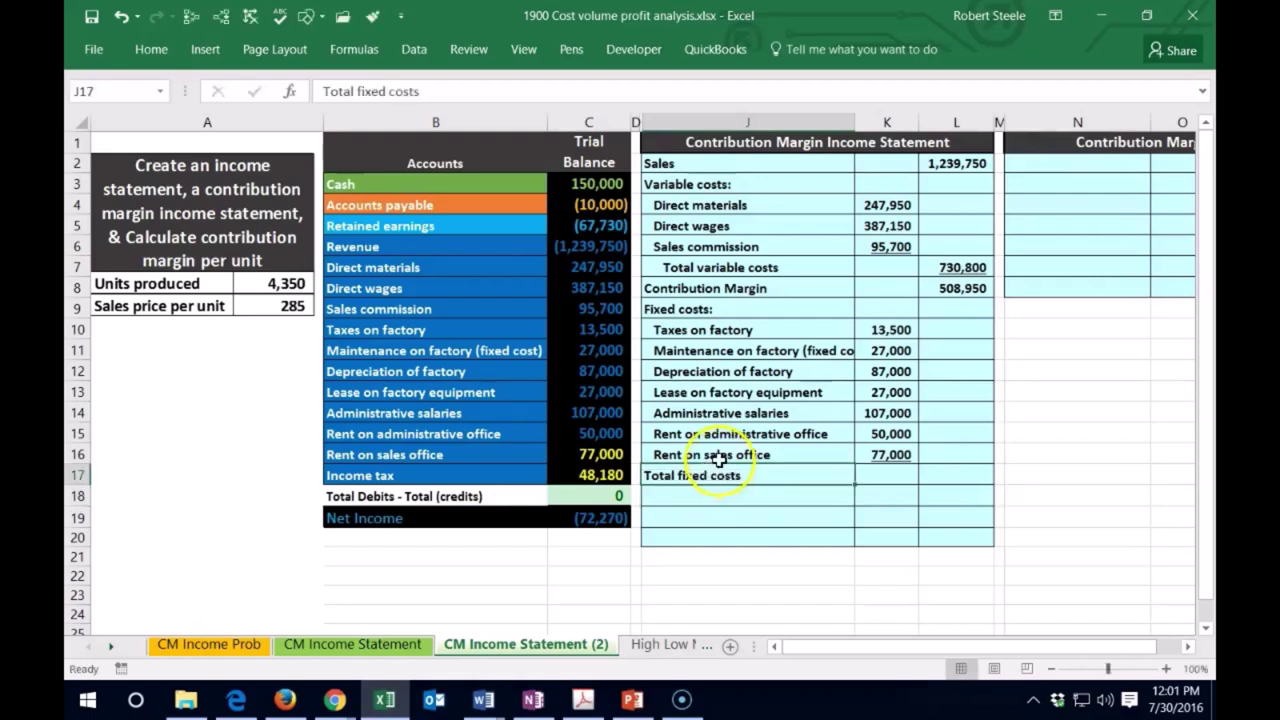
{"action": "left_click", "coordinate": [145, 49]}
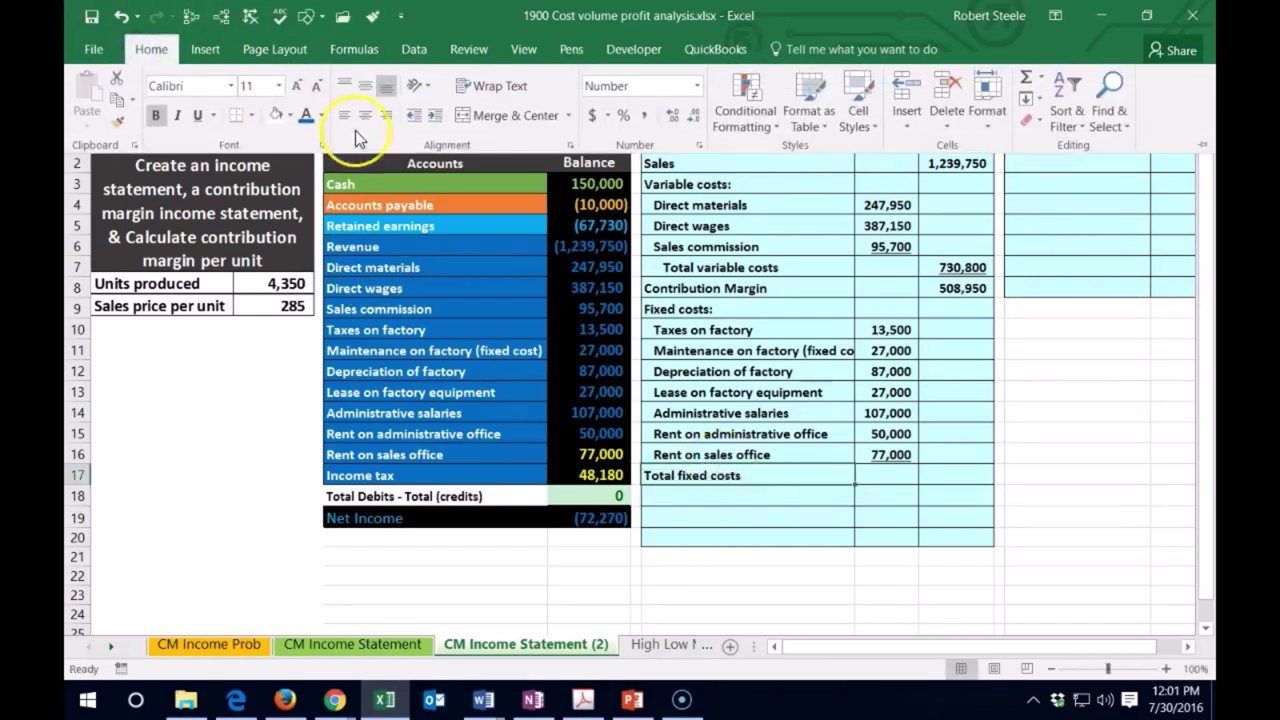
{"action": "left_click", "coordinate": [434, 115]}
{"action": "left_click", "coordinate": [434, 115]}
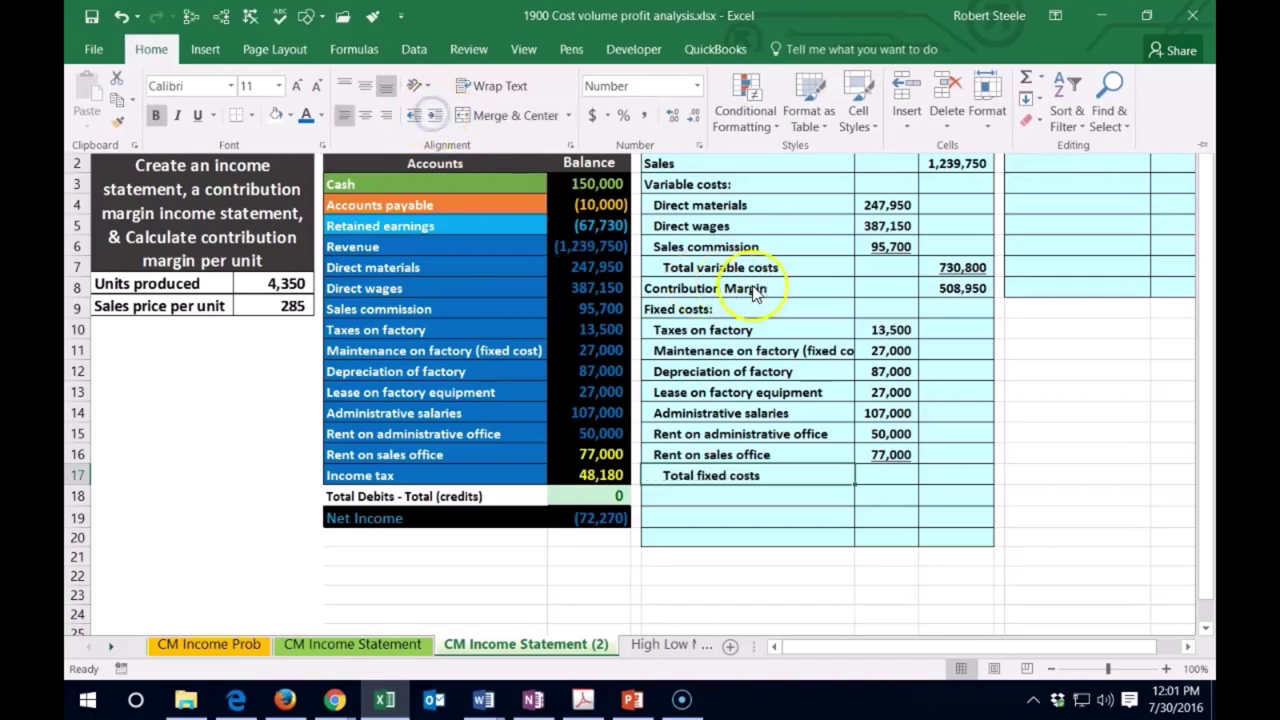
- Total the fixed costs in L17 with =SUM(K10:K16)
{"action": "left_click", "coordinate": [958, 466]}
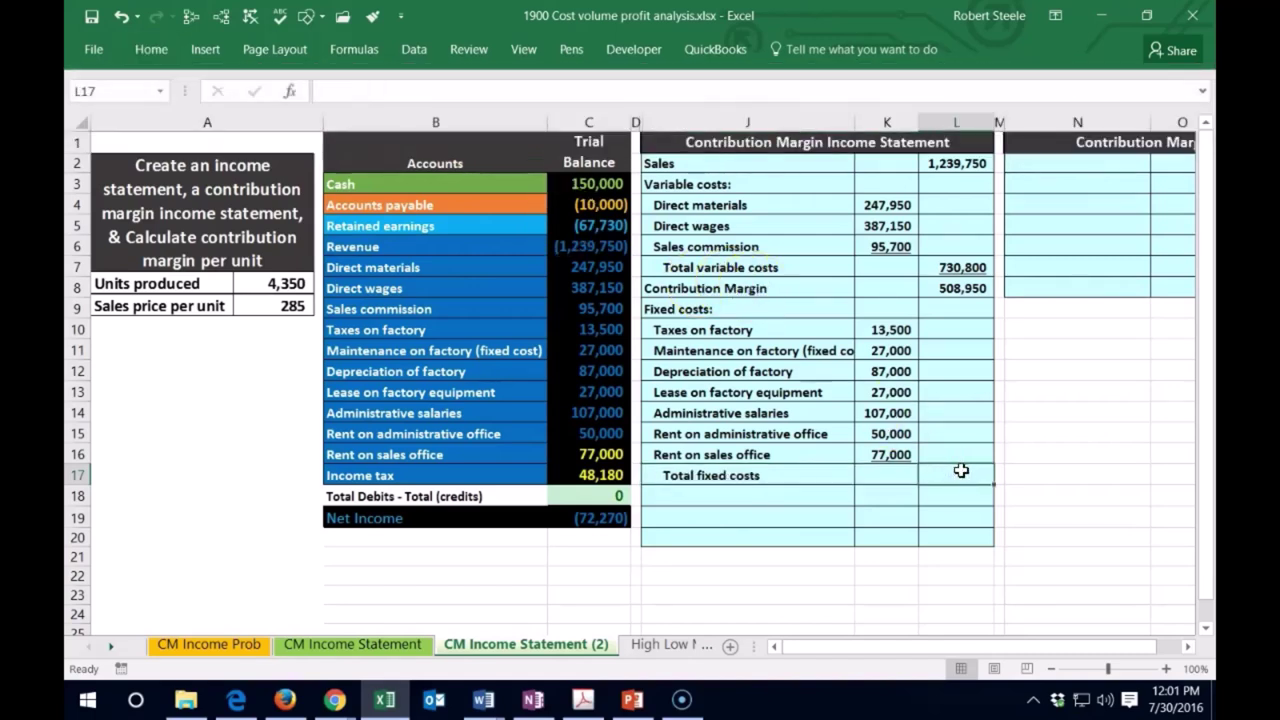
{"action": "type", "text": "=sum("}
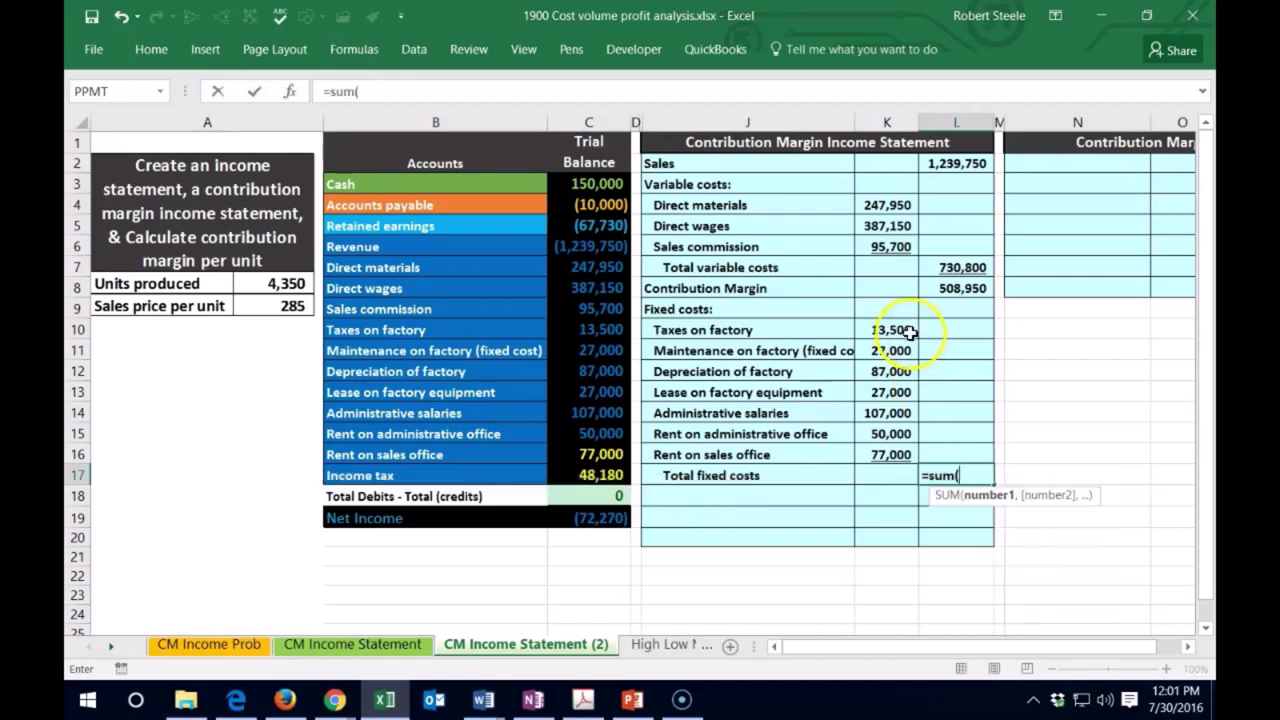
{"action": "left_click_drag", "start_coordinate": [890, 331], "coordinate": [905, 447]}
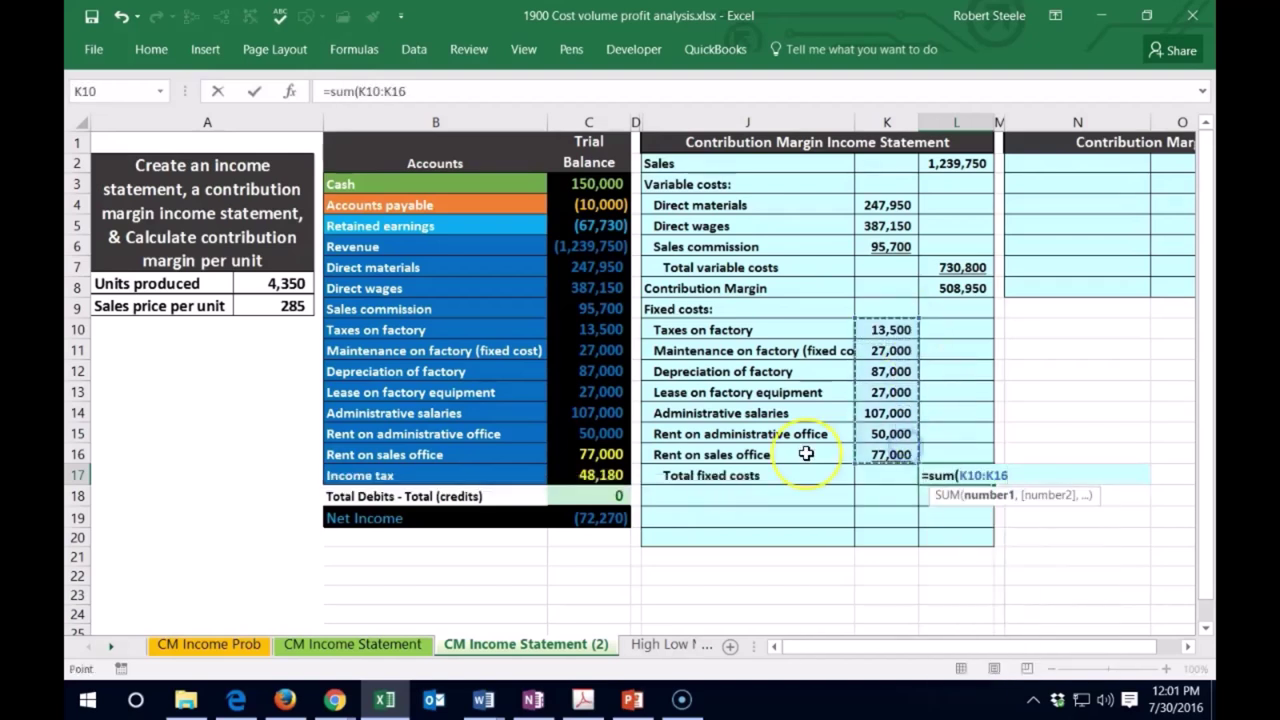
{"action": "type", "text": ")"}
{"action": "key", "text": "Return"}
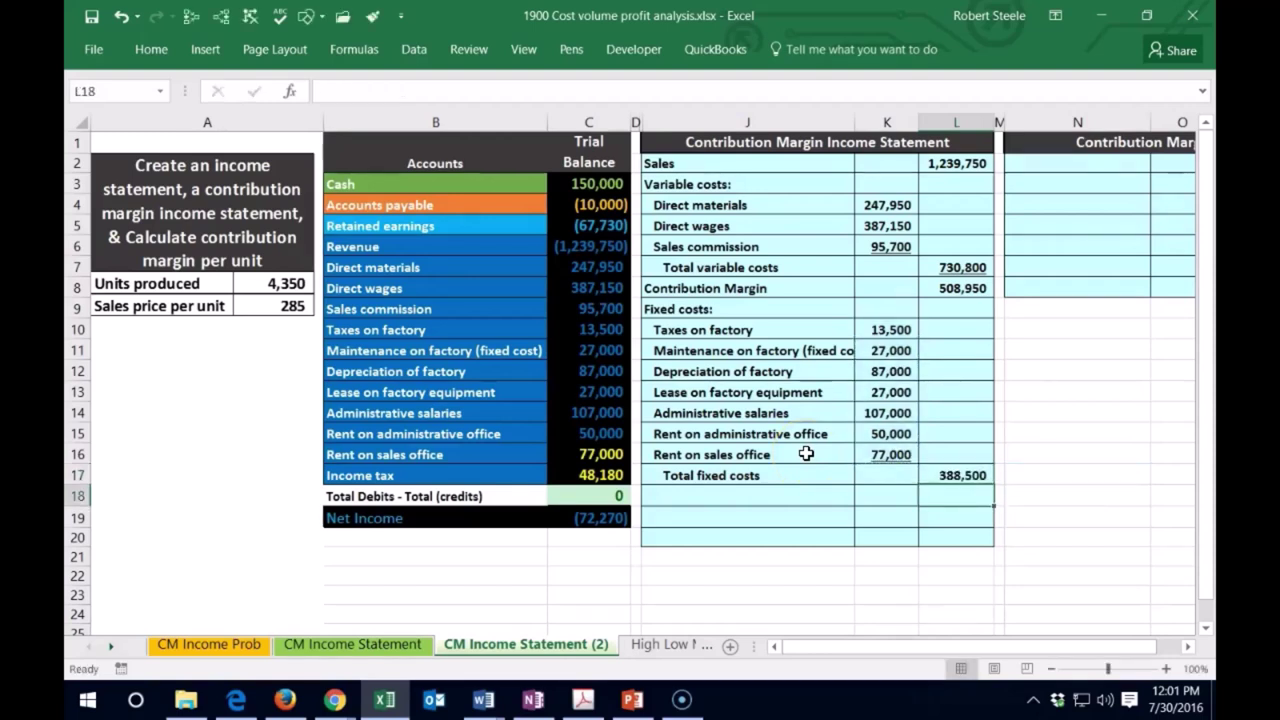
- Color the Rent on sales office amount in the trial balance blue
{"action": "left_click", "coordinate": [600, 454]}
{"action": "right_click", "coordinate": [602, 455]}
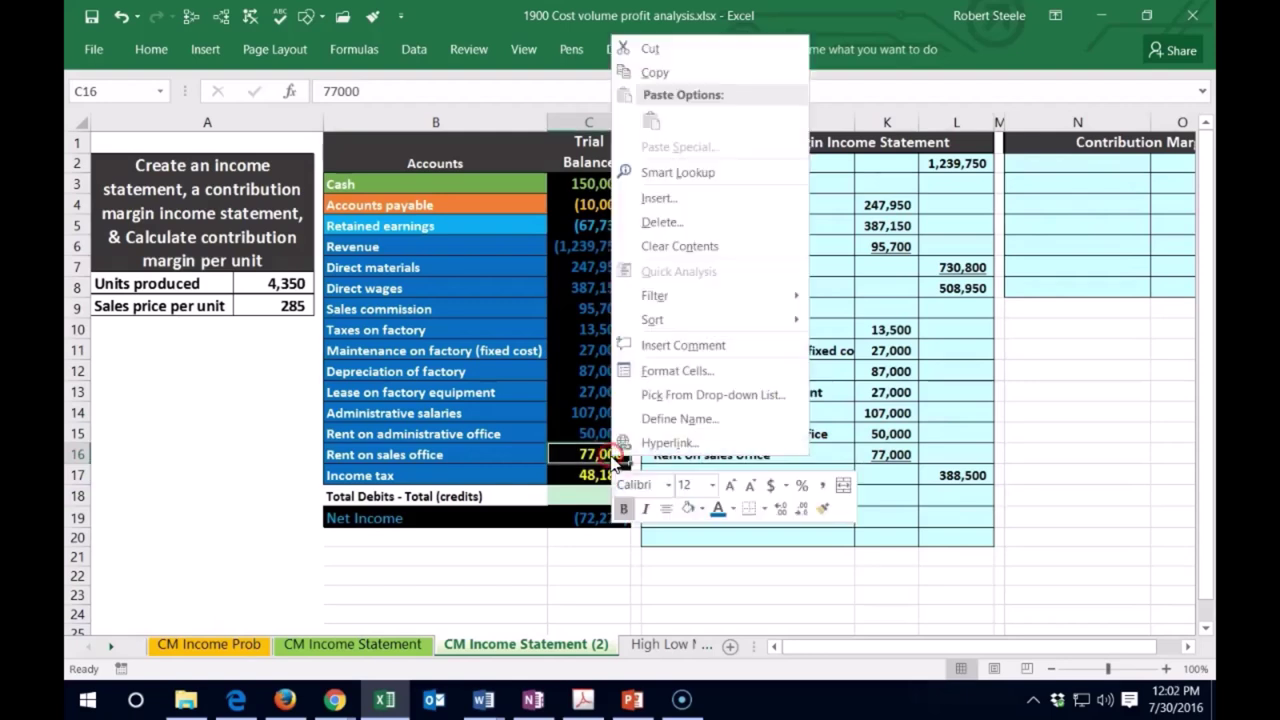
{"action": "left_click", "coordinate": [717, 510]}
{"action": "left_click", "coordinate": [724, 590]}
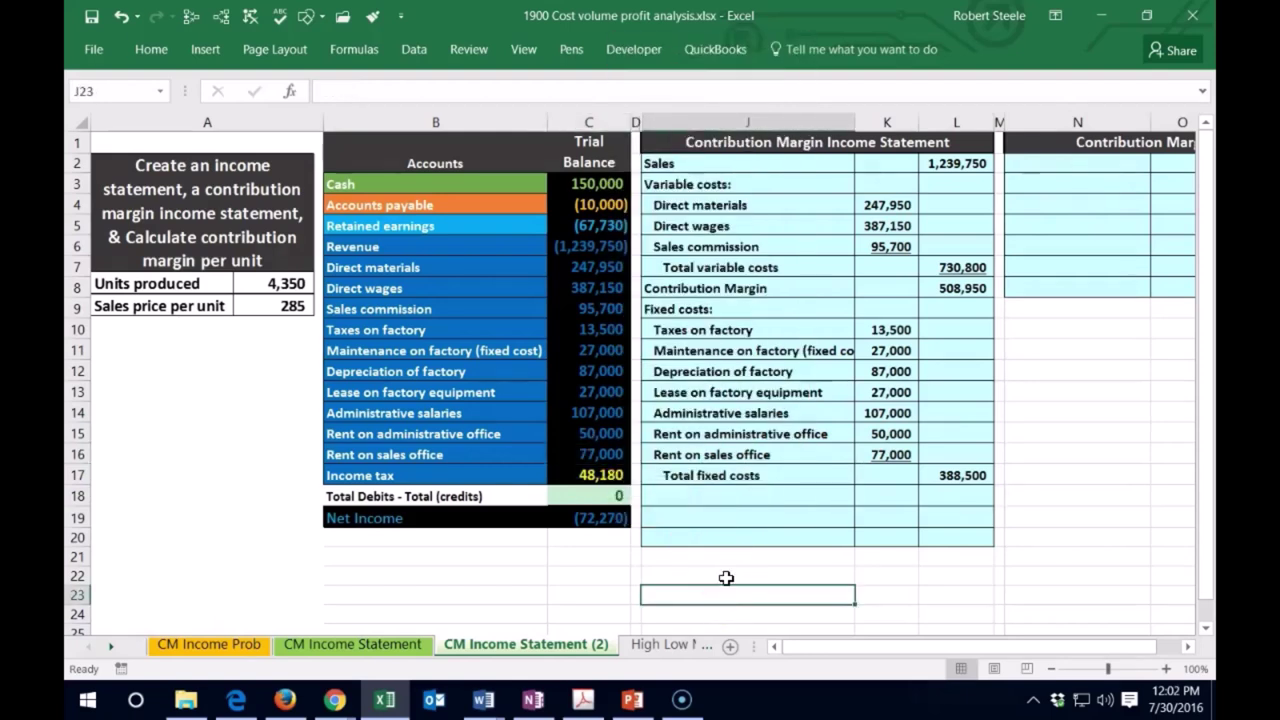
- Enter the label "Income before income tax" in J18
{"action": "left_click", "coordinate": [697, 495]}
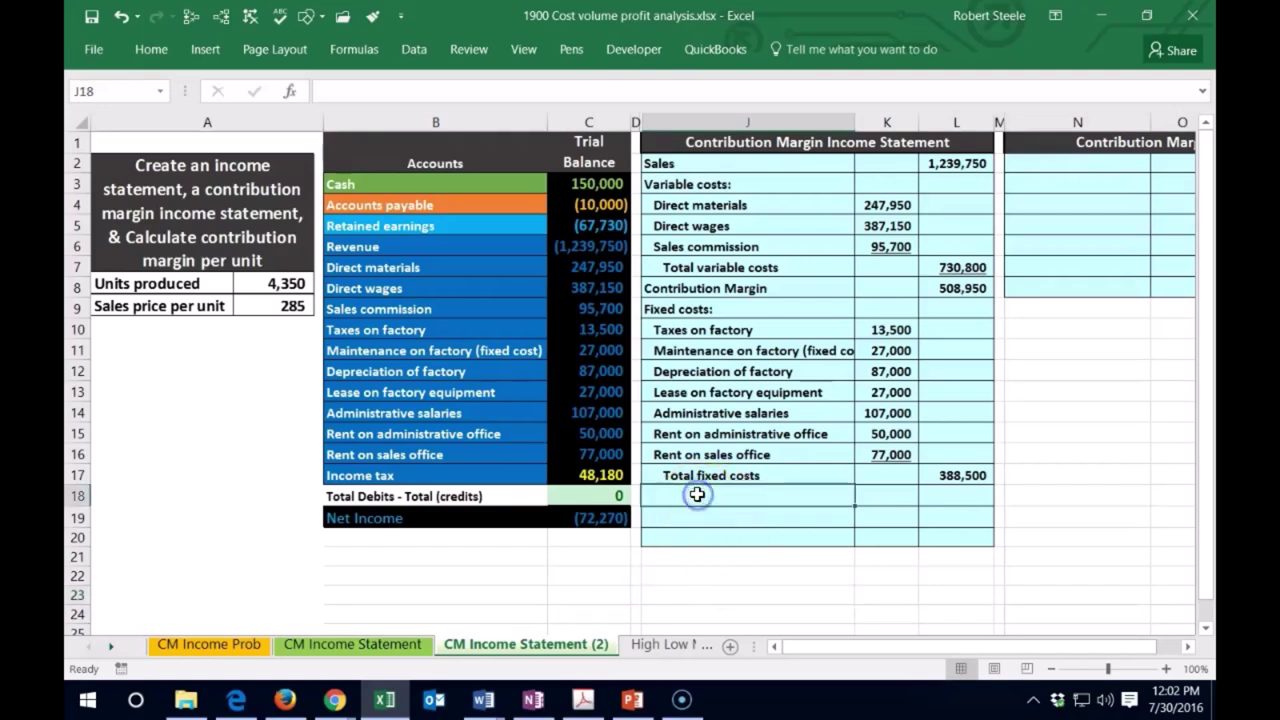
{"action": "type", "text": "In"}
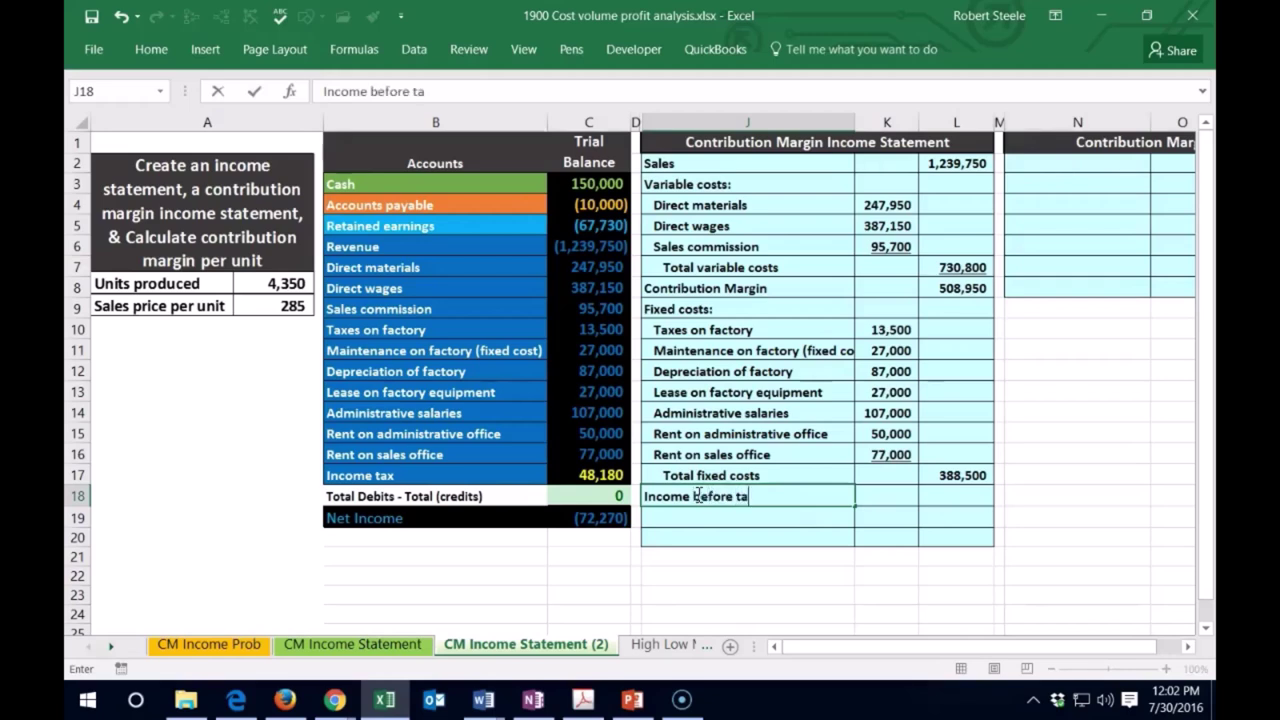
{"action": "type", "text": "come before income tax"}
{"action": "key", "text": "Tab"}
{"action": "key", "text": "Tab"}
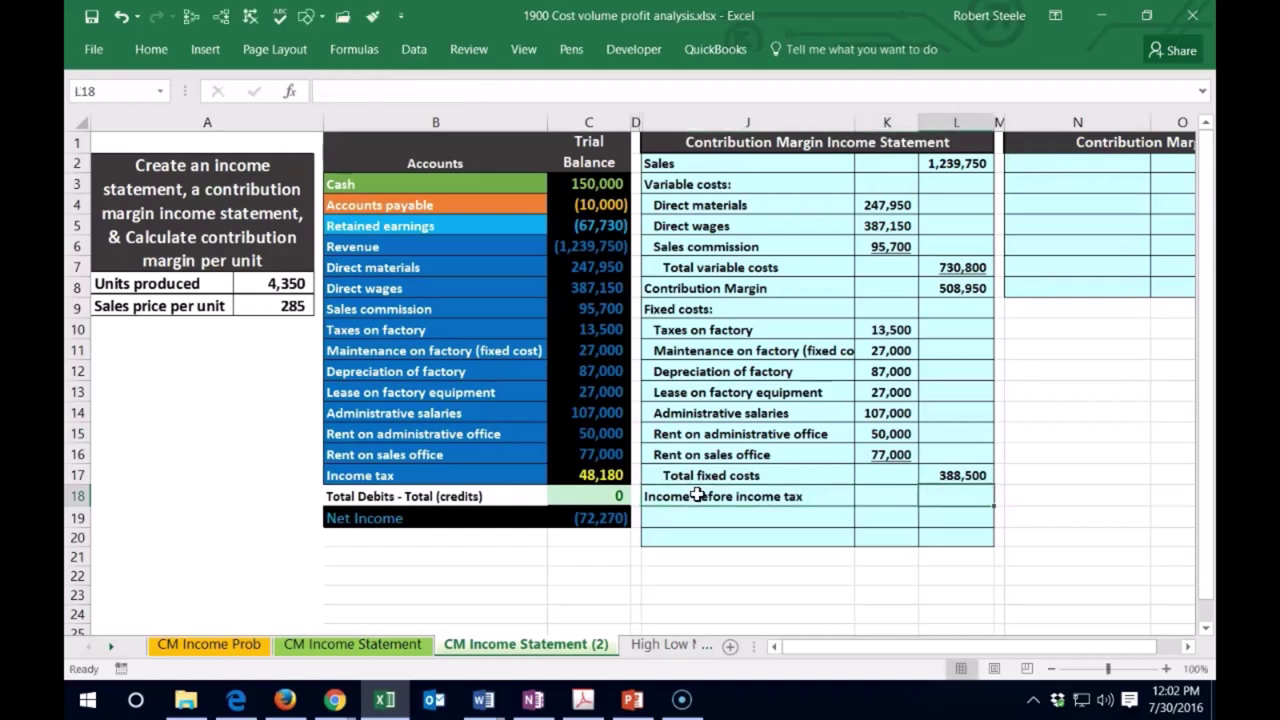
- Calculate income before income tax in L18 by subtracting total fixed costs from contribution margin with =L8-L17
{"action": "type", "text": "="}
{"action": "left_click", "coordinate": [933, 288]}
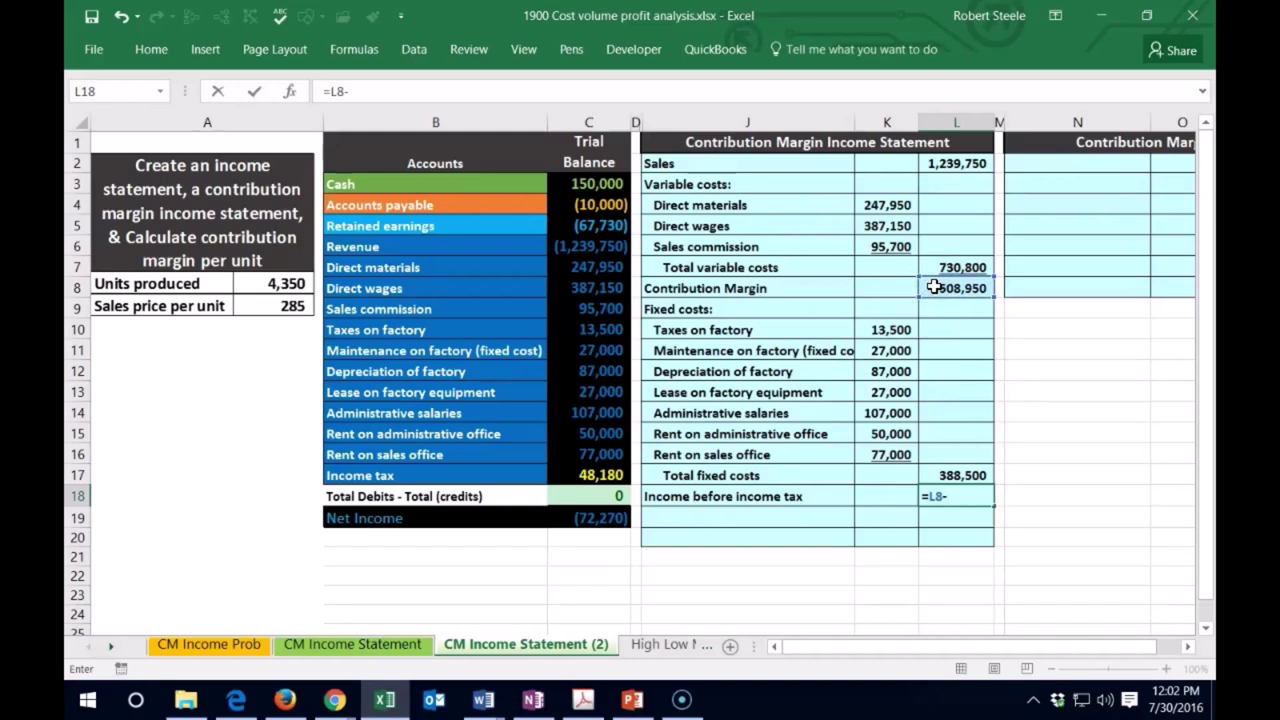
{"action": "left_click", "coordinate": [963, 475]}
{"action": "key", "text": "Return"}
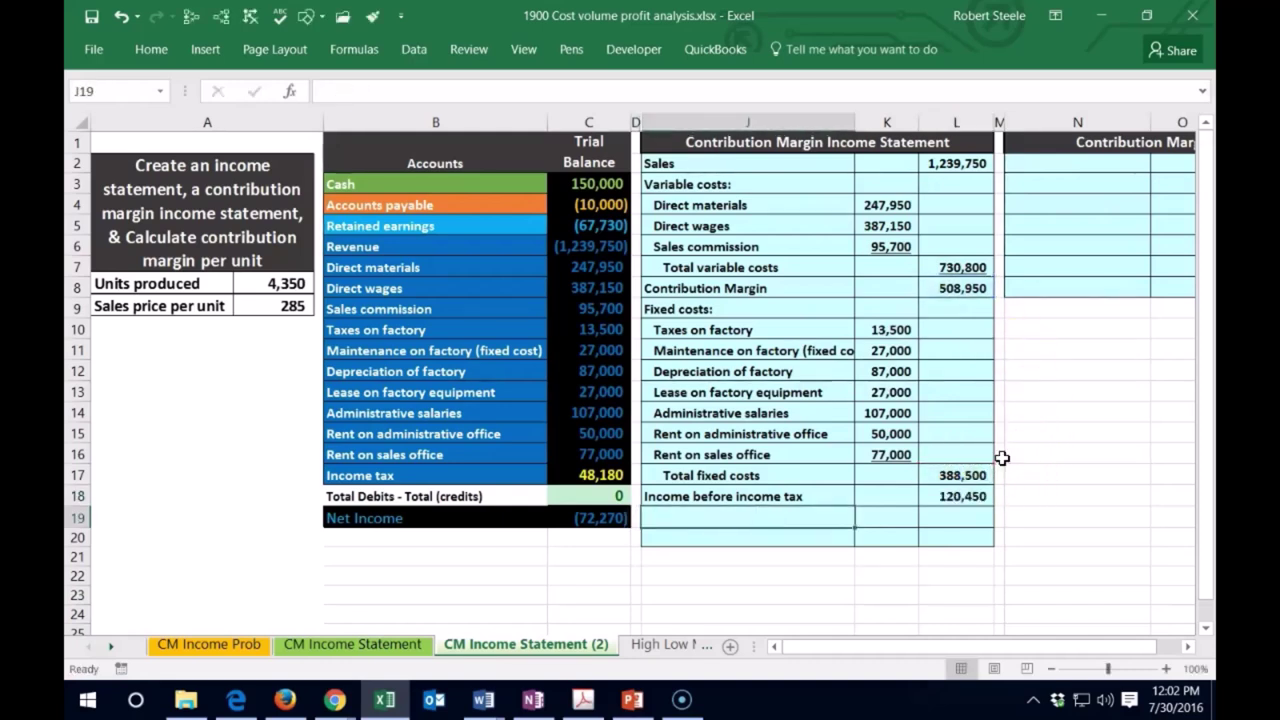
- Link J19 to the Income tax account name in B17
{"action": "type", "text": "+"}
{"action": "key", "text": "Left"}
{"action": "key", "text": "Left"}
{"action": "key", "text": "Left"}
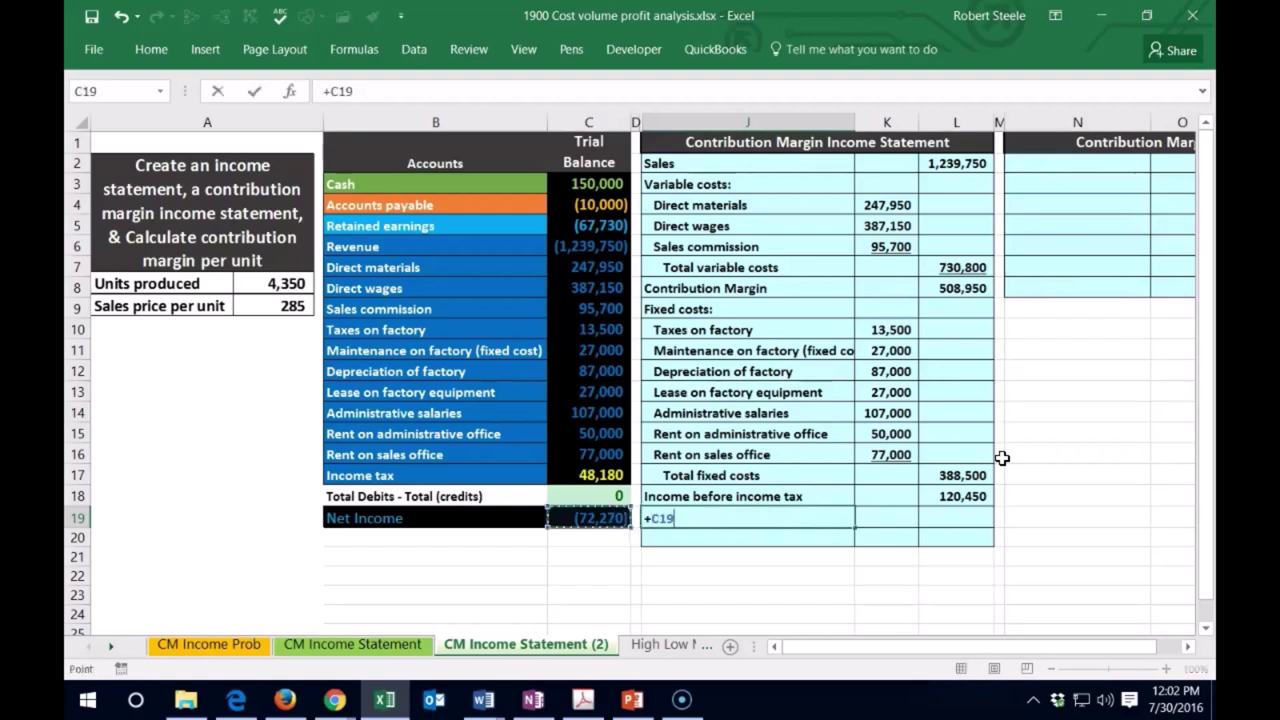
{"action": "key", "text": "Up"}
{"action": "key", "text": "Up"}
{"action": "key", "text": "Return"}
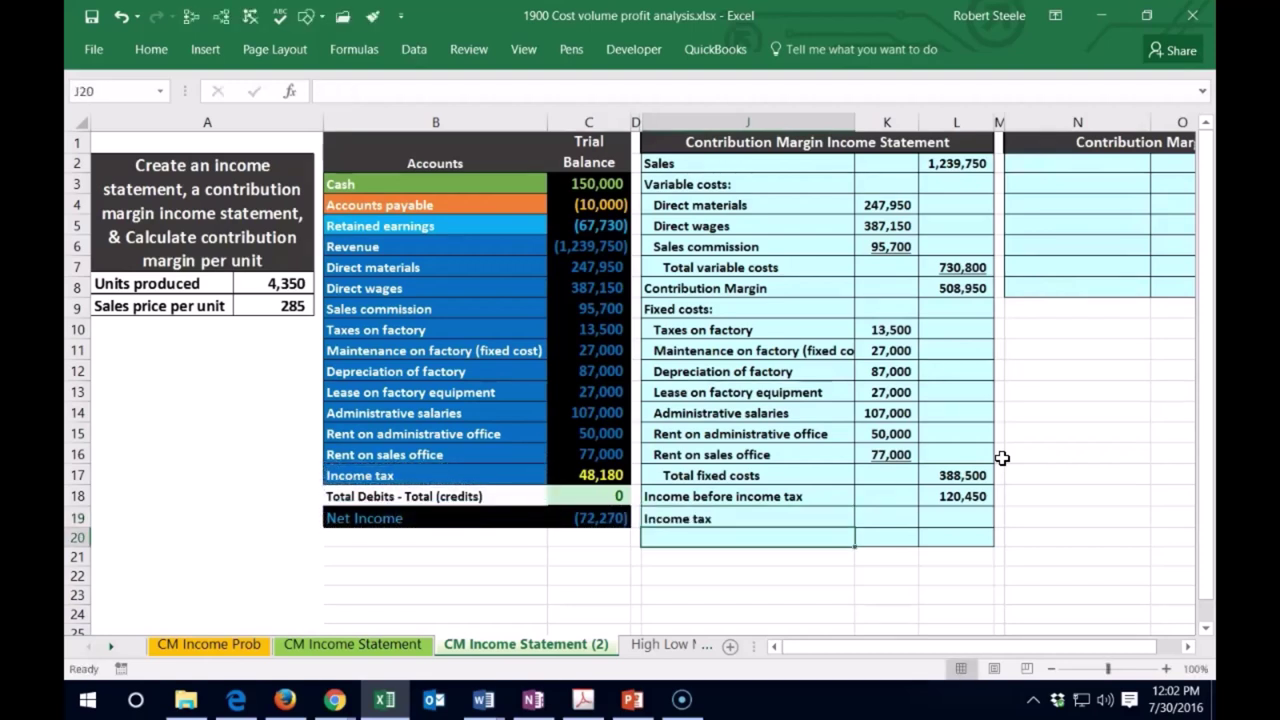
- Underline the income before income tax amount in L18
{"action": "key", "text": "Right"}
{"action": "key", "text": "Right"}
{"action": "key", "text": "Up"}
{"action": "key", "text": "Up"}
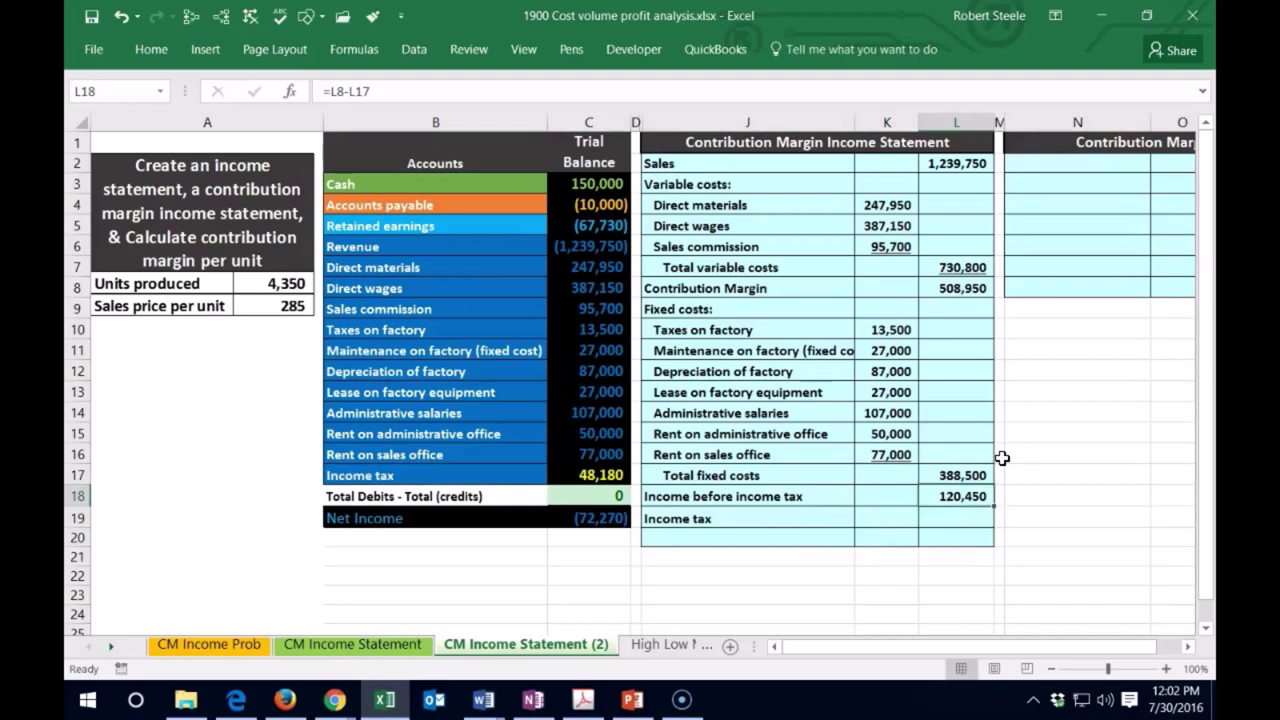
{"action": "left_click", "coordinate": [153, 53]}
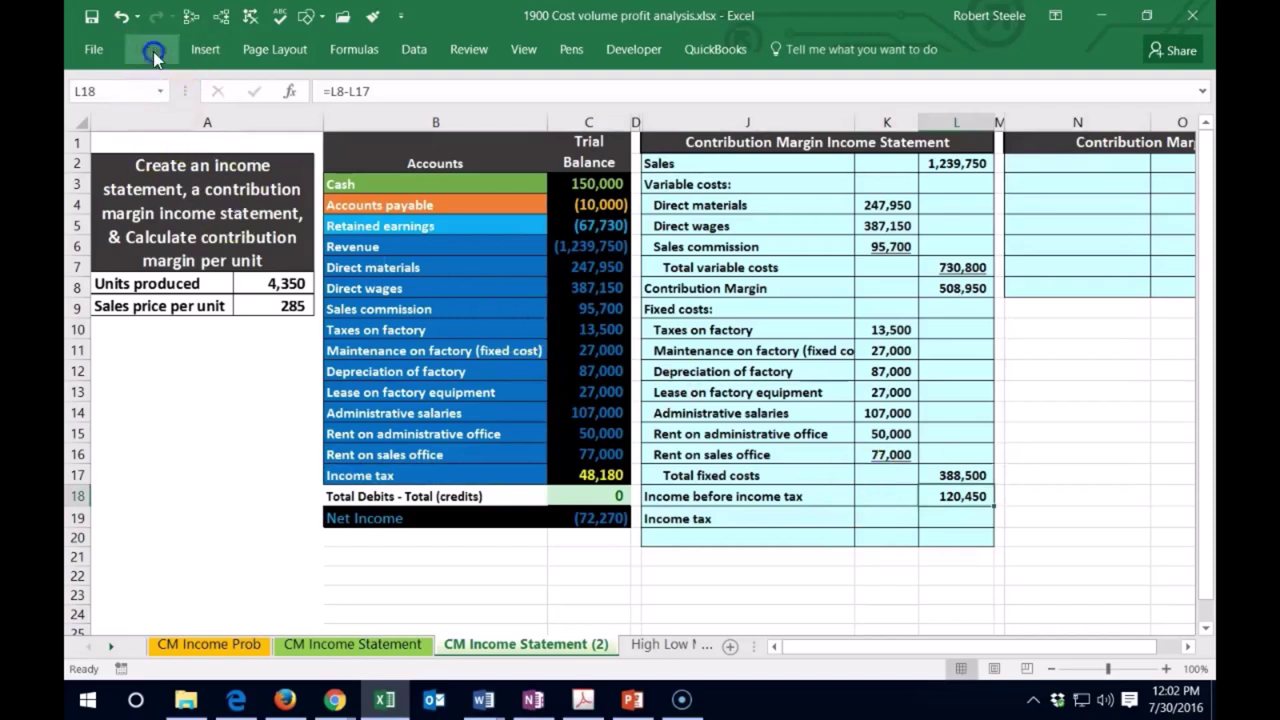
{"action": "left_click", "coordinate": [198, 115]}
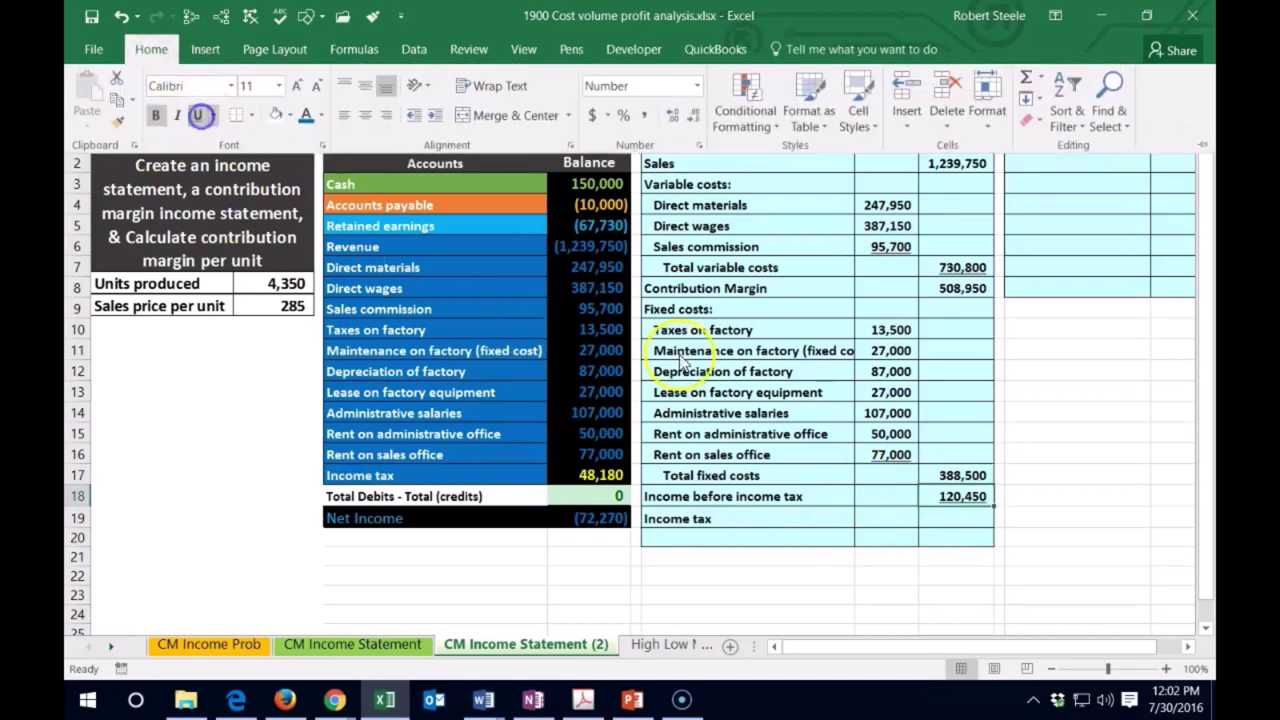
{"action": "left_click", "coordinate": [866, 491]}
- Link L19 to the Income tax balance with =C17 and inspect the trial balance's Net Income formula
{"action": "left_click", "coordinate": [945, 520]}
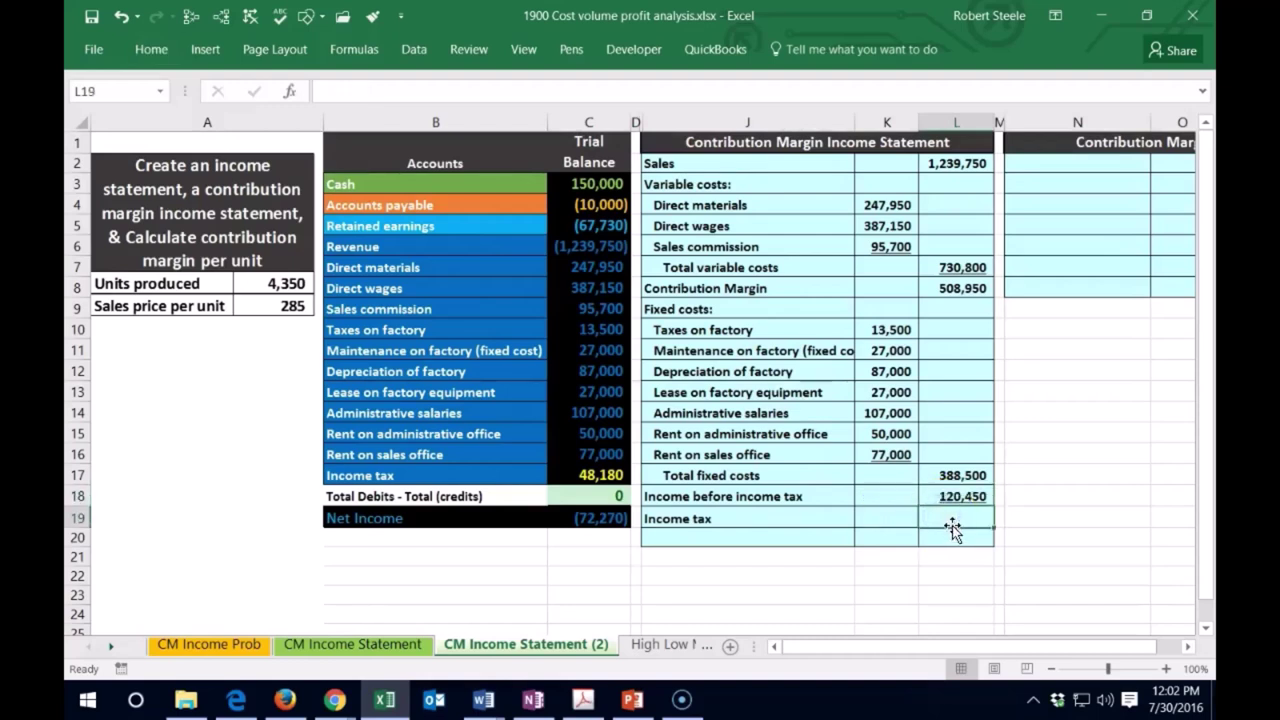
{"action": "type", "text": "="}
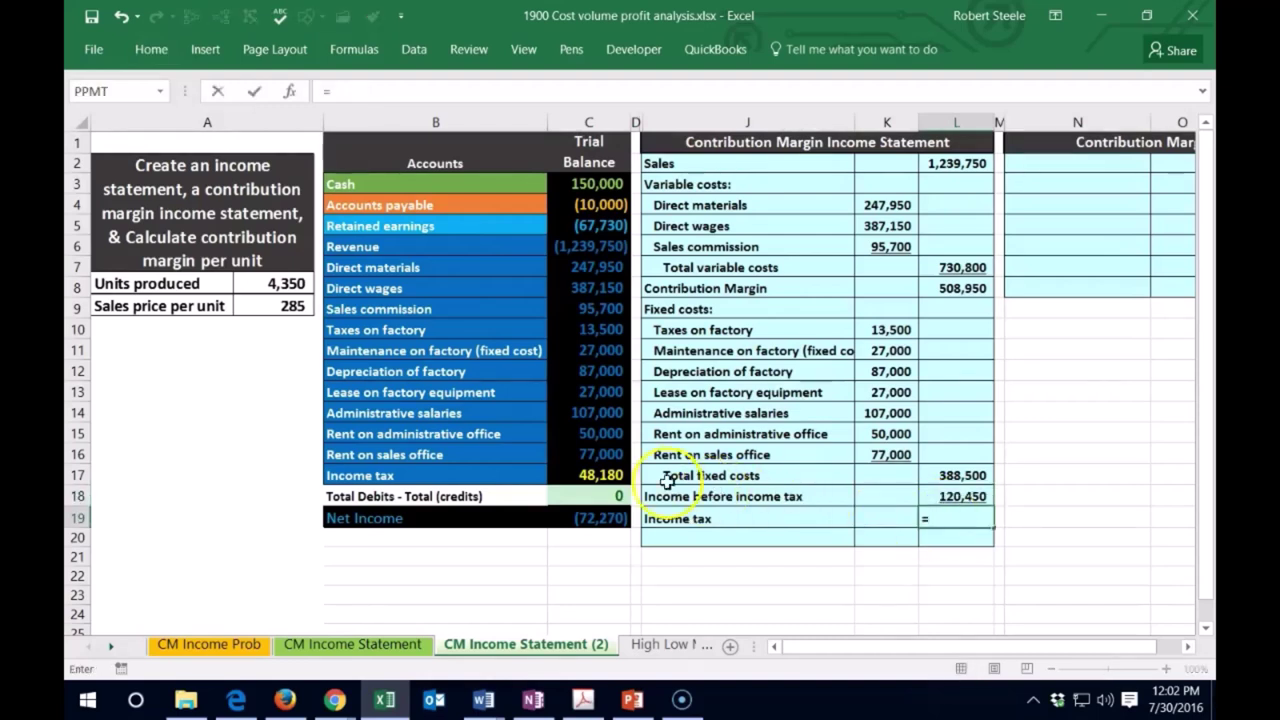
{"action": "left_click", "coordinate": [600, 475]}
{"action": "key", "text": "Return"}
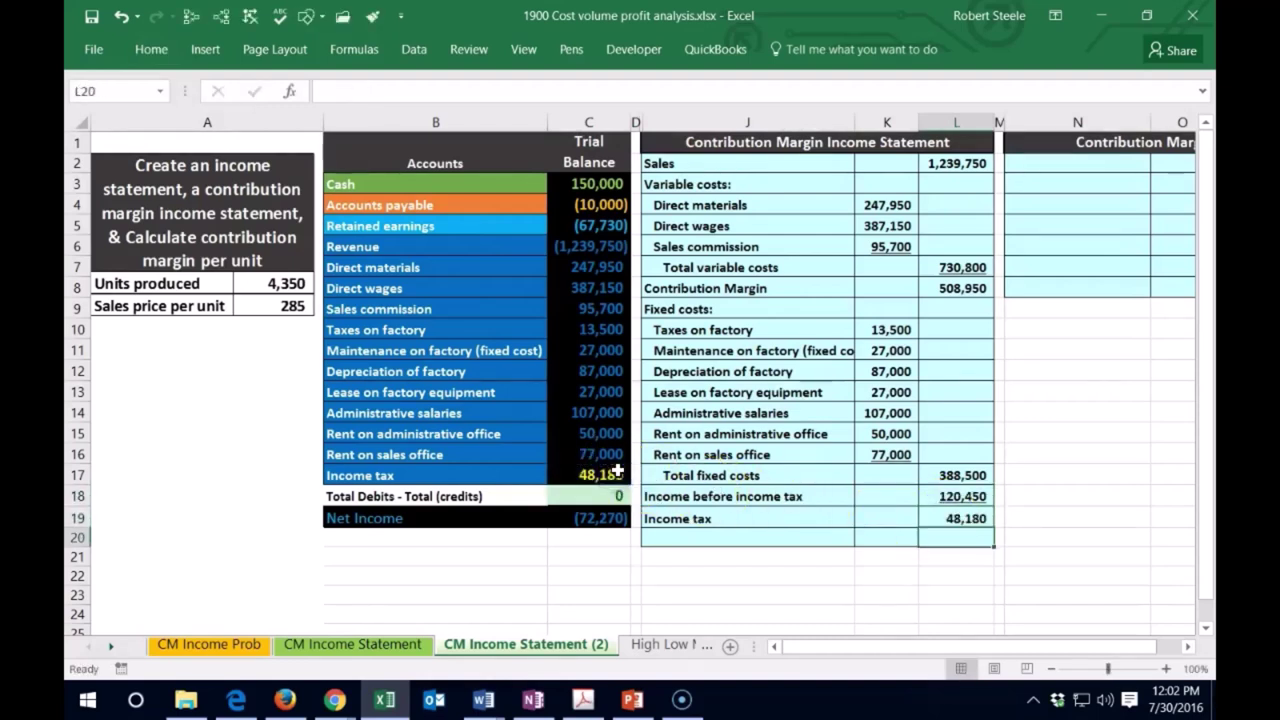
{"action": "double_click", "coordinate": [598, 518]}
{"action": "key", "text": "Return"}
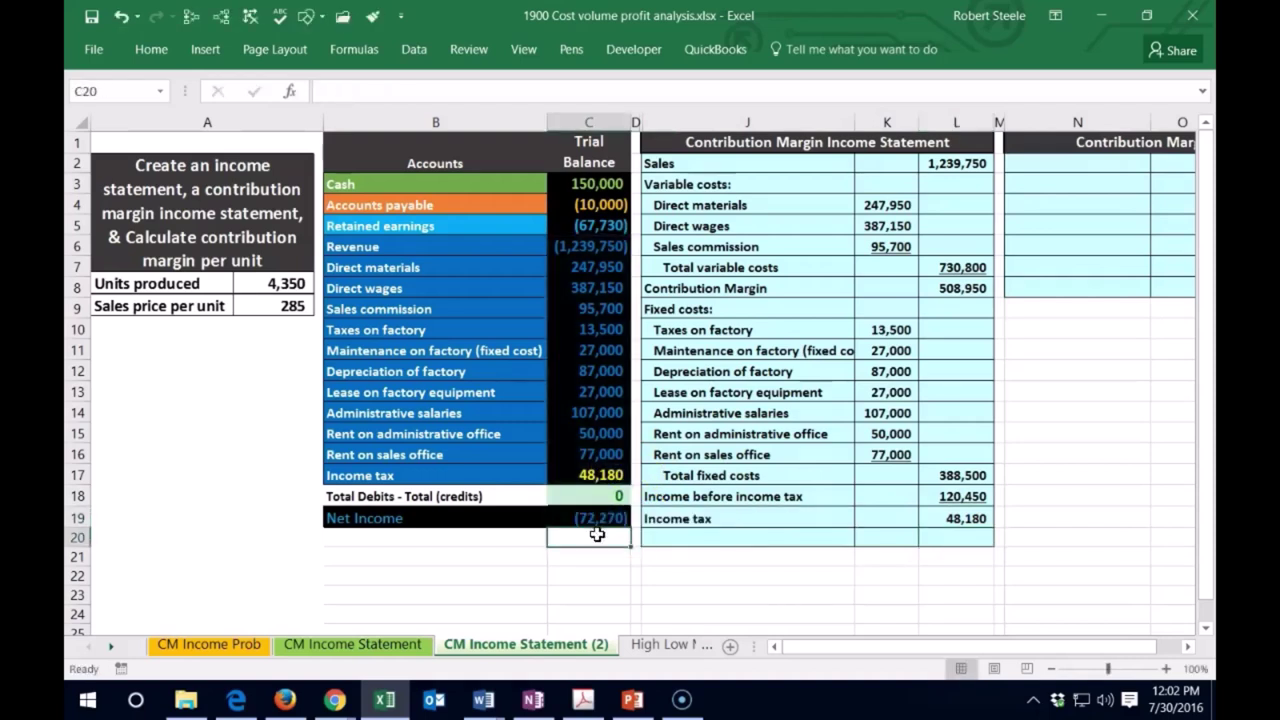
- Label J20 as Net income in the contribution margin income statement
{"action": "left_click", "coordinate": [738, 540]}
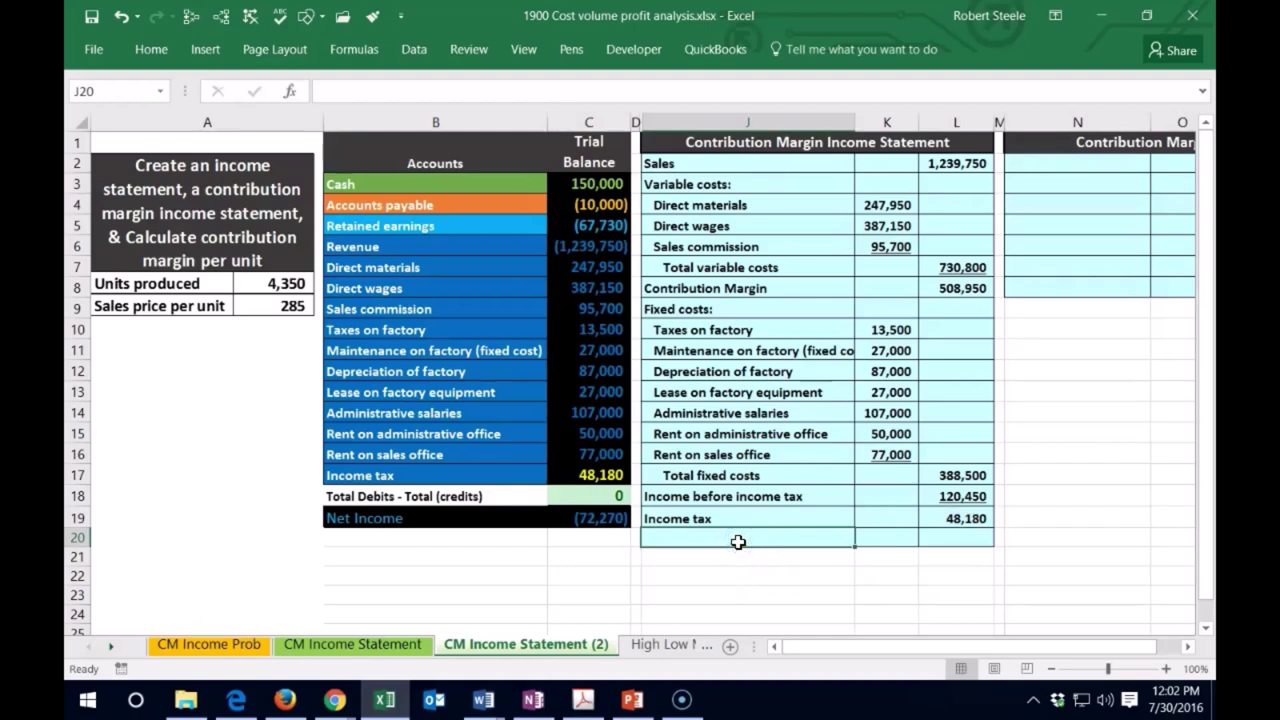
{"action": "type", "text": "nco"}
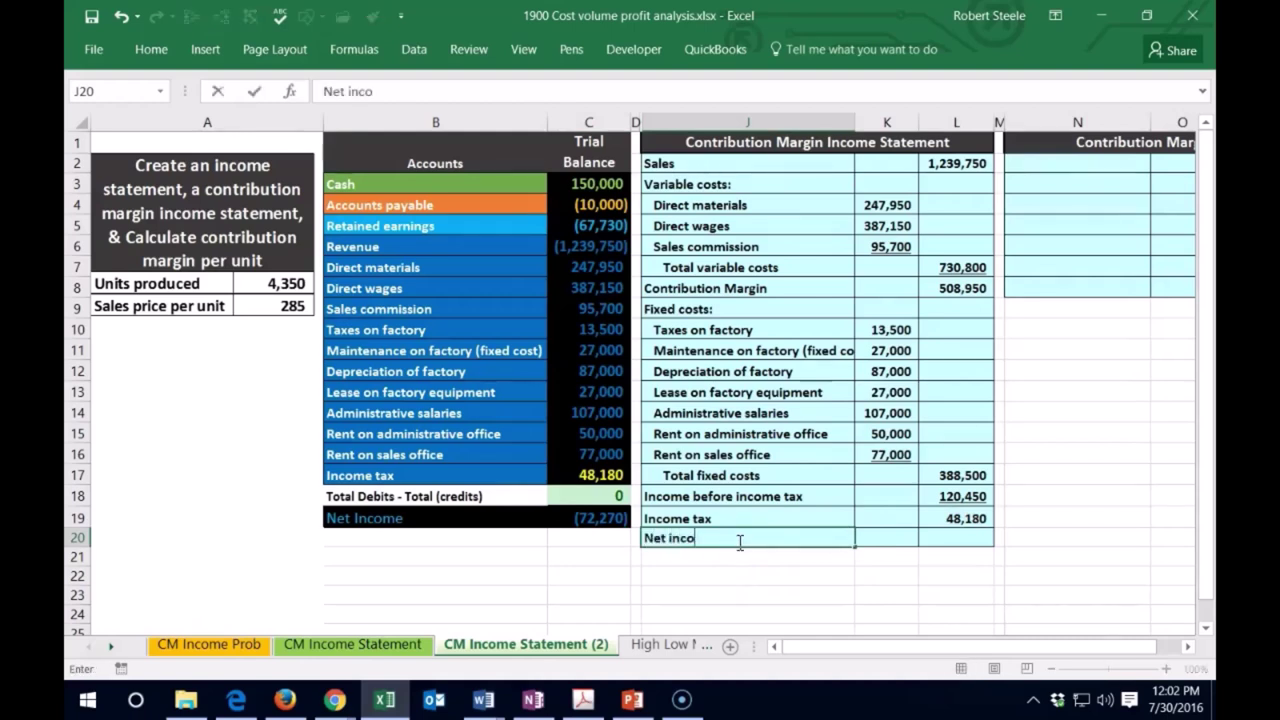
{"action": "key", "text": "Tab"}
{"action": "key", "text": "Tab"}
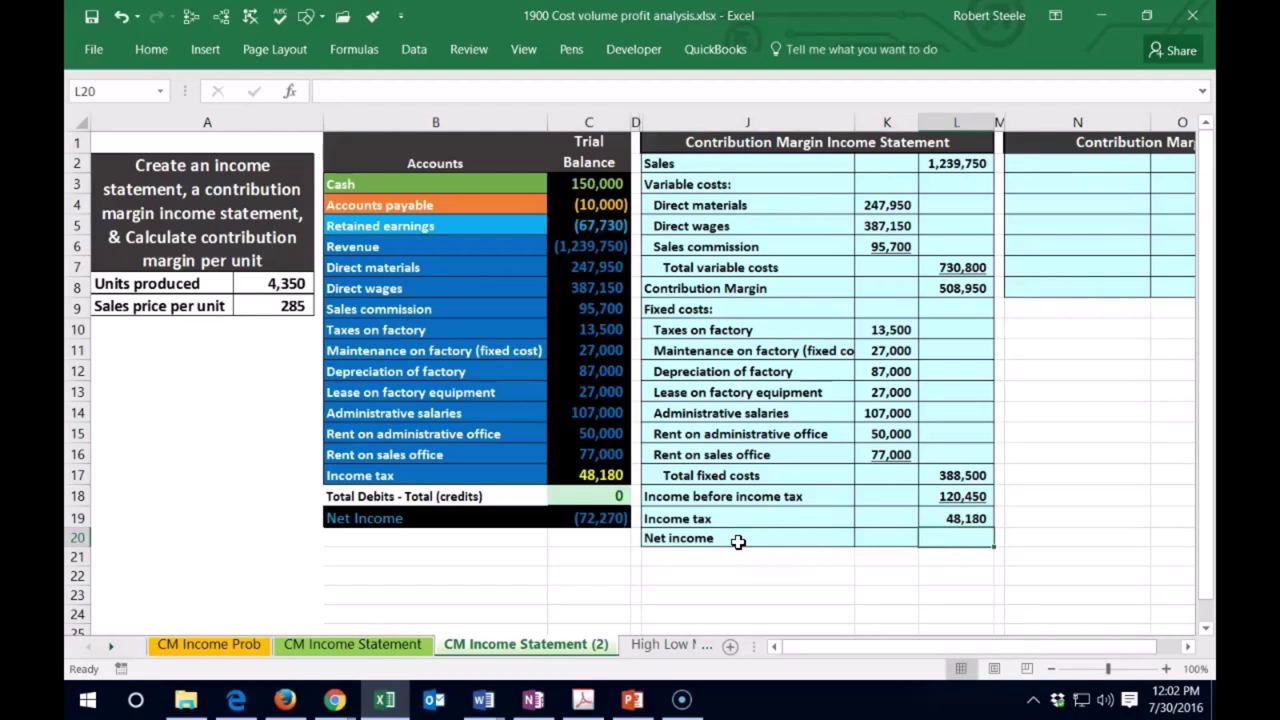
- Remove the underline from the income before income tax amount in L18
{"action": "left_click", "coordinate": [958, 496]}
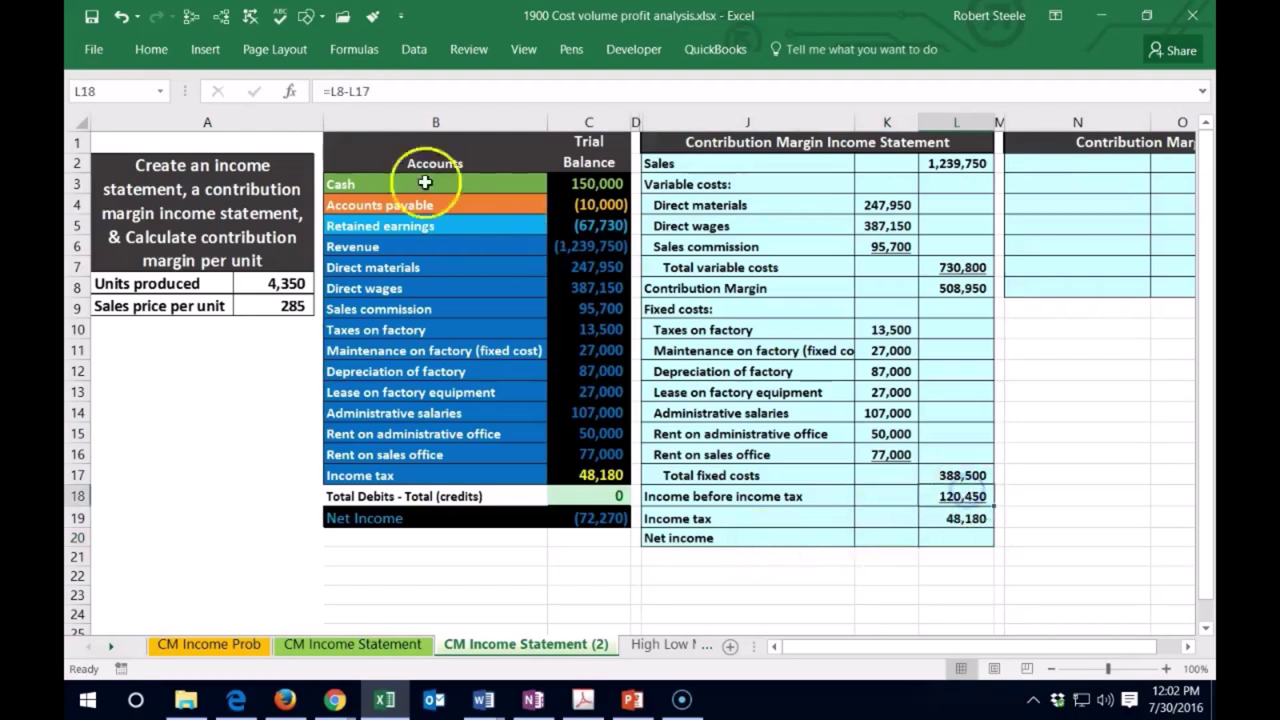
{"action": "left_click", "coordinate": [150, 55]}
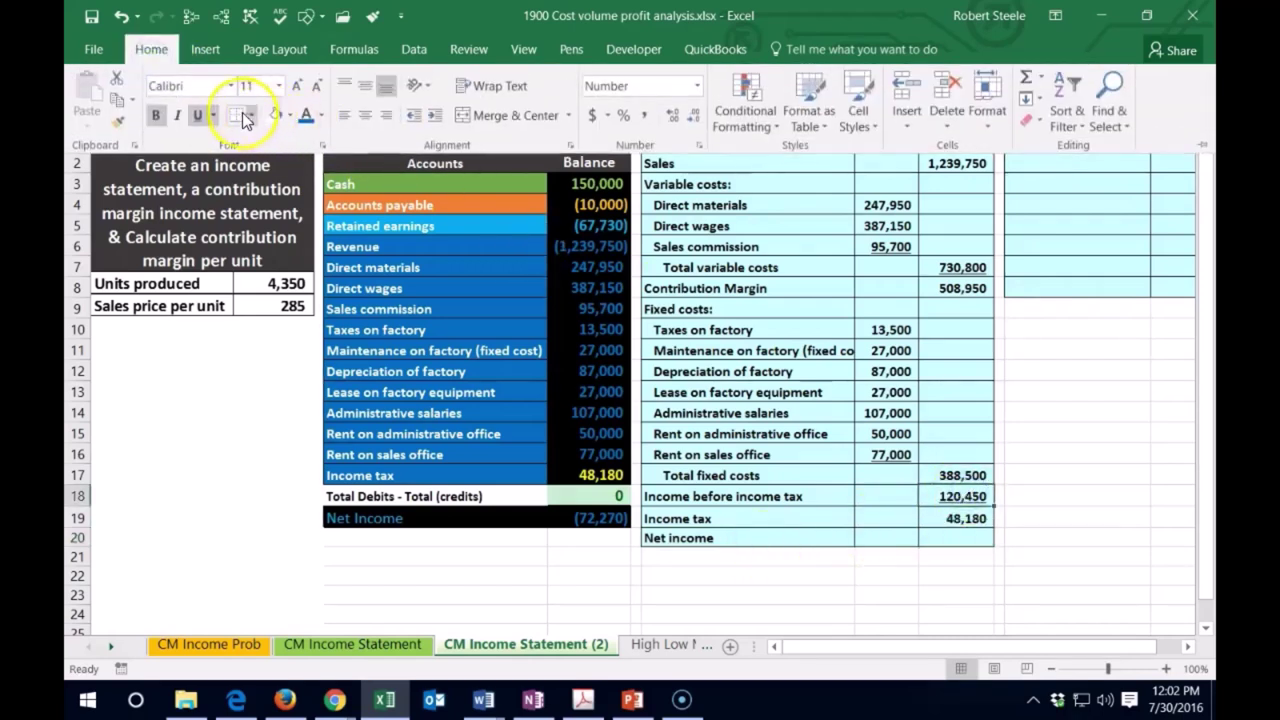
{"action": "left_click", "coordinate": [207, 114]}
{"action": "left_click", "coordinate": [207, 114]}
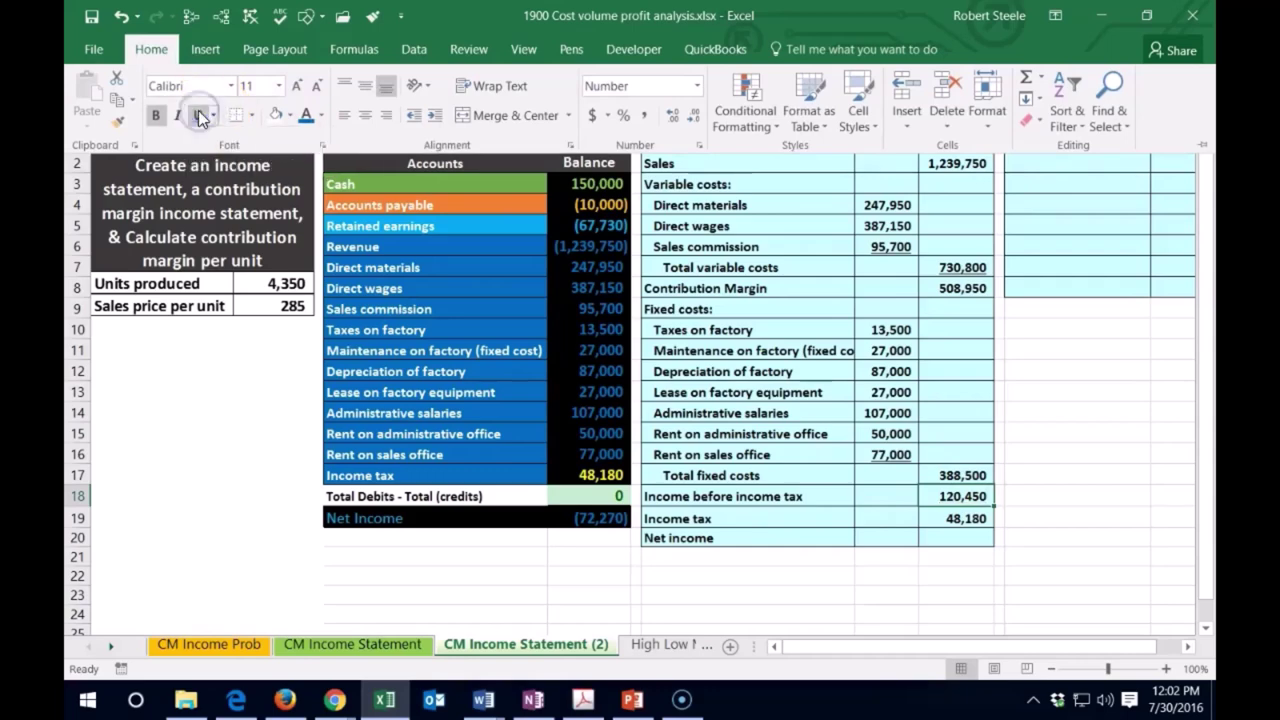
{"action": "left_click", "coordinate": [781, 495]}
- Underline the total fixed costs amount in L17 and the income tax amount in L19
{"action": "left_click", "coordinate": [958, 475]}
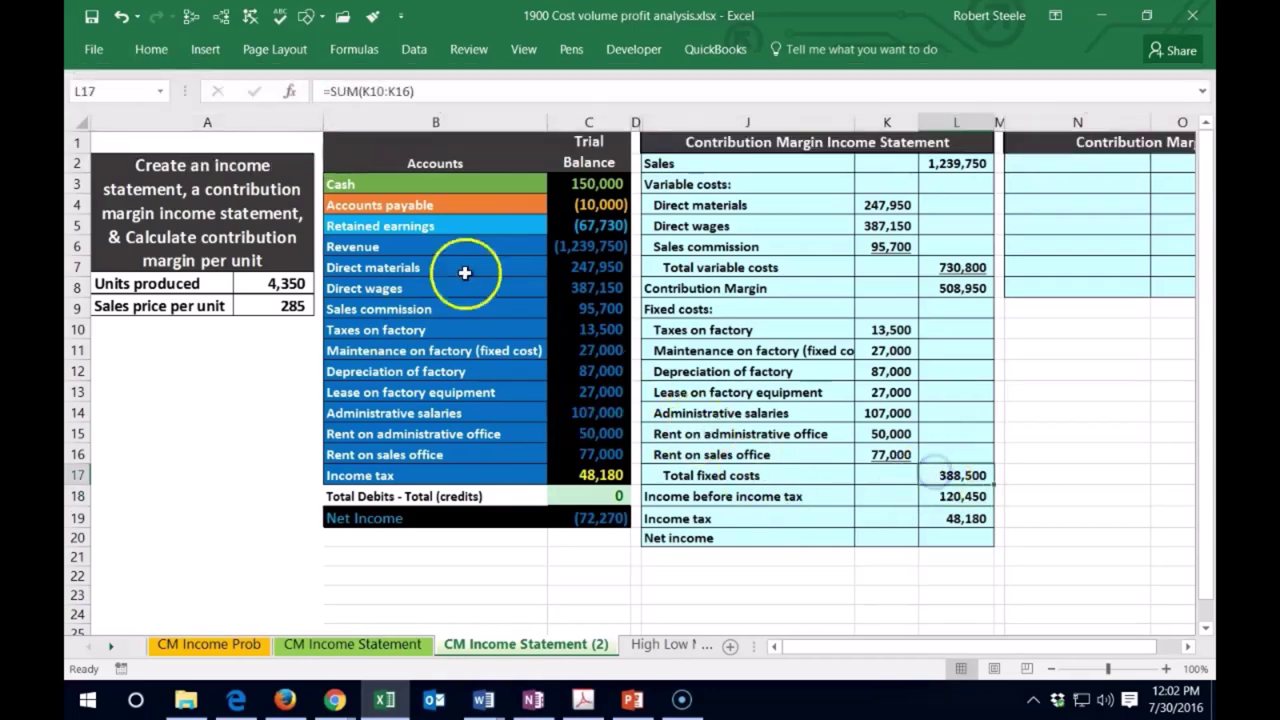
{"action": "left_click", "coordinate": [153, 53]}
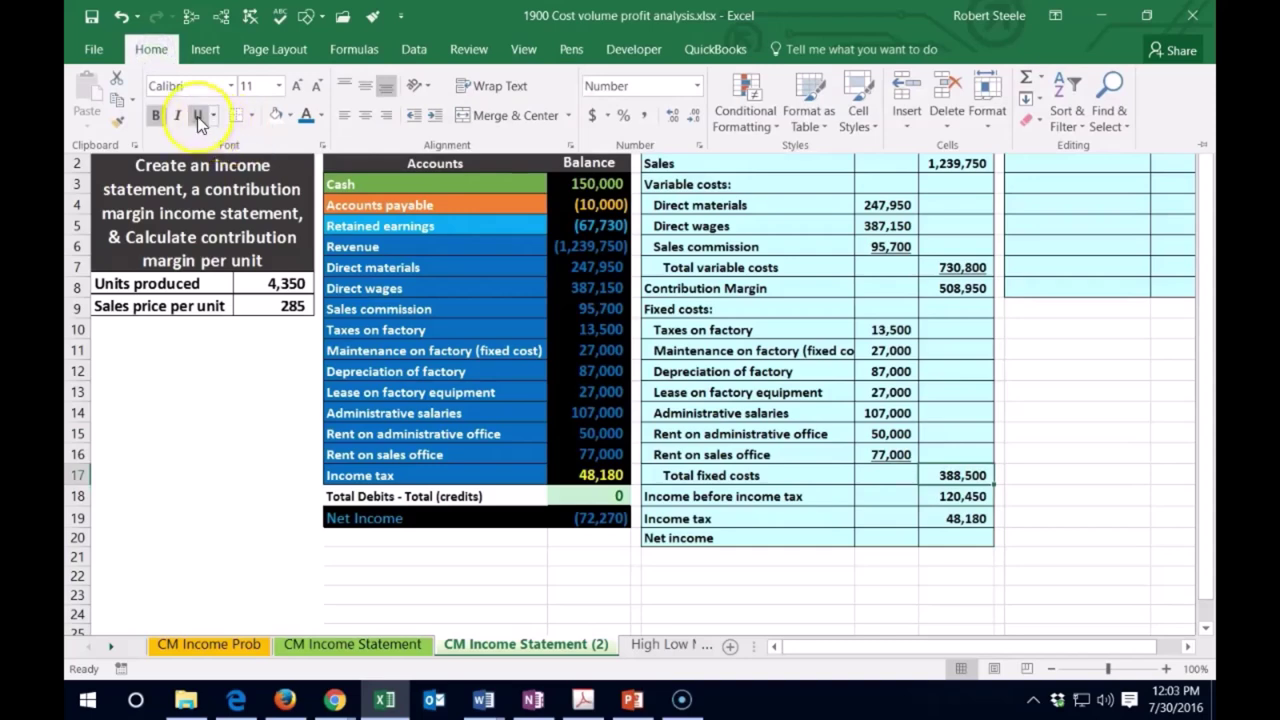
{"action": "left_click", "coordinate": [850, 488]}
{"action": "left_click", "coordinate": [956, 518]}
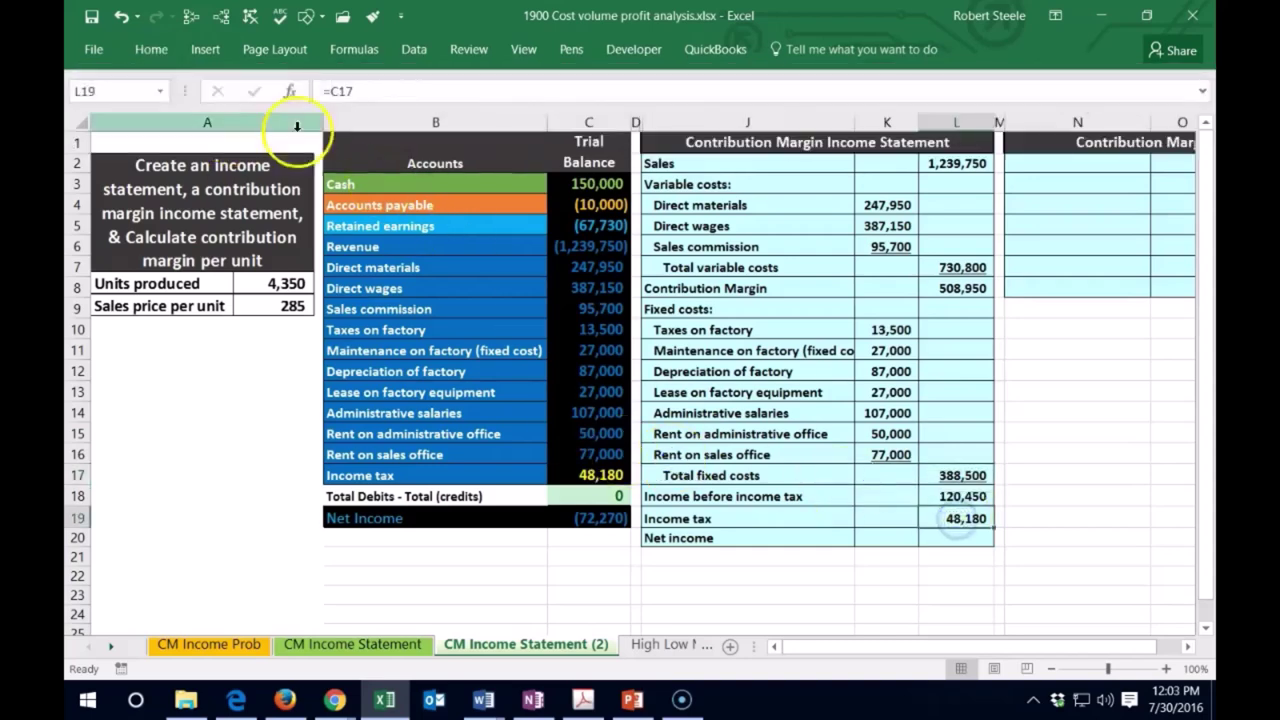
{"action": "left_click", "coordinate": [151, 49]}
{"action": "left_click", "coordinate": [191, 119]}
- Calculate net income in L20 by subtracting income tax from income before income tax with =L18-L19
{"action": "left_click", "coordinate": [957, 538]}
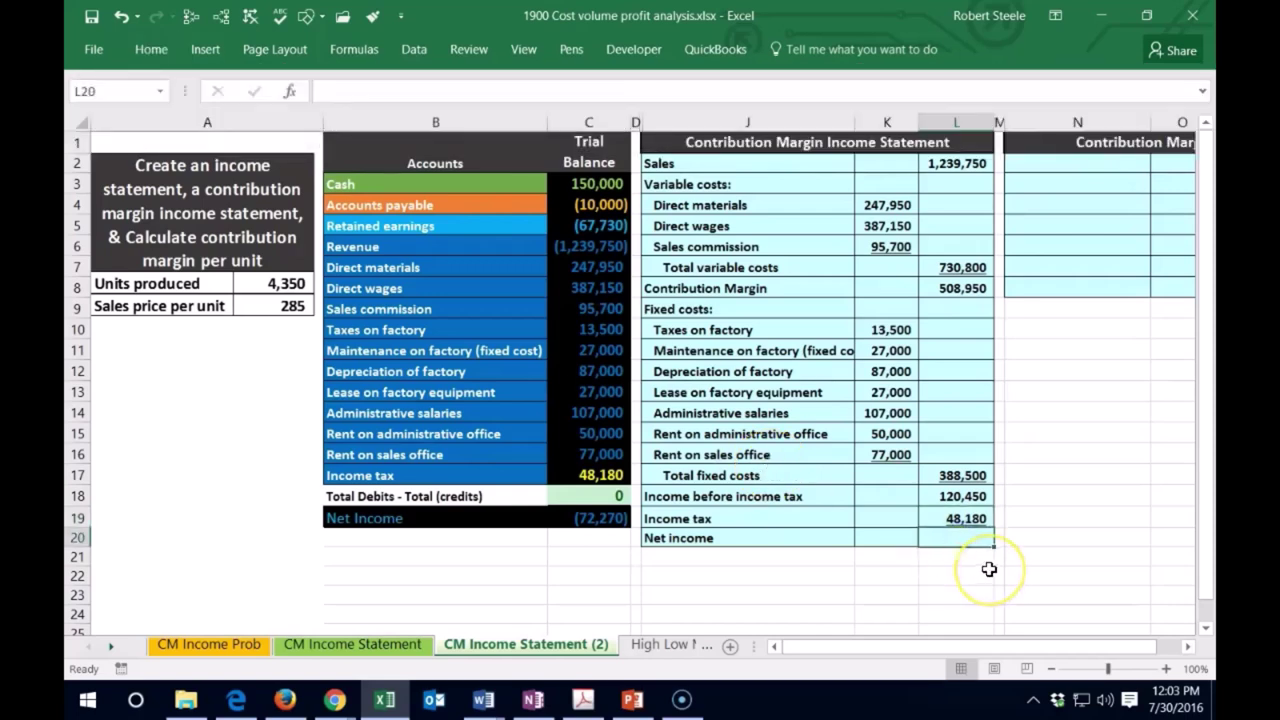
{"action": "type", "text": "="}
{"action": "left_click", "coordinate": [962, 496]}
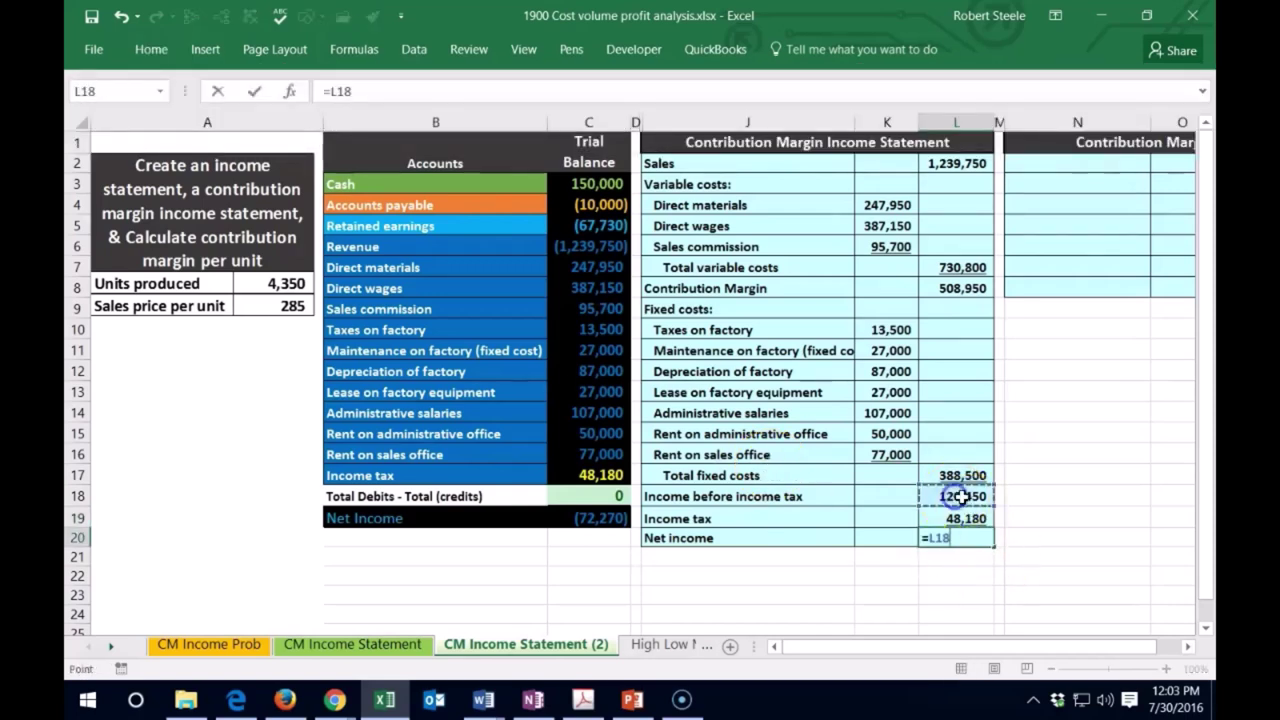
{"action": "type", "text": "-"}
{"action": "left_click", "coordinate": [966, 516]}
{"action": "key", "text": "Return"}
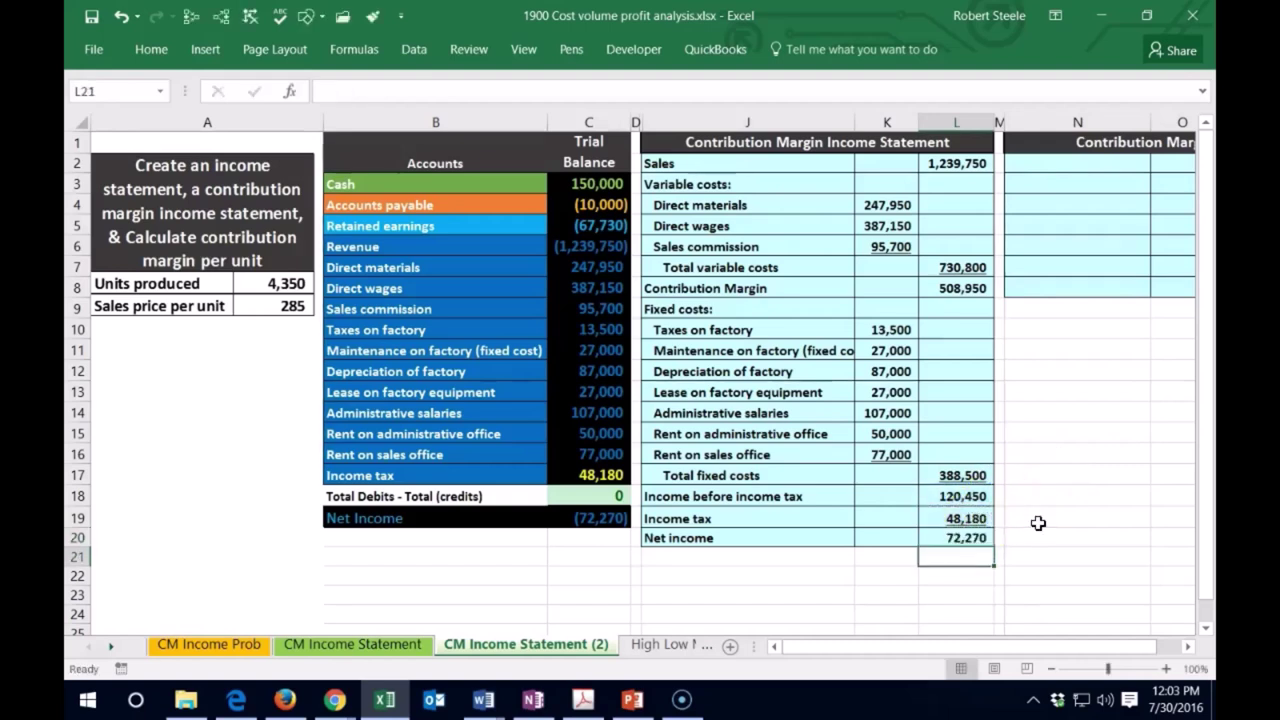
{"action": "left_click", "coordinate": [887, 613]}
- Unhide columns E through I to bring back the regular income statement beside the trial balance
{"action": "left_click", "coordinate": [693, 122]}
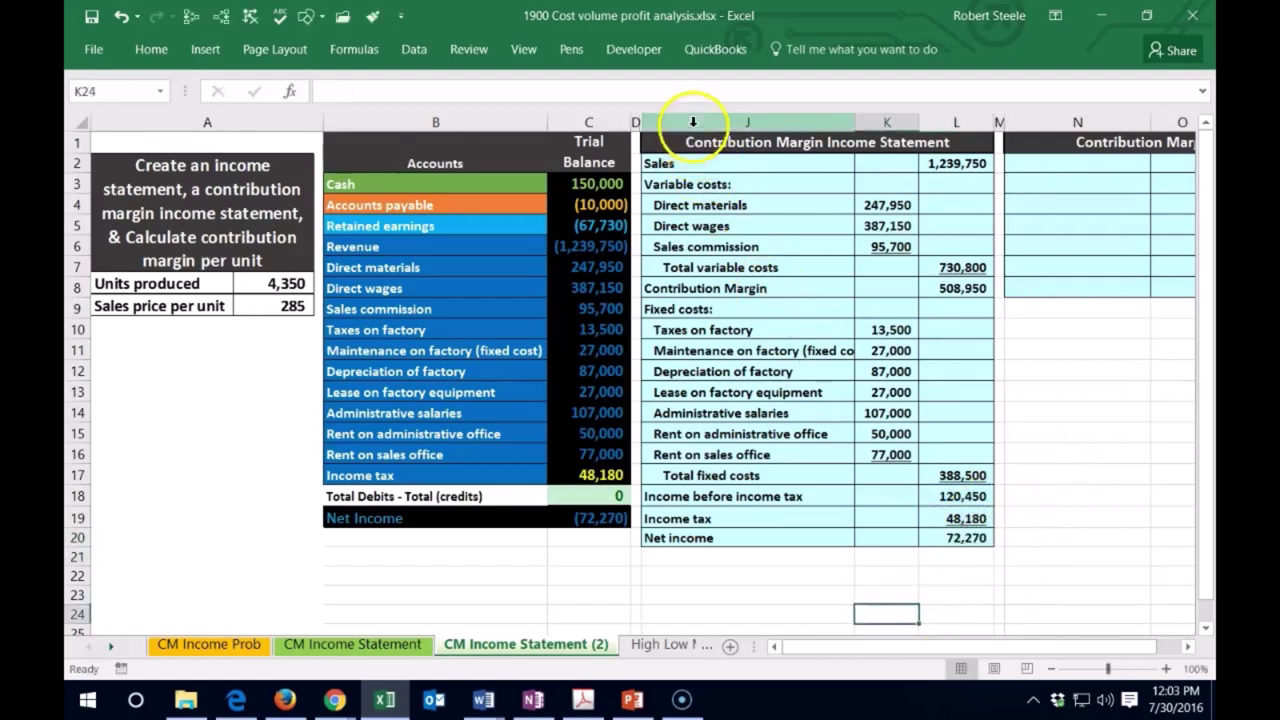
{"action": "left_click_drag", "start_coordinate": [588, 122], "coordinate": [652, 122]}
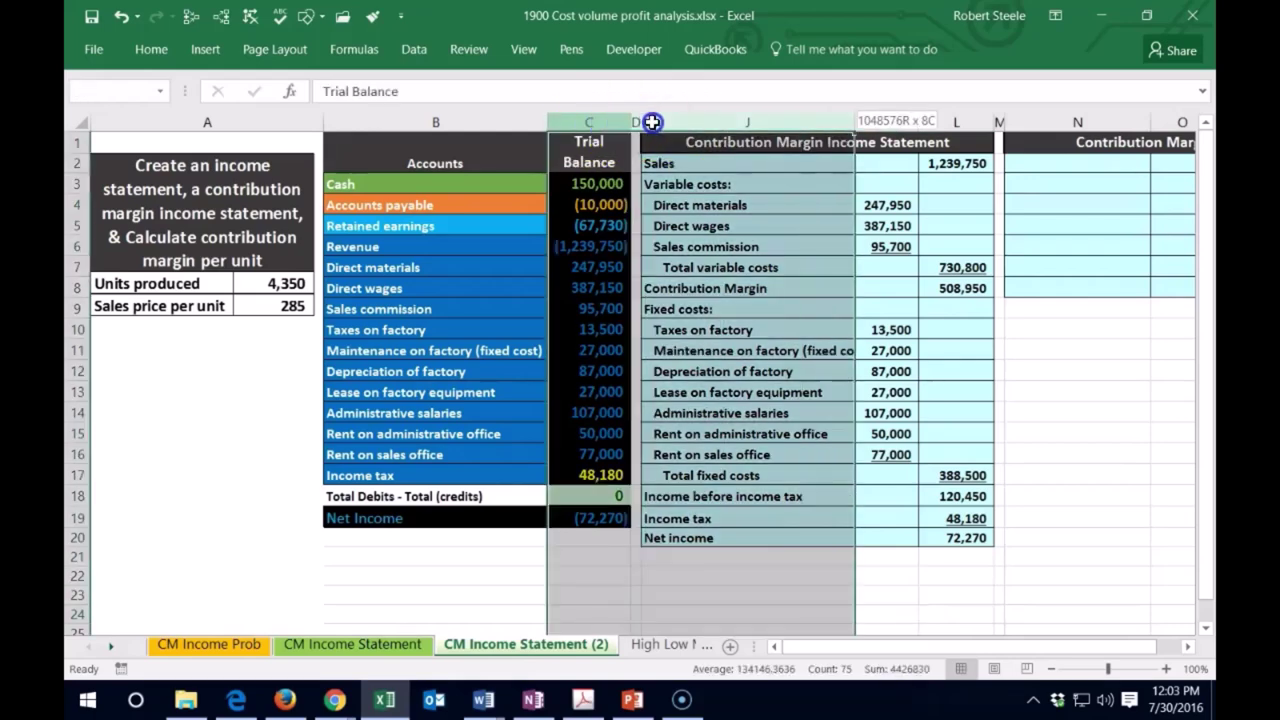
{"action": "right_click", "coordinate": [701, 159]}
{"action": "left_click", "coordinate": [755, 446]}
{"action": "left_click", "coordinate": [740, 438]}
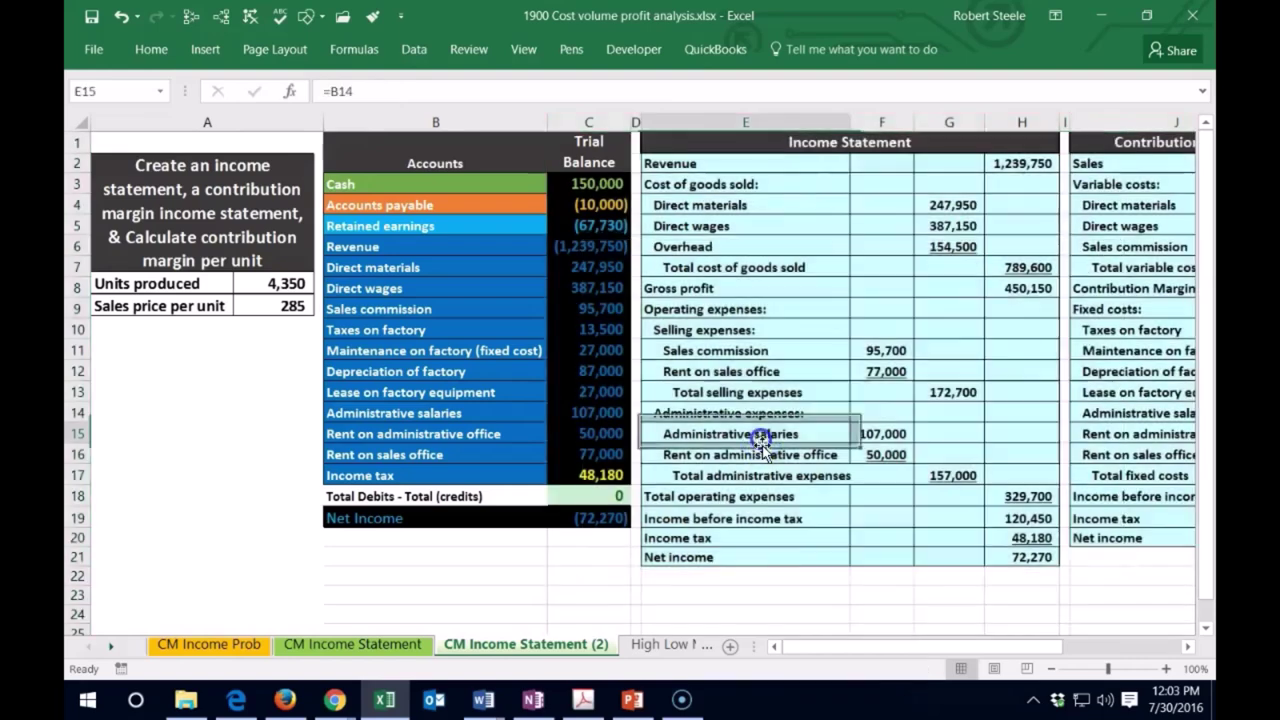
- Compare the regular income statement with the contribution margin income statement, including the total cost of goods sold formula
{"action": "key", "text": "Right"}
{"action": "key", "text": "Right"}
{"action": "key", "text": "Right"}
{"action": "key", "text": "Right"}
{"action": "key", "text": "Right"}
{"action": "key", "text": "Right"}
{"action": "key", "text": "Right"}
{"action": "key", "text": "Right"}
{"action": "key", "text": "Right"}
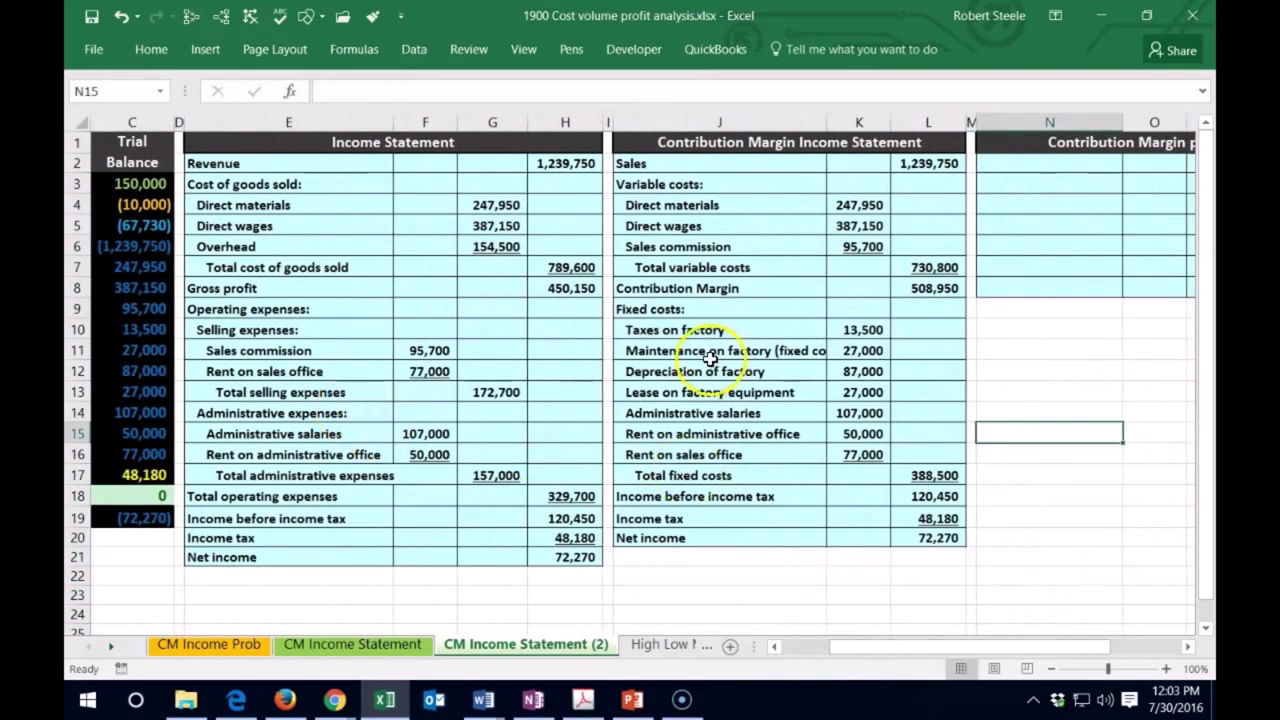
{"action": "left_click", "coordinate": [707, 582]}
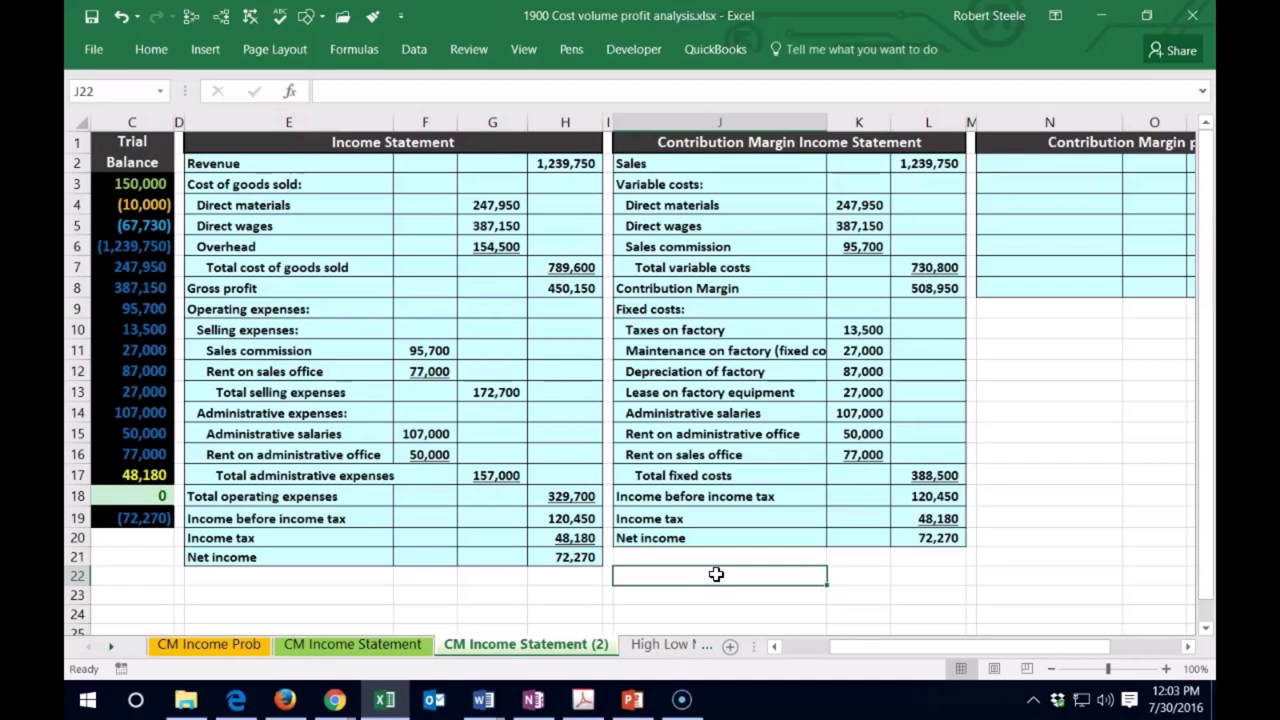
{"action": "left_click", "coordinate": [574, 268]}
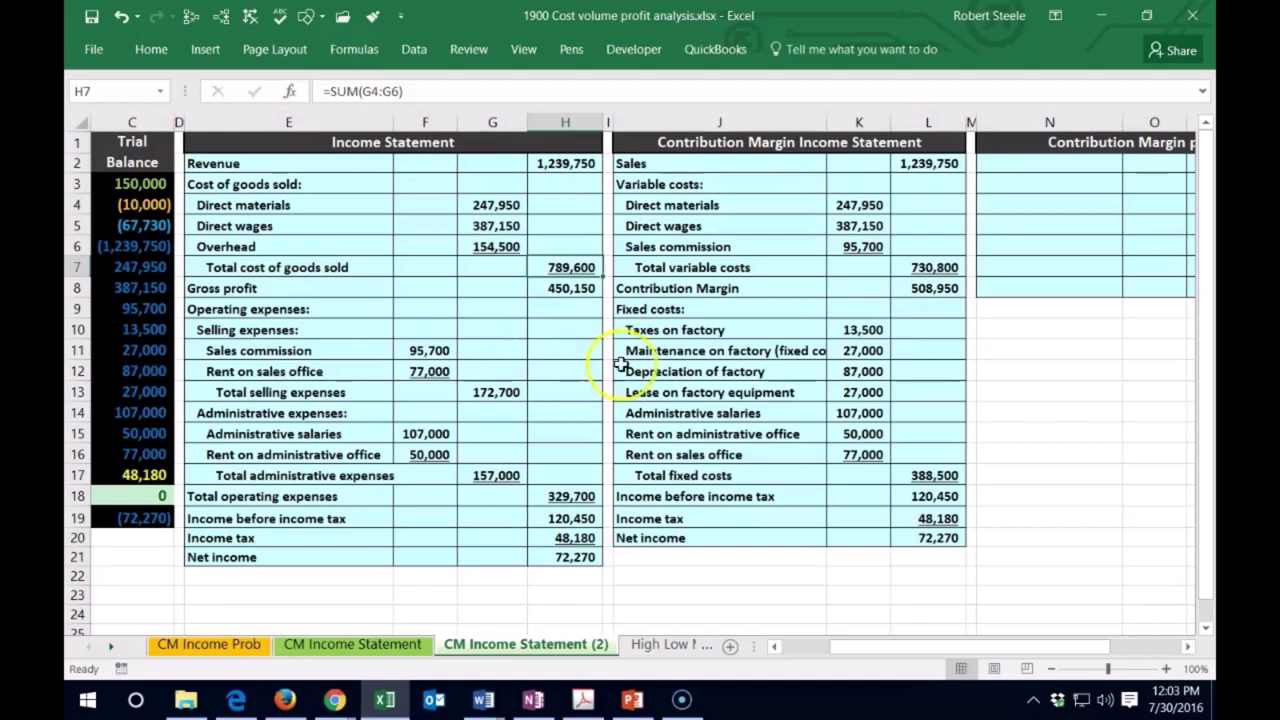
{"action": "left_click", "coordinate": [1050, 322]}
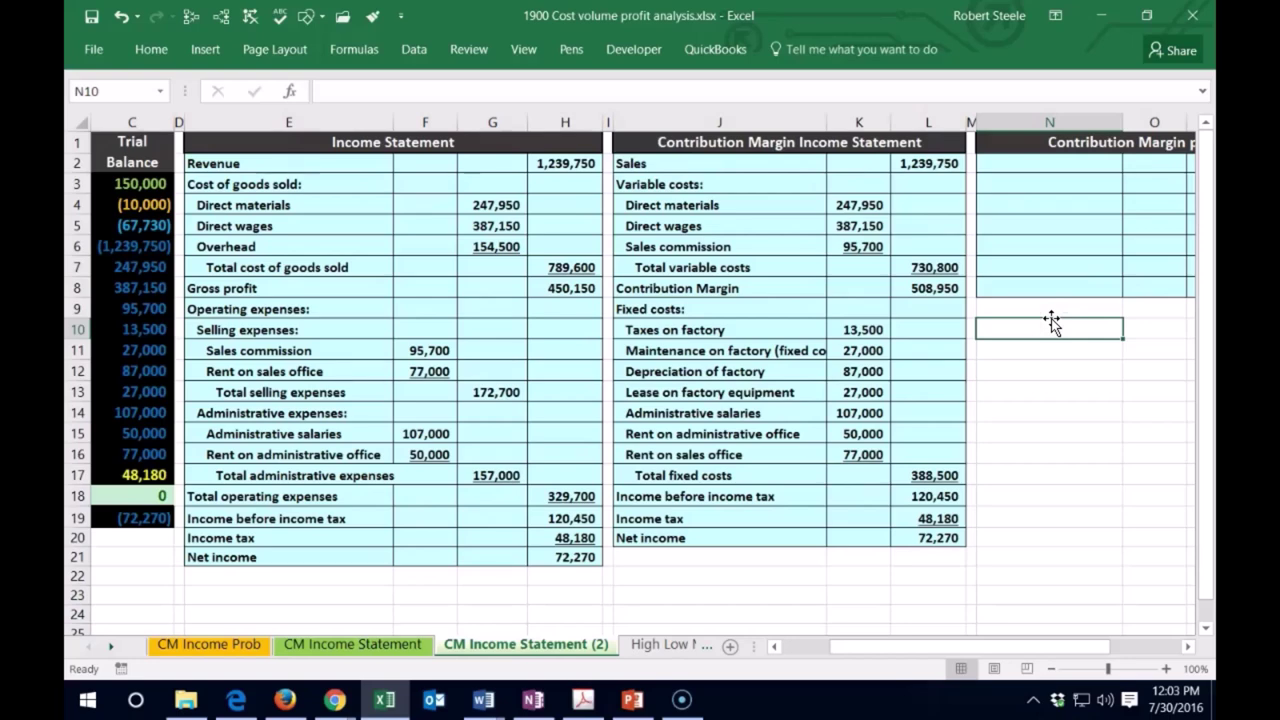
- Label the first row of the Contribution Margin per unit table as Sales in N2
{"action": "key", "text": "Right"}
{"action": "key", "text": "Right"}
{"action": "key", "text": "Right"}
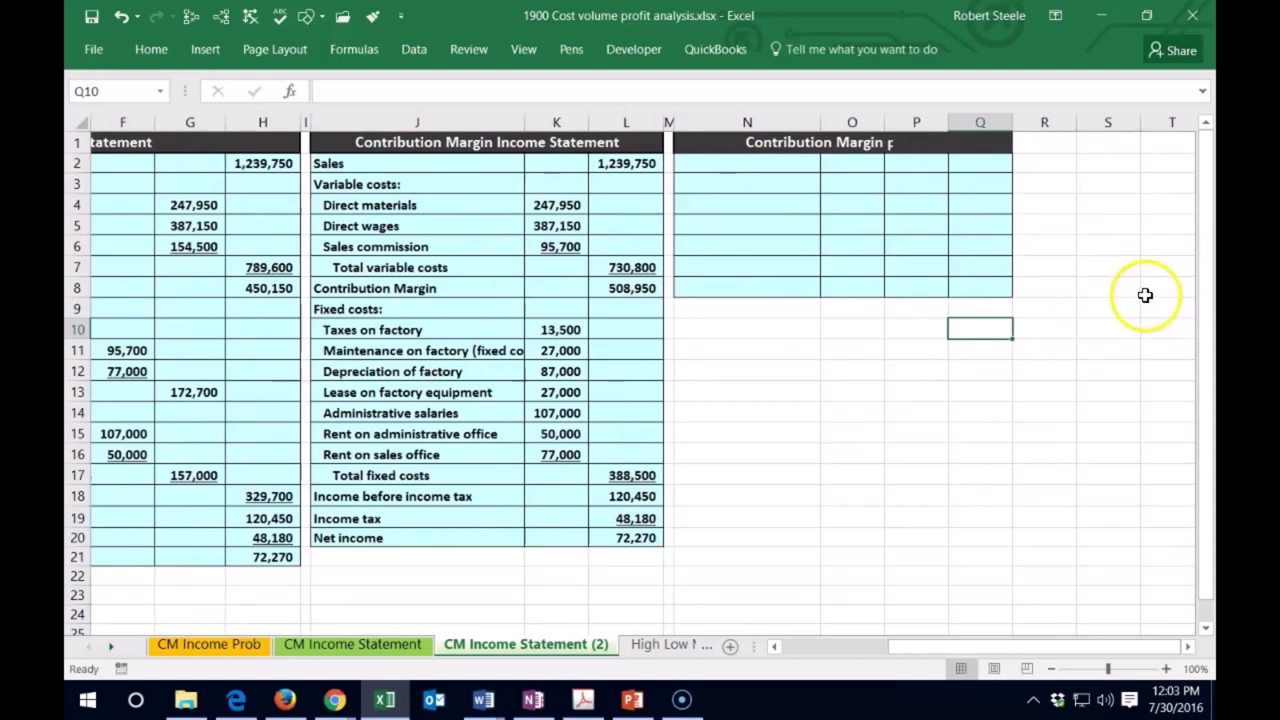
{"action": "left_click", "coordinate": [711, 157]}
{"action": "left_click_drag", "start_coordinate": [723, 140], "coordinate": [999, 125]}
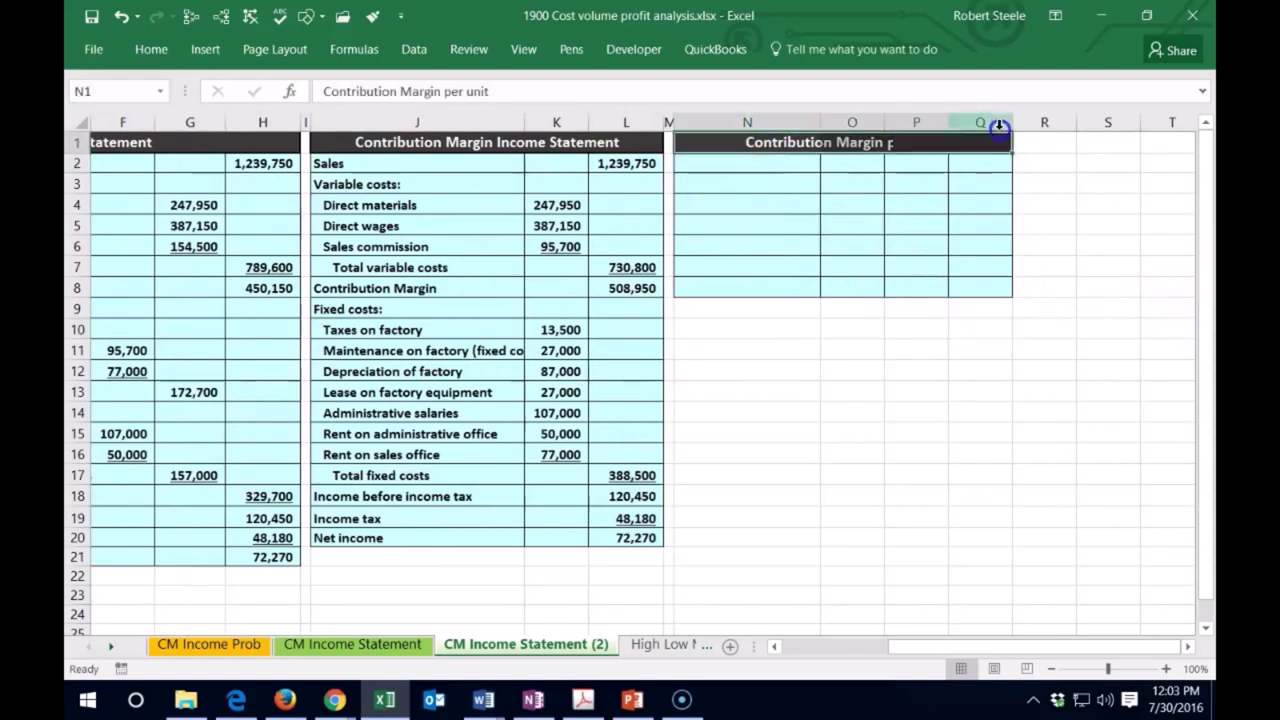
{"action": "left_click", "coordinate": [931, 262]}
{"action": "left_click", "coordinate": [746, 168]}
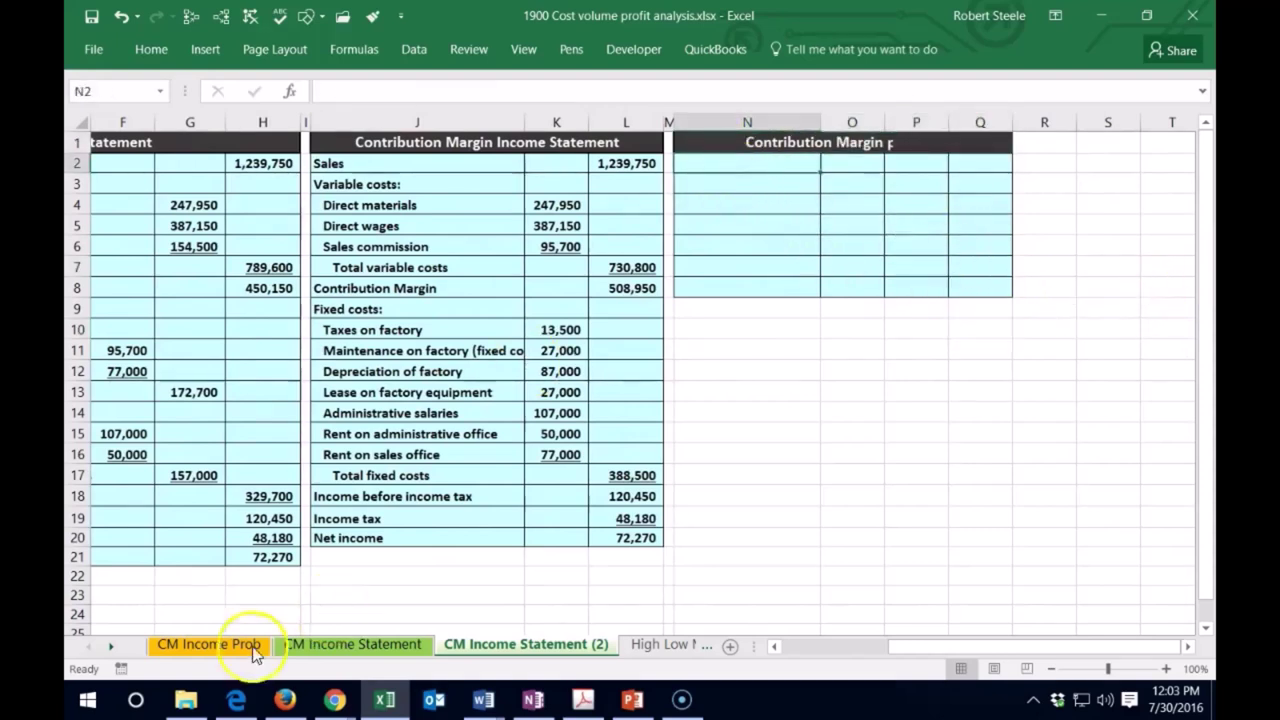
{"action": "left_click", "coordinate": [109, 646]}
{"action": "left_click", "coordinate": [728, 180]}
{"action": "left_click", "coordinate": [723, 163]}
{"action": "type", "text": "Sales"}
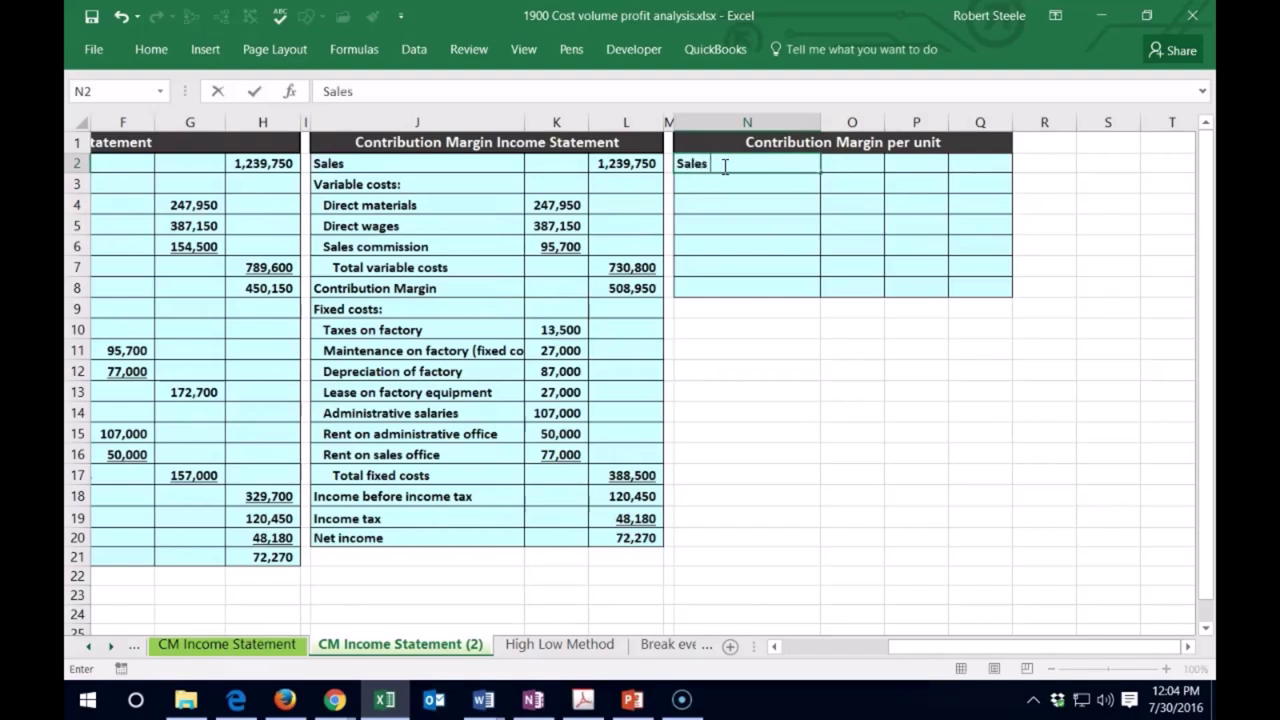
{"action": "key", "text": "Tab"}
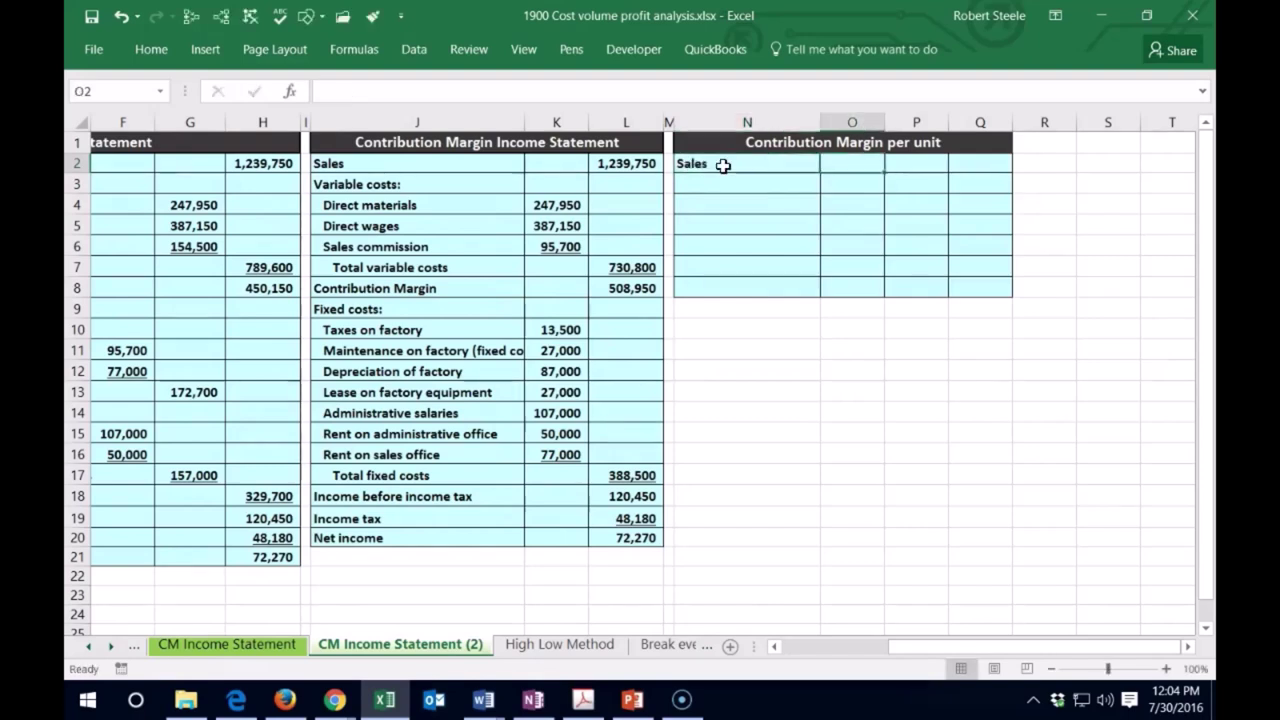
- Look up the given sales price per unit beside the trial balance and enter 285 in P2 for the Sales row
{"action": "key", "text": "Tab"}
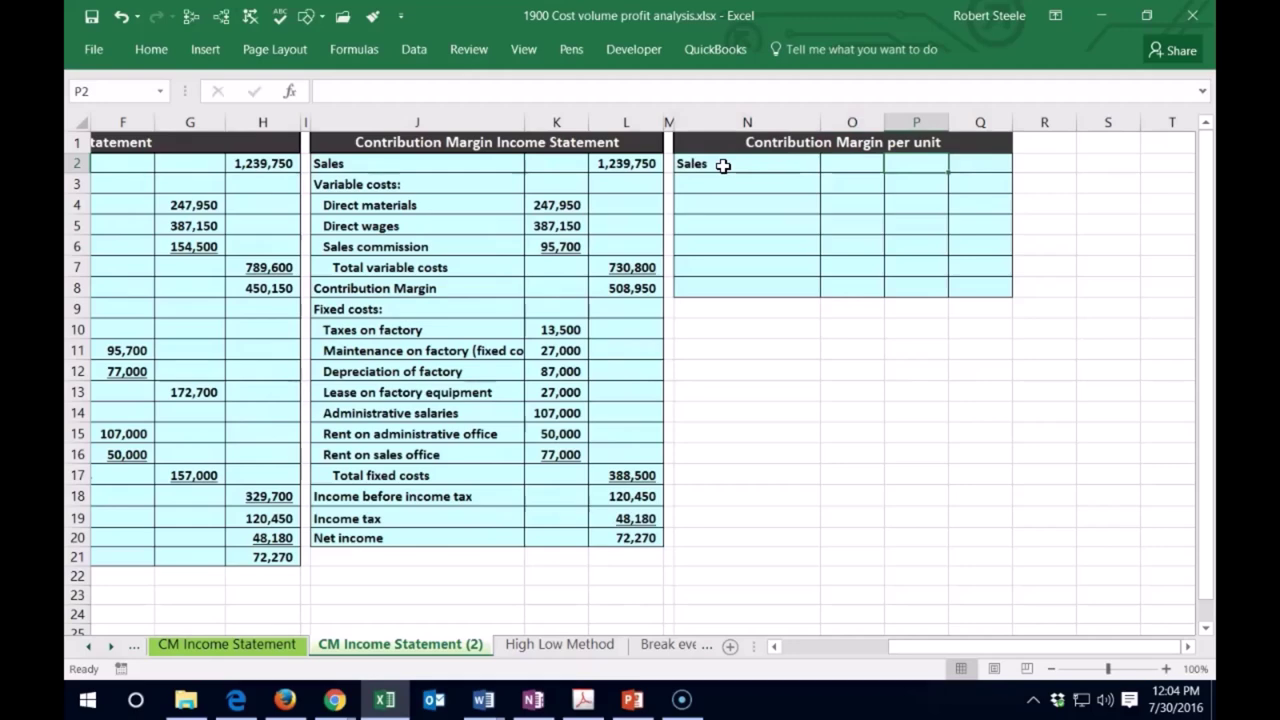
{"action": "left_click", "coordinate": [924, 652]}
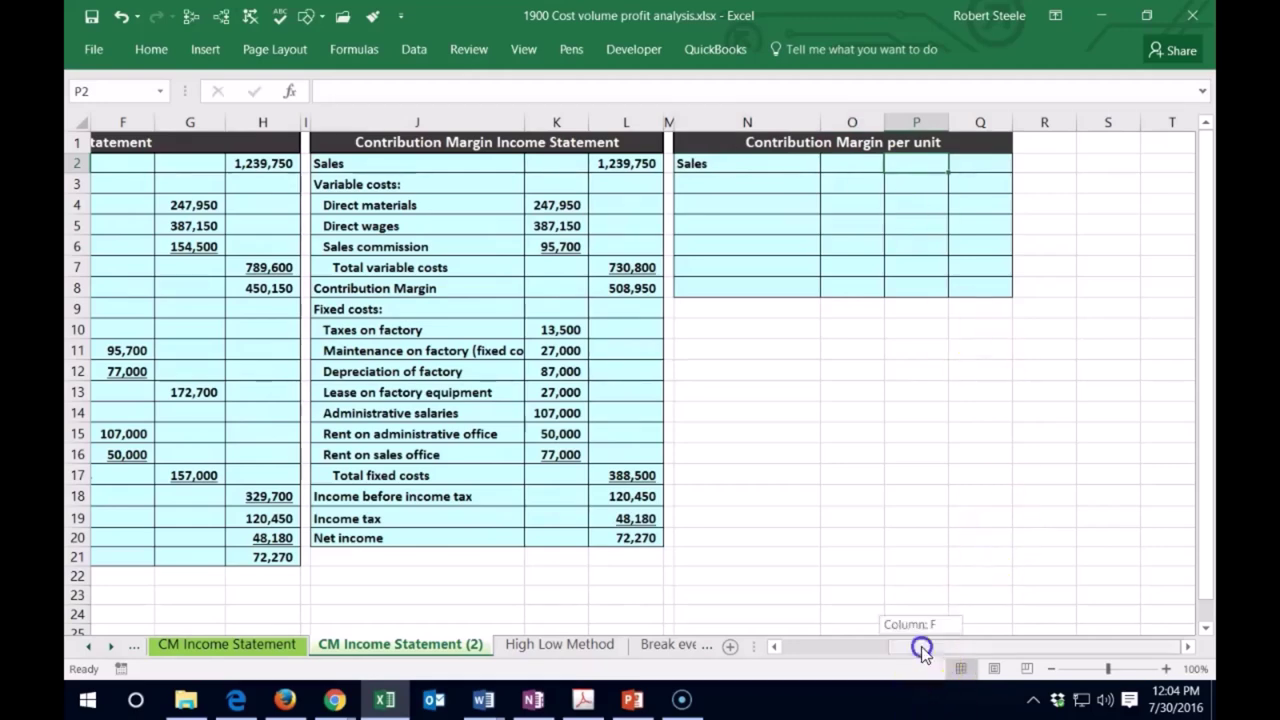
{"action": "left_click_drag", "start_coordinate": [924, 655], "coordinate": [737, 651]}
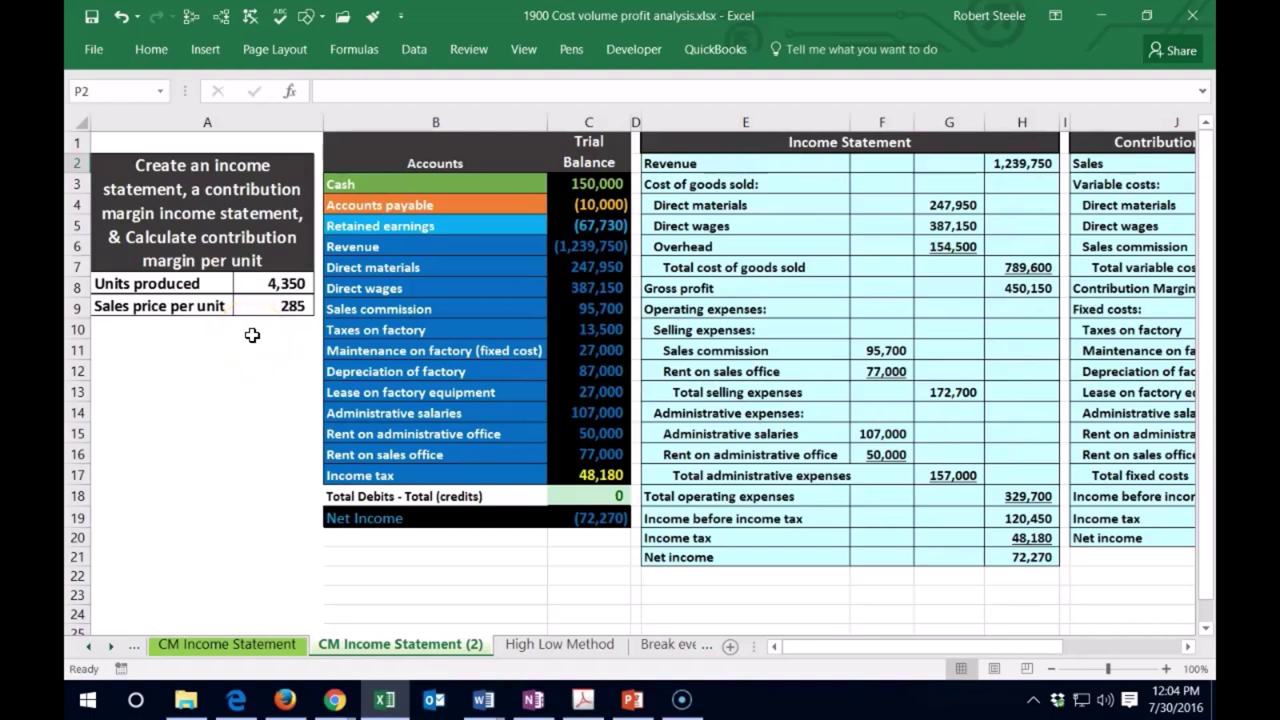
{"action": "left_click", "coordinate": [808, 245]}
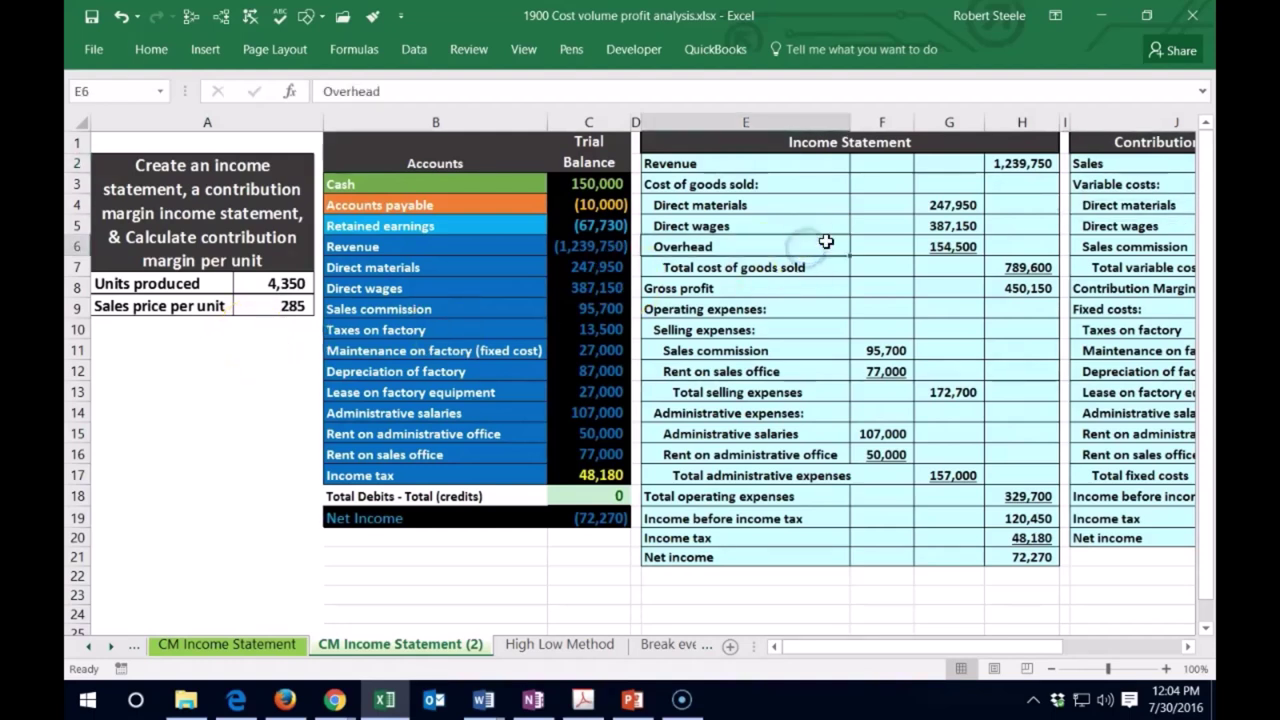
{"action": "key", "text": "Right"}
{"action": "key", "text": "Right"}
{"action": "key", "text": "Right"}
{"action": "key", "text": "Right"}
{"action": "key", "text": "Right"}
{"action": "key", "text": "Right"}
{"action": "key", "text": "Right"}
{"action": "key", "text": "Right"}
{"action": "key", "text": "Right"}
{"action": "key", "text": "Right"}
{"action": "key", "text": "Right"}
{"action": "key", "text": "Up"}
{"action": "key", "text": "Up"}
{"action": "key", "text": "Up"}
{"action": "key", "text": "Up"}
{"action": "key", "text": "Right"}
{"action": "key", "text": "Left"}
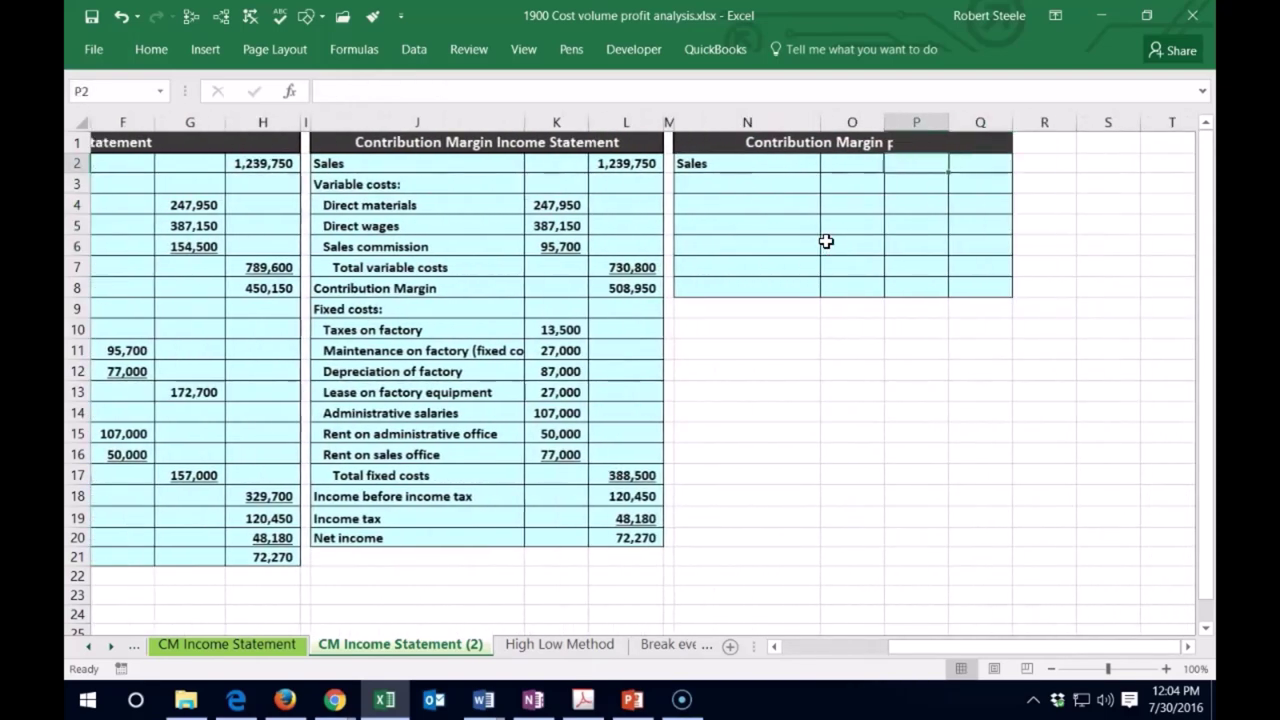
{"action": "type", "text": "285"}
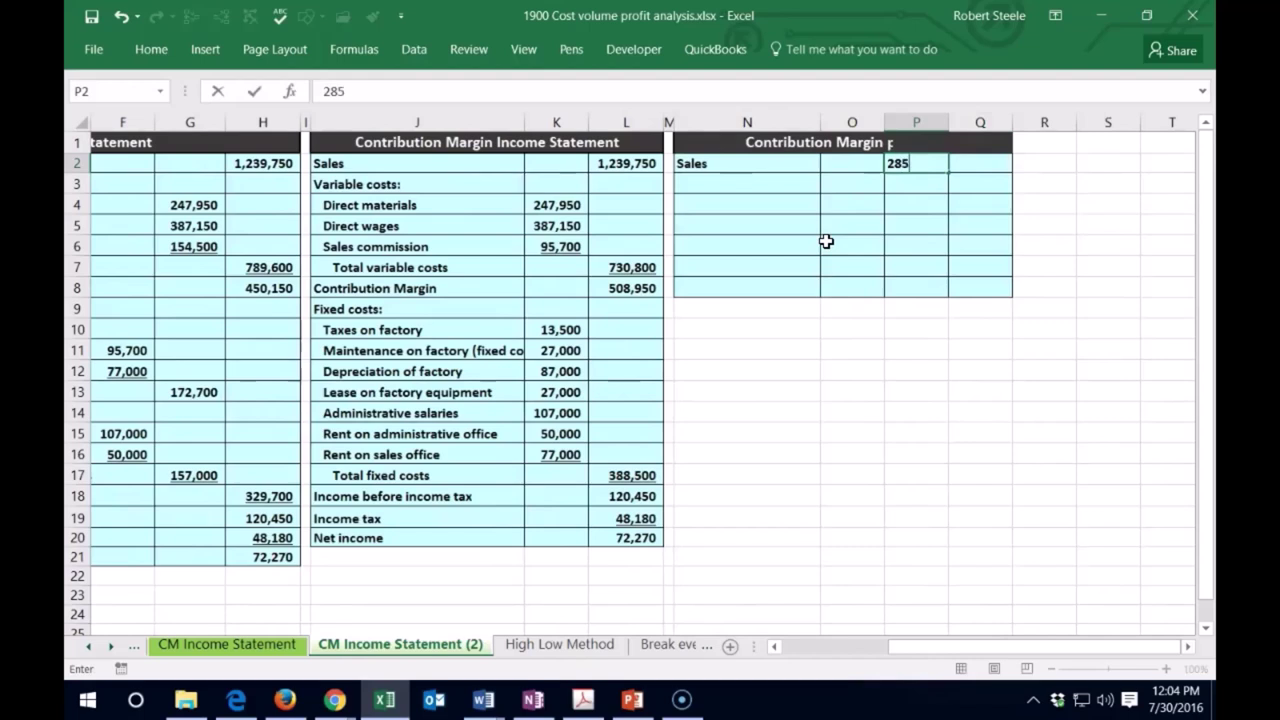
{"action": "key", "text": "Return"}
- Add the heading "Variable cost per unit:" in N3 below Sales
{"action": "key", "text": "Left"}
{"action": "key", "text": "Left"}
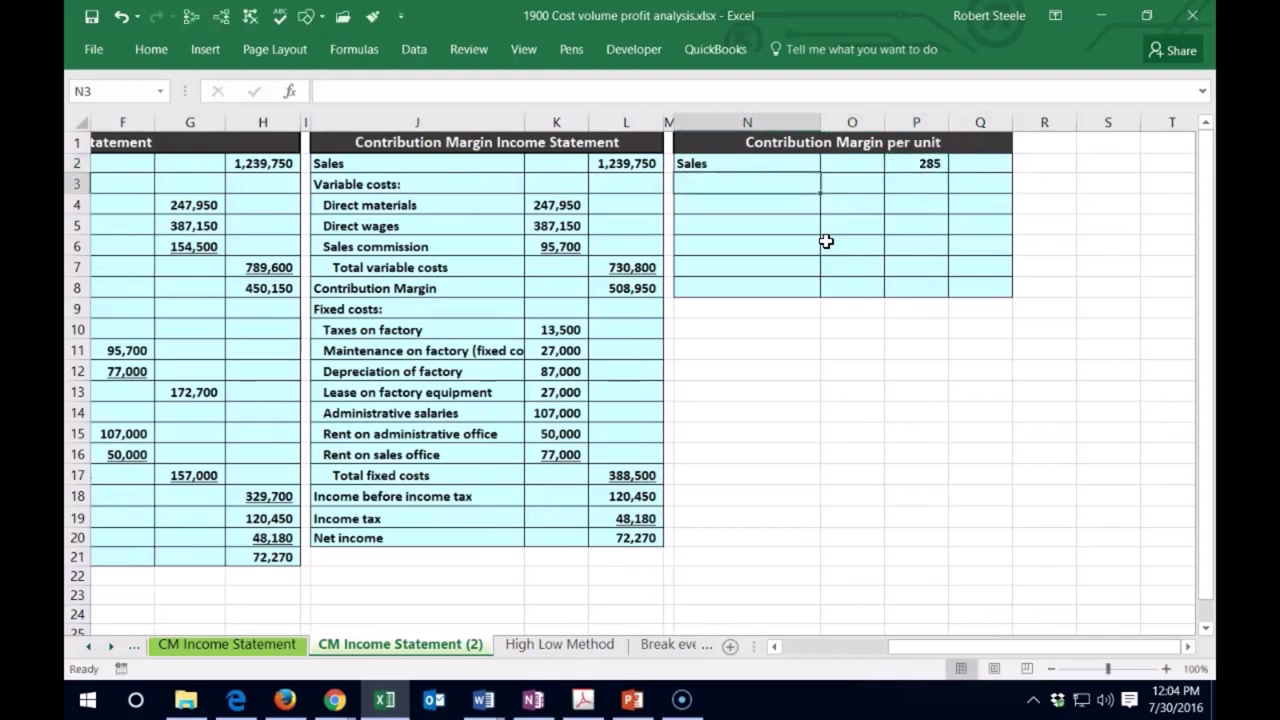
{"action": "type", "text": "Variable cost per unit:"}
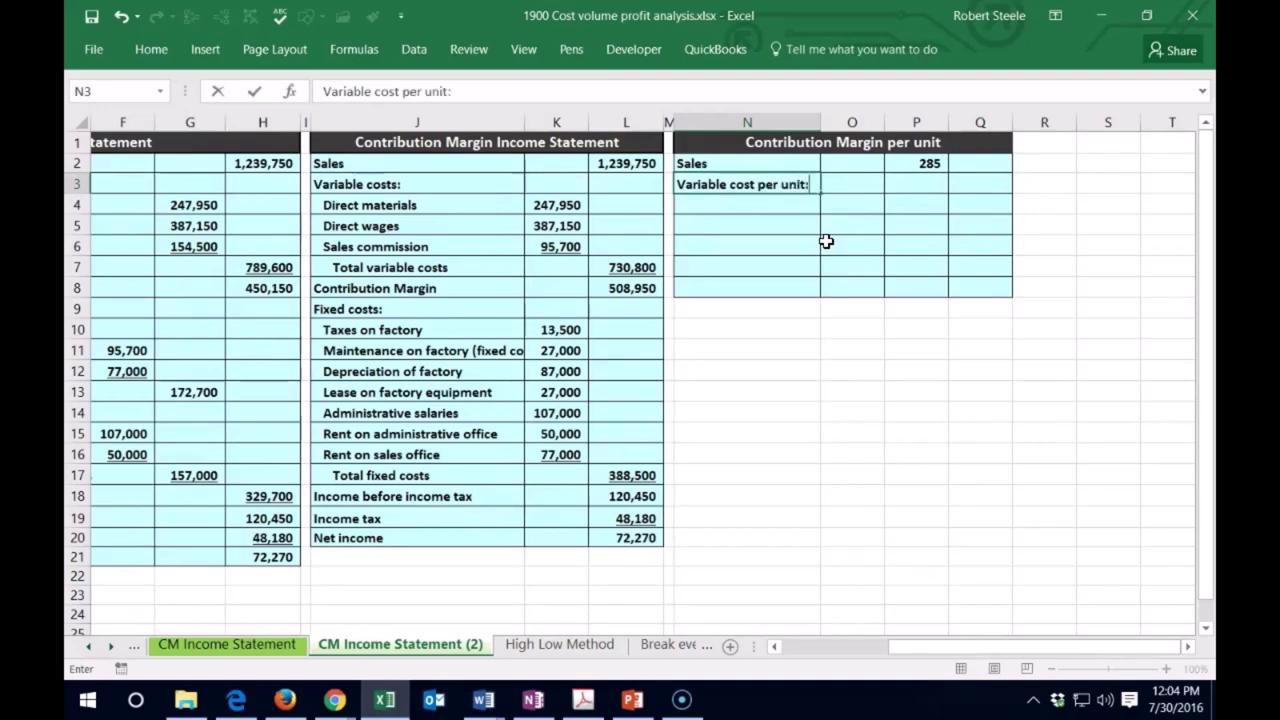
{"action": "key", "text": "Return"}
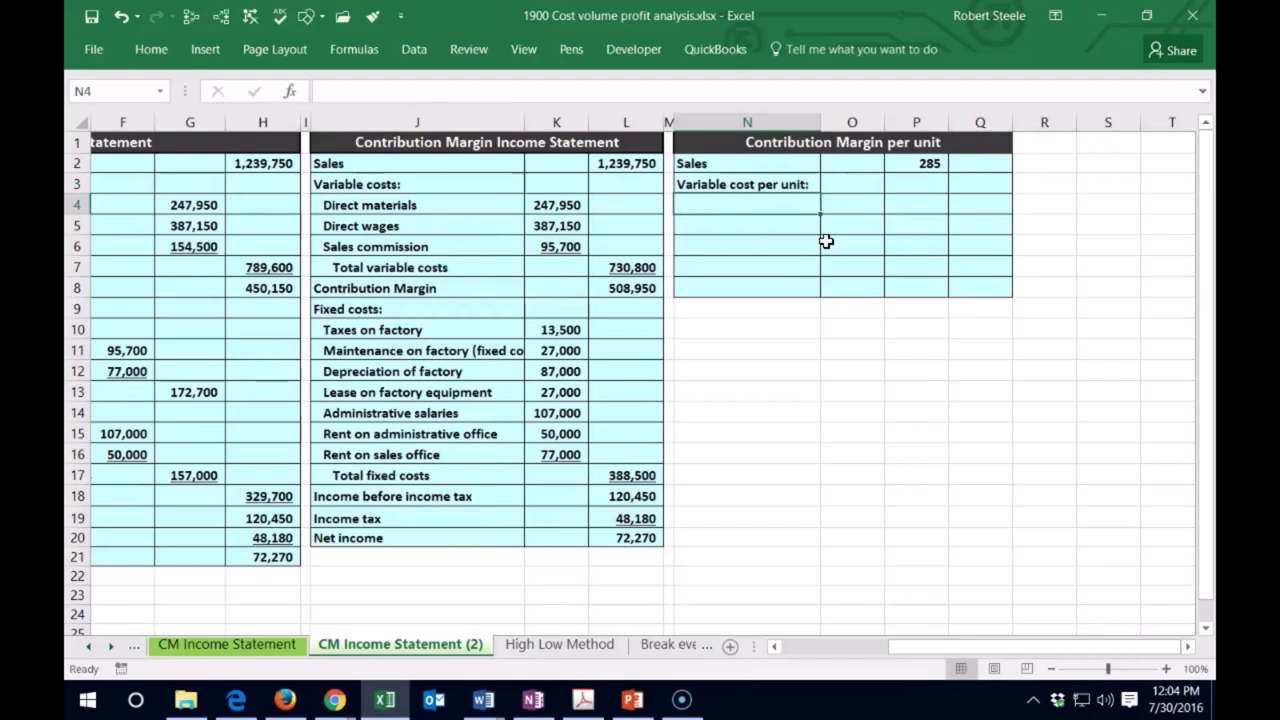
- Review the direct materials cost in the contribution margin income statement and look up the units produced beside the trial balance
{"action": "key", "text": "Left"}
{"action": "key", "text": "Left"}
{"action": "key", "text": "Left"}
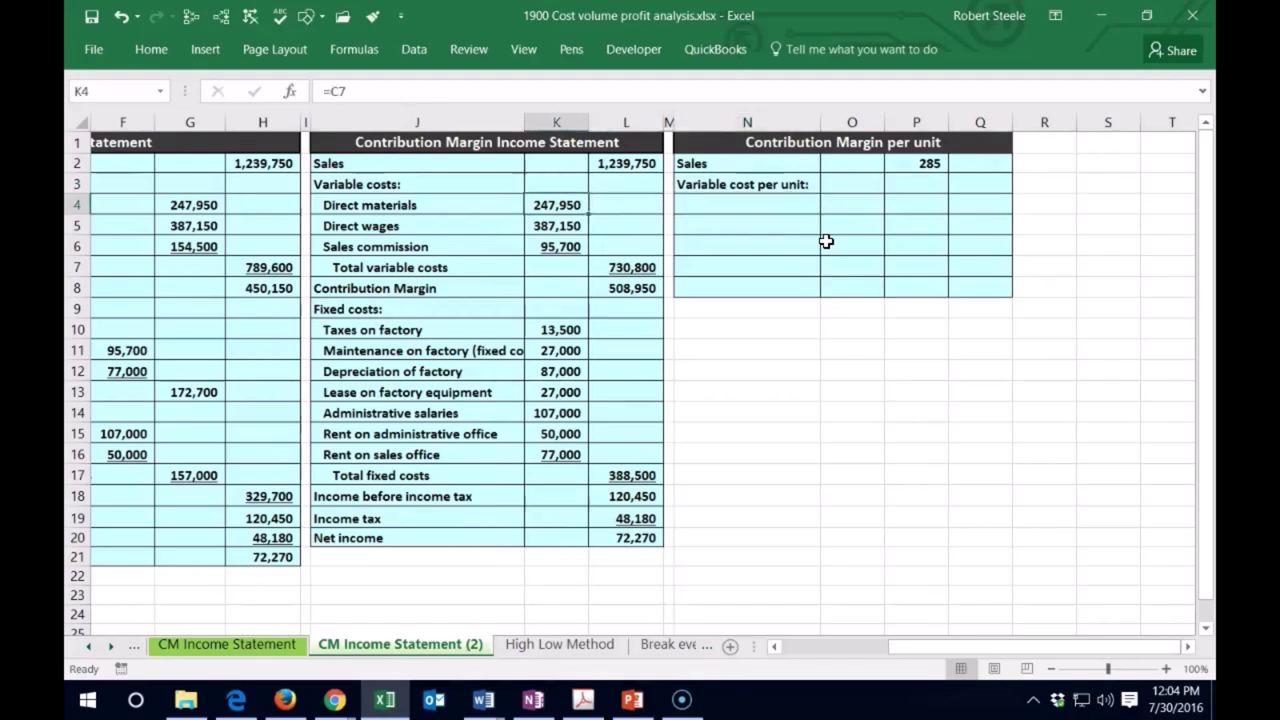
{"action": "key", "text": "Right"}
{"action": "key", "text": "Right"}
{"action": "key", "text": "Right"}
{"action": "key", "text": "Right"}
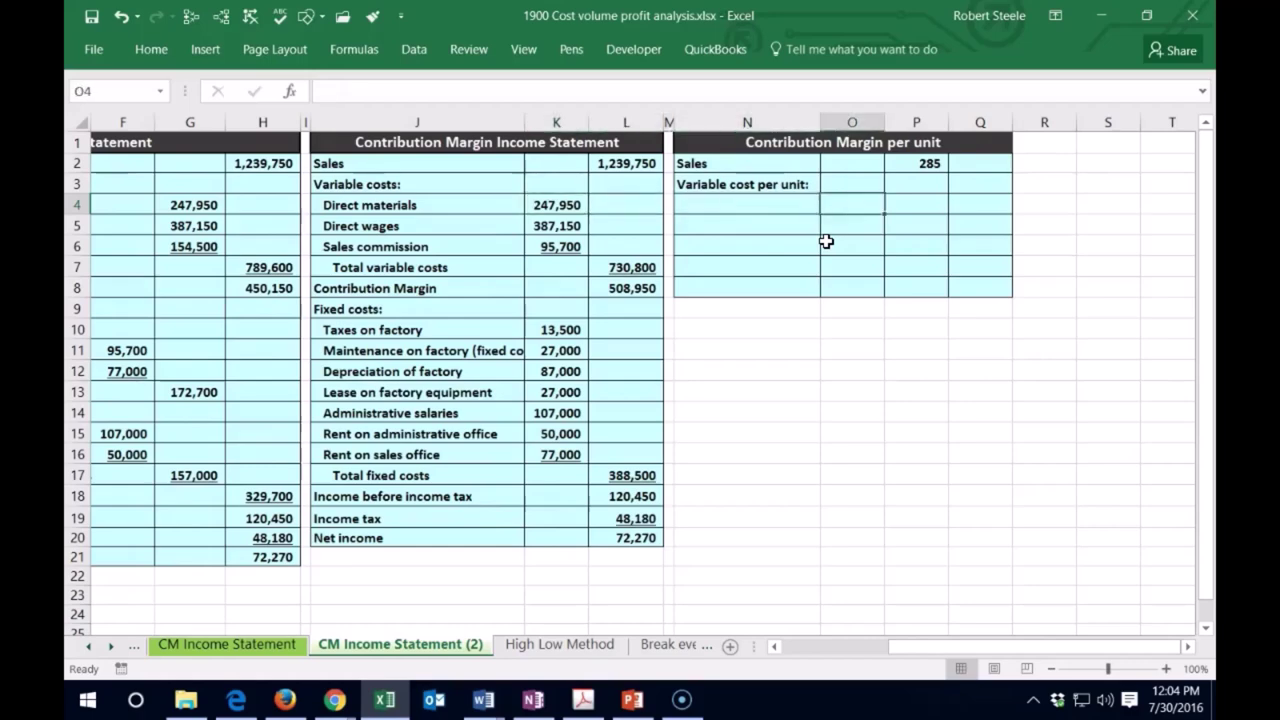
{"action": "left_click_drag", "start_coordinate": [909, 649], "coordinate": [768, 660]}
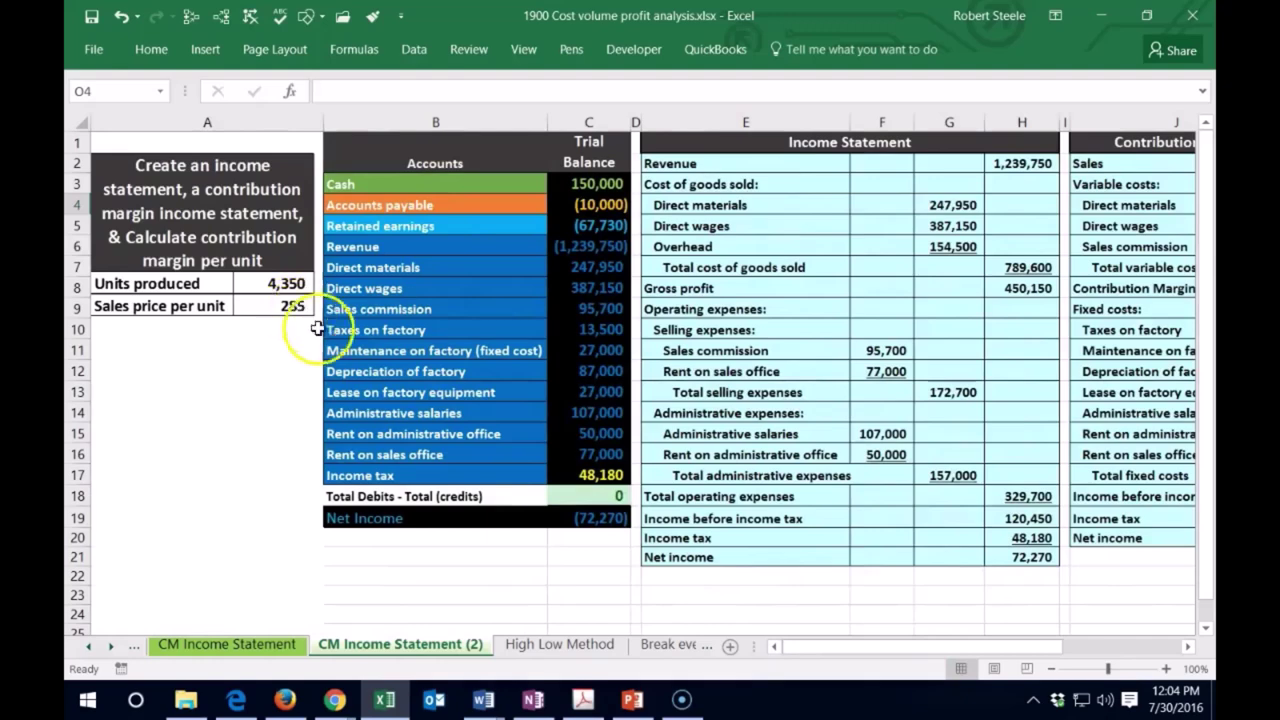
{"action": "left_click_drag", "start_coordinate": [976, 652], "coordinate": [1070, 650]}
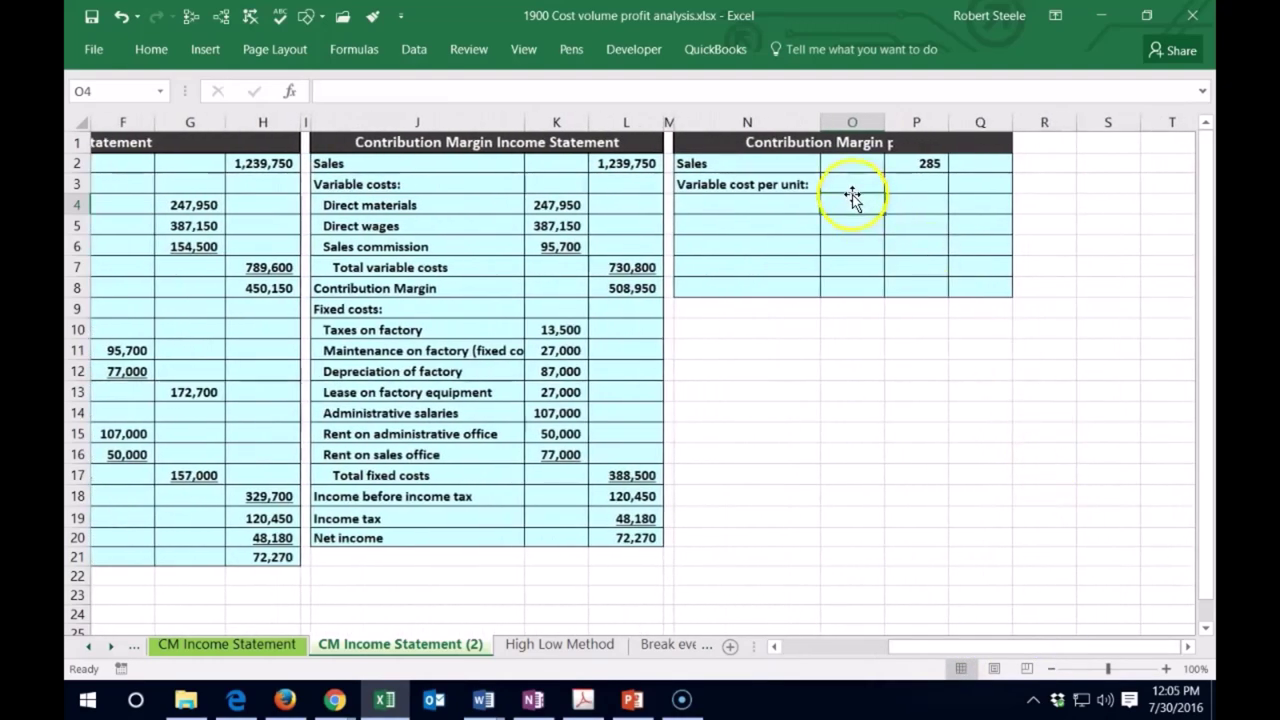
- Link N4 to the Direct materials label in J4 and indent it one level
{"action": "left_click", "coordinate": [746, 200]}
{"action": "type", "text": "+"}
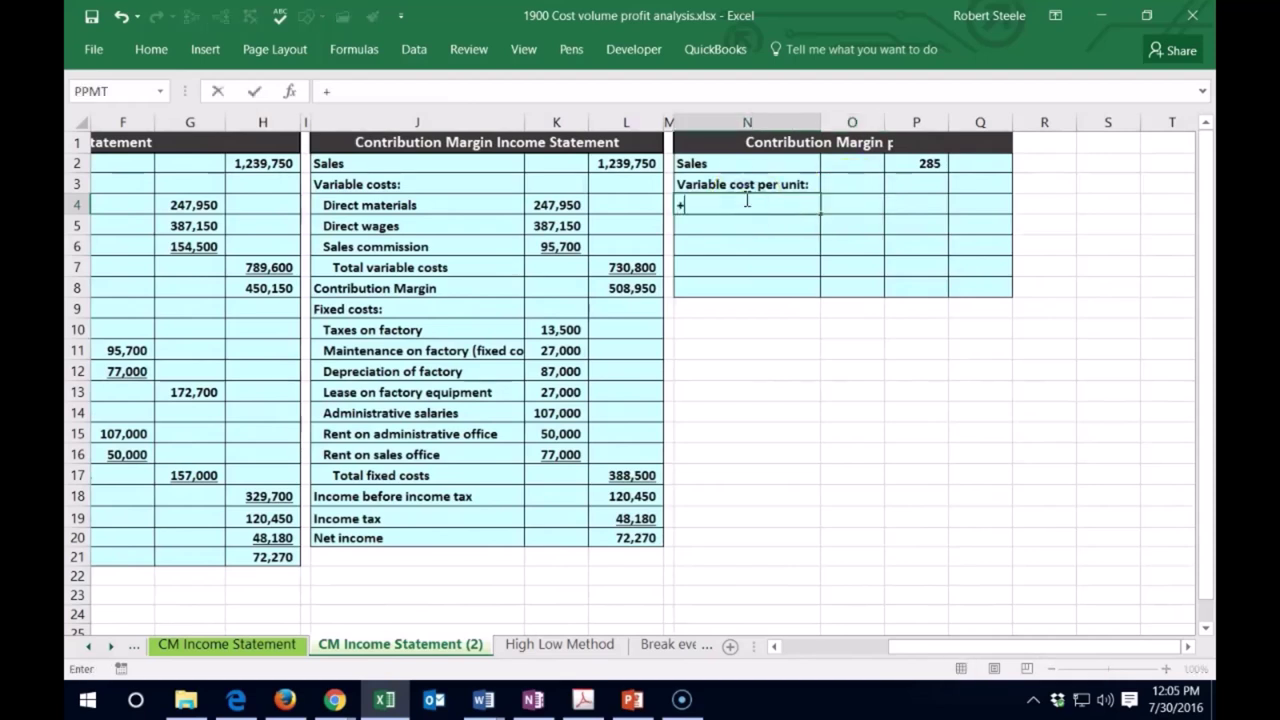
{"action": "key", "text": "Left"}
{"action": "key", "text": "Left"}
{"action": "key", "text": "Left"}
{"action": "key", "text": "Left"}
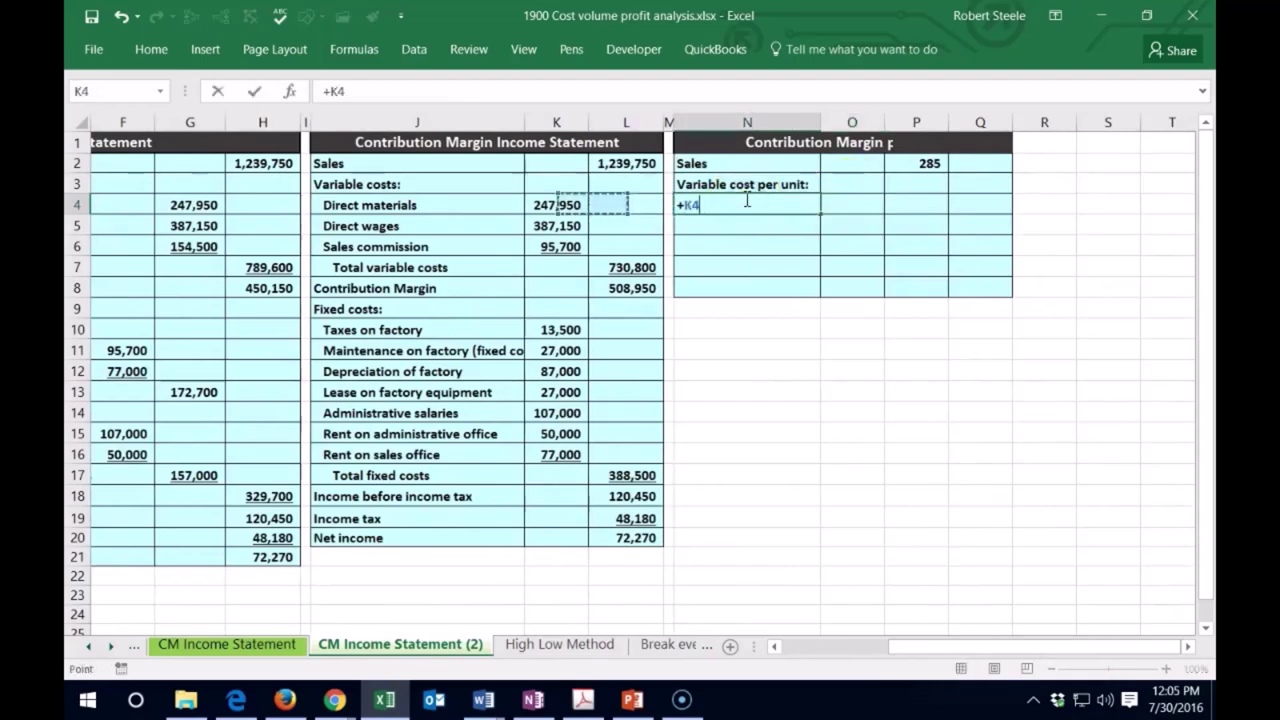
{"action": "key", "text": "Return"}
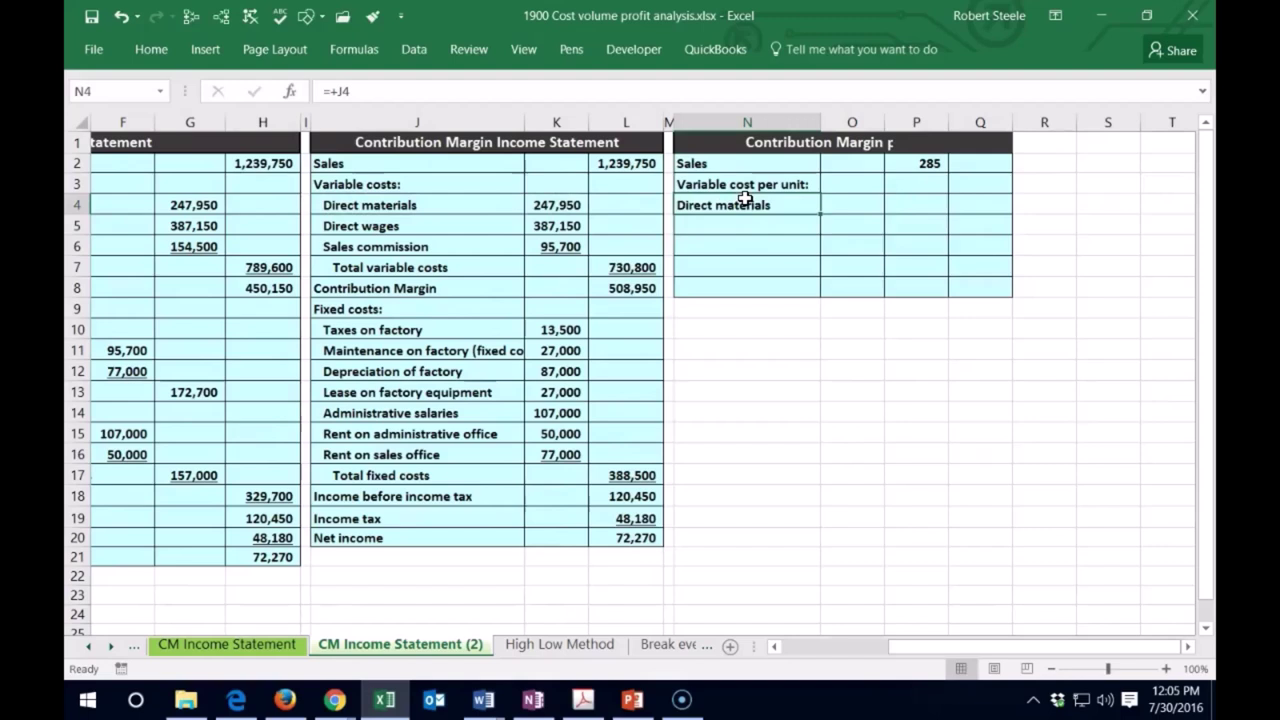
{"action": "left_click", "coordinate": [137, 52]}
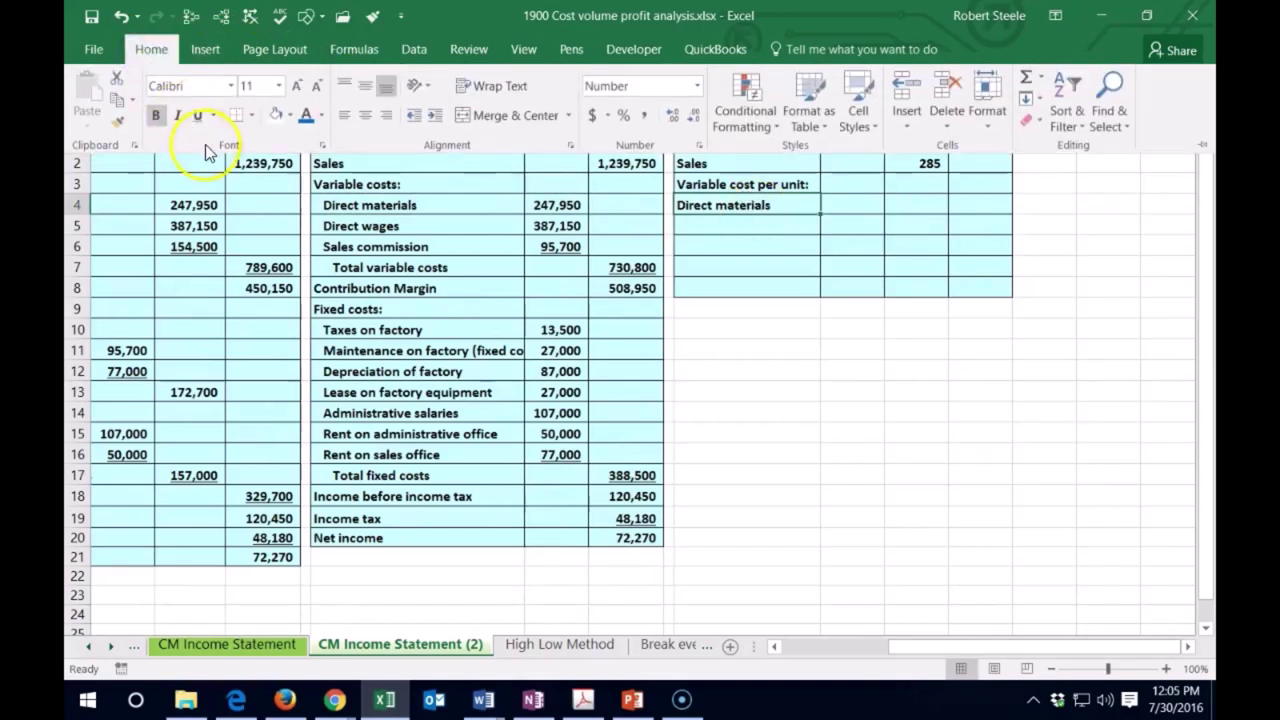
{"action": "left_click", "coordinate": [433, 115]}
- Calculate the direct materials cost per unit in O4 with =K4/4350
{"action": "left_click", "coordinate": [835, 197]}
{"action": "type", "text": "="}
{"action": "key", "text": "Left"}
{"action": "key", "text": "Left"}
{"action": "key", "text": "Left"}
{"action": "key", "text": "Left"}
{"action": "mouse_move", "coordinate": [997, 652]}
{"action": "left_mouse_down"}
{"action": "mouse_move", "coordinate": [755, 650]}
{"action": "mouse_move", "coordinate": [1008, 651]}
{"action": "left_mouse_up"}
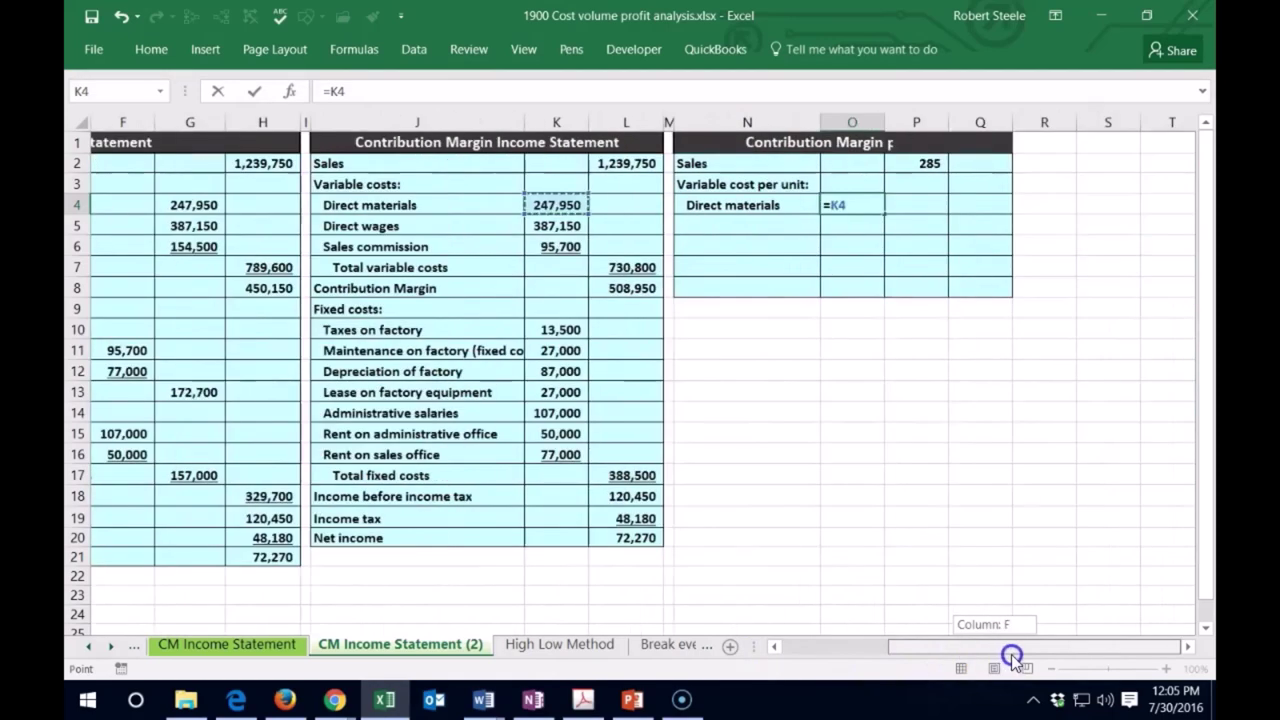
{"action": "type", "text": "/4350"}
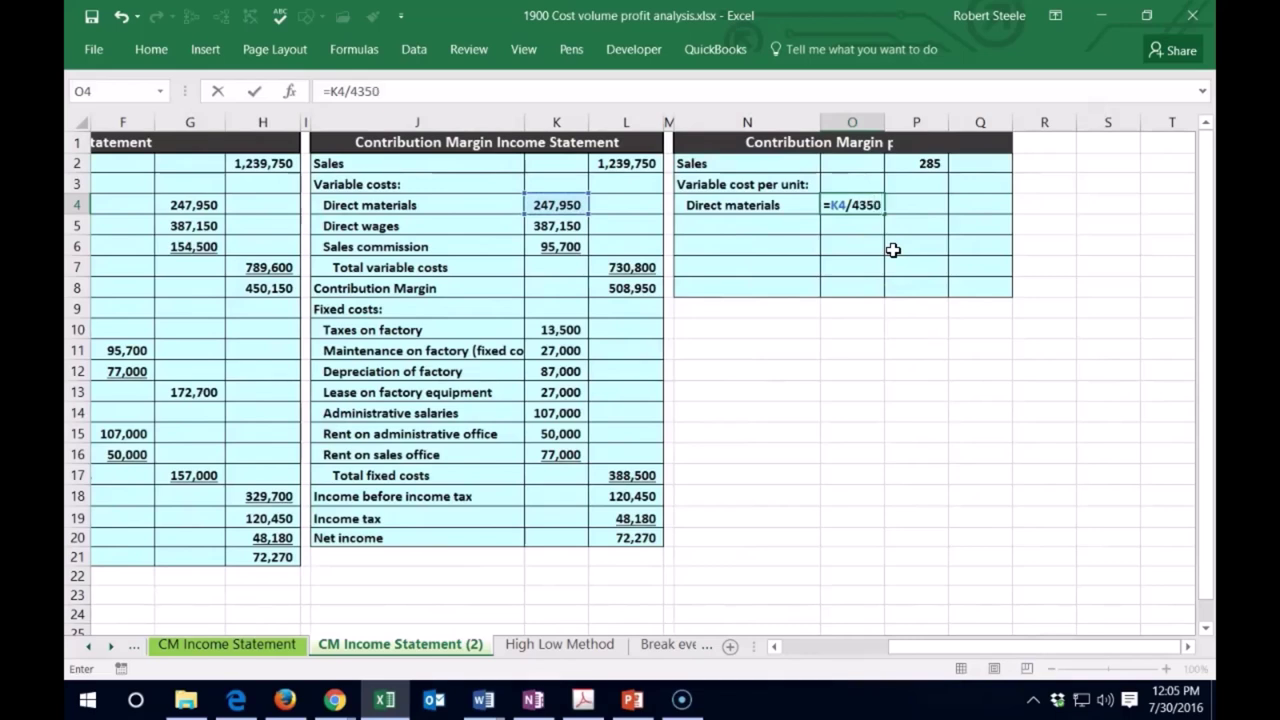
{"action": "key", "text": "Return"}
- Note the units produced, 4,350, in S4 outside the Contribution Margin per unit table
{"action": "key", "text": "Right"}
{"action": "key", "text": "Right"}
{"action": "key", "text": "Right"}
{"action": "key", "text": "Right"}
{"action": "key", "text": "Up"}
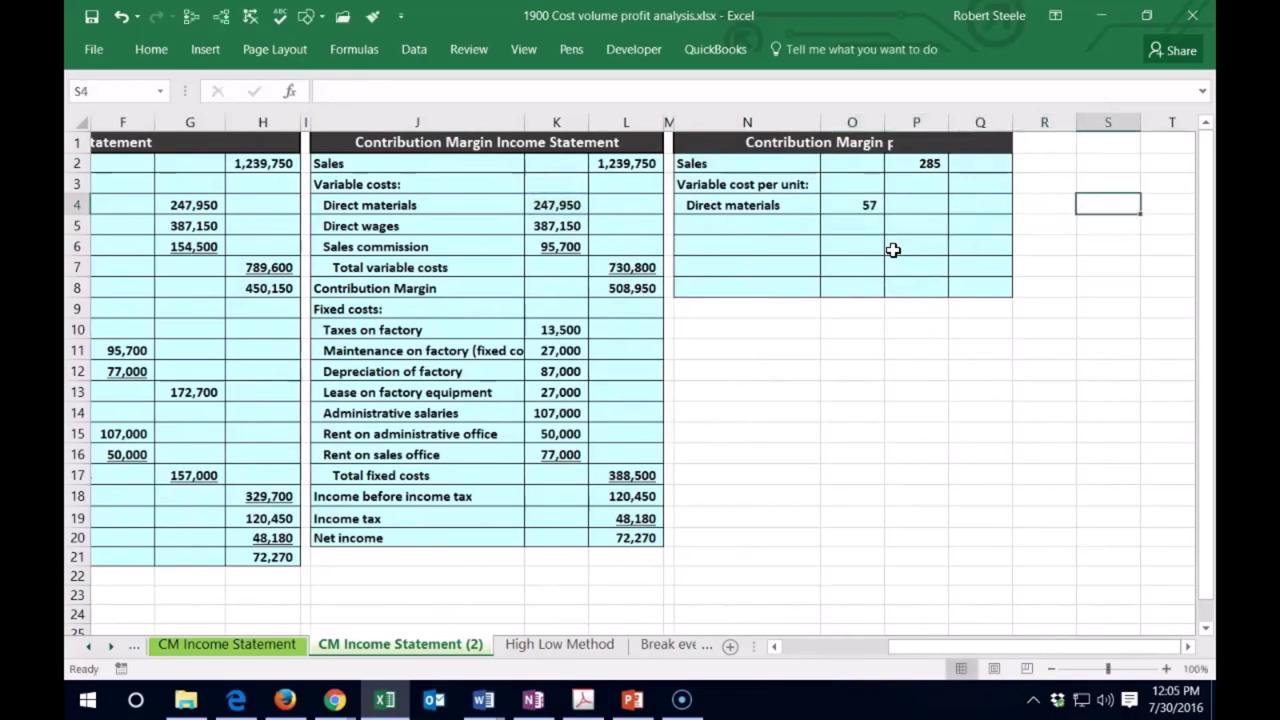
{"action": "type", "text": "4,350"}
{"action": "key", "text": "Return"}
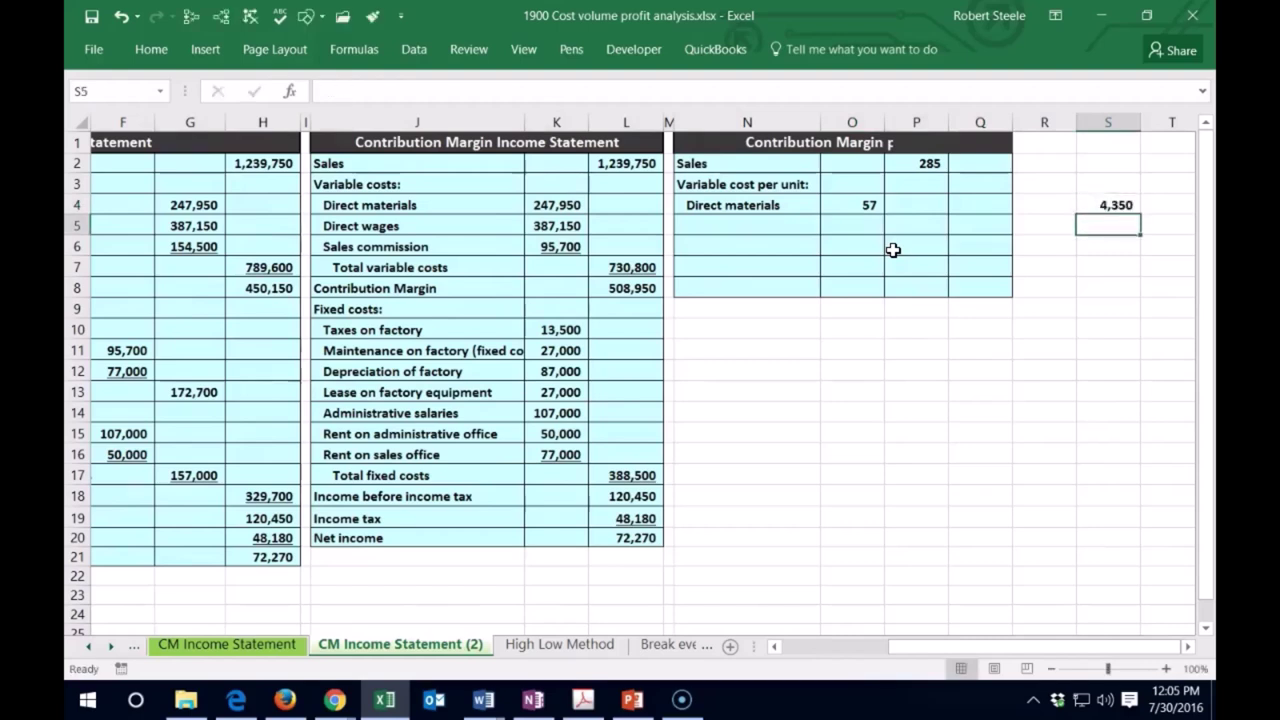
- Link N5 to the Direct wages label in J5 and indent it one level
{"action": "key", "text": "Left"}
{"action": "key", "text": "Left"}
{"action": "key", "text": "Left"}
{"action": "key", "text": "Left"}
{"action": "key", "text": "Left"}
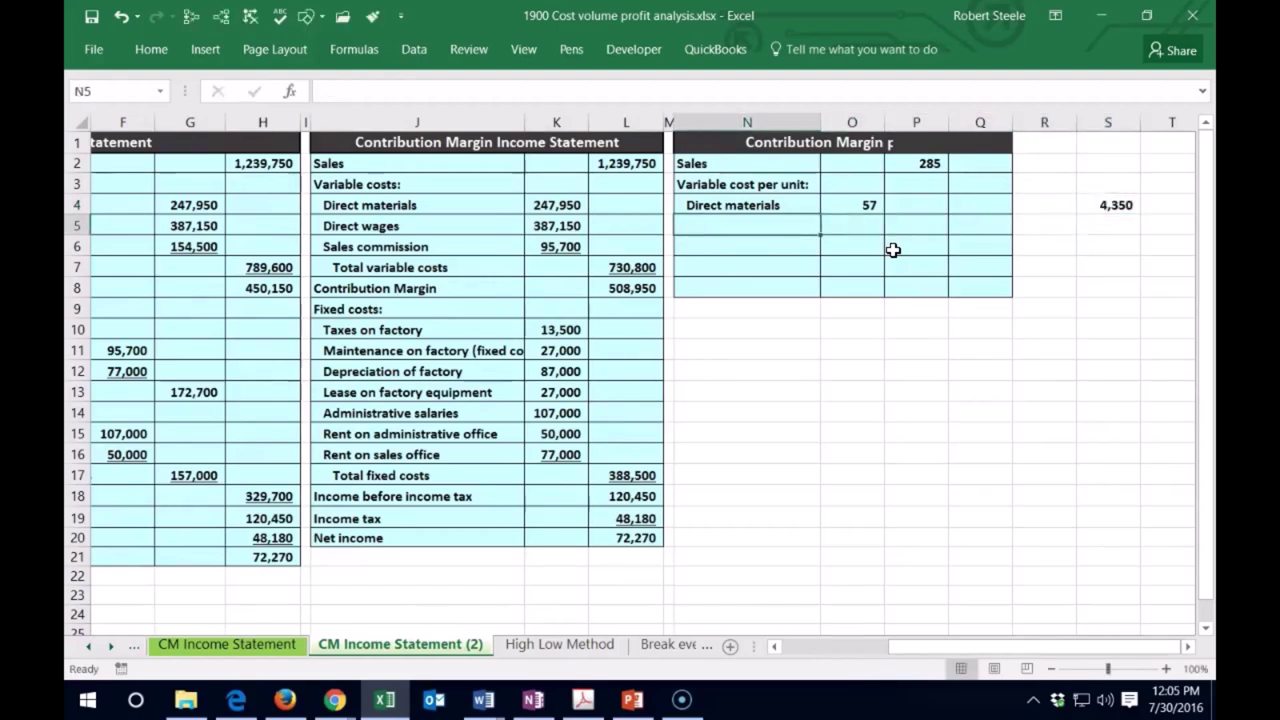
{"action": "type", "text": "+"}
{"action": "key", "text": "Left"}
{"action": "key", "text": "Left"}
{"action": "key", "text": "Left"}
{"action": "key", "text": "Left"}
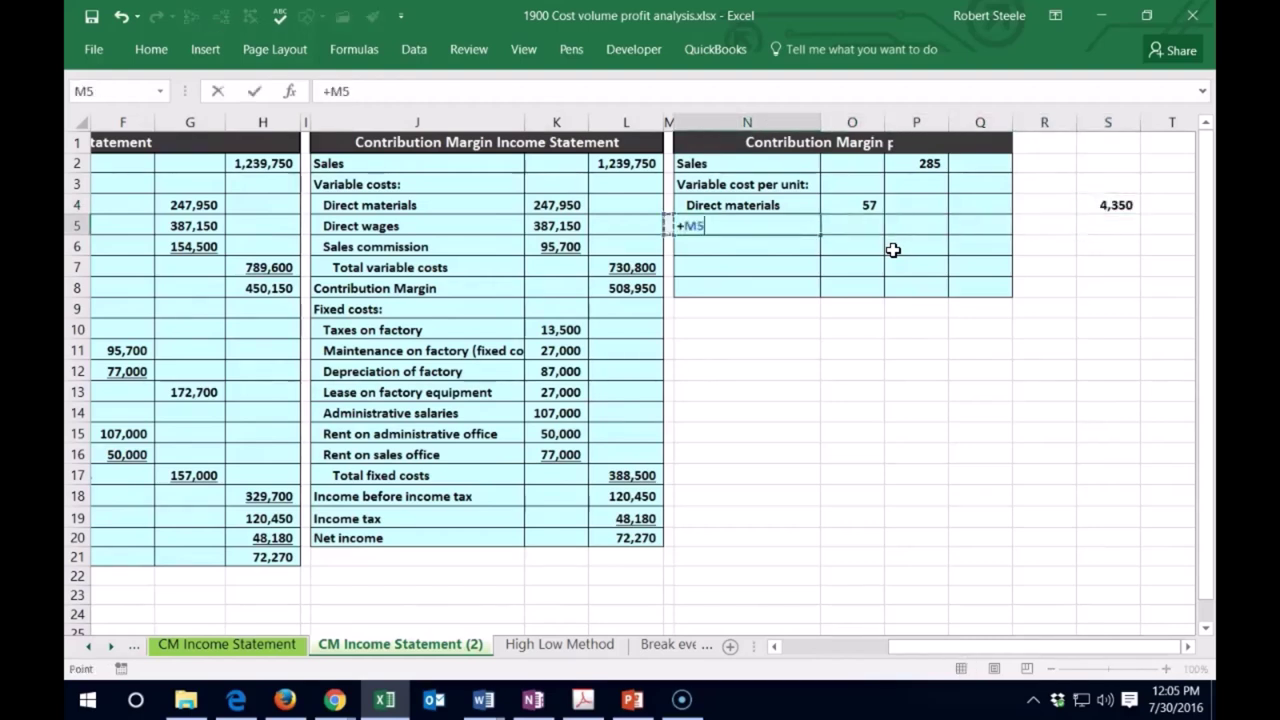
{"action": "key", "text": "Return"}
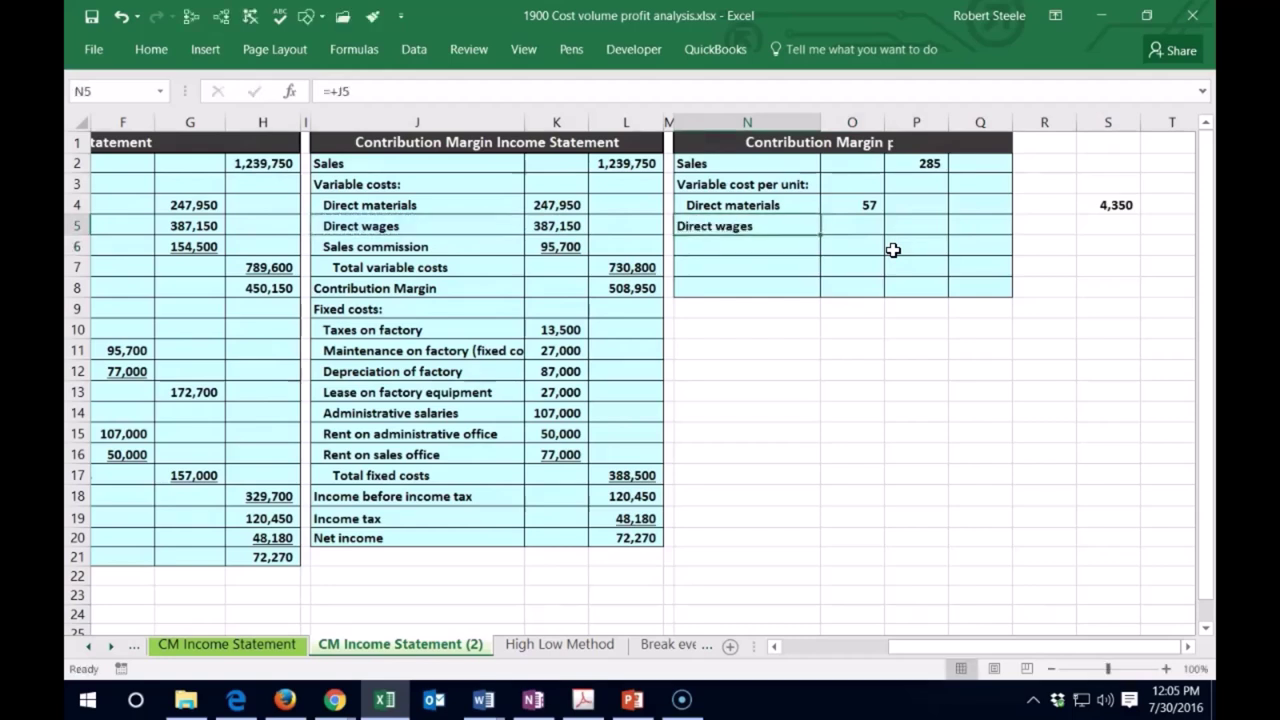
{"action": "left_click", "coordinate": [143, 50]}
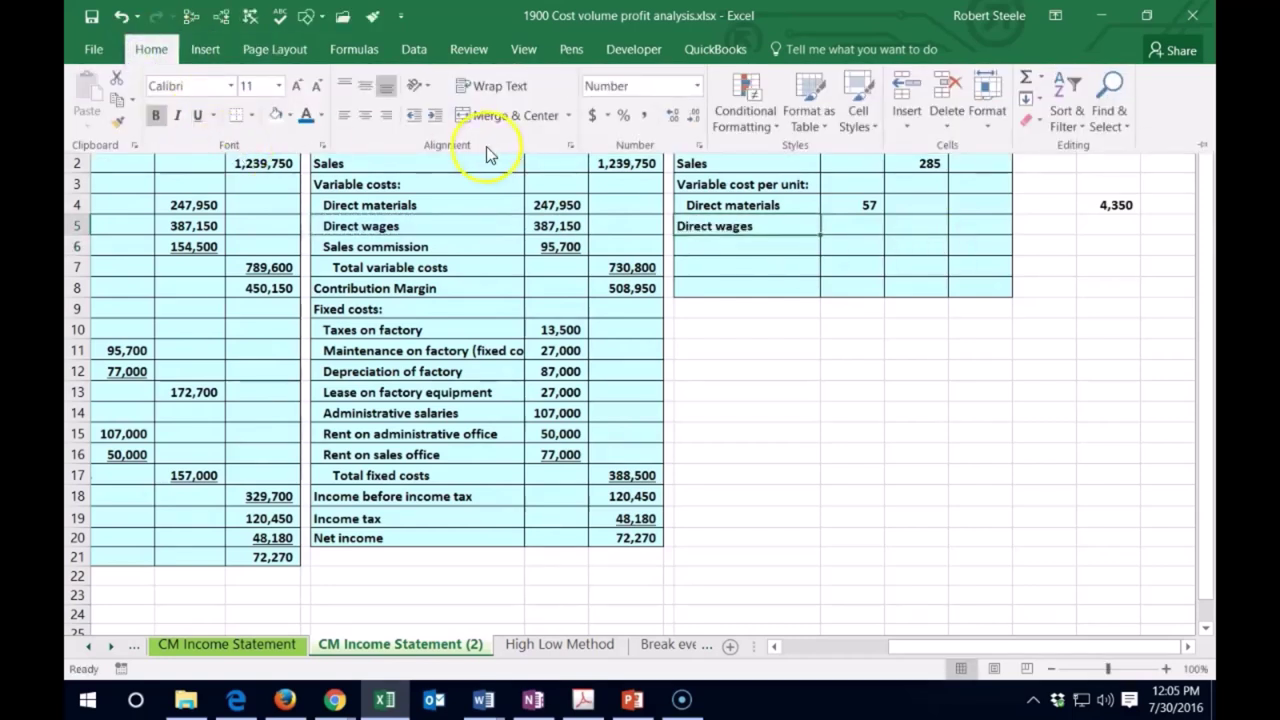
{"action": "left_click", "coordinate": [434, 117]}
- Calculate the direct wages per unit in O5 with =K5/4350
{"action": "left_click", "coordinate": [822, 228]}
{"action": "left_click", "coordinate": [832, 222]}
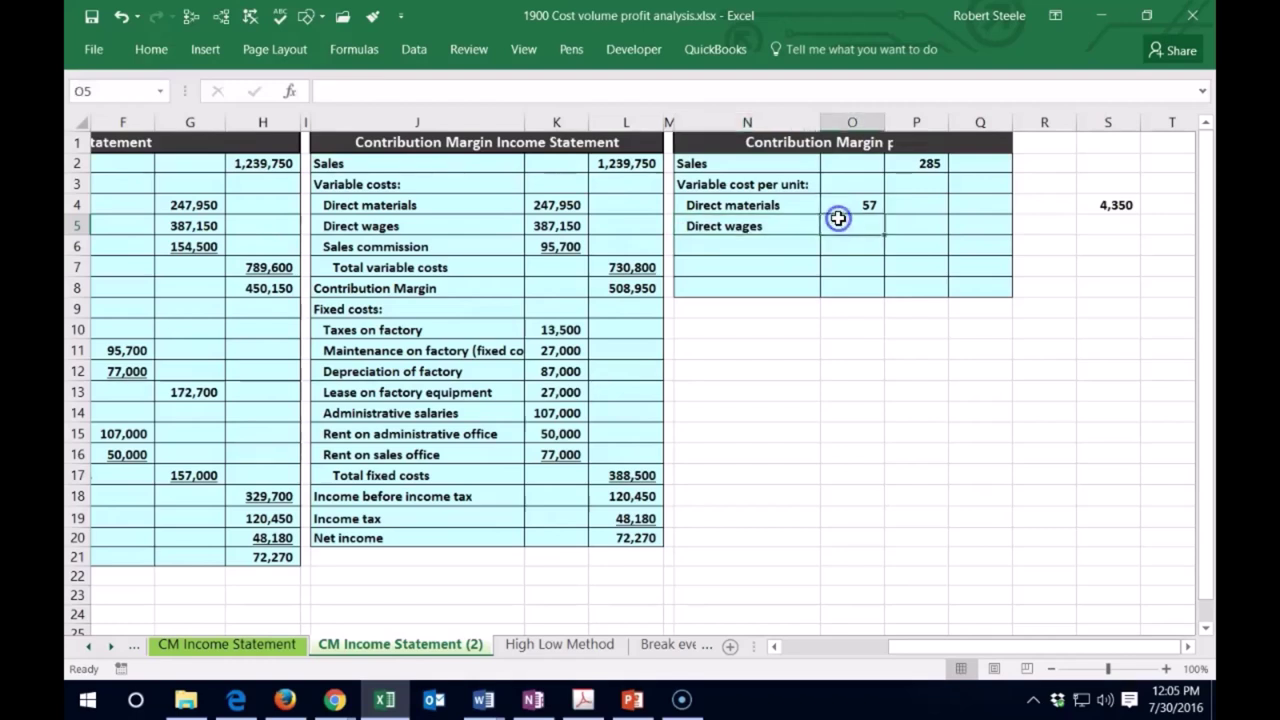
{"action": "type", "text": "="}
{"action": "key", "text": "Left"}
{"action": "key", "text": "Left"}
{"action": "key", "text": "Left"}
{"action": "key", "text": "Left"}
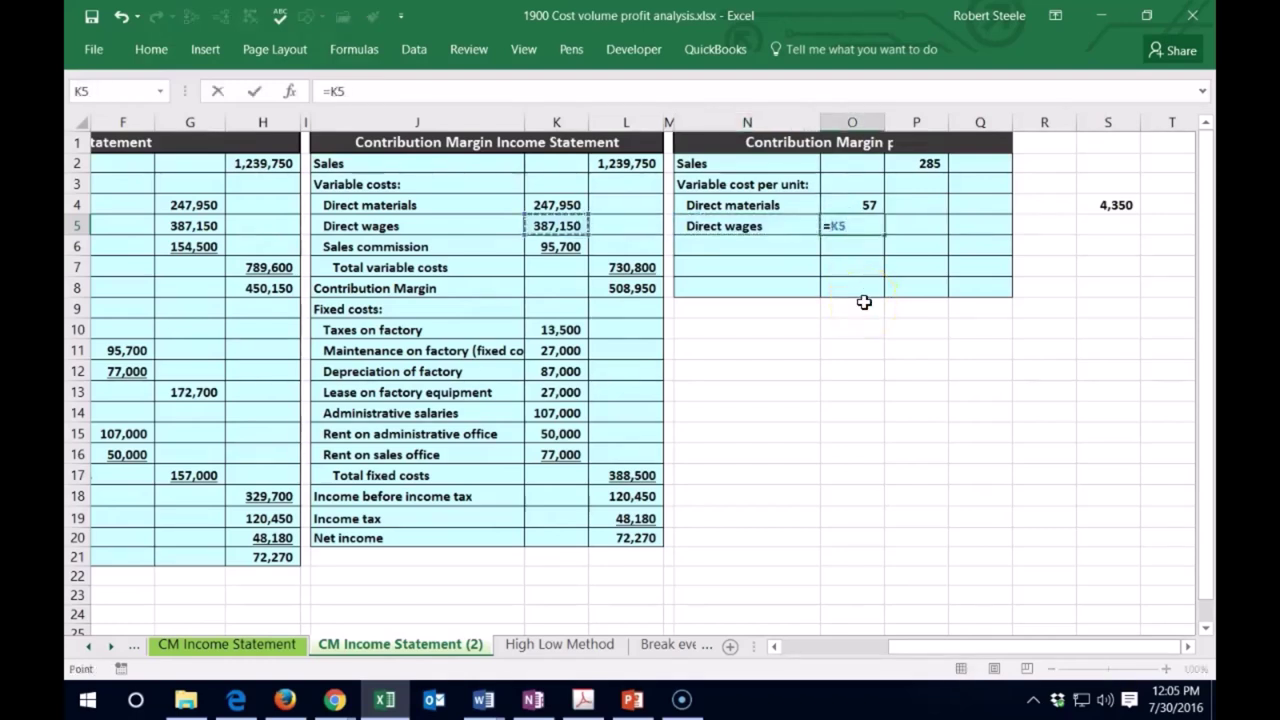
{"action": "type", "text": "/4350"}
{"action": "key", "text": "Return"}
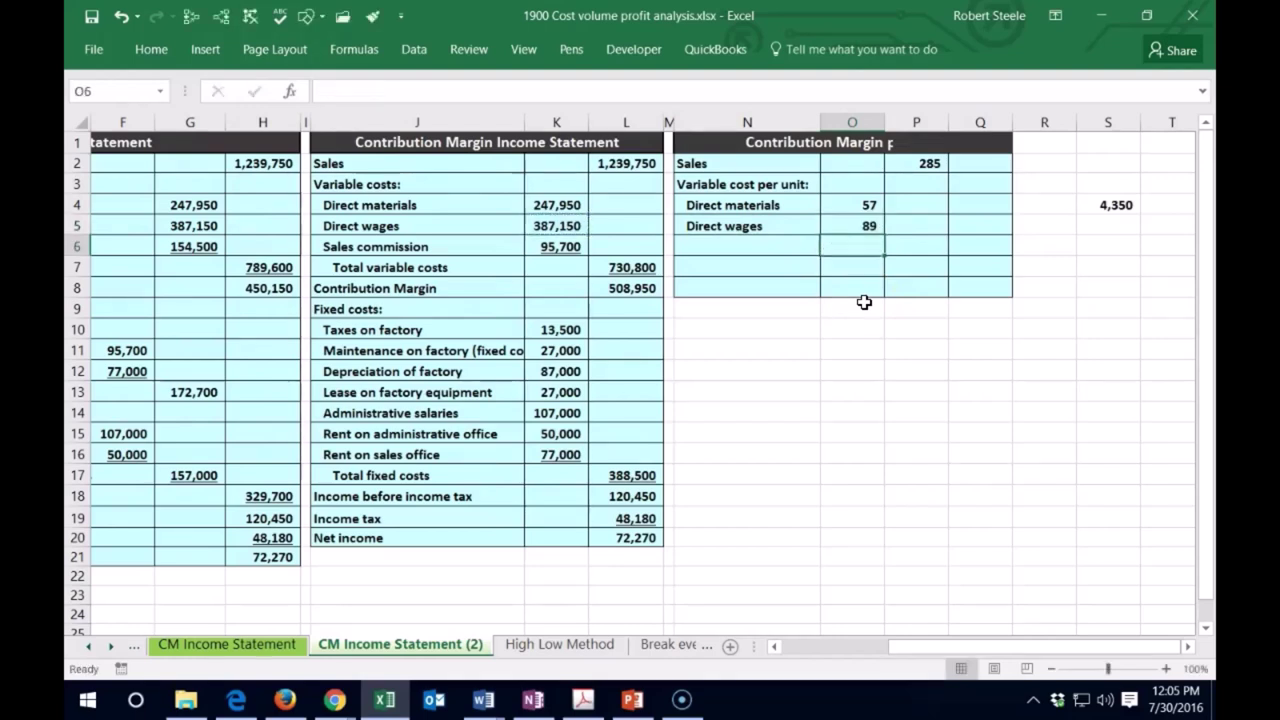
- Link N6 to the Sales commission label in J6 and indent it one level
{"action": "key", "text": "Left"}
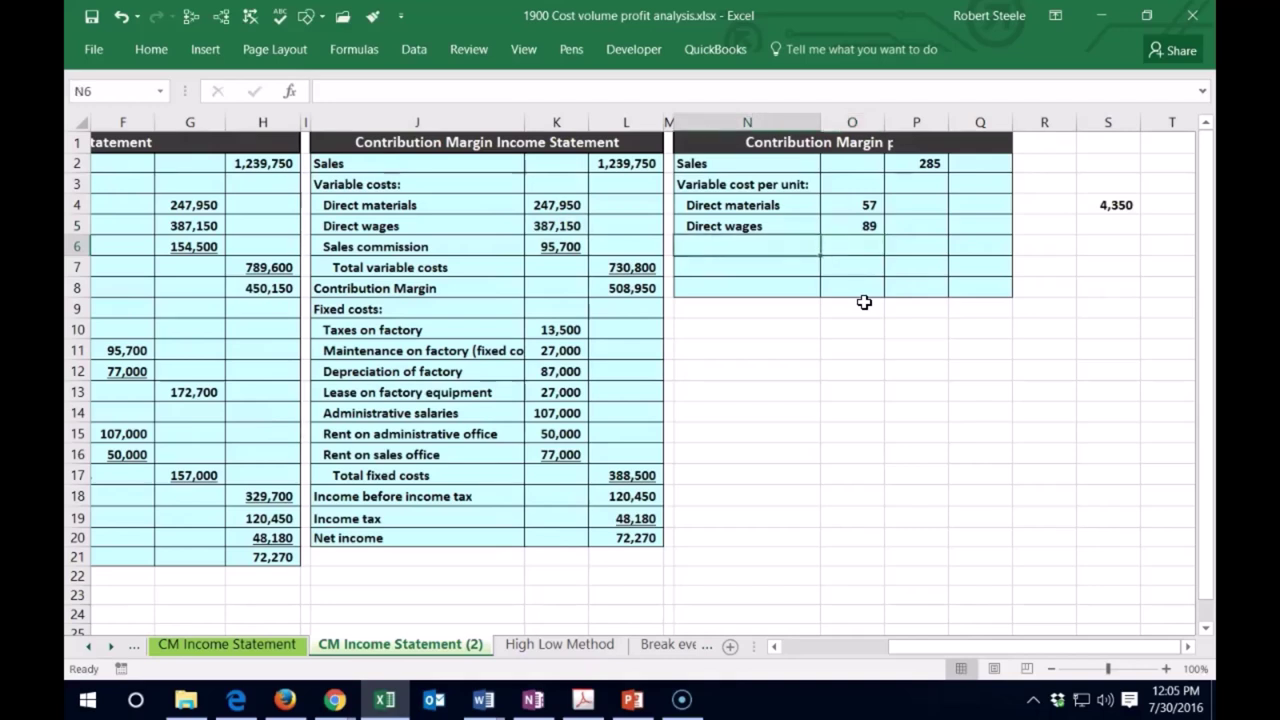
{"action": "type", "text": "="}
{"action": "key", "text": "Left"}
{"action": "key", "text": "Left"}
{"action": "key", "text": "Left"}
{"action": "key", "text": "Left"}
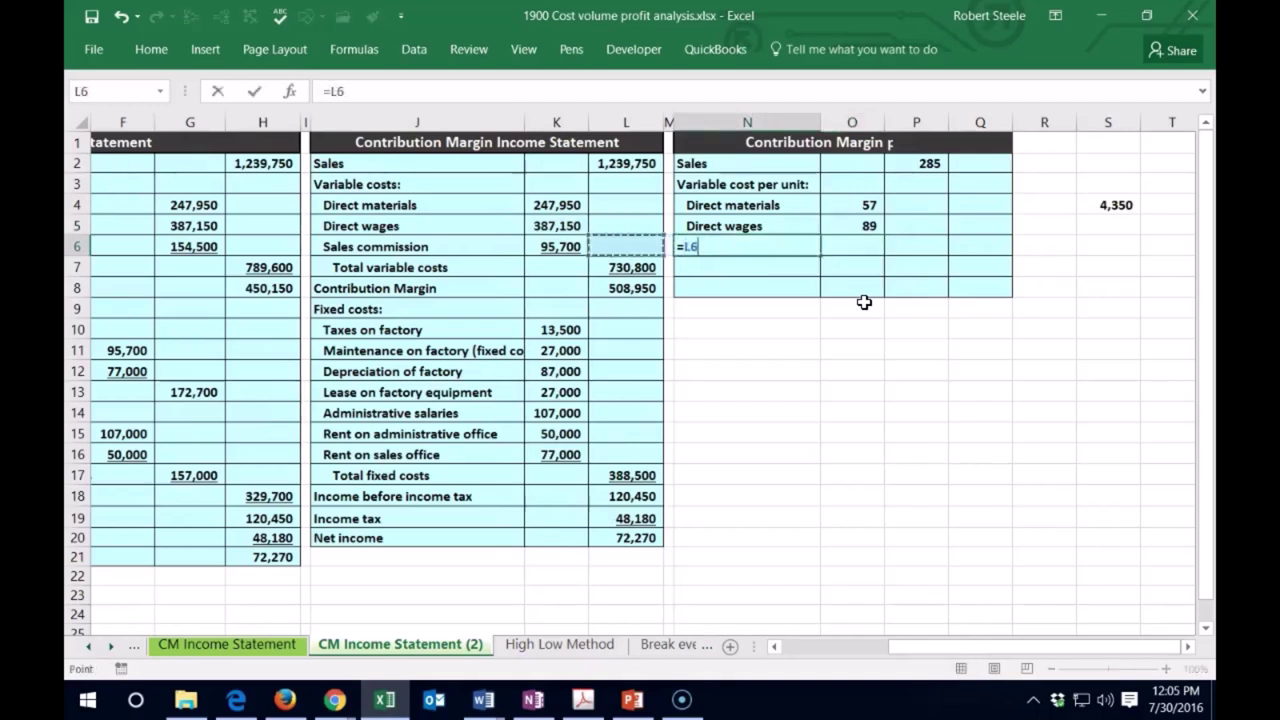
{"action": "key", "text": "Return"}
{"action": "key", "text": "Up"}
{"action": "left_click", "coordinate": [140, 47]}
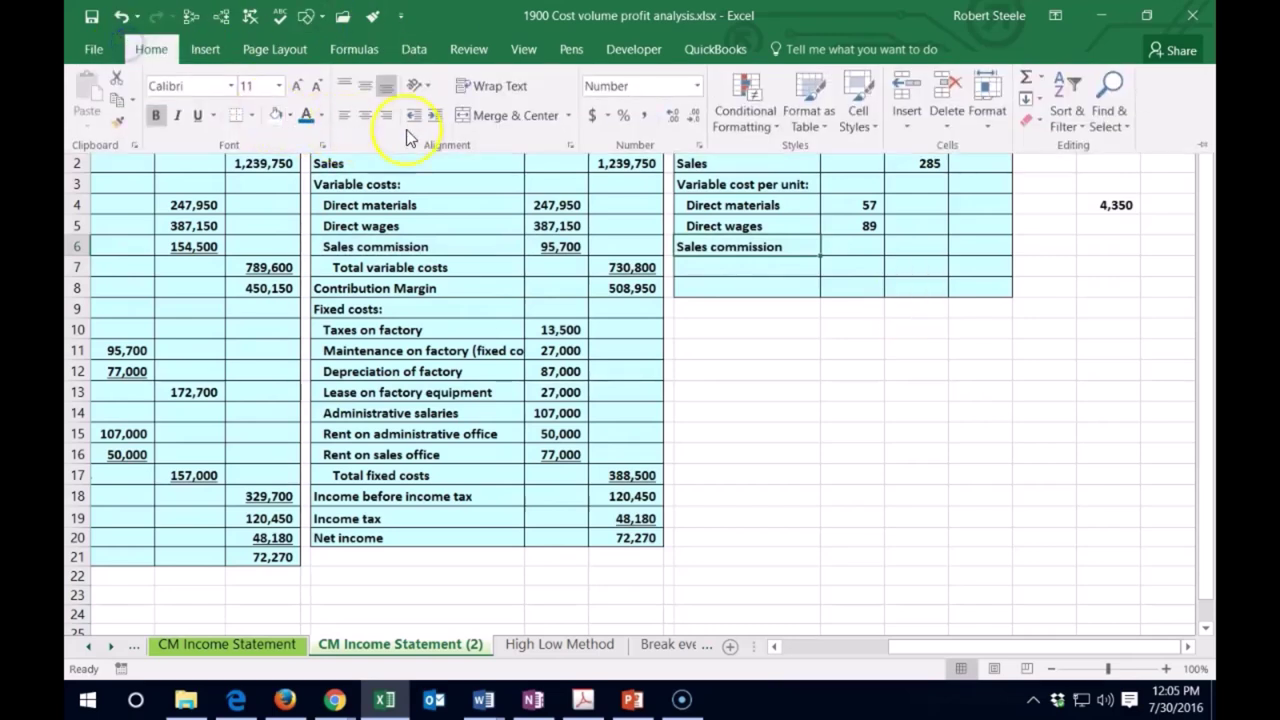
{"action": "left_click", "coordinate": [434, 118]}
- Calculate the sales commission per unit in O6 with =K6/4350 and underline the amount
{"action": "left_click", "coordinate": [852, 245]}
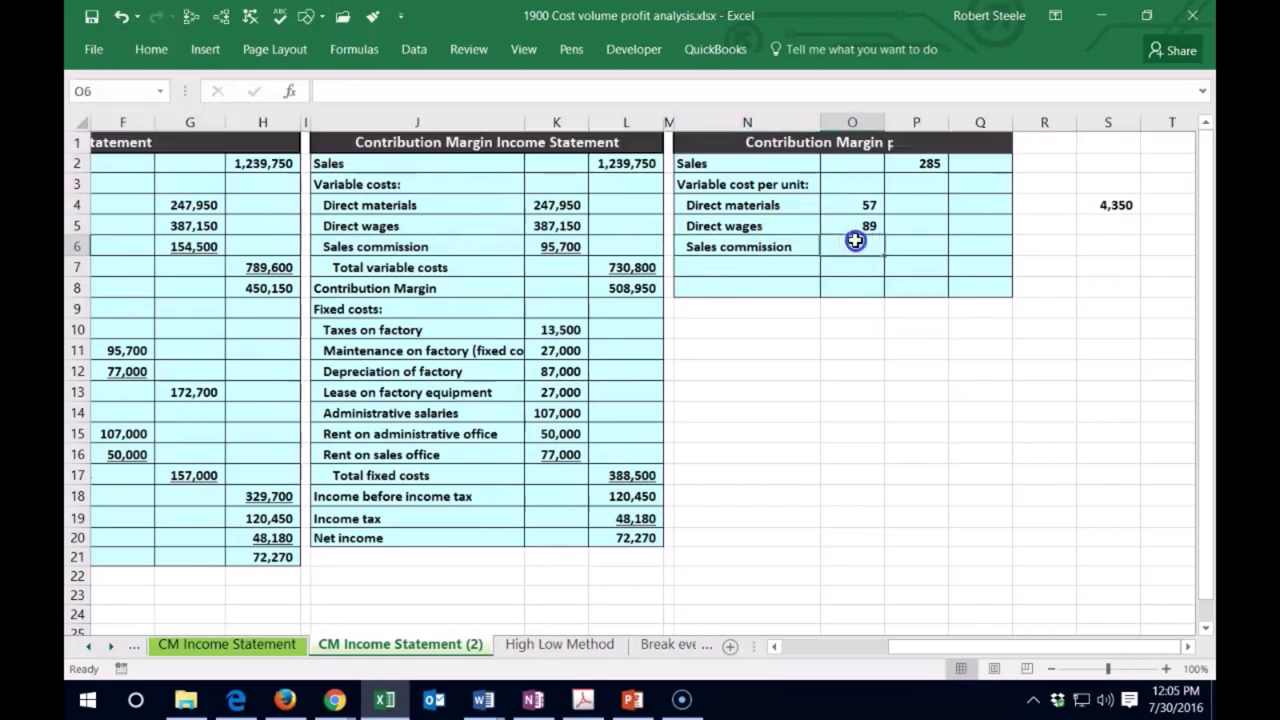
{"action": "type", "text": "="}
{"action": "key", "text": "Left"}
{"action": "key", "text": "Left"}
{"action": "key", "text": "Left"}
{"action": "key", "text": "Left"}
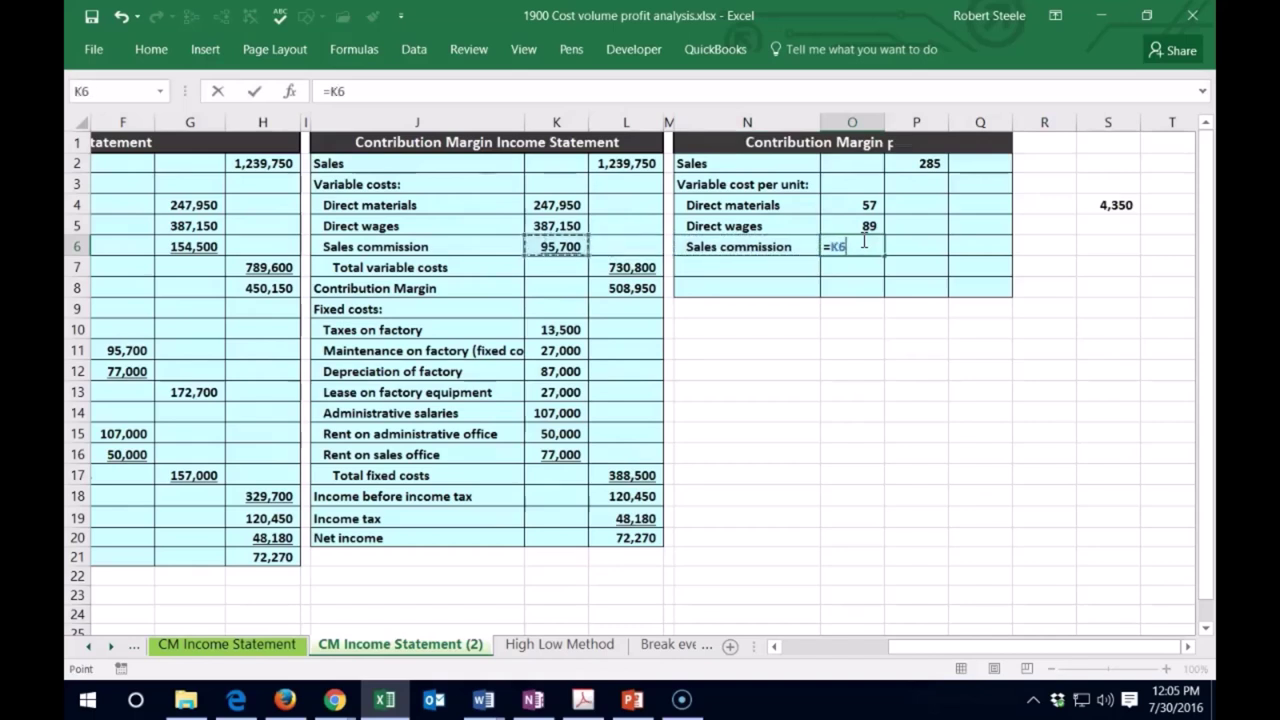
{"action": "type", "text": "/4350"}
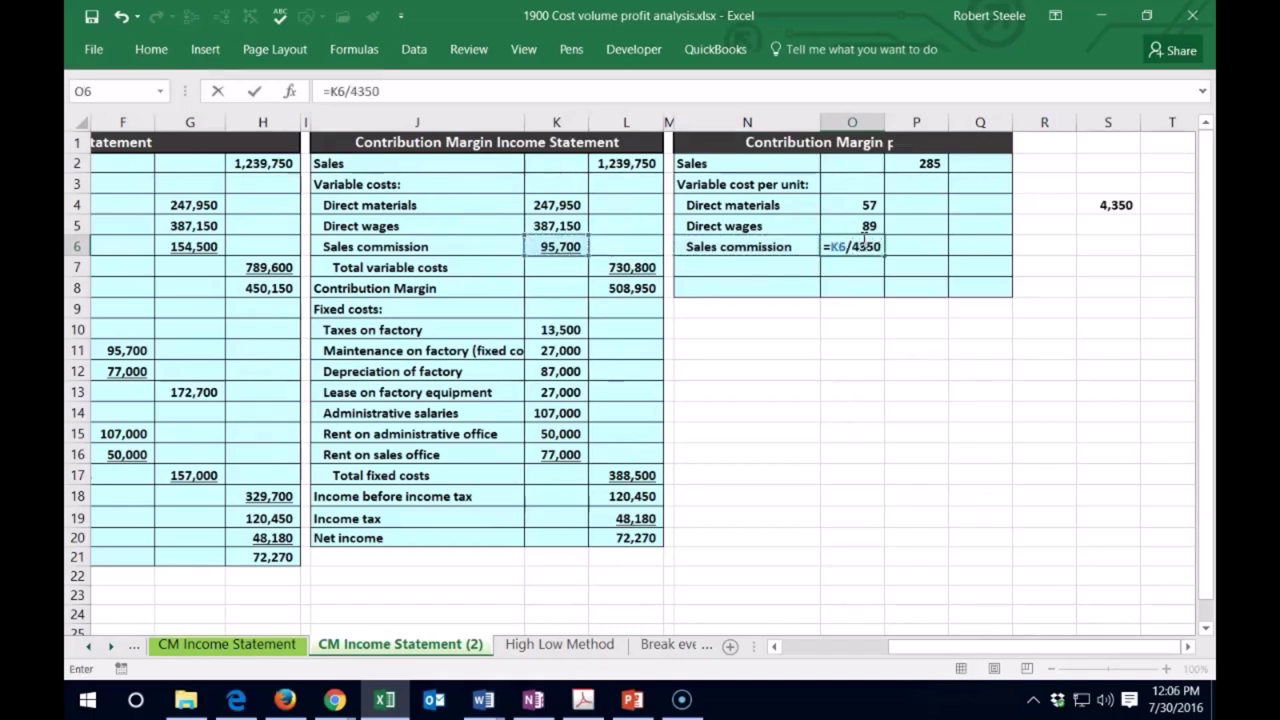
{"action": "key", "text": "Return"}
{"action": "left_click", "coordinate": [862, 240]}
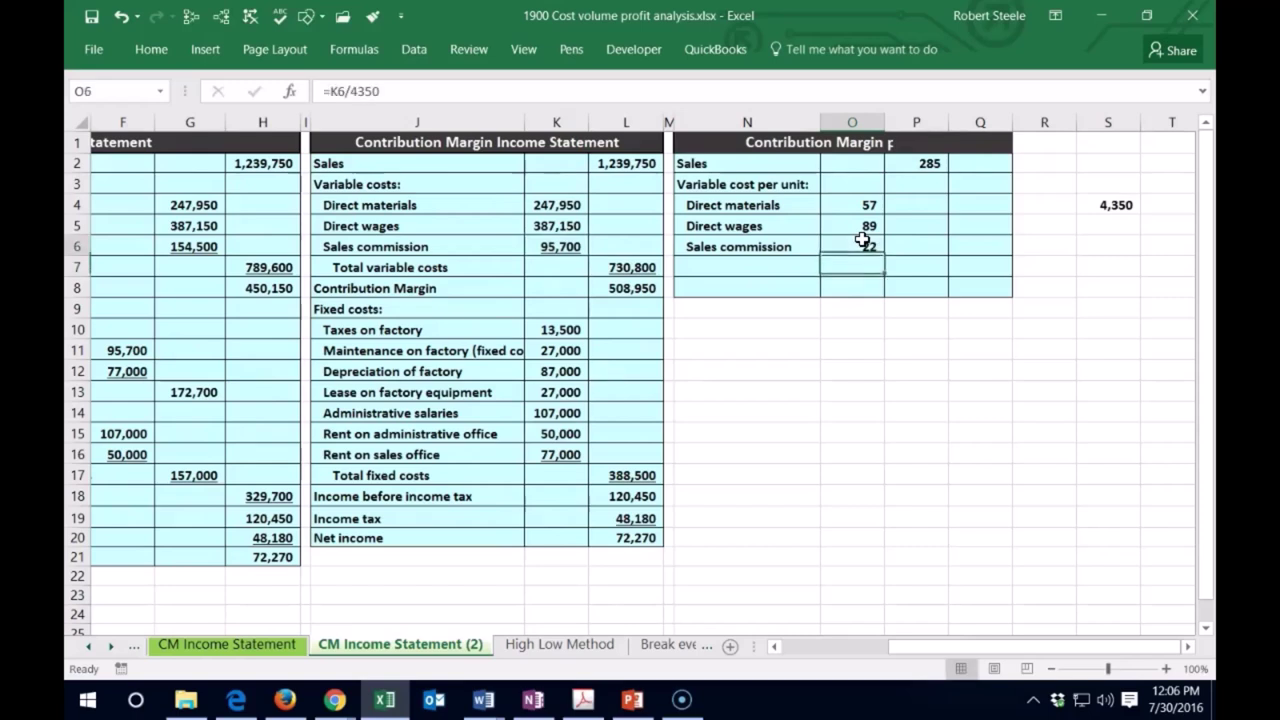
{"action": "left_click", "coordinate": [151, 57]}
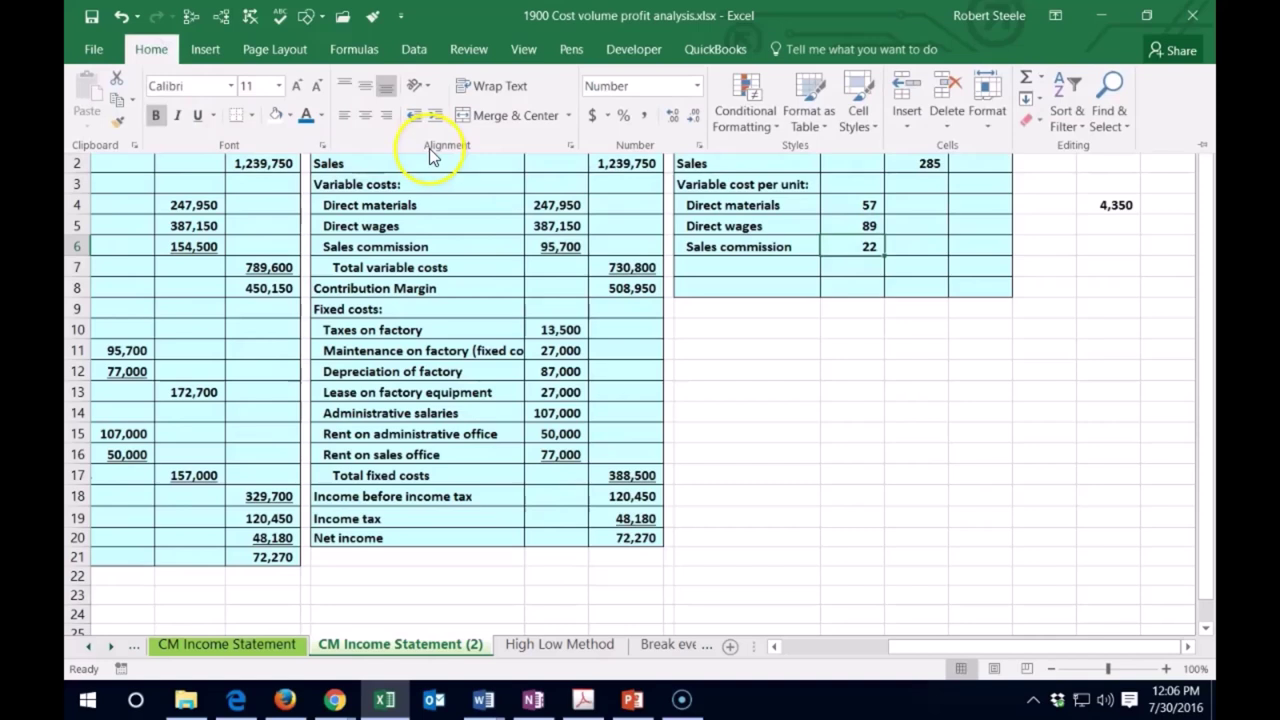
{"action": "left_click", "coordinate": [197, 115]}
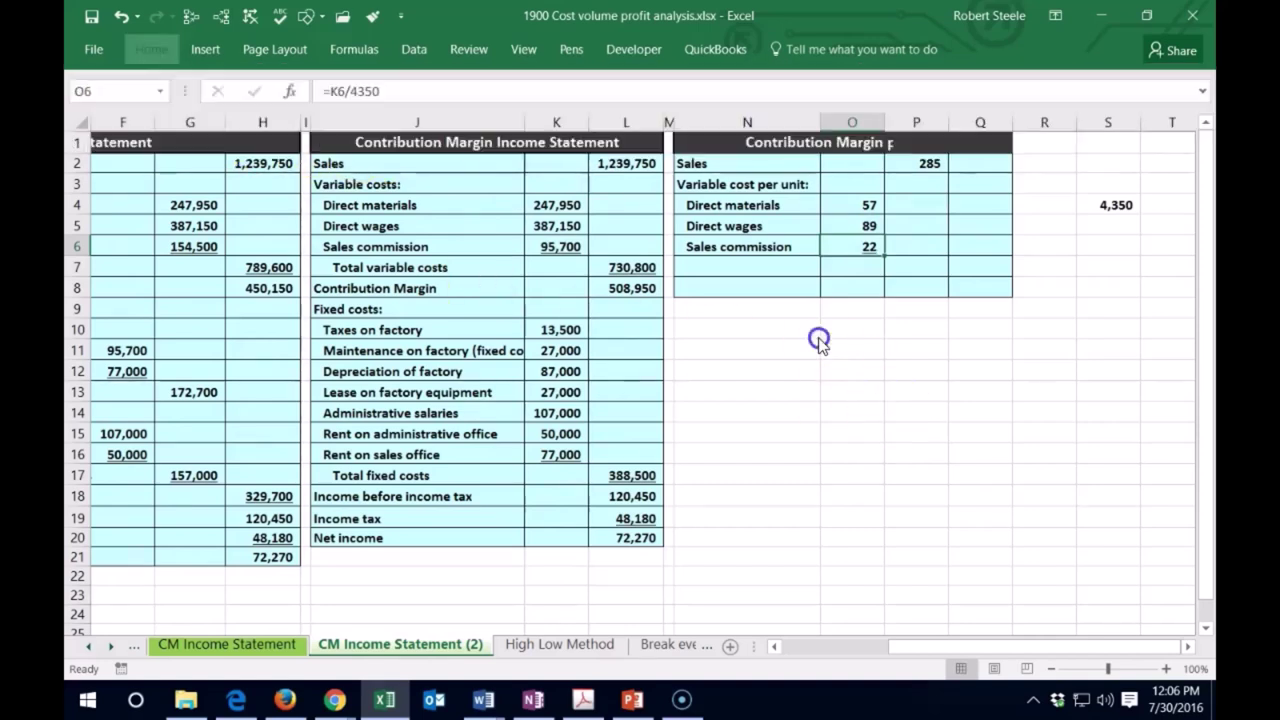
- Label N7 as "Total variable cost per unit" and indent it two levels
{"action": "left_click", "coordinate": [695, 266]}
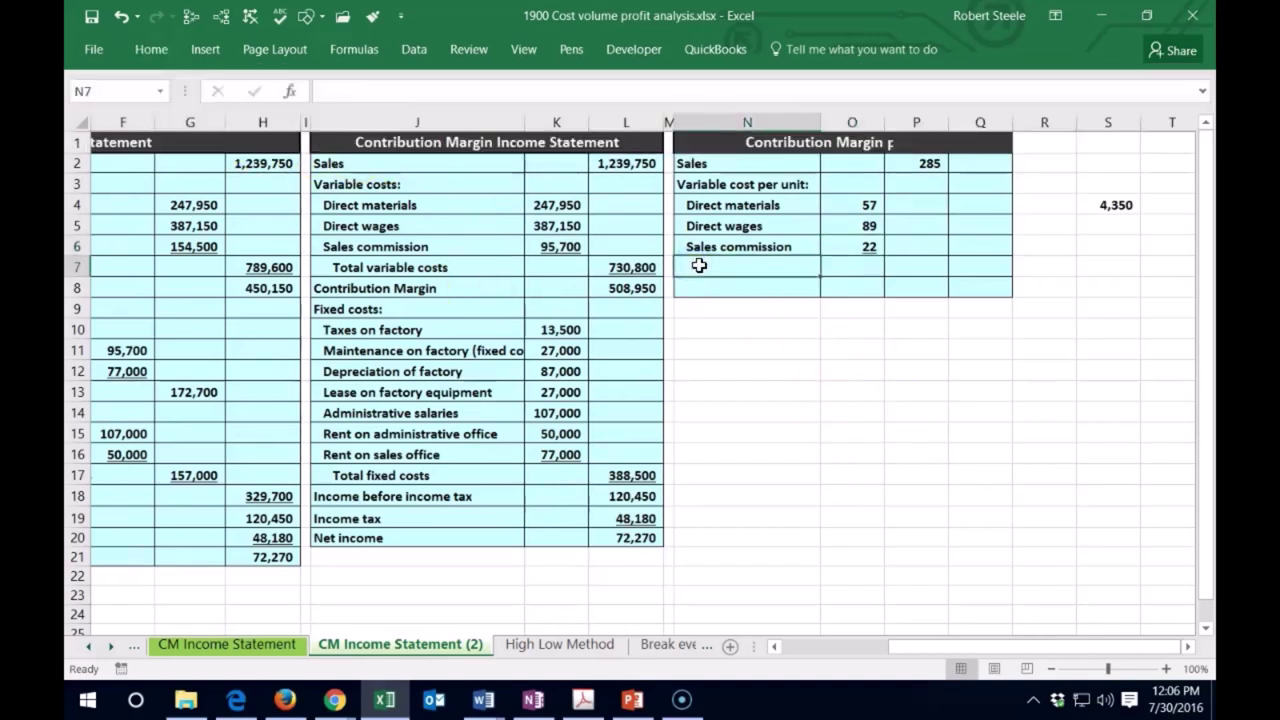
{"action": "type", "text": "Total variable cost per unit"}
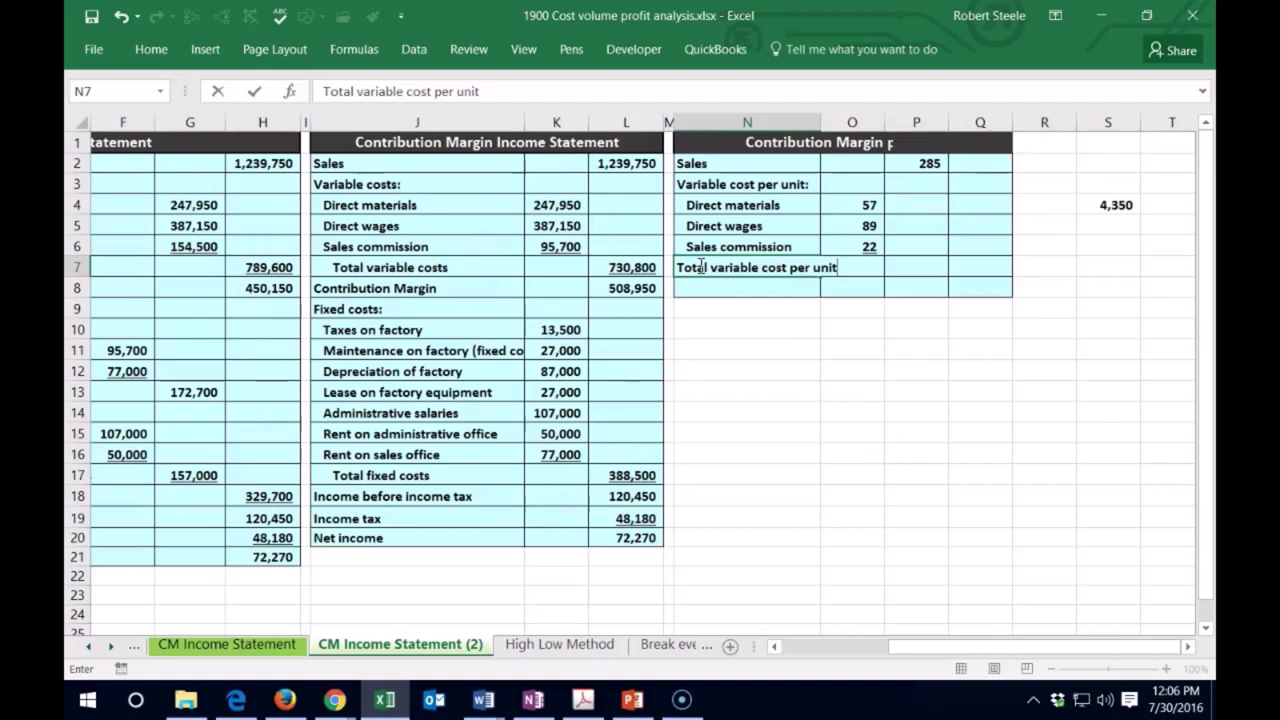
{"action": "key", "text": "Return"}
{"action": "key", "text": "Up"}
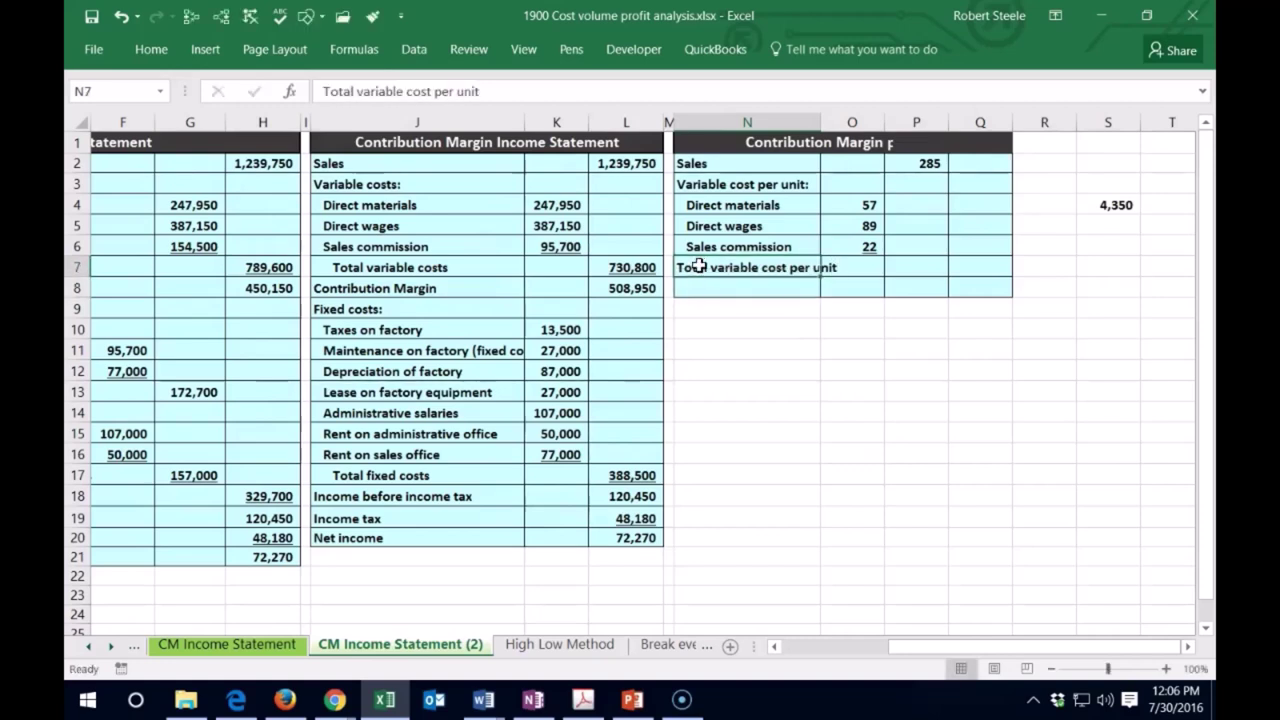
{"action": "left_click", "coordinate": [145, 54]}
{"action": "left_click", "coordinate": [439, 118]}
{"action": "left_click", "coordinate": [439, 118]}
{"action": "left_click", "coordinate": [908, 329]}
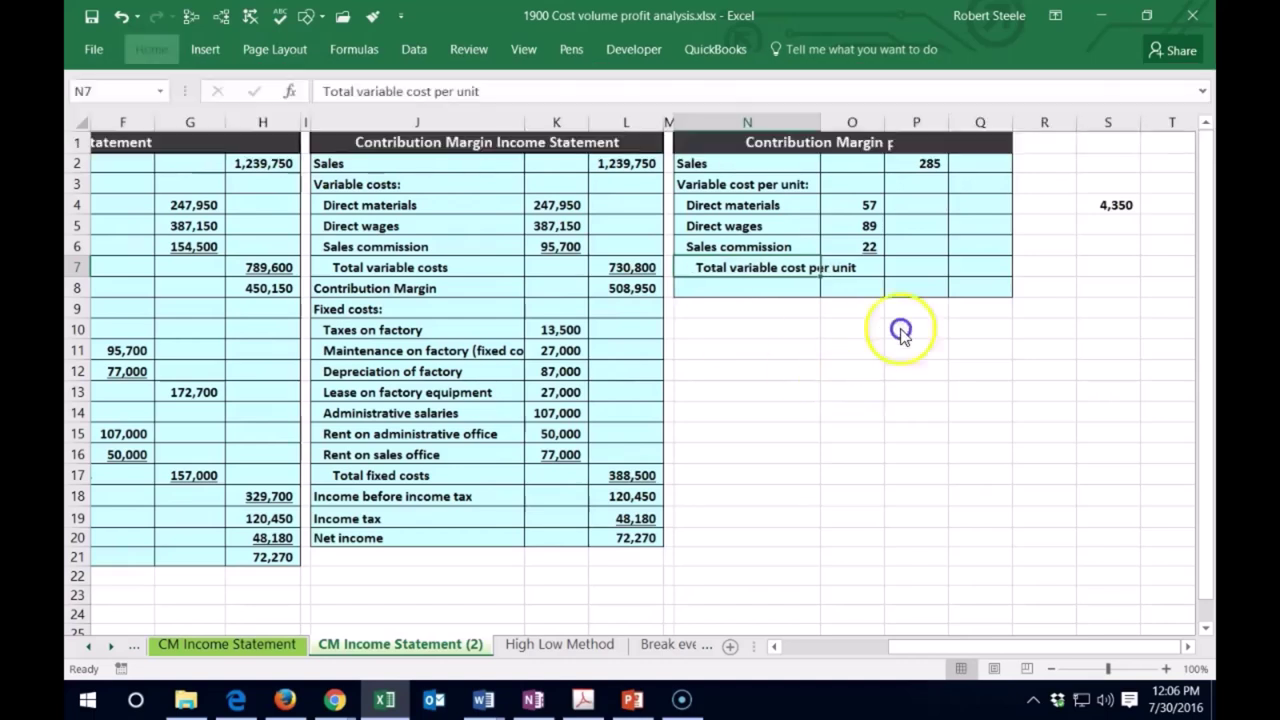
- Total the three variable costs per unit in P7 with =SUM(O4:O6)
{"action": "left_click", "coordinate": [906, 268]}
{"action": "left_click", "coordinate": [918, 275]}
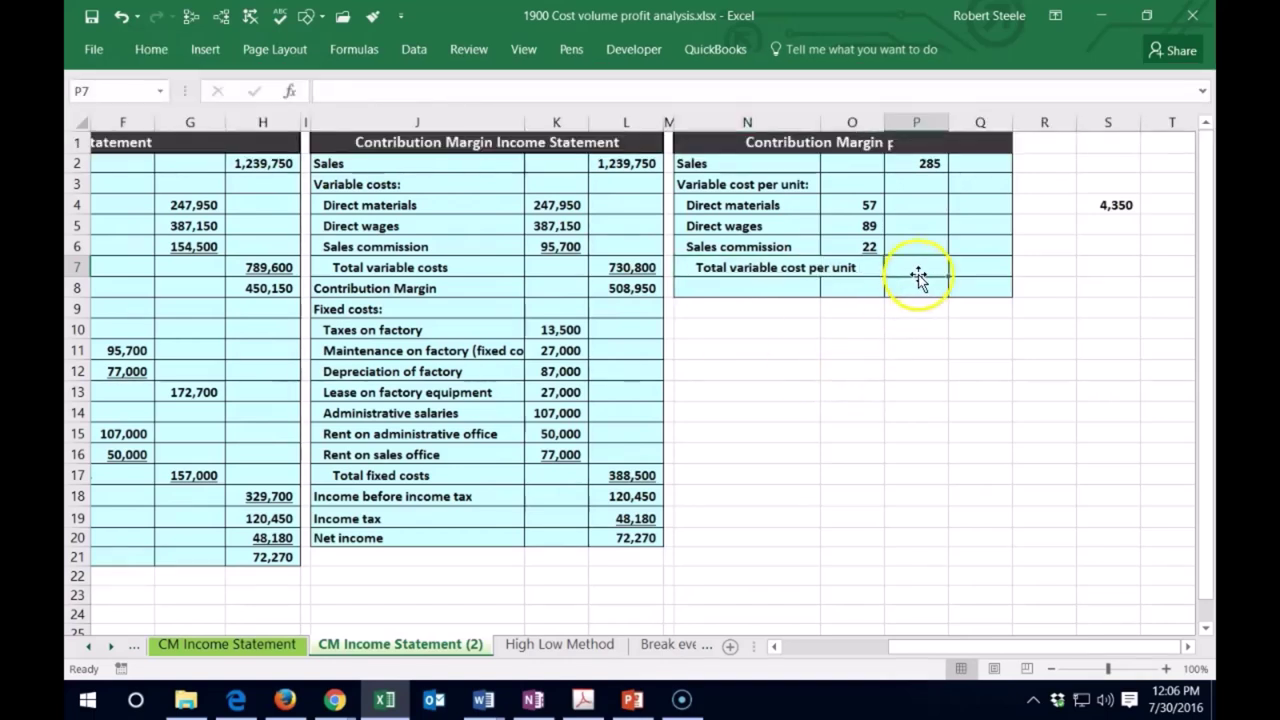
{"action": "type", "text": "="}
{"action": "type", "text": "um("}
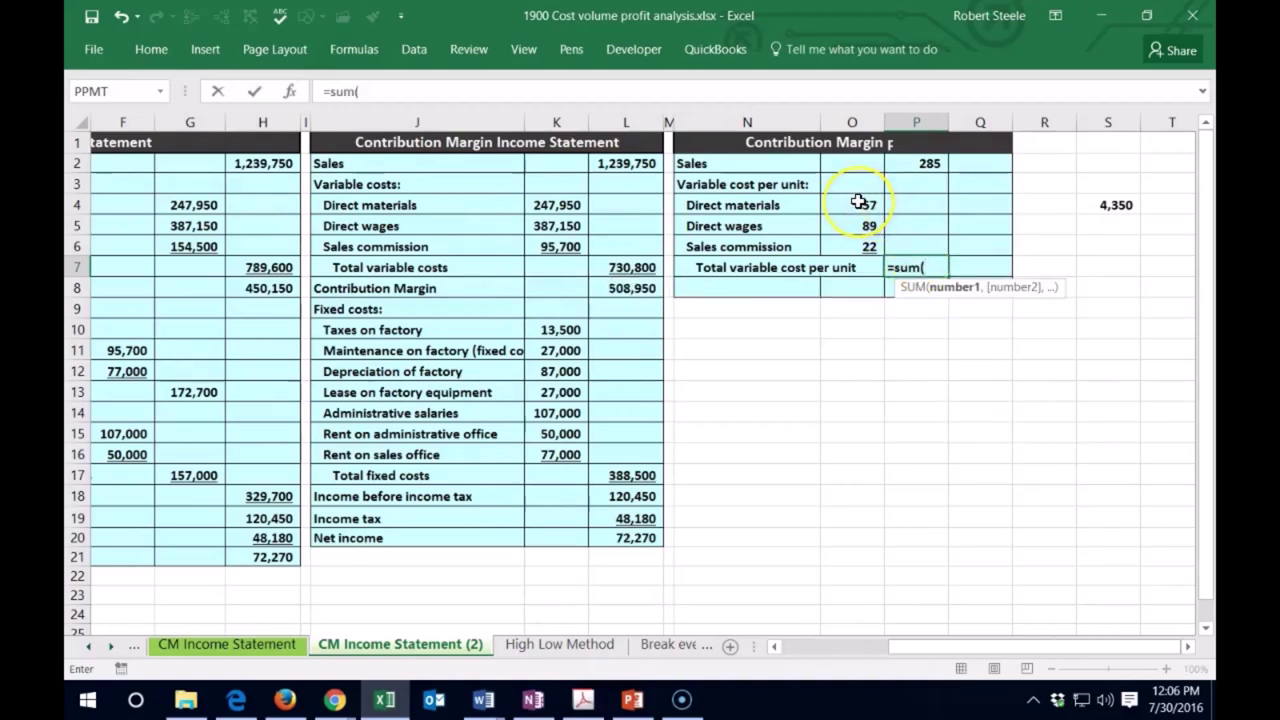
{"action": "left_click_drag", "start_coordinate": [855, 204], "coordinate": [842, 238]}
{"action": "key", "text": "ctrl+Return"}
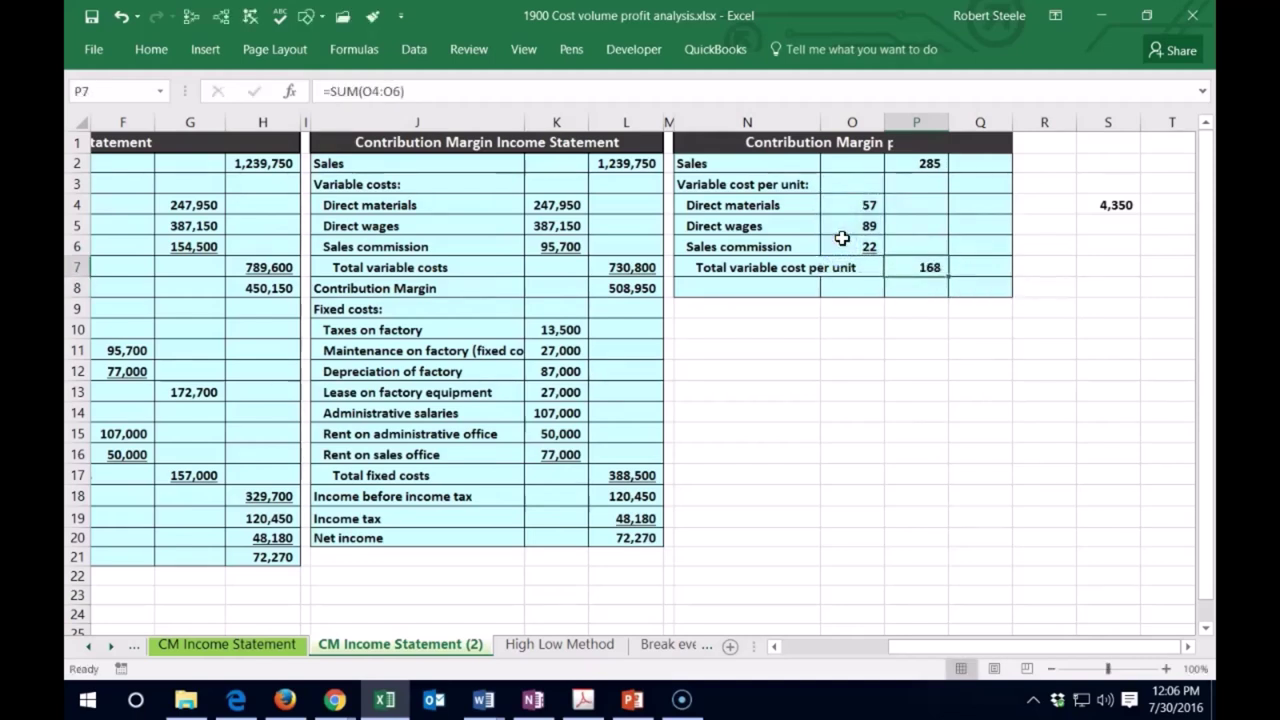
- Underline the total variable cost per unit in P7 and label N8 as "Contribution Margin per unit"
{"action": "left_click", "coordinate": [152, 50]}
{"action": "left_click", "coordinate": [199, 115]}
{"action": "left_click", "coordinate": [737, 284]}
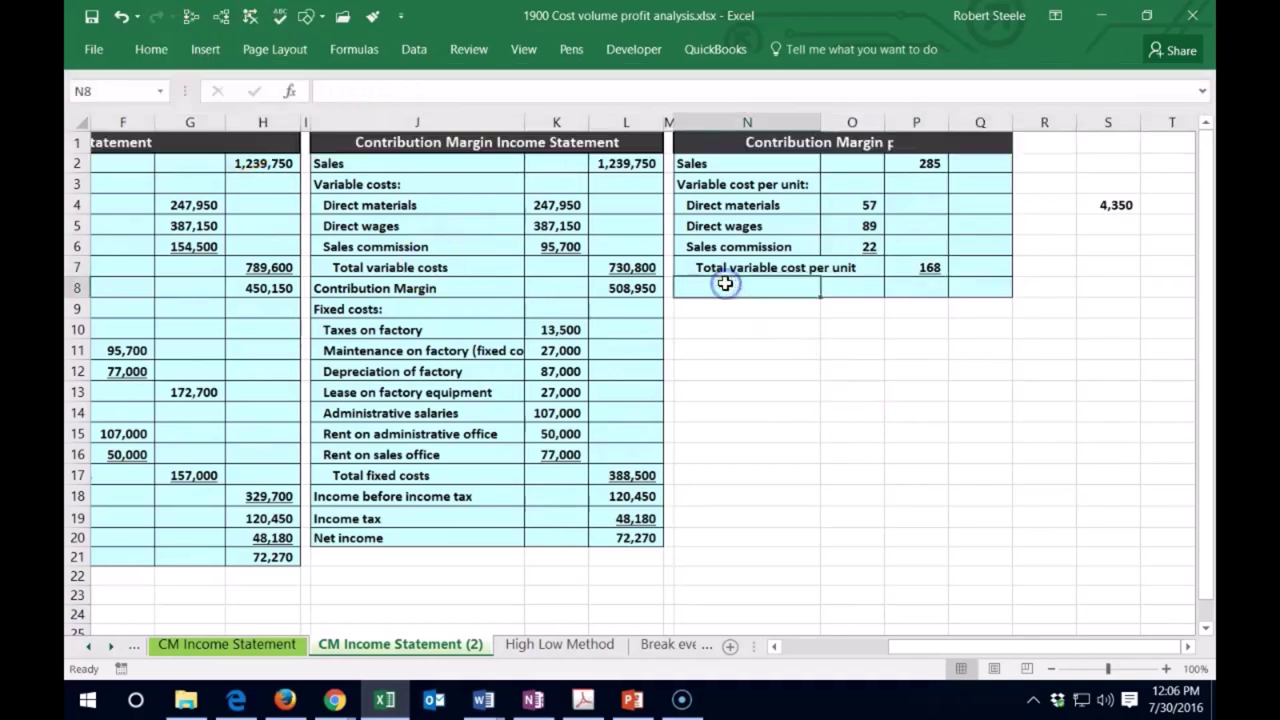
{"action": "type", "text": "Contribution Margin per unit"}
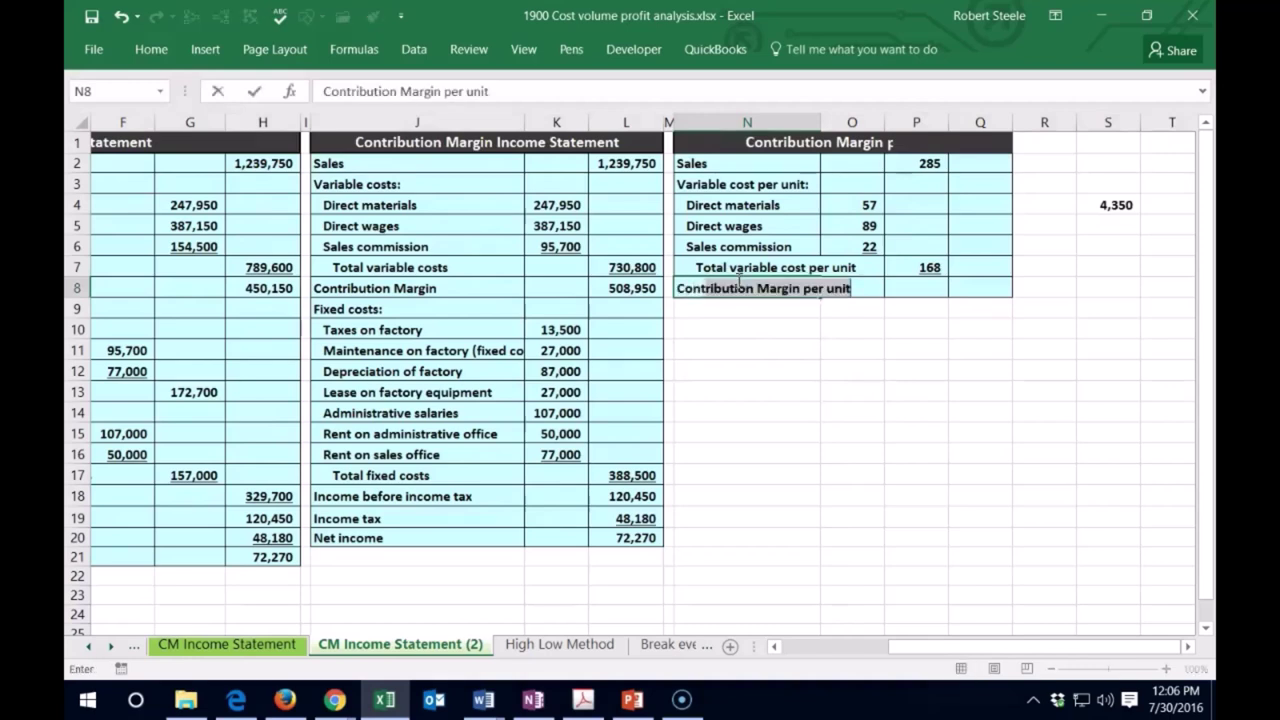
{"action": "key", "text": "Return"}
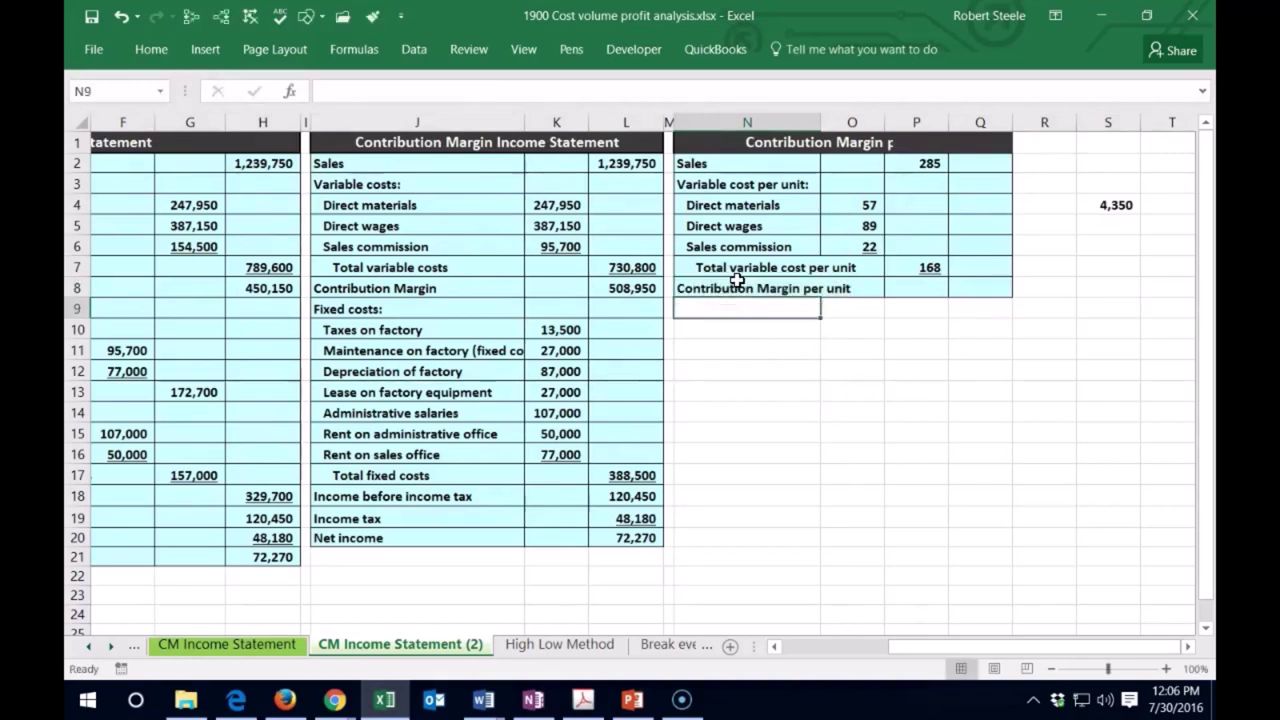
- Calculate the contribution margin per unit in P8 with =P2-P7
{"action": "left_click", "coordinate": [737, 282]}
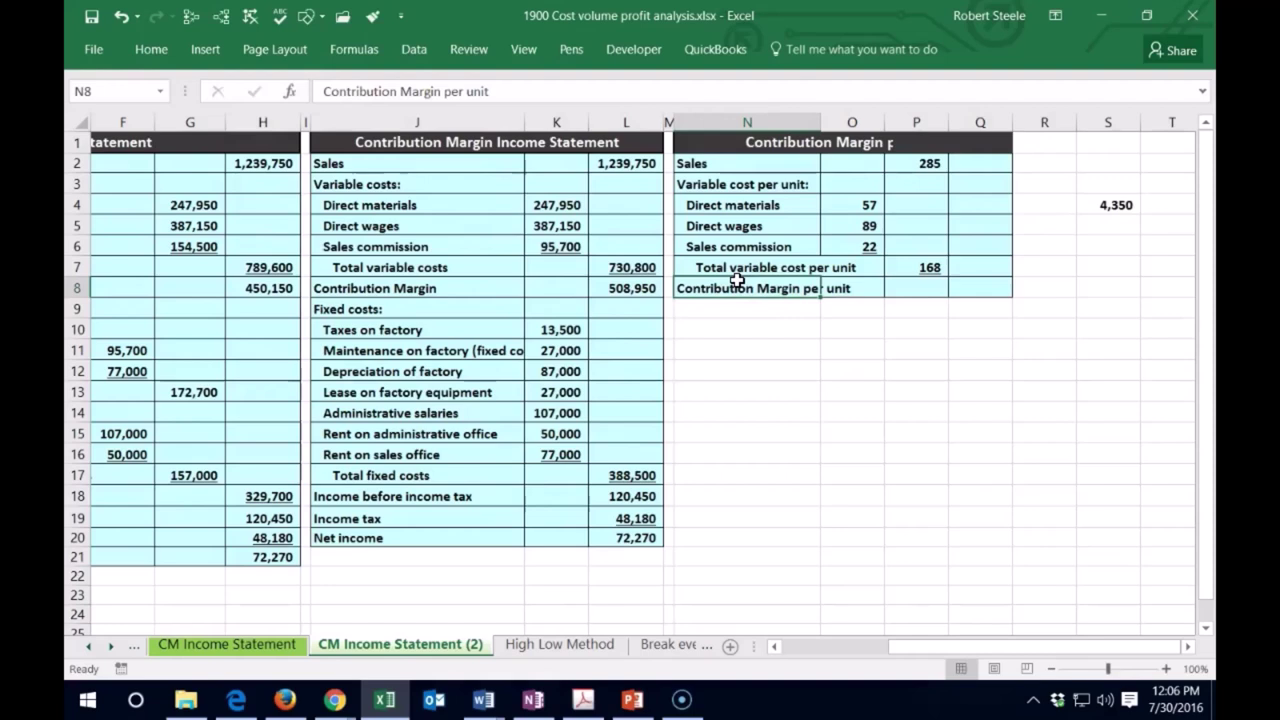
{"action": "key", "text": "Right"}
{"action": "key", "text": "Right"}
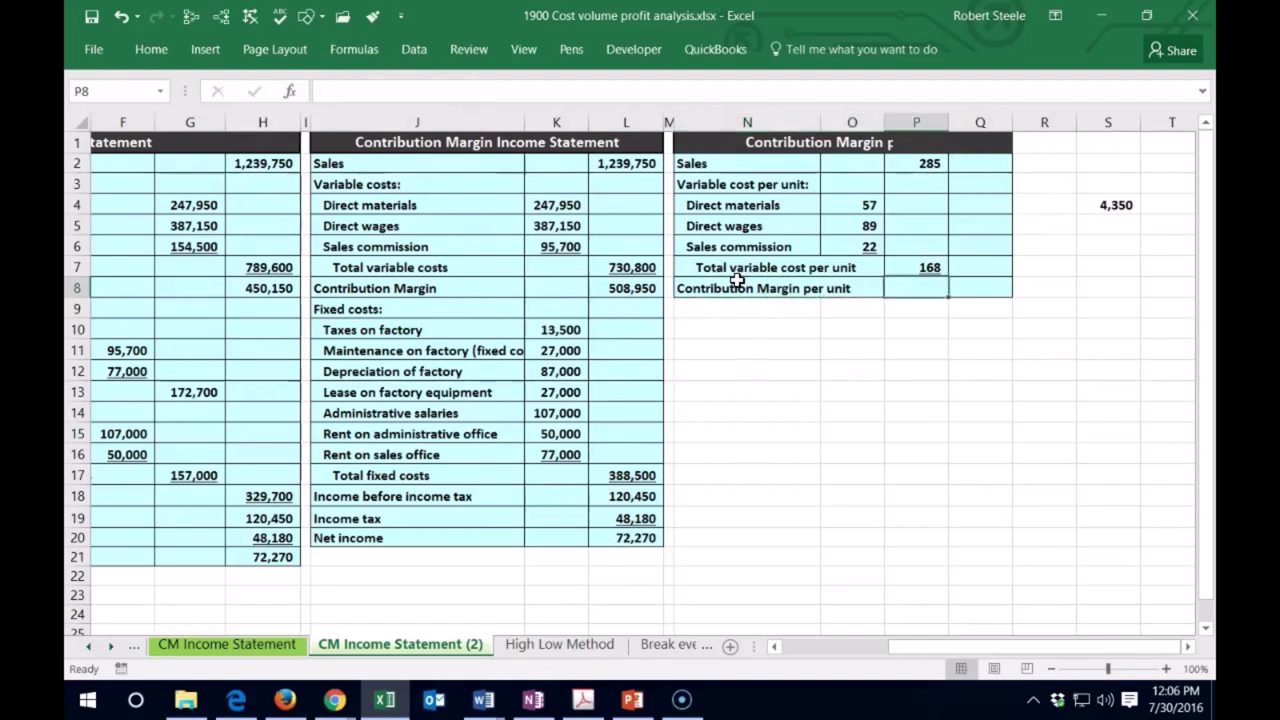
{"action": "type", "text": "="}
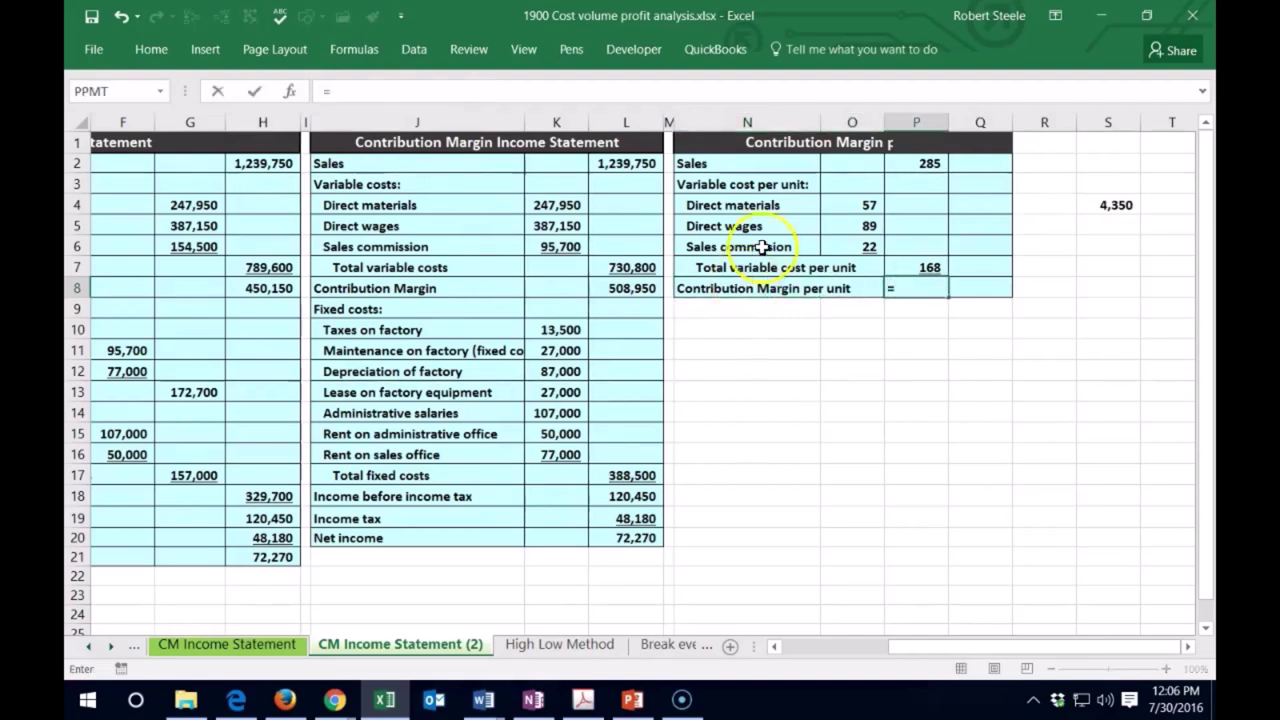
{"action": "left_click", "coordinate": [922, 167]}
{"action": "type", "text": "-"}
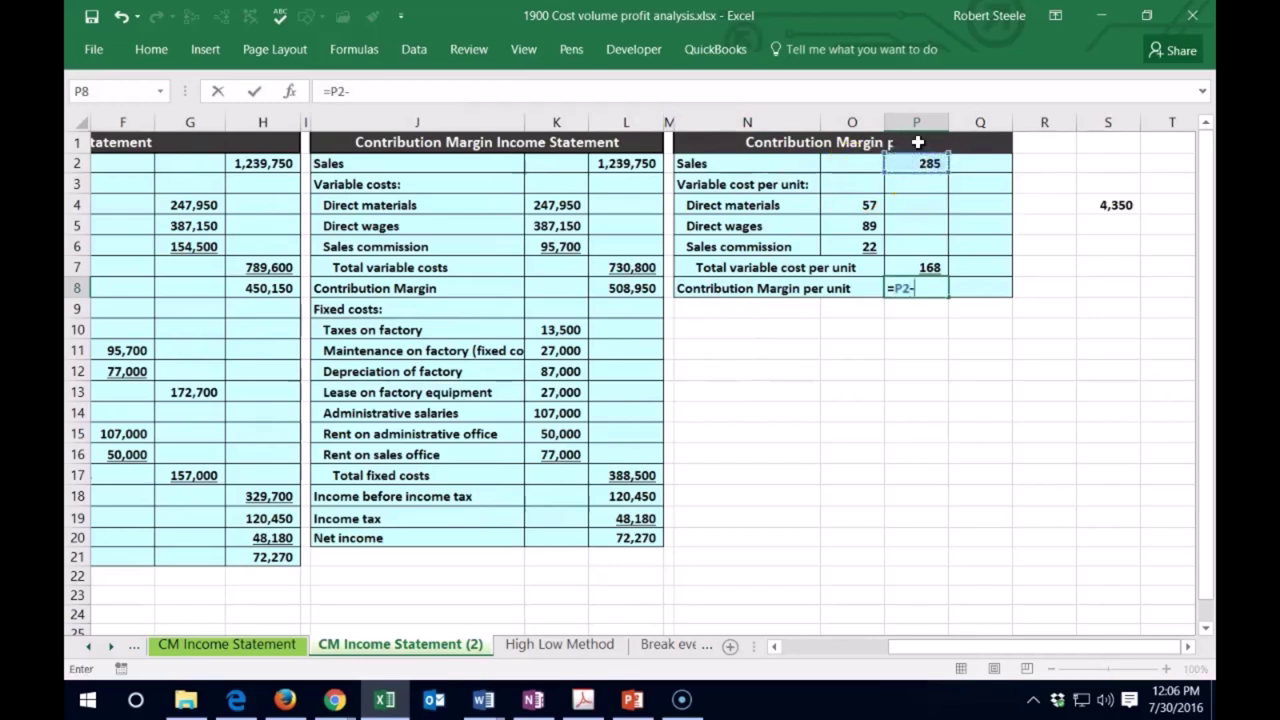
{"action": "left_click", "coordinate": [906, 267]}
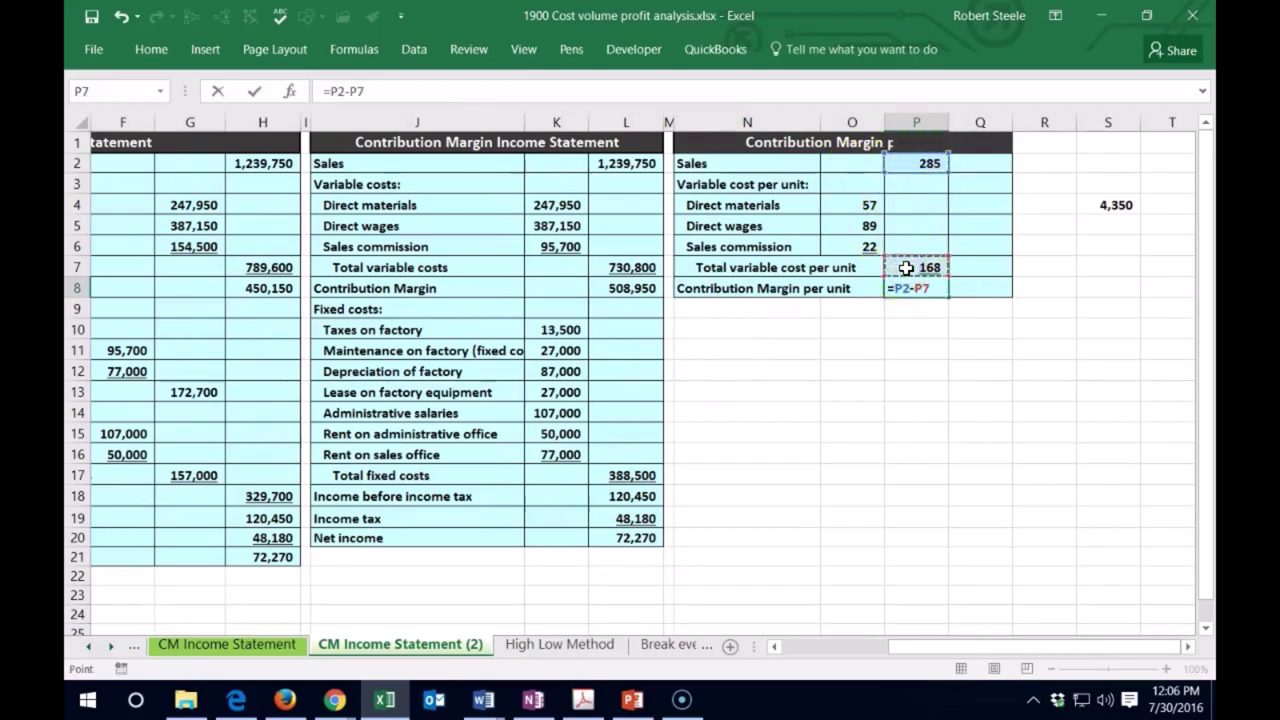
{"action": "key", "text": "Return"}
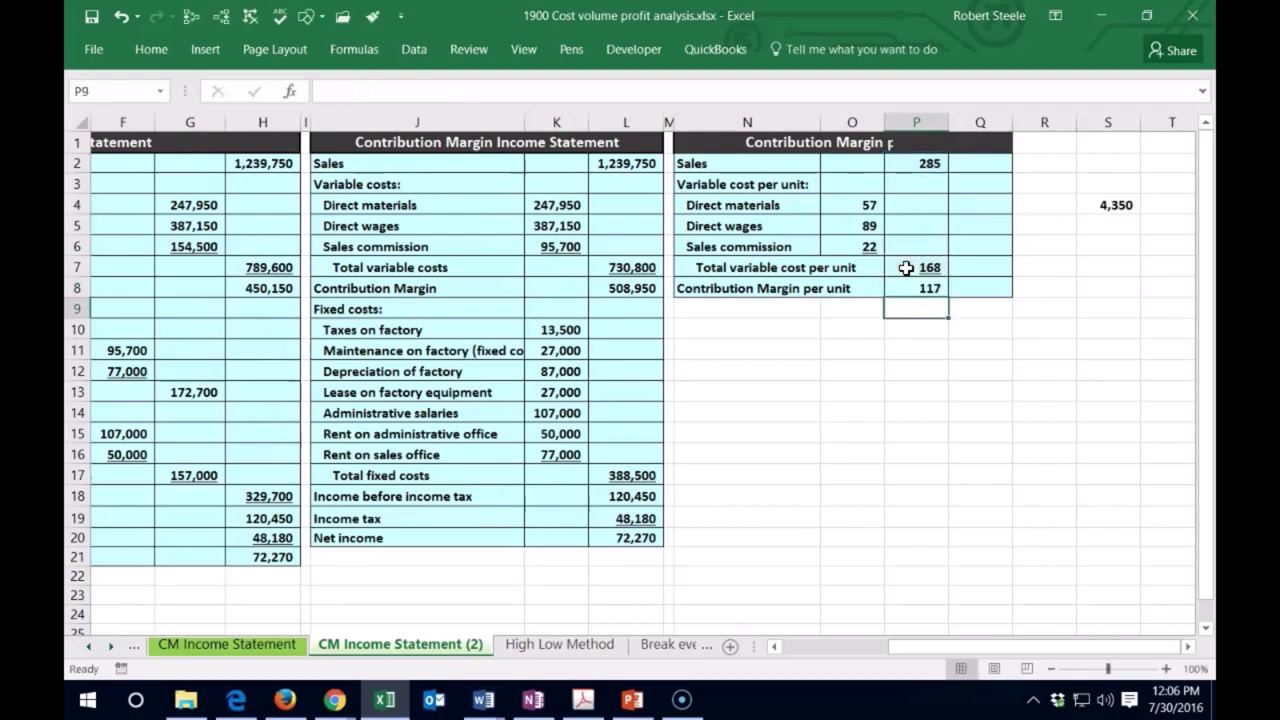
- Extend the Sales label in N2 to read "Sales per unit"
{"action": "left_click", "coordinate": [723, 163]}
{"action": "double_click", "coordinate": [723, 163]}
{"action": "type", "text": "per unit"}
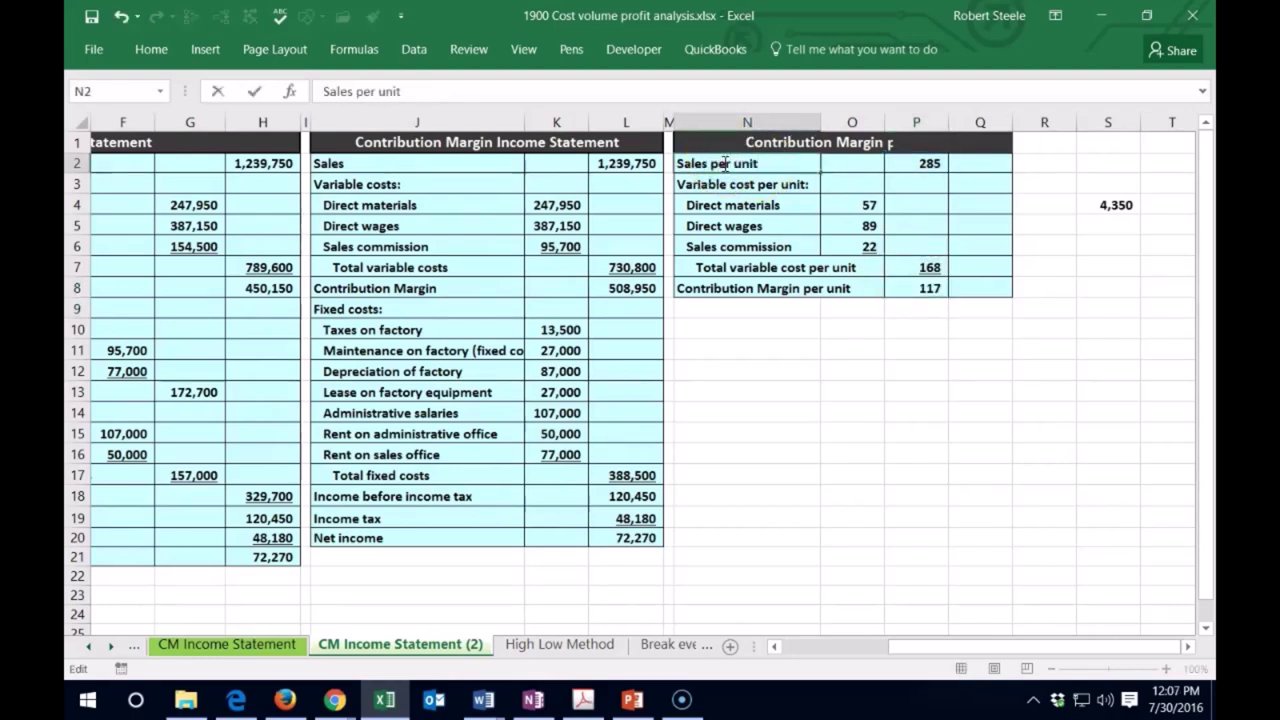
{"action": "key", "text": "Return"}
- Enter the total fixed costs from L17 as 388500 in P11, below the contribution margin per unit table
{"action": "left_click", "coordinate": [927, 289]}
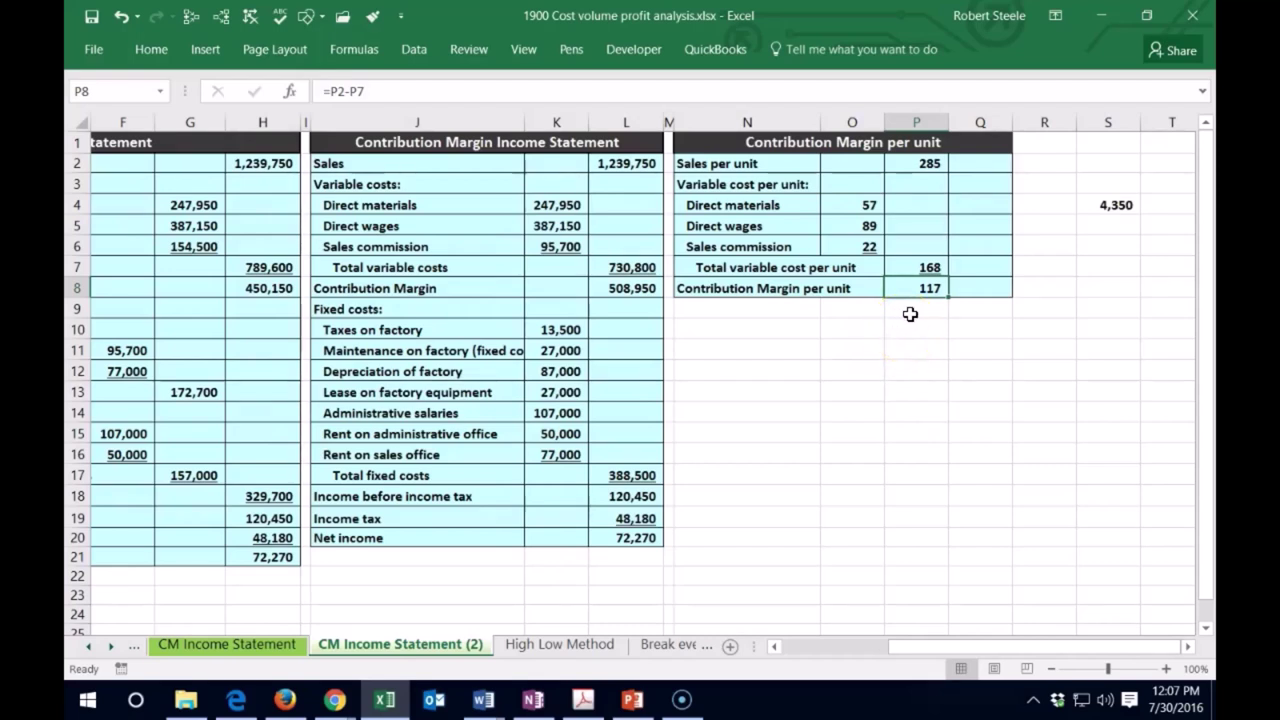
{"action": "left_click", "coordinate": [632, 475]}
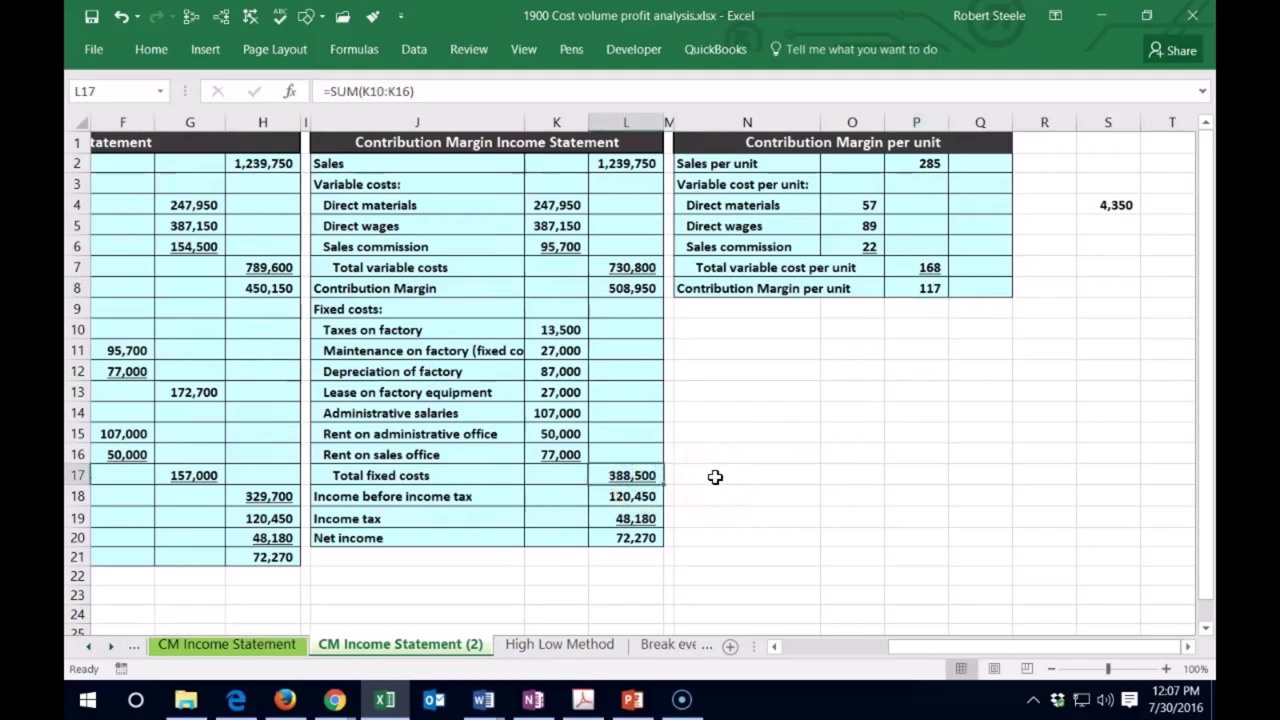
{"action": "left_click", "coordinate": [907, 348]}
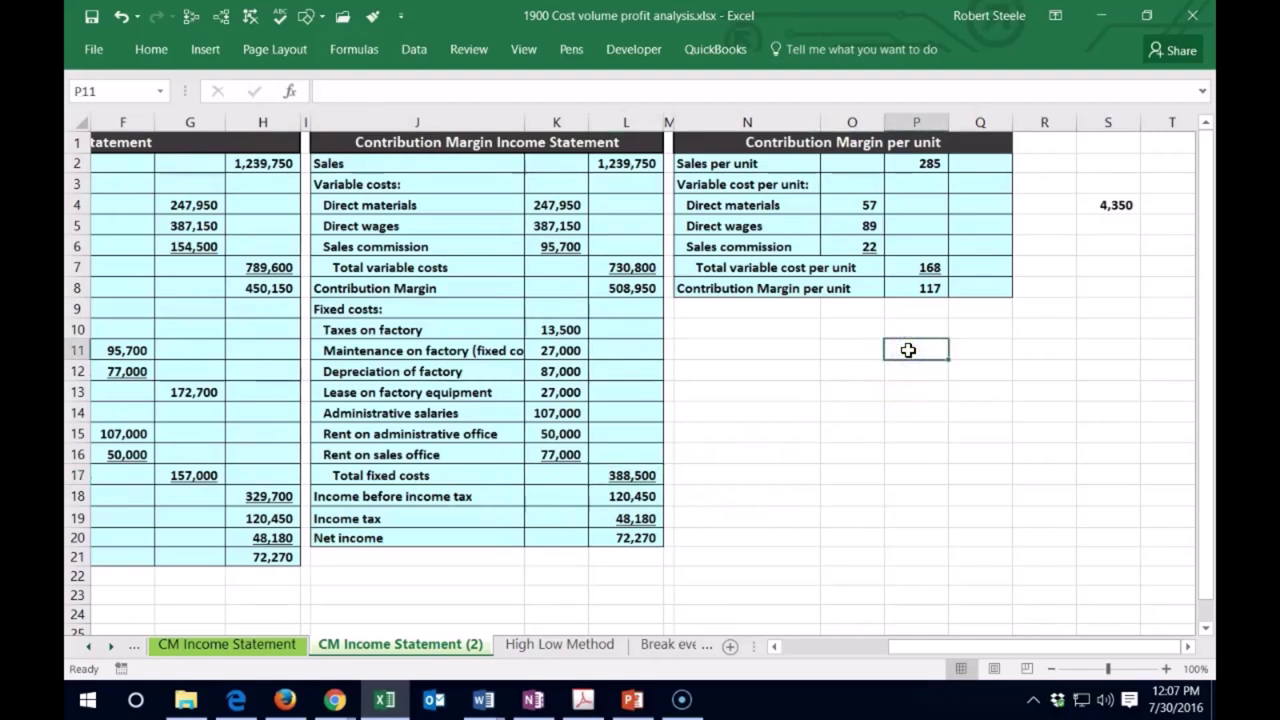
{"action": "type", "text": "388,"}
{"action": "type", "text": "5"}
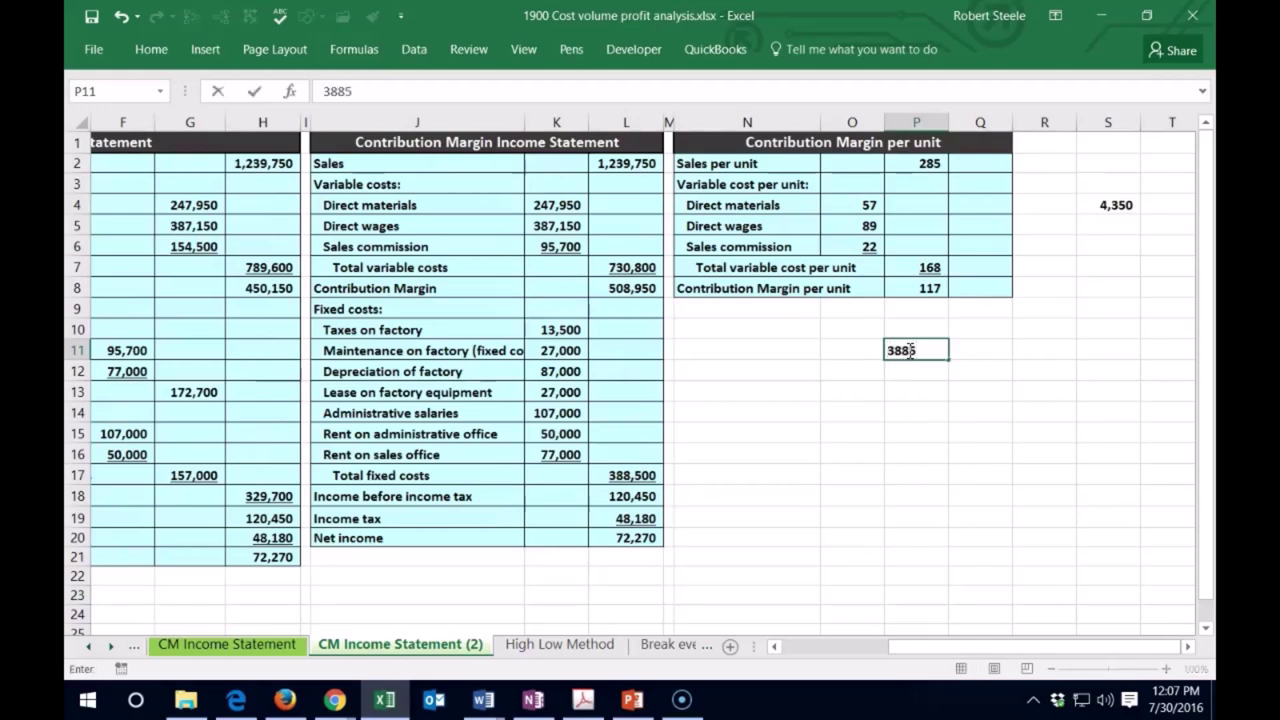
{"action": "type", "text": "00"}
{"action": "key", "text": "Return"}
- Link P12 to the contribution margin per unit in P8
{"action": "type", "text": "+"}
{"action": "key", "text": "Up"}
{"action": "key", "text": "Up"}
{"action": "key", "text": "Up"}
{"action": "key", "text": "Up"}
{"action": "key", "text": "Return"}
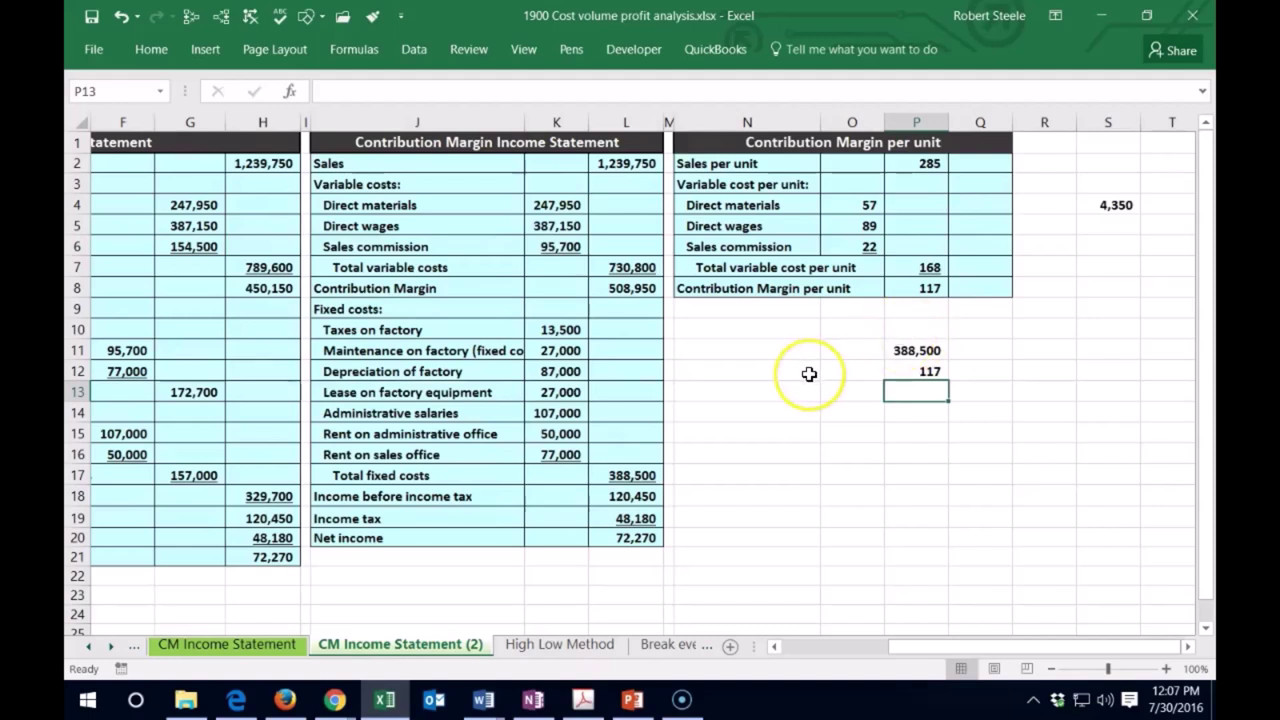
- Calculate the break-even units in P13 by dividing fixed costs by contribution margin per unit with =P11/P12
{"action": "type", "text": "="}
{"action": "key", "text": "Up"}
{"action": "key", "text": "Up"}
{"action": "type", "text": "/"}
{"action": "left_click", "coordinate": [897, 370]}
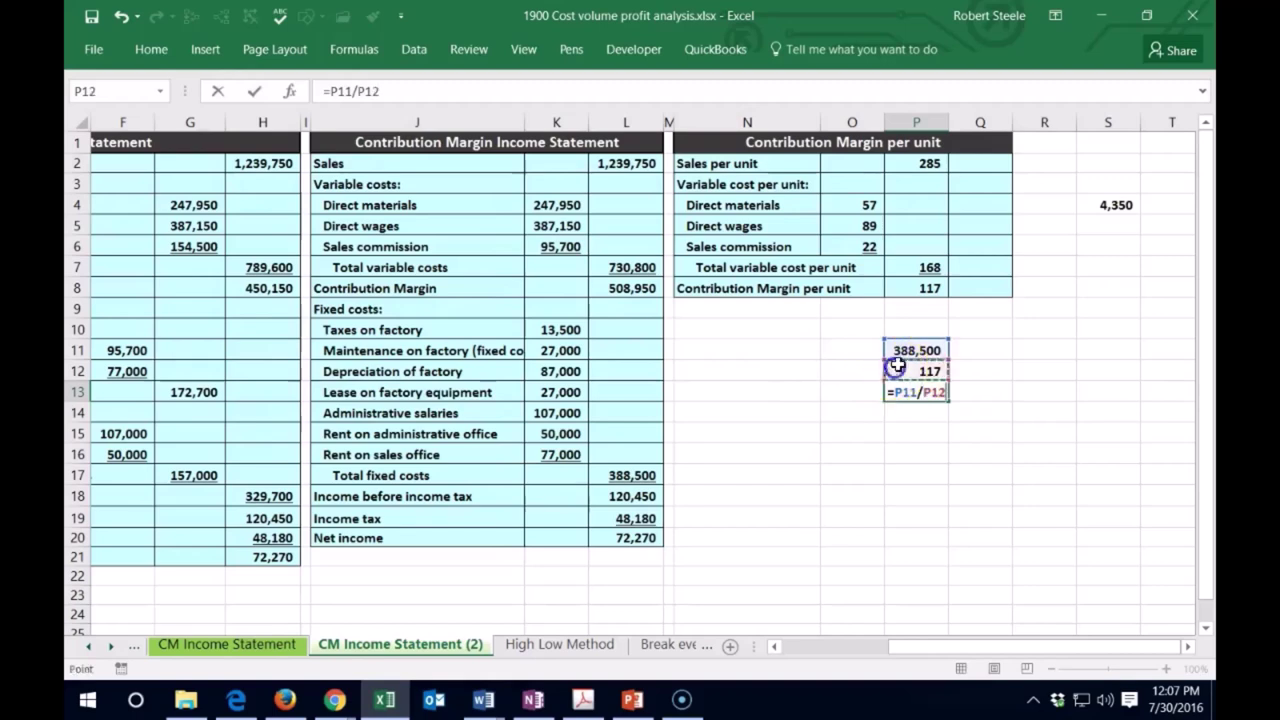
{"action": "key", "text": "Return"}
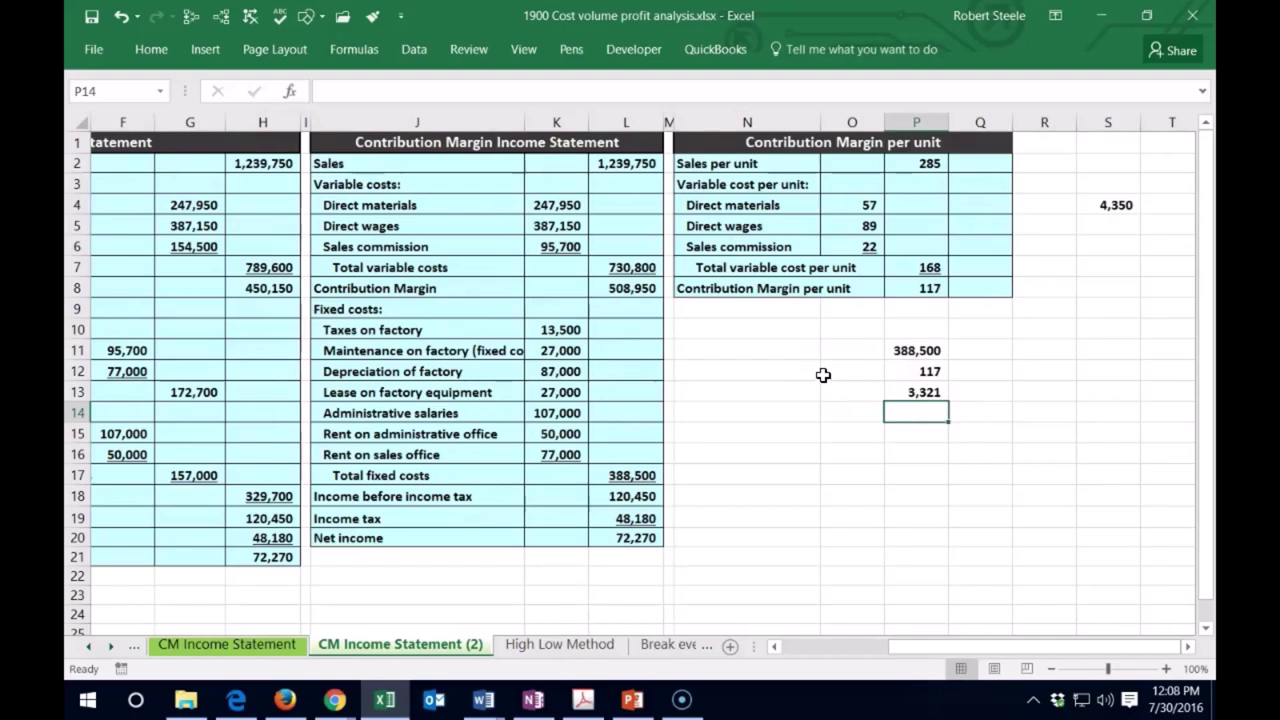
- Calculate the contribution margin ratio in Q8 with =P8/P2
{"action": "left_click", "coordinate": [972, 268]}
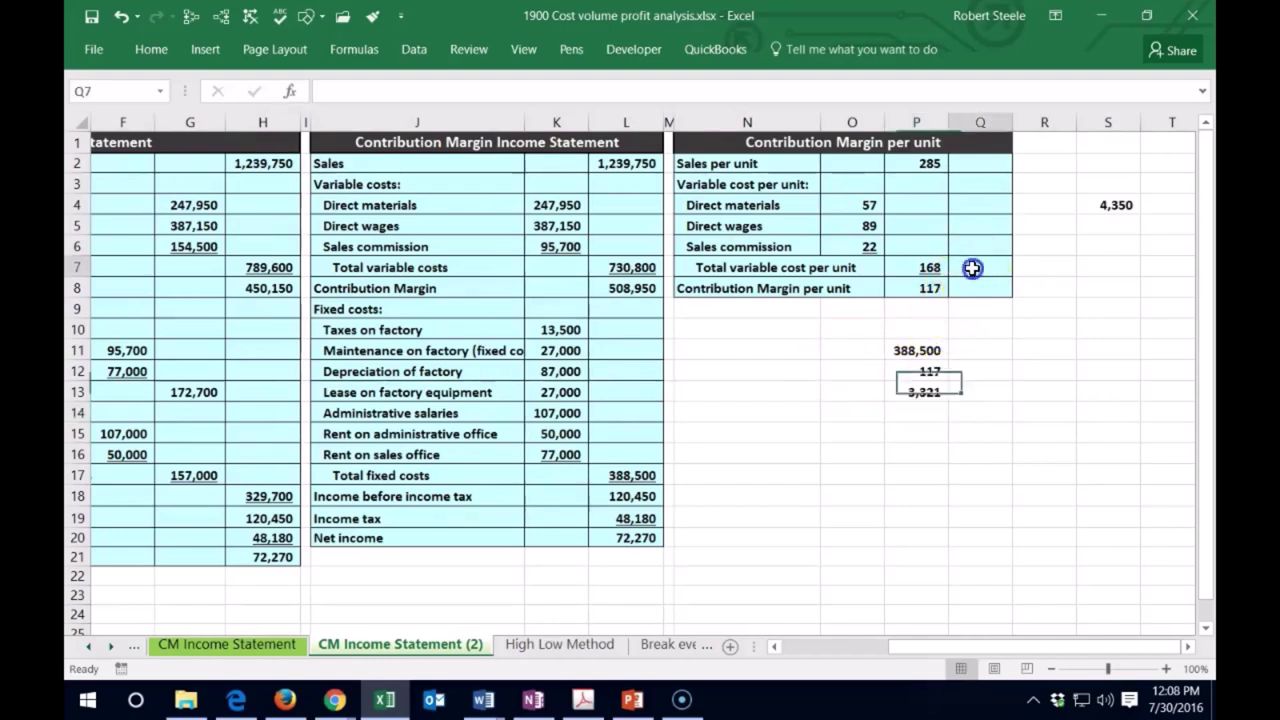
{"action": "left_click", "coordinate": [856, 331]}
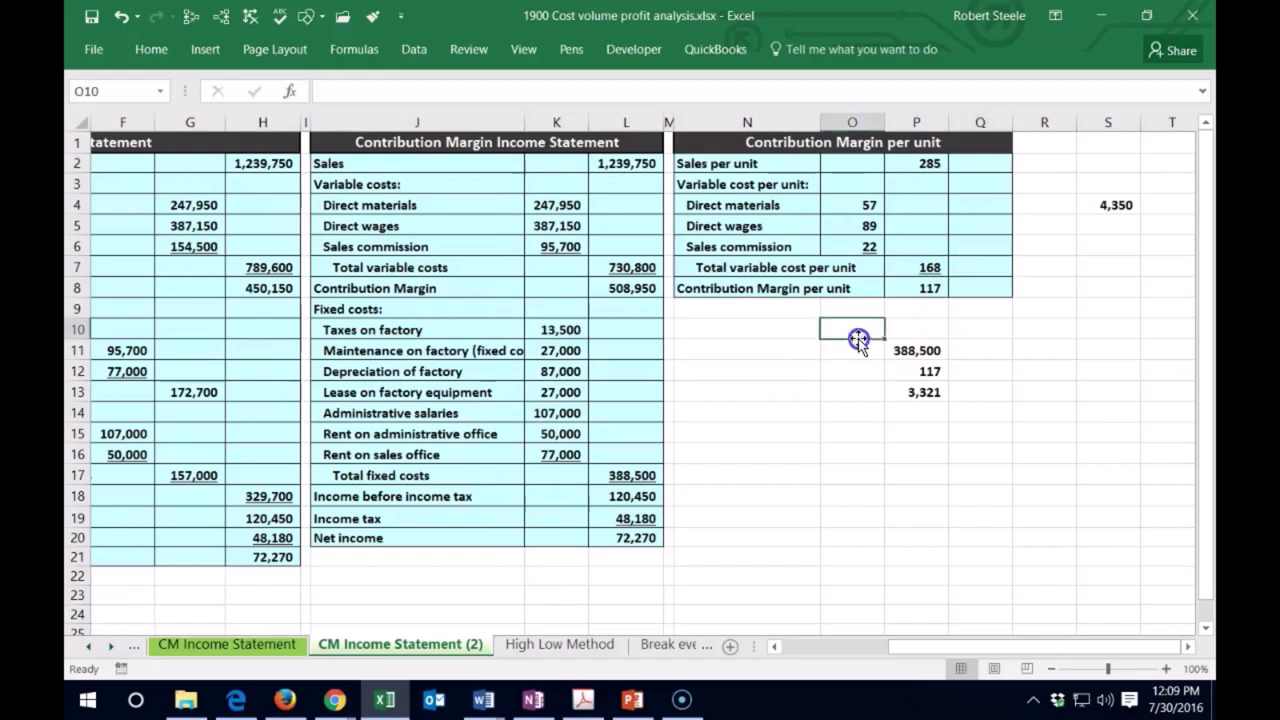
{"action": "left_click", "coordinate": [975, 292]}
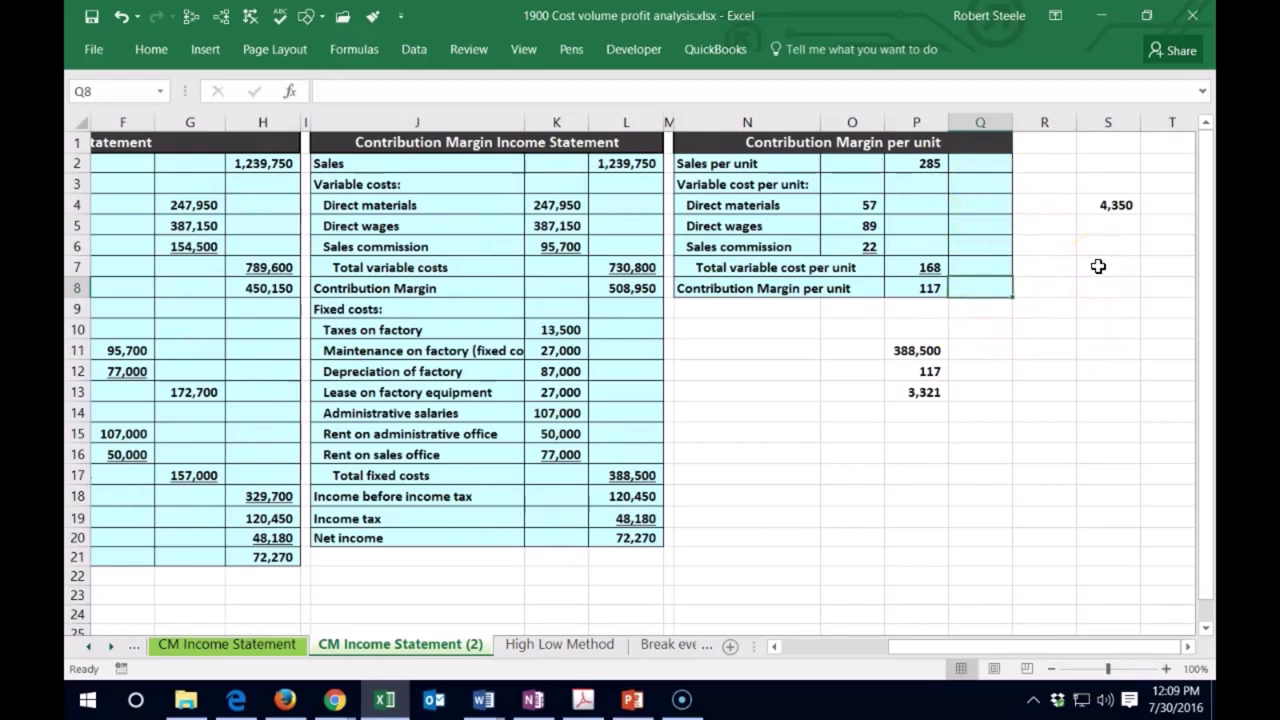
{"action": "type", "text": "="}
{"action": "left_click", "coordinate": [930, 287]}
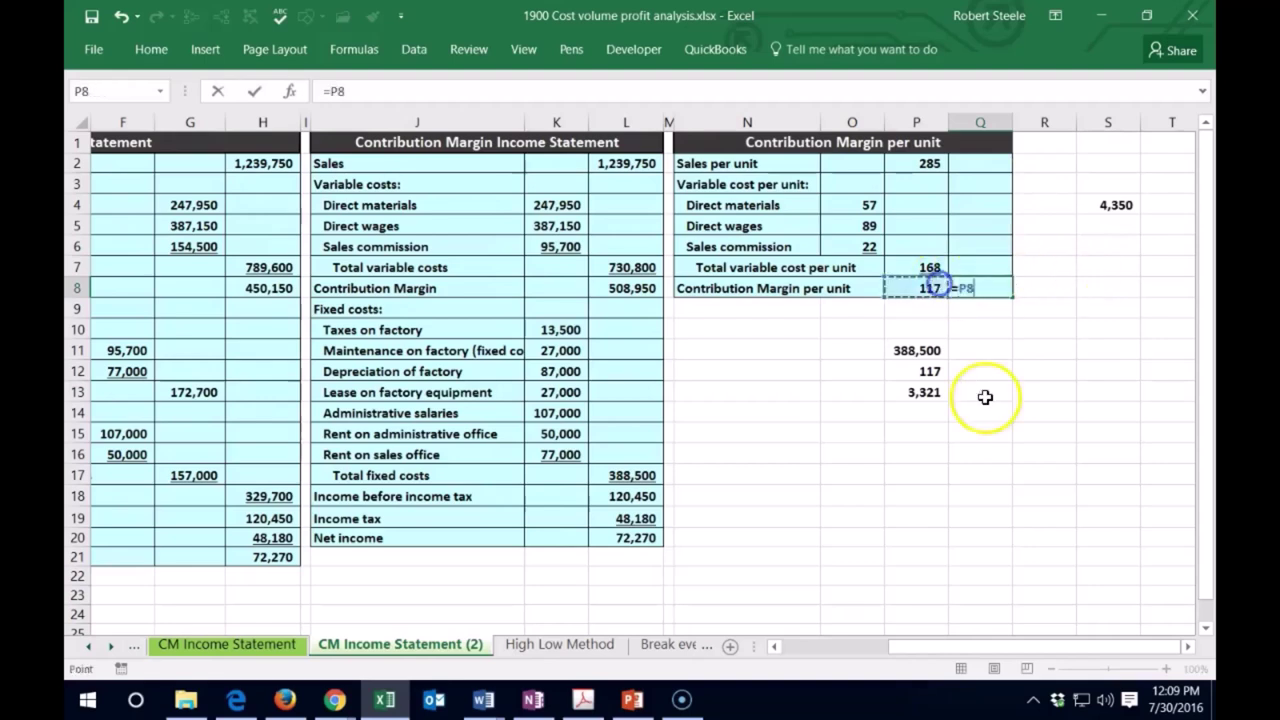
{"action": "type", "text": "/"}
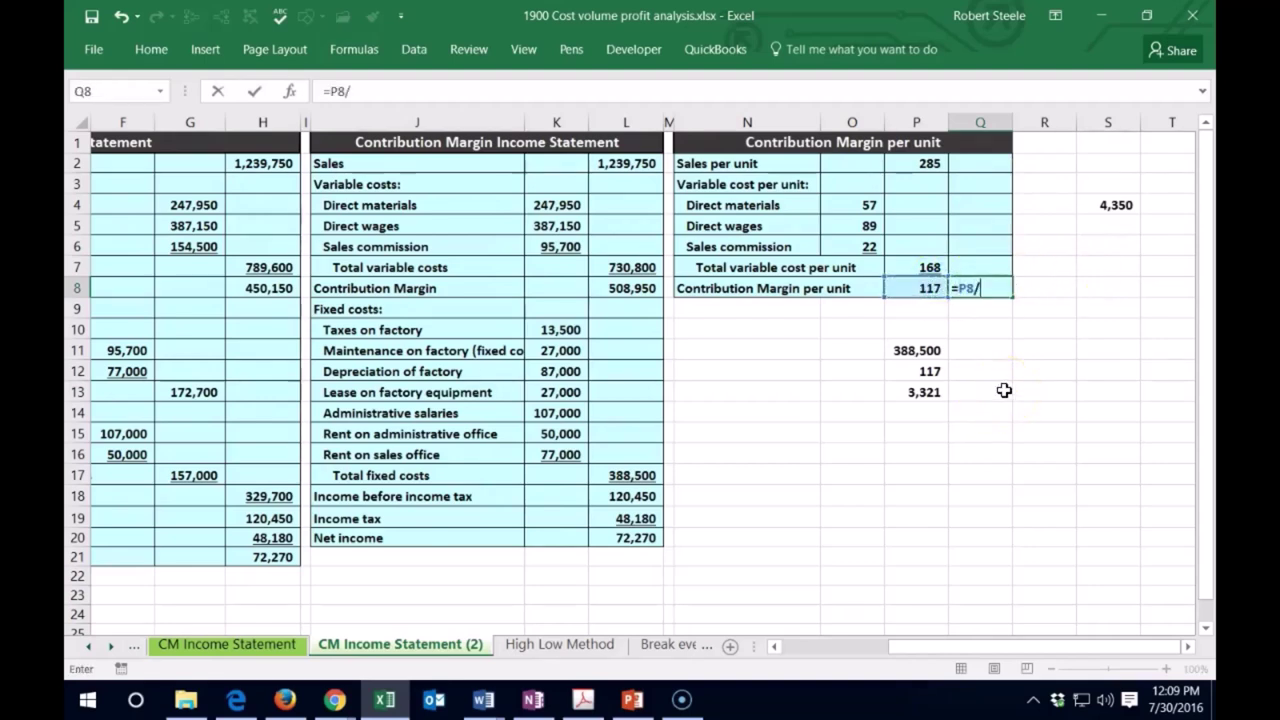
{"action": "left_click", "coordinate": [920, 163]}
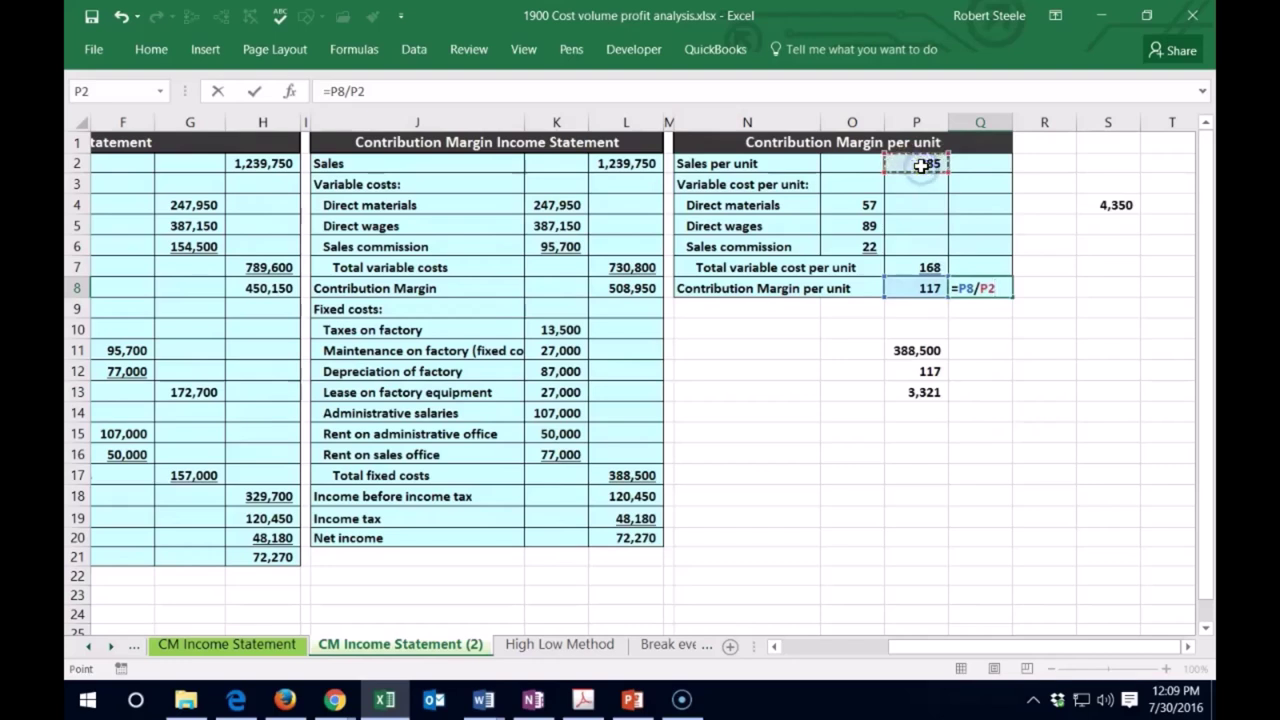
{"action": "key", "text": "ctrl+Return"}
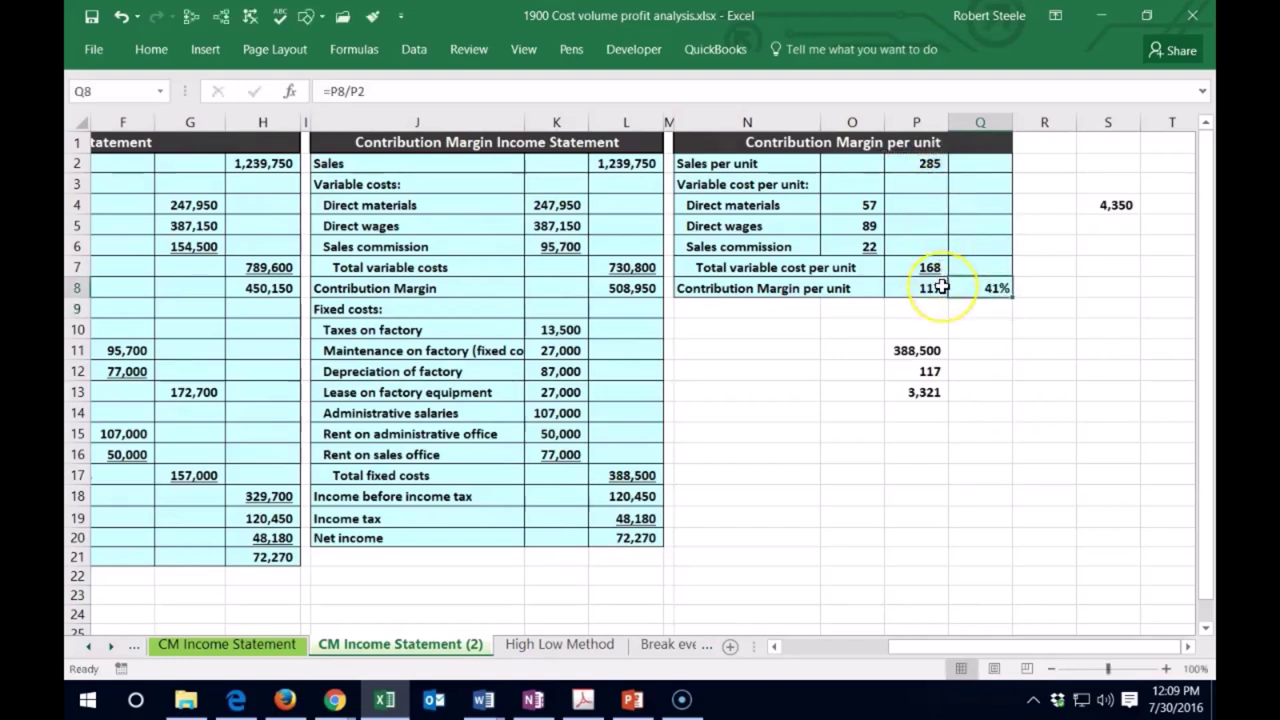
{"action": "left_click", "coordinate": [151, 49]}
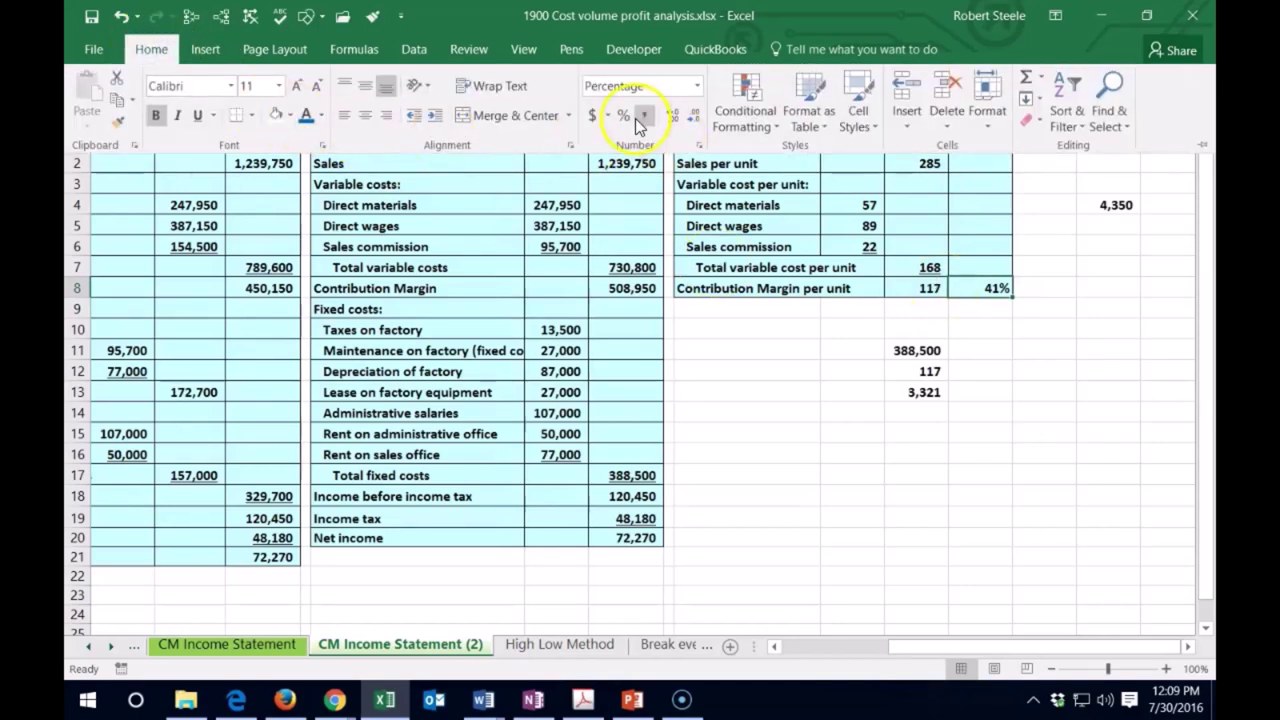
{"action": "left_click", "coordinate": [1000, 320]}
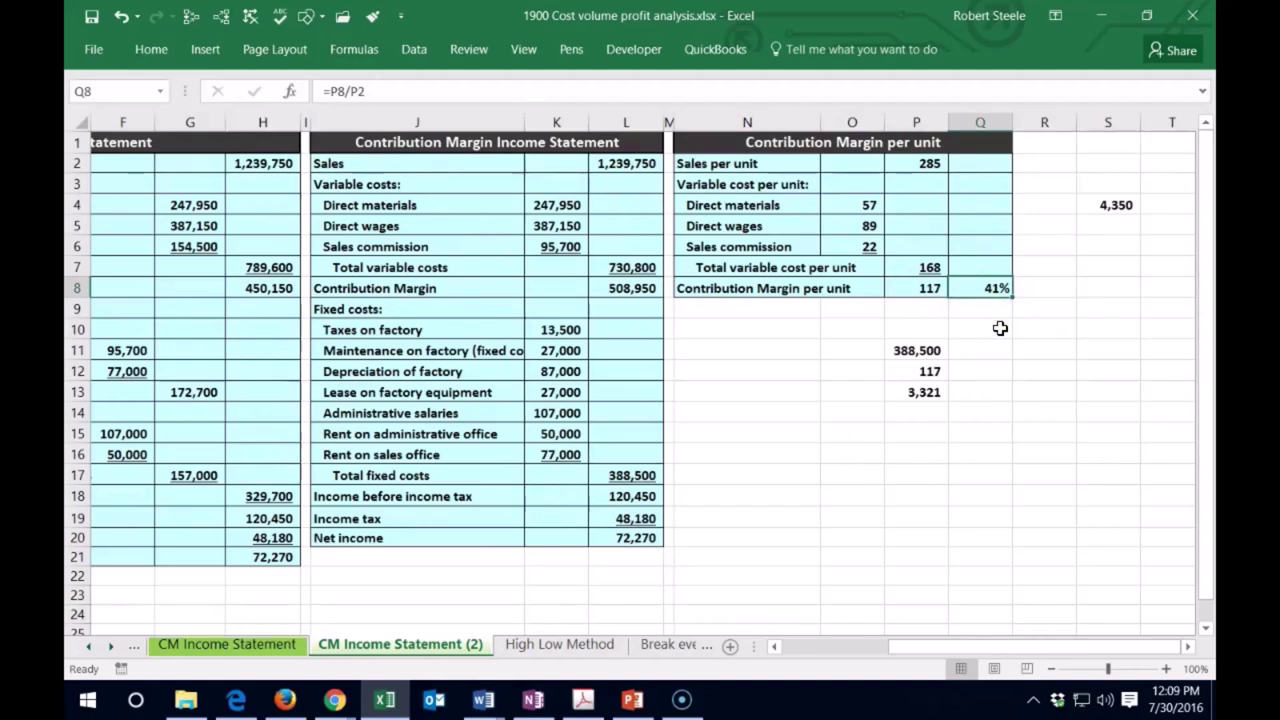
- Calculate the variable cost percentage of sales in Q7 with =P7/P2
{"action": "left_click", "coordinate": [979, 278]}
{"action": "left_click", "coordinate": [987, 322]}
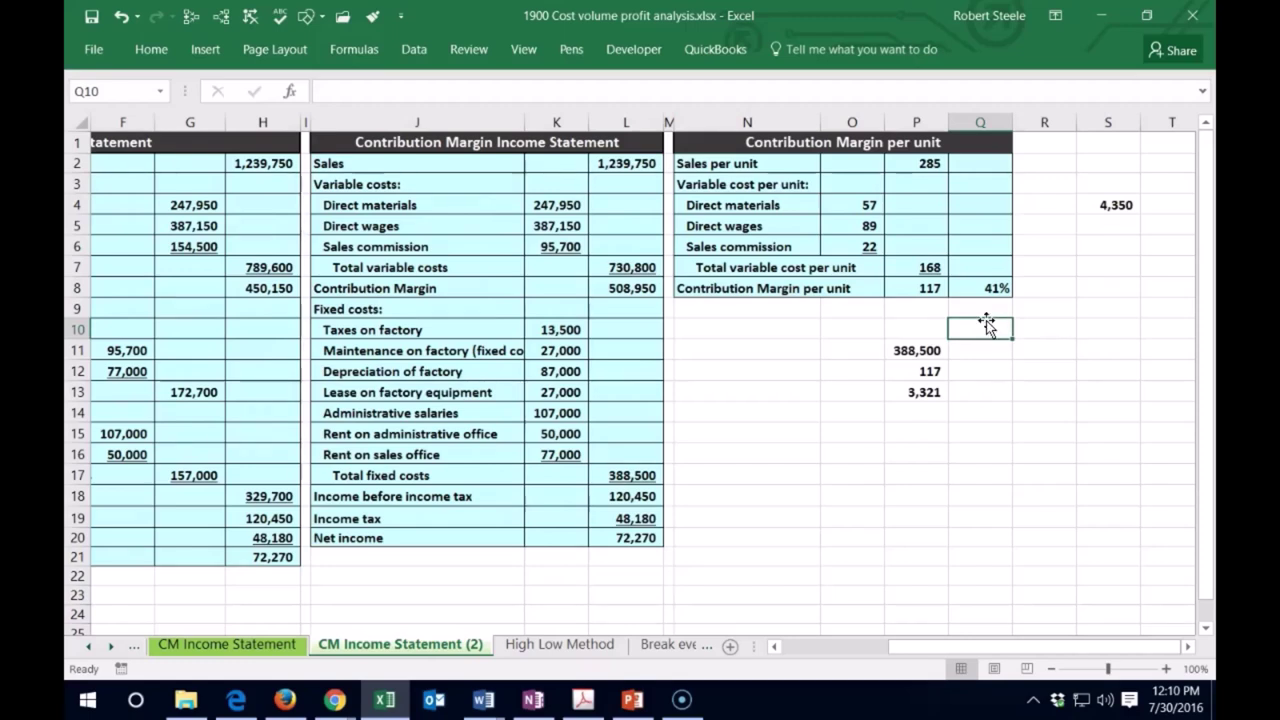
{"action": "left_click", "coordinate": [974, 268]}
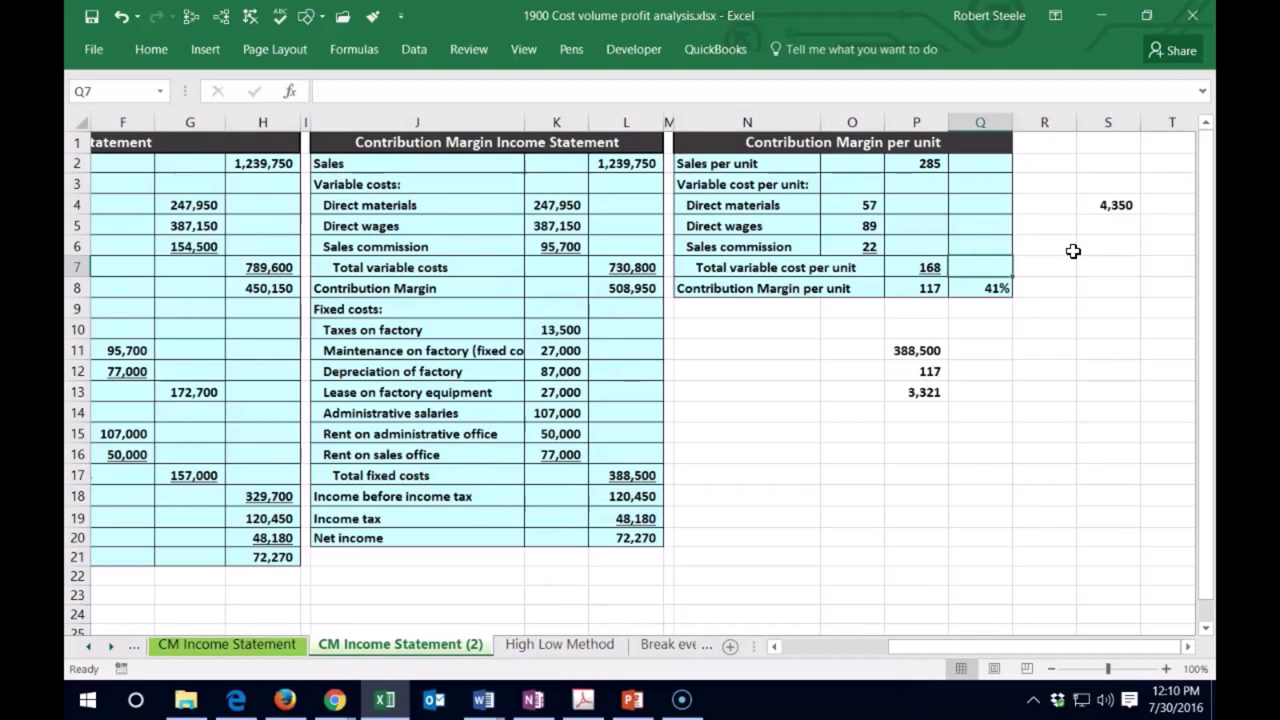
{"action": "type", "text": "="}
{"action": "left_click", "coordinate": [929, 266]}
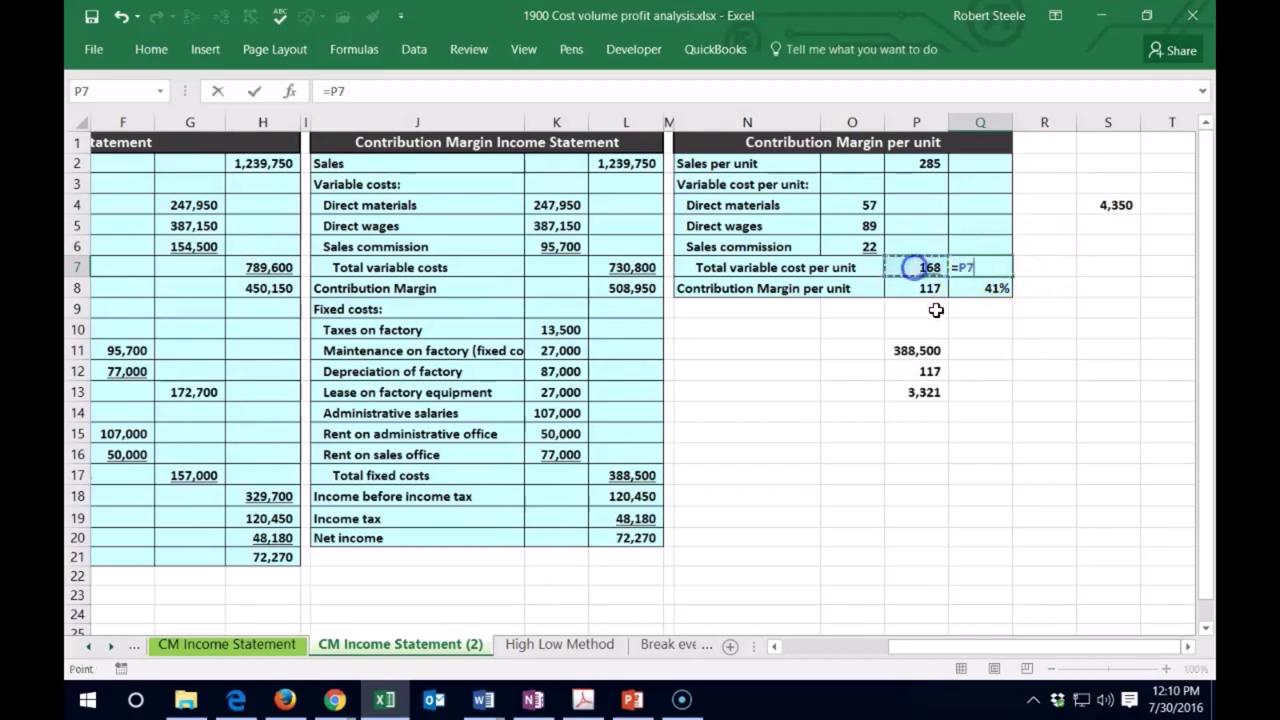
{"action": "type", "text": "/"}
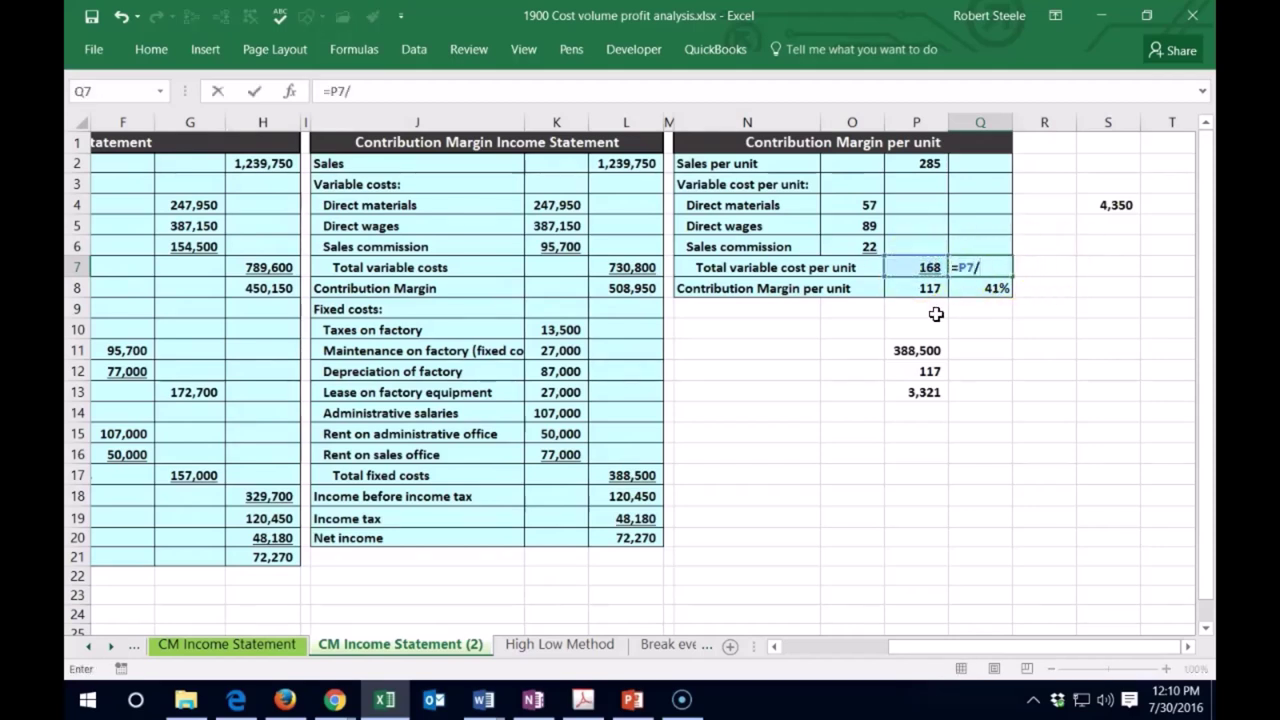
{"action": "left_click", "coordinate": [916, 163]}
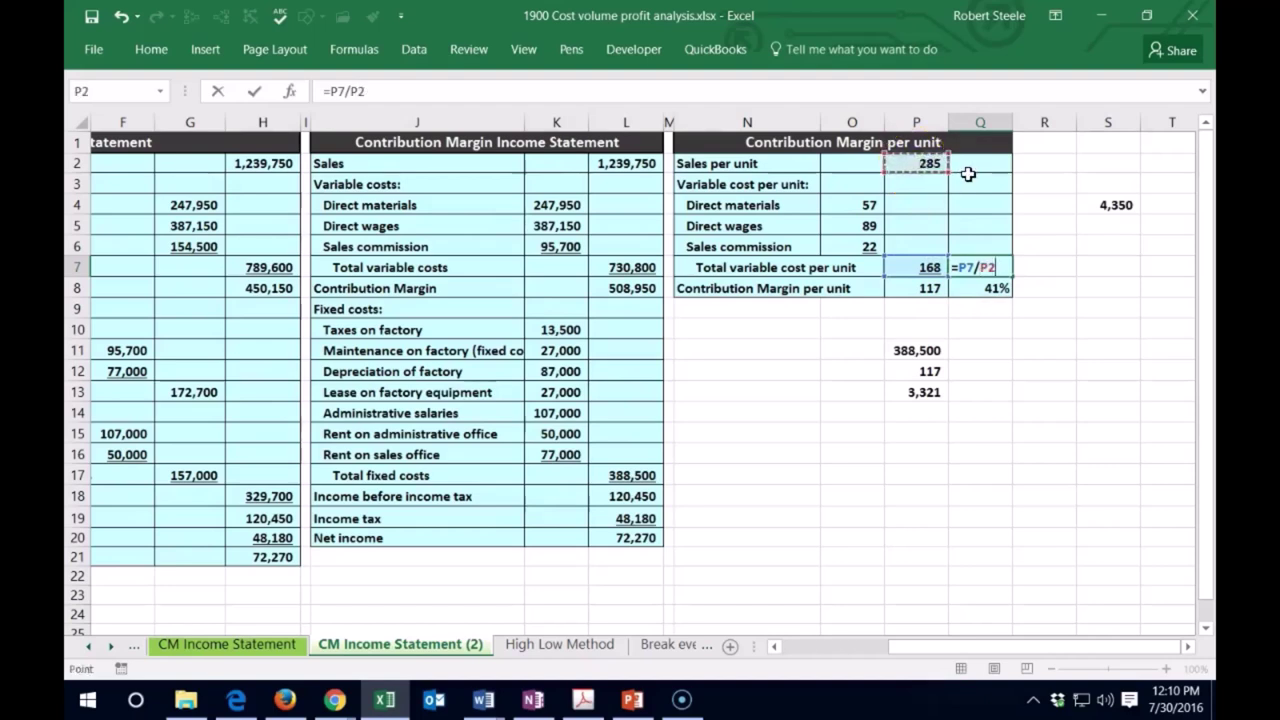
{"action": "key", "text": "Return"}
- Check the sum of the variable cost and contribution margin percentages in Q7:Q8
{"action": "left_click_drag", "start_coordinate": [986, 264], "coordinate": [982, 289]}
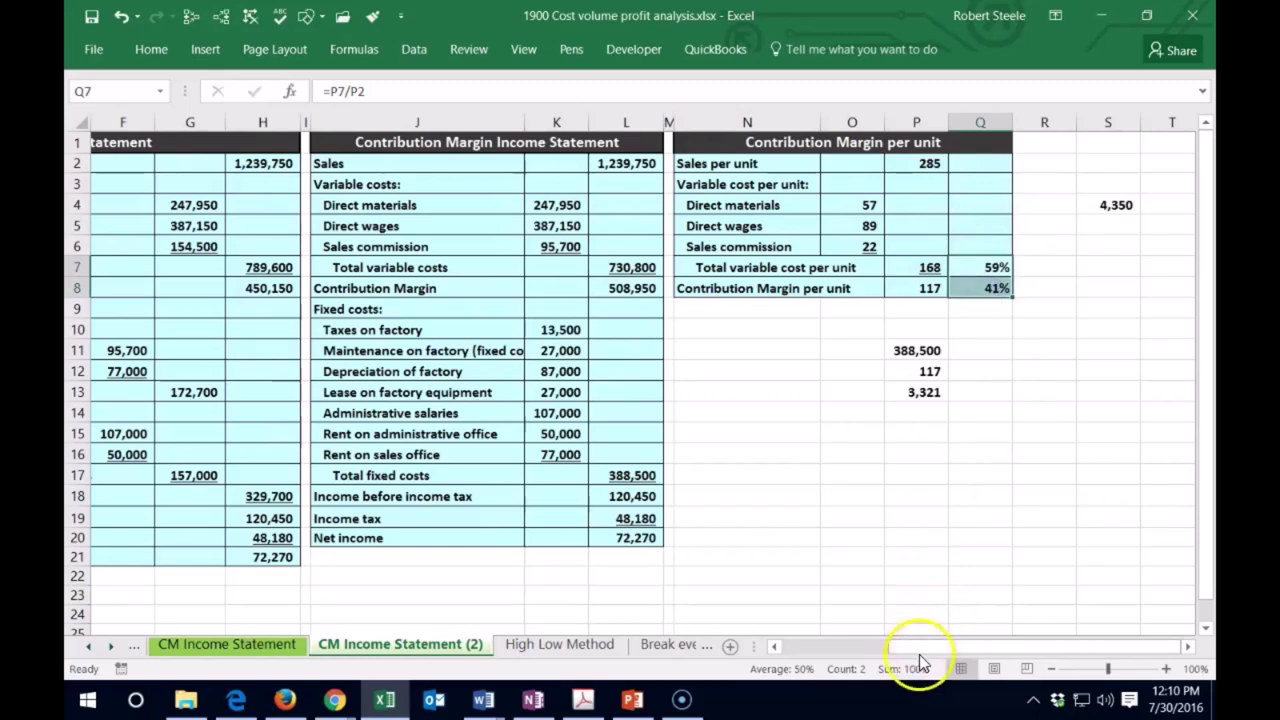
{"action": "left_click", "coordinate": [1020, 332]}
{"action": "left_click", "coordinate": [1031, 265]}
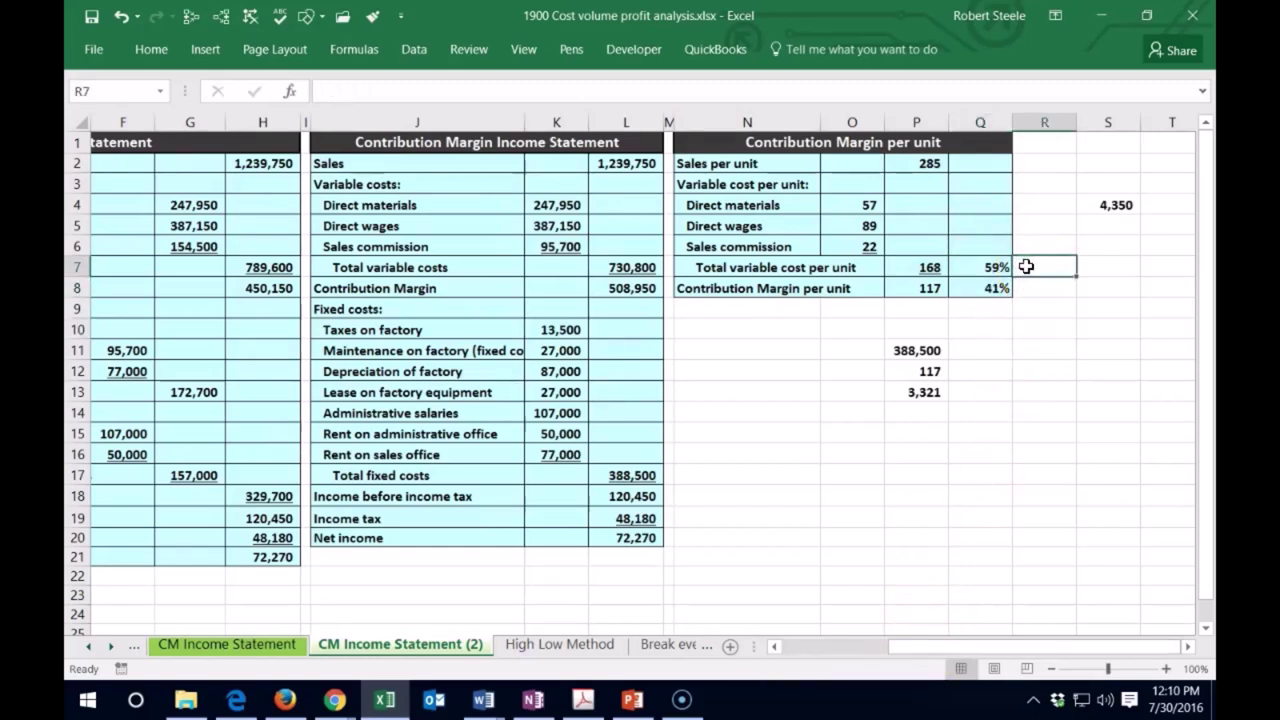
{"action": "left_click", "coordinate": [1025, 286]}
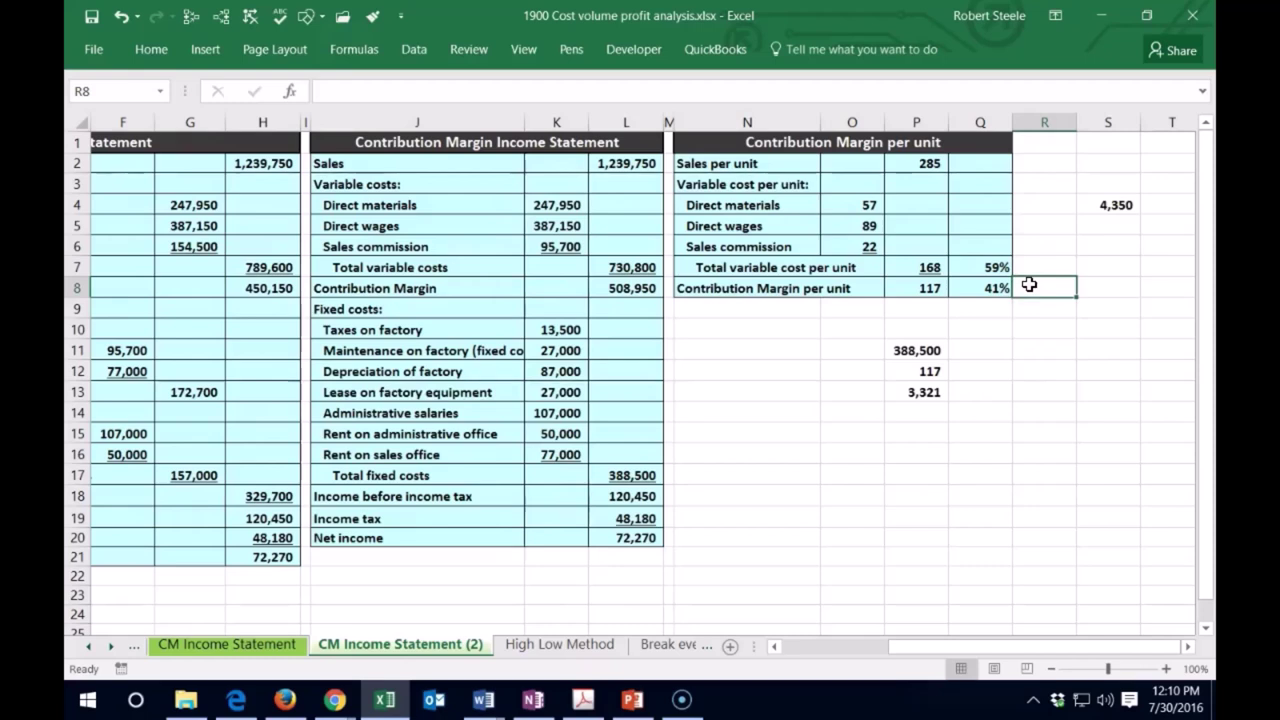
{"action": "left_click", "coordinate": [1055, 288]}
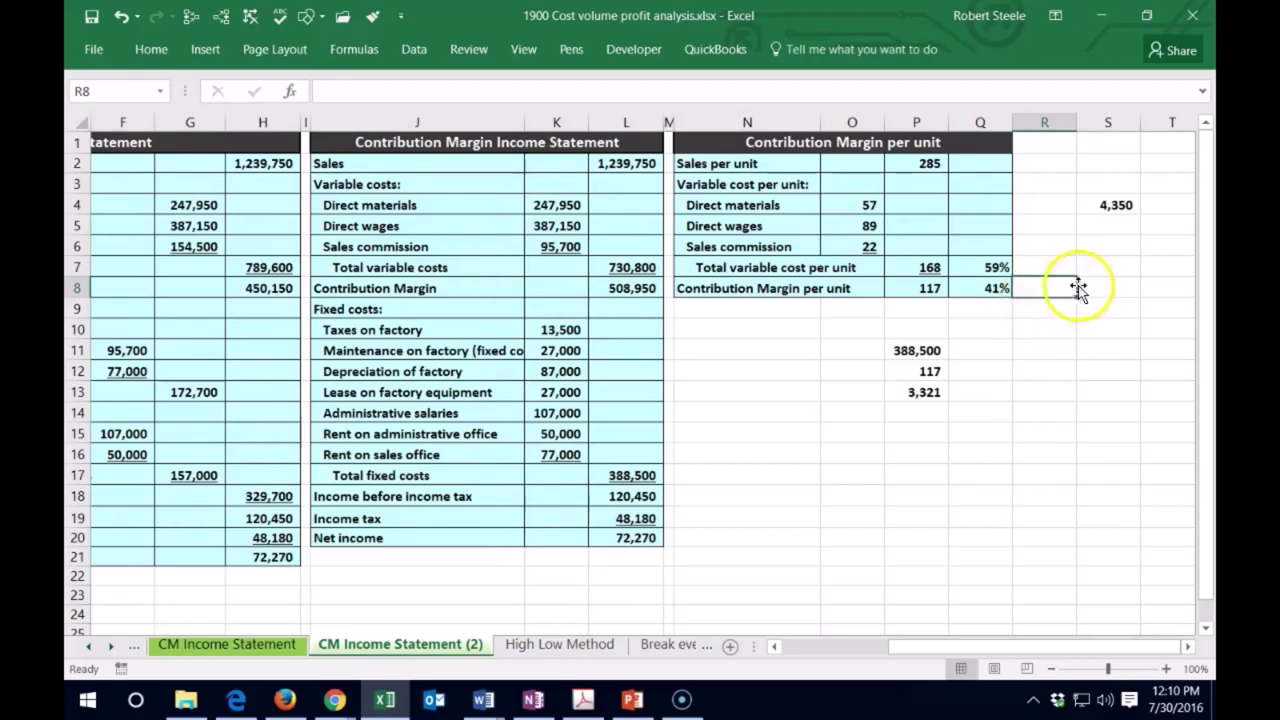
- Calculate the contribution margin ratio from the income statement totals in N10 with =L8/L2 and format it as a percentage
{"action": "left_click", "coordinate": [638, 289]}
{"action": "left_click", "coordinate": [632, 164]}
{"action": "left_click", "coordinate": [630, 288]}
{"action": "left_click", "coordinate": [707, 329]}
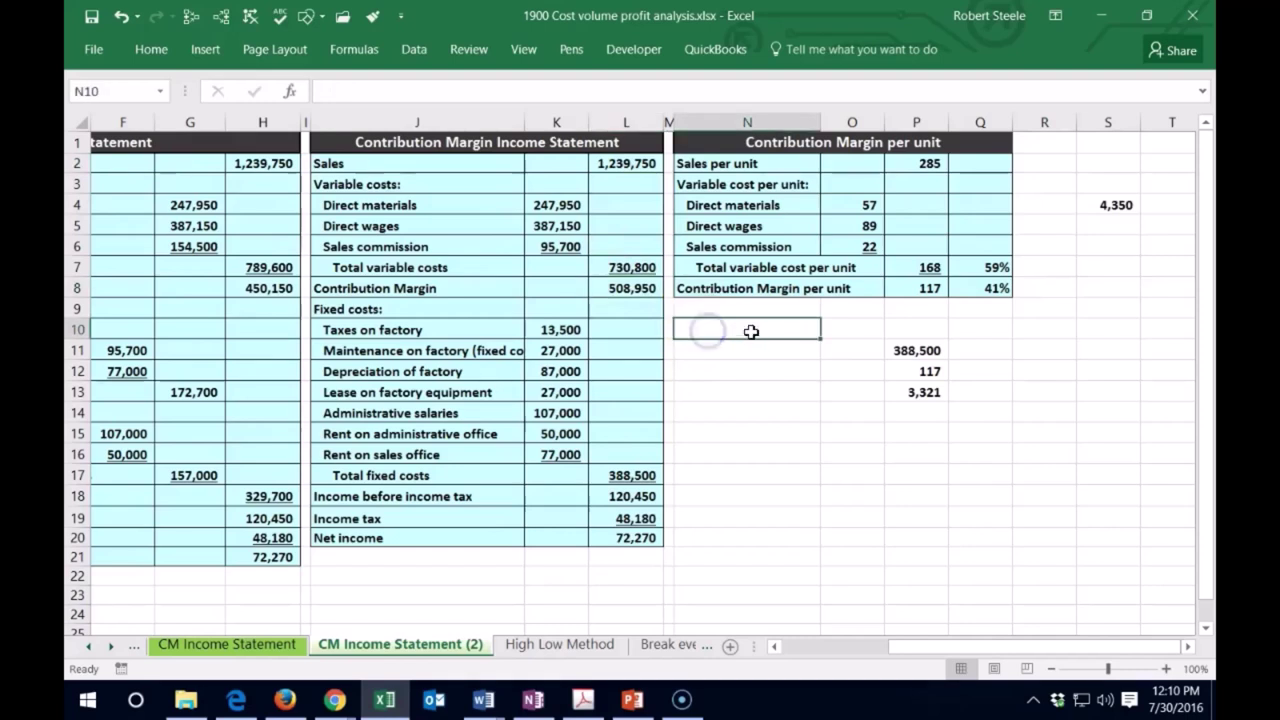
{"action": "type", "text": "="}
{"action": "left_click", "coordinate": [627, 288]}
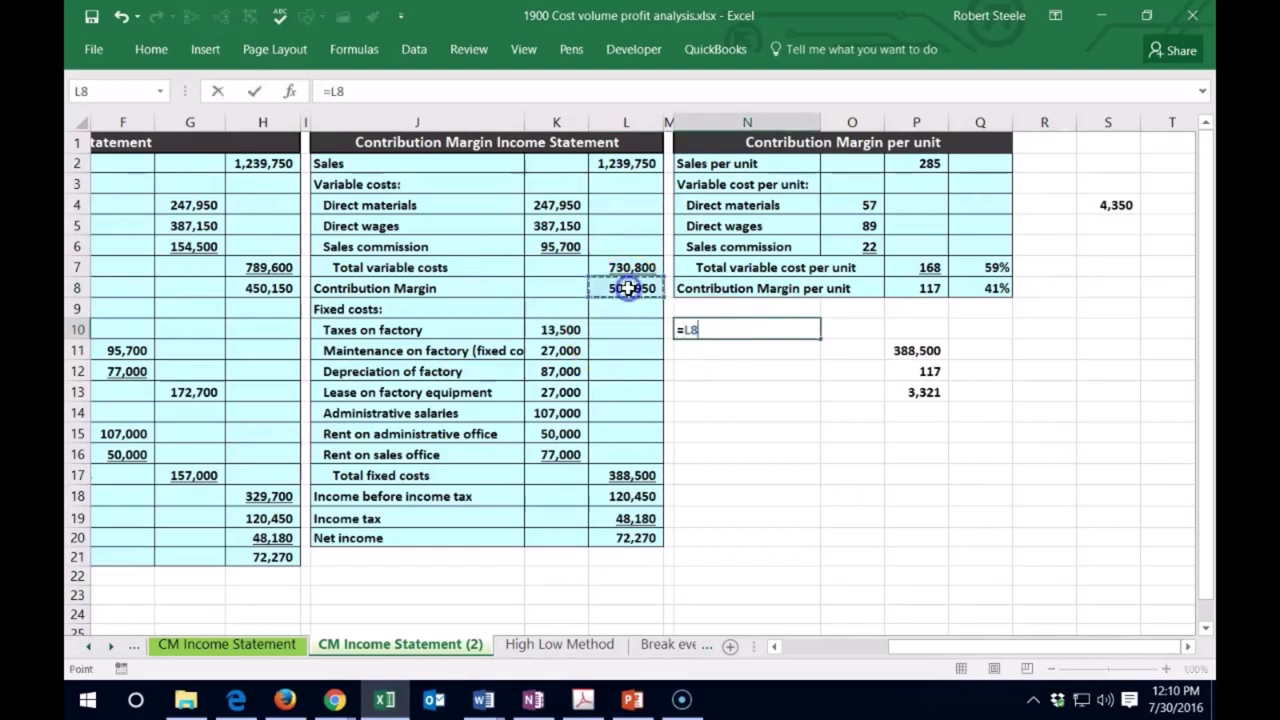
{"action": "type", "text": "/"}
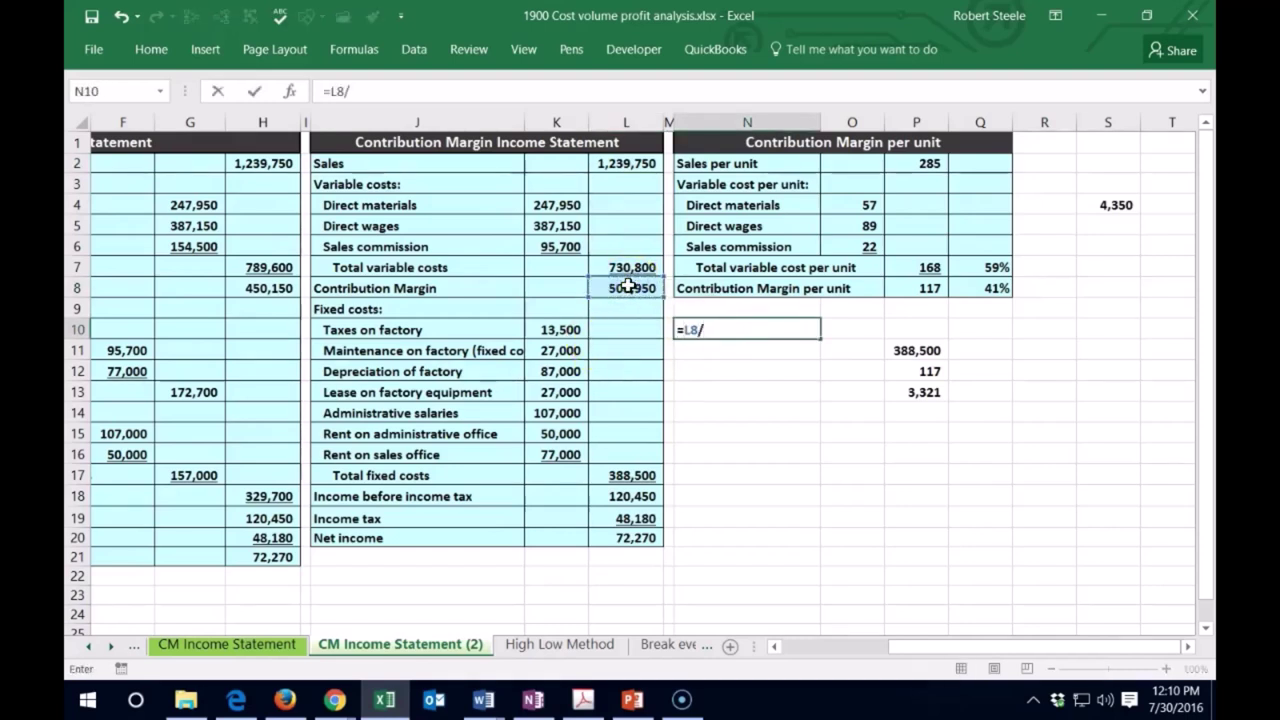
{"action": "left_click", "coordinate": [636, 163]}
{"action": "key", "text": "Return"}
{"action": "key", "text": "Up"}
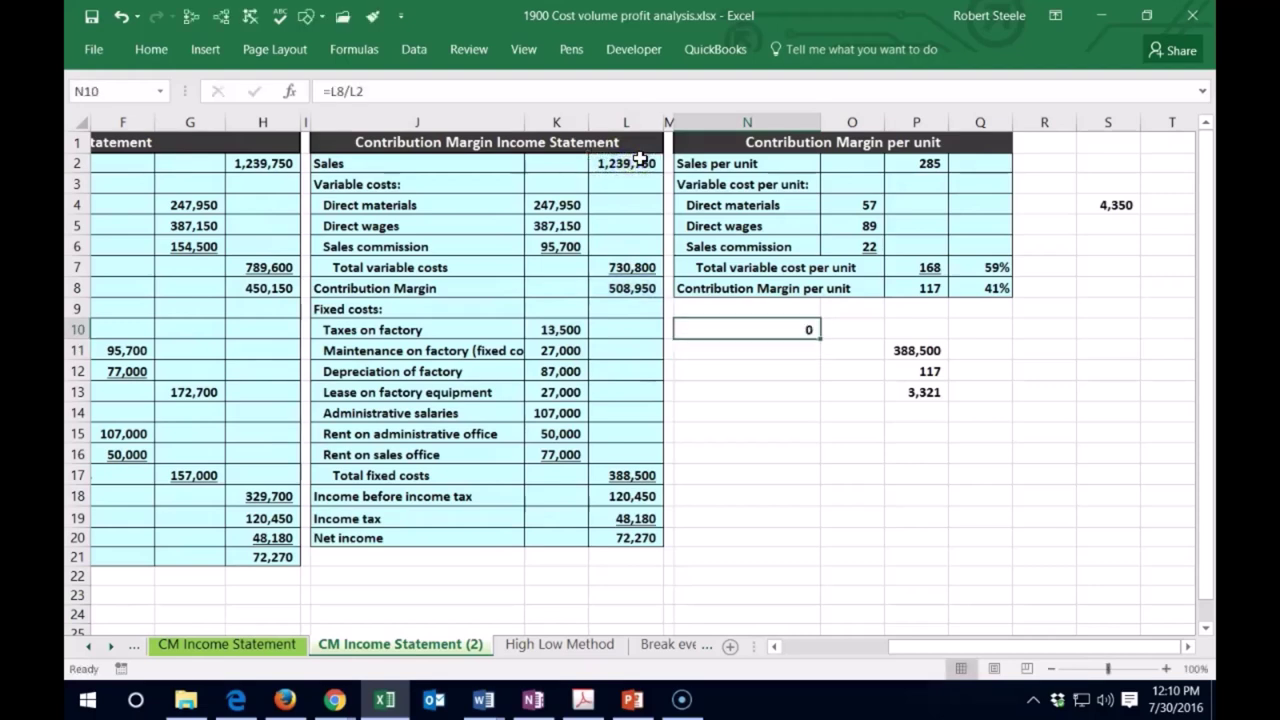
{"action": "left_click", "coordinate": [152, 49]}
{"action": "left_click", "coordinate": [622, 117]}
- Compare the per-unit contribution margin ratio in Q8 with the ratio from the income statement totals in N10
{"action": "left_click", "coordinate": [977, 292]}
{"action": "left_click", "coordinate": [806, 330]}
{"action": "left_click", "coordinate": [985, 286]}
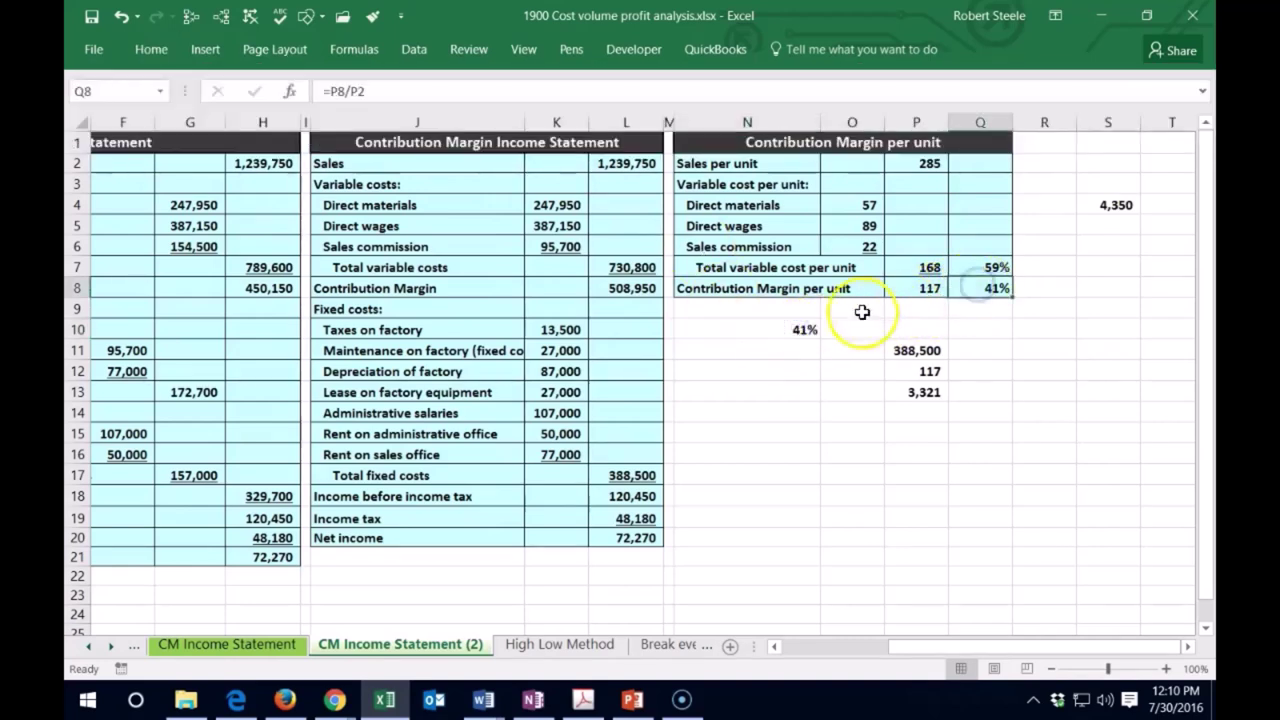
{"action": "left_click", "coordinate": [800, 329]}
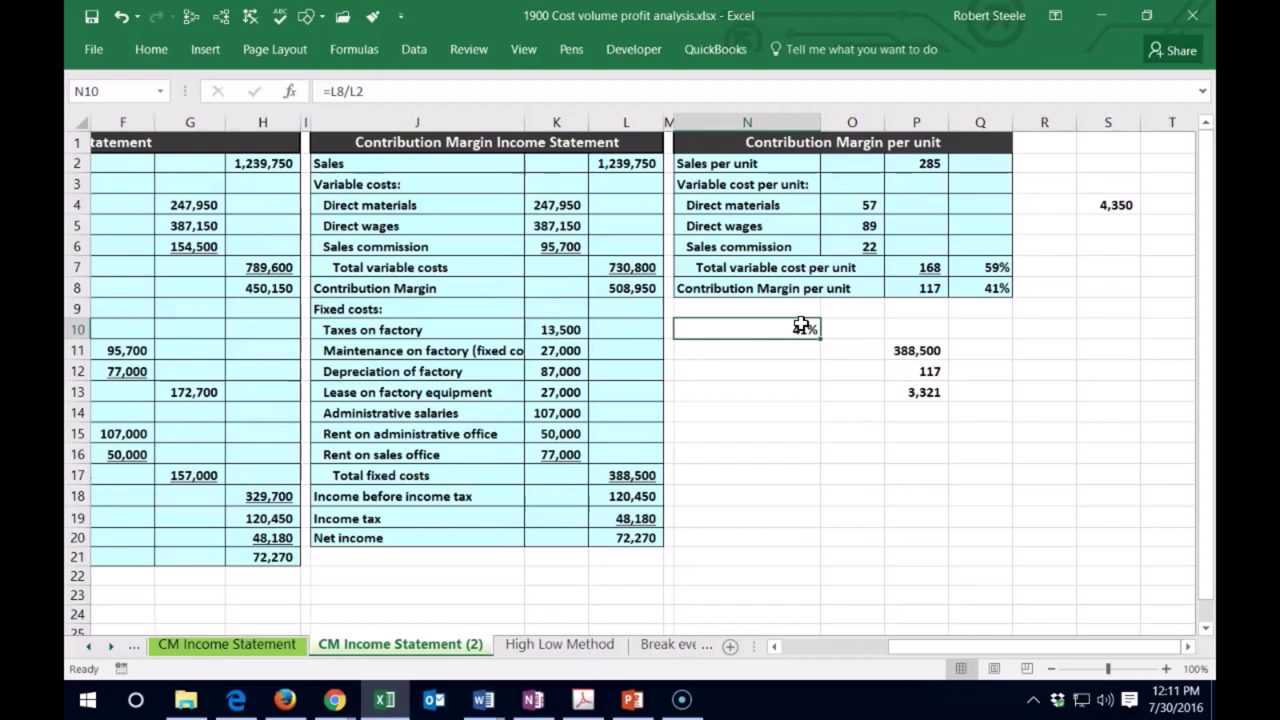
{"action": "left_click", "coordinate": [794, 331]}
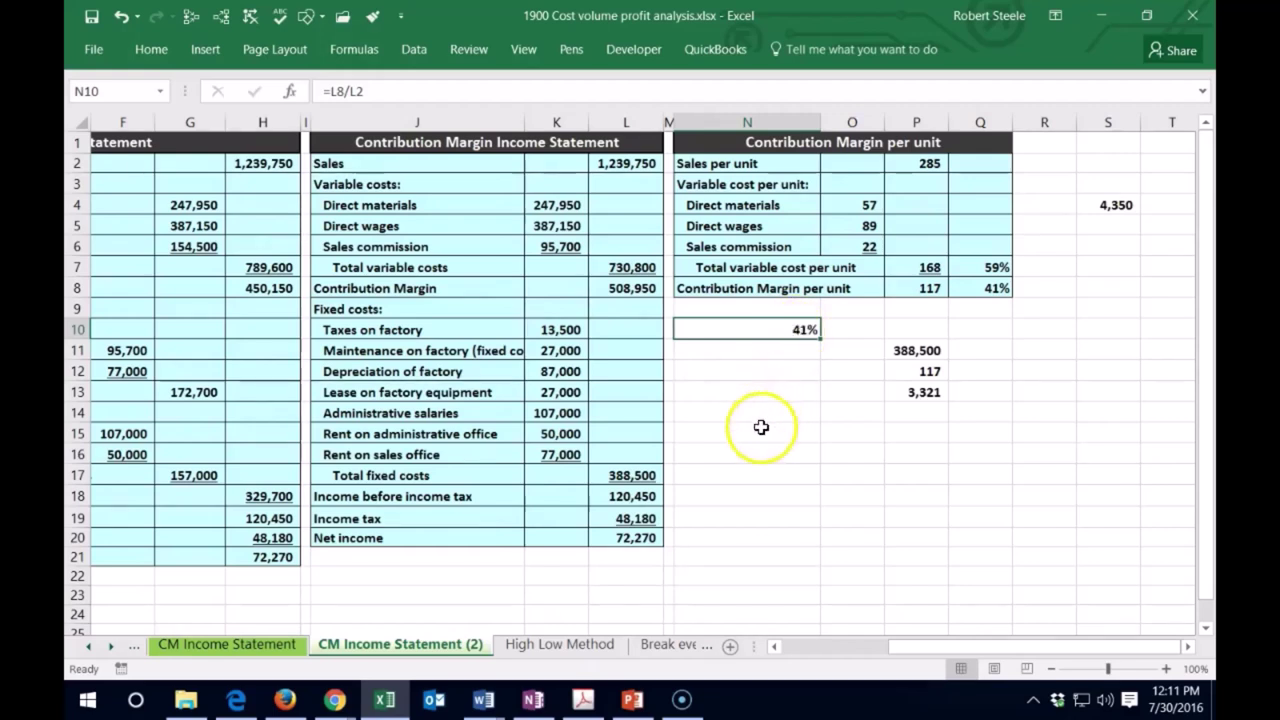